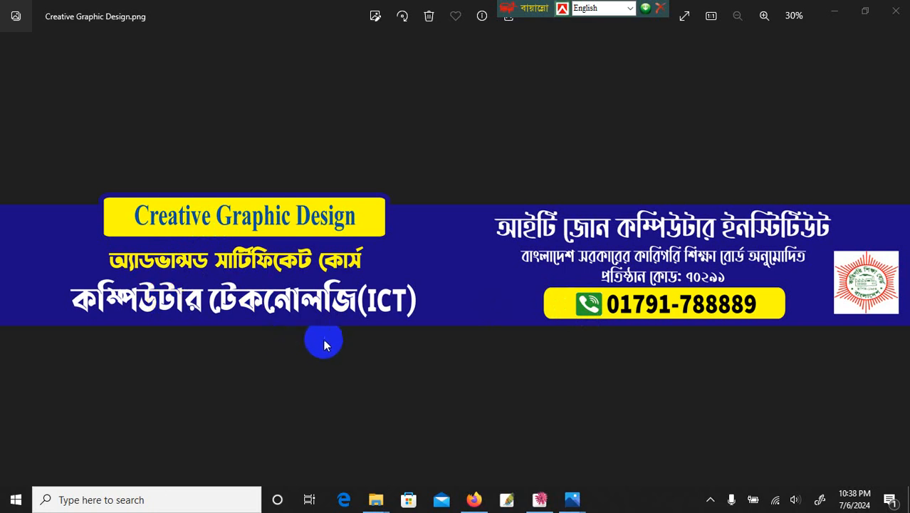
- Review the Illustrator design tasks on the curriculum page image and switch to Adobe Illustrator
mouse_move(570, 497)
click(520, 463)
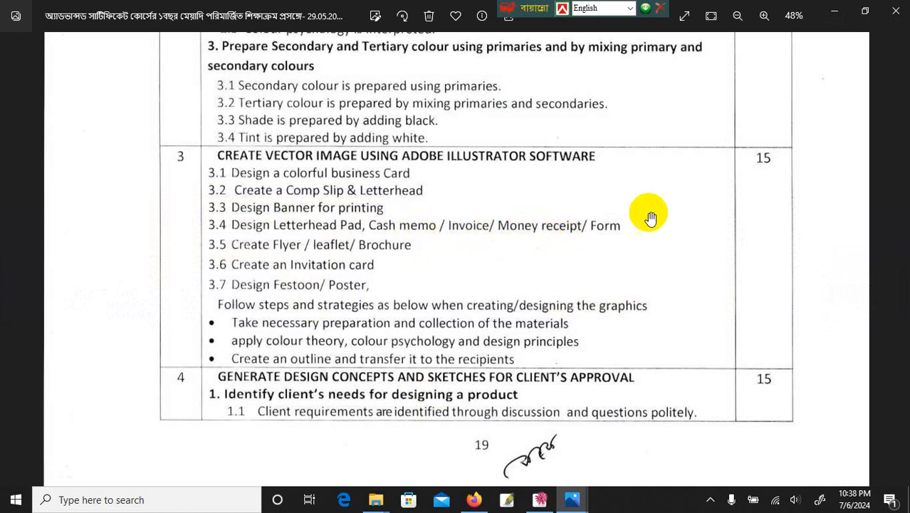
click(836, 12)
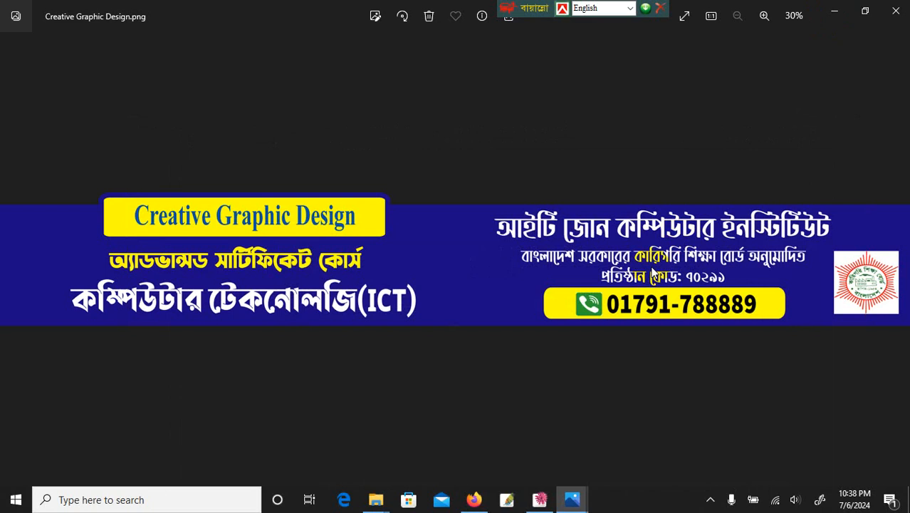
click(678, 179)
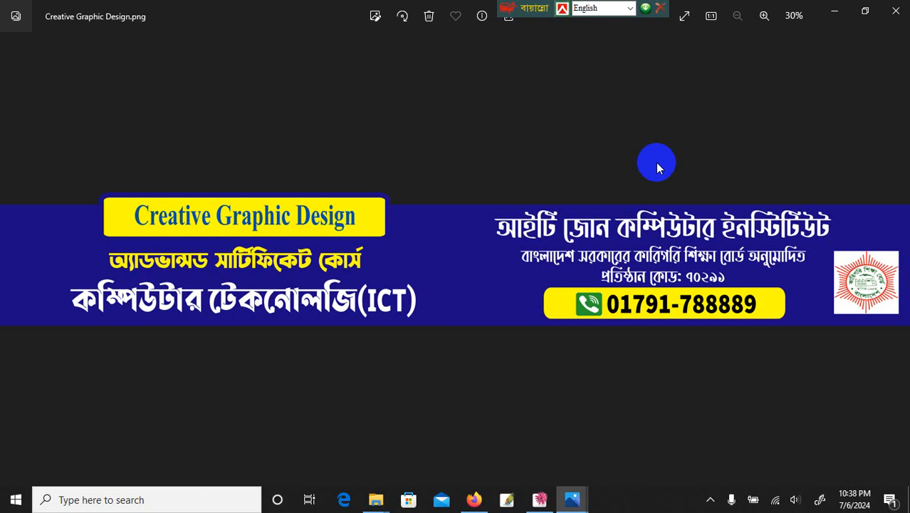
click(832, 12)
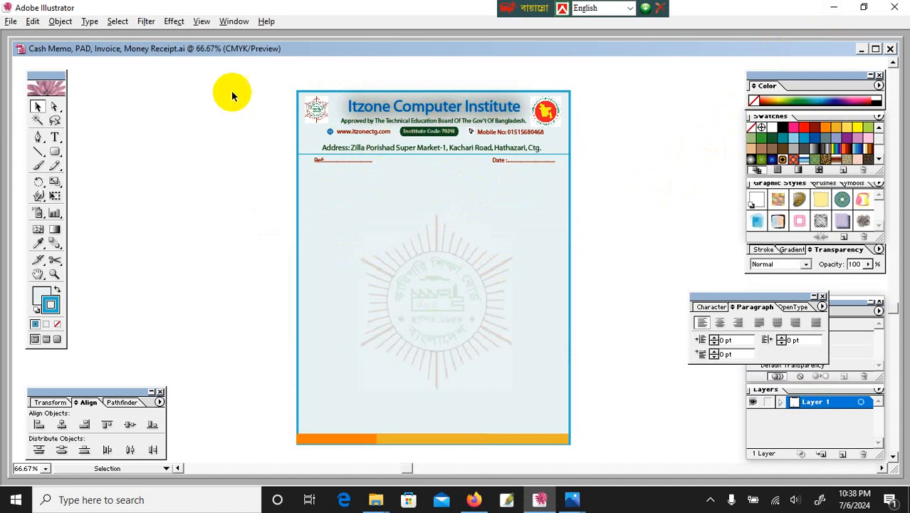
- Save the letterhead document as a new Illustrator file named Cash Memo, Invoice, Money Receipt.ai, keeping the default Illustrator options
click(11, 22)
click(32, 117)
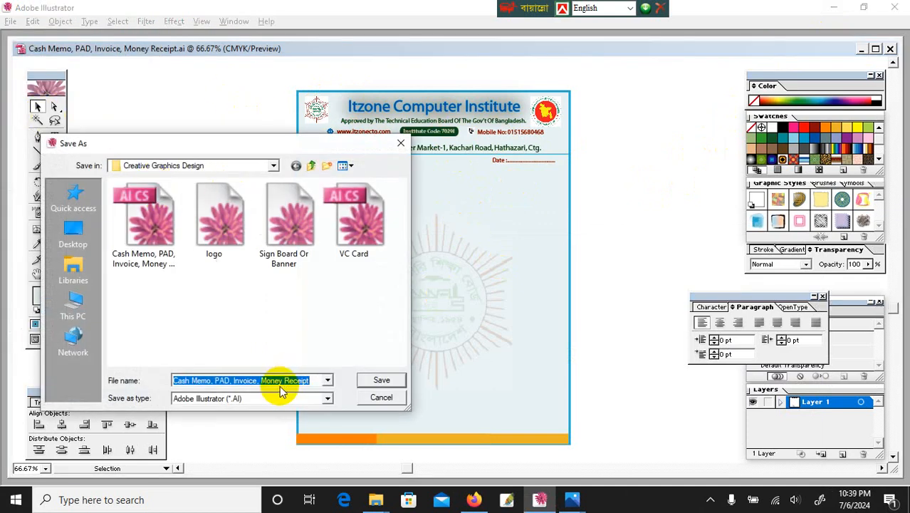
click(257, 381)
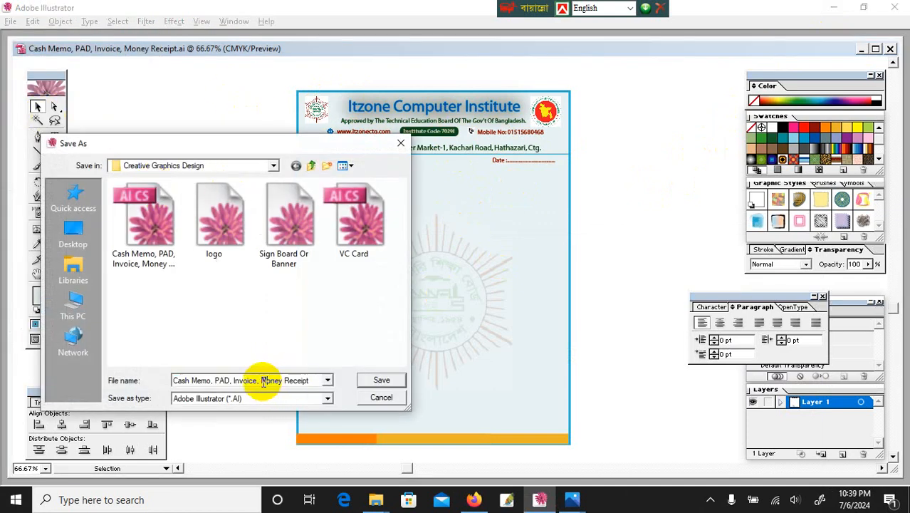
double_click(215, 380)
key(BackSpace)
key(BackSpace)
key(BackSpace)
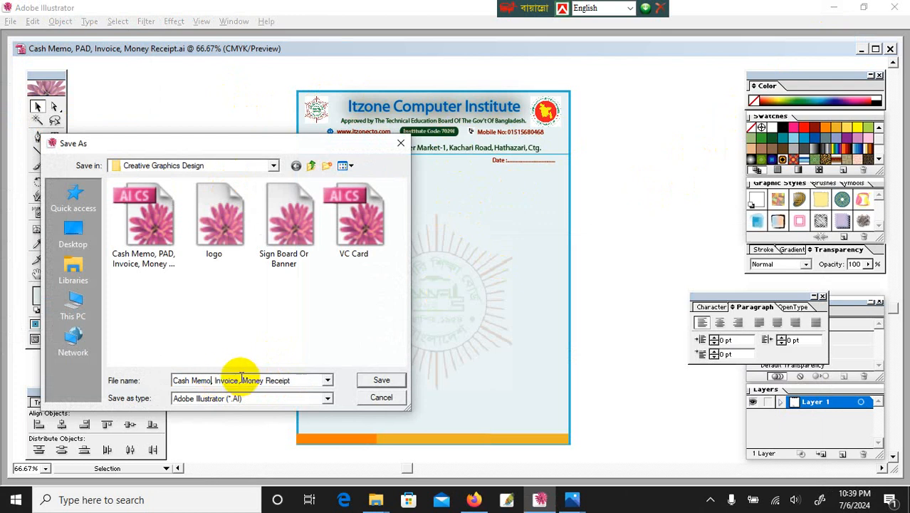
click(377, 382)
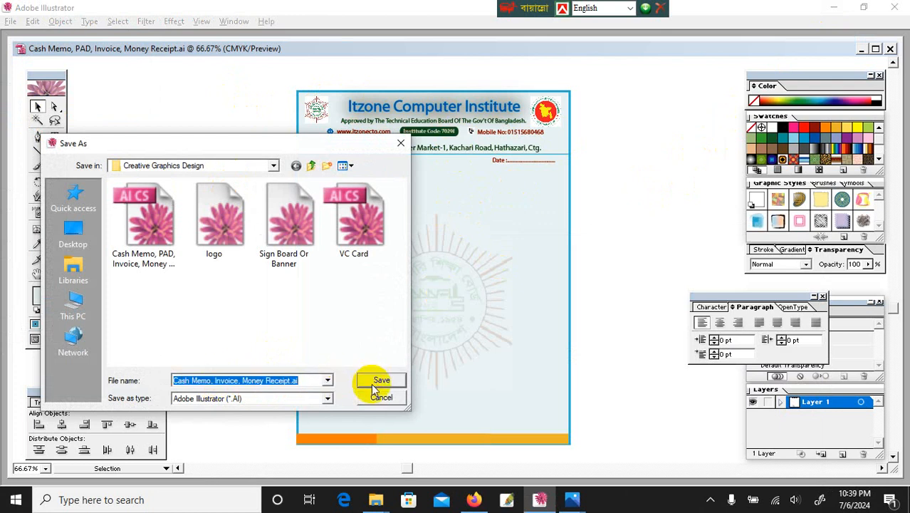
click(377, 385)
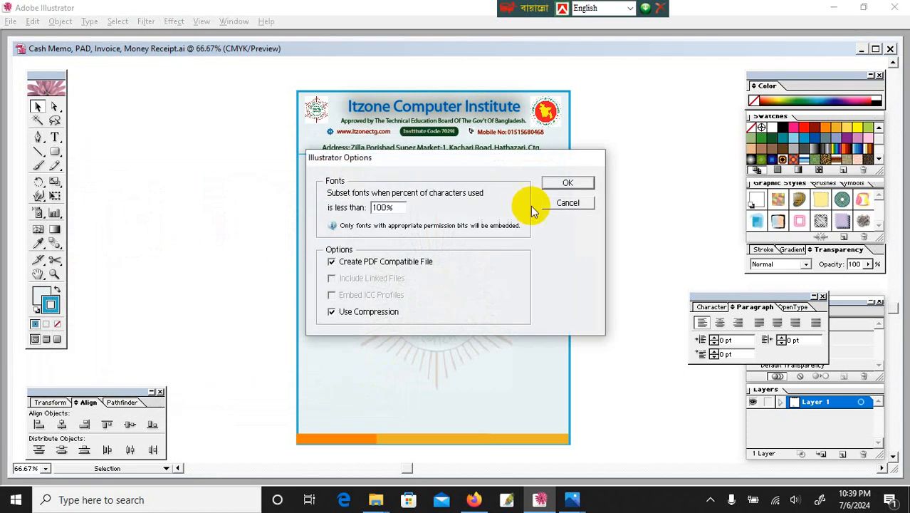
click(567, 177)
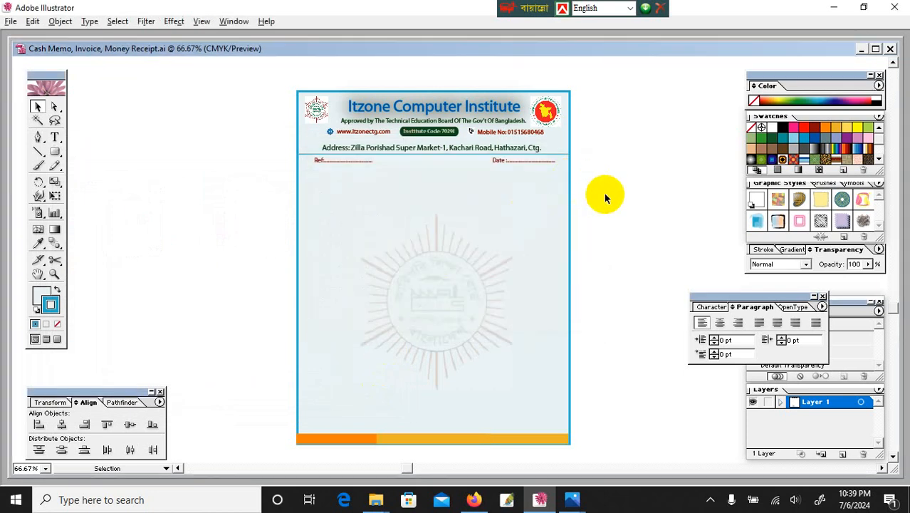
- Draw a 5.5 × 7 in rectangle in the blank area beside the letterhead and move it closer to the letterhead
click(38, 274)
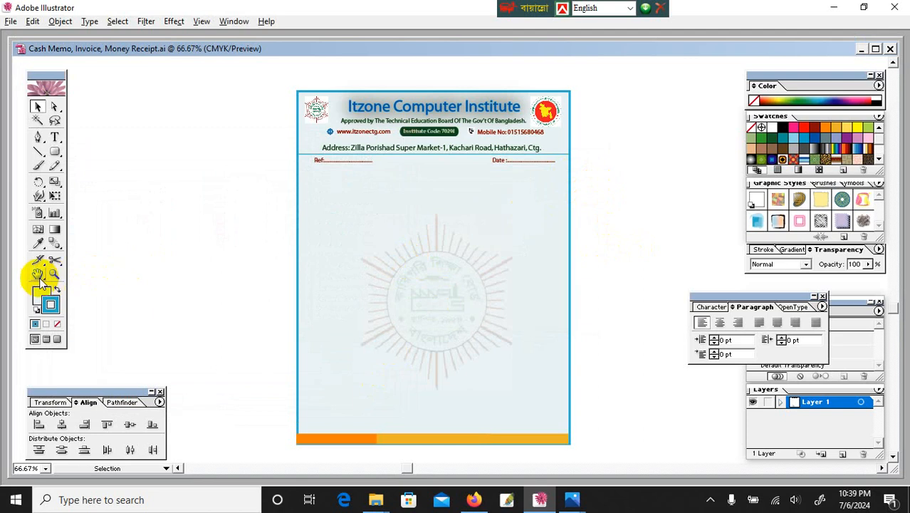
drag(357, 261, 546, 190)
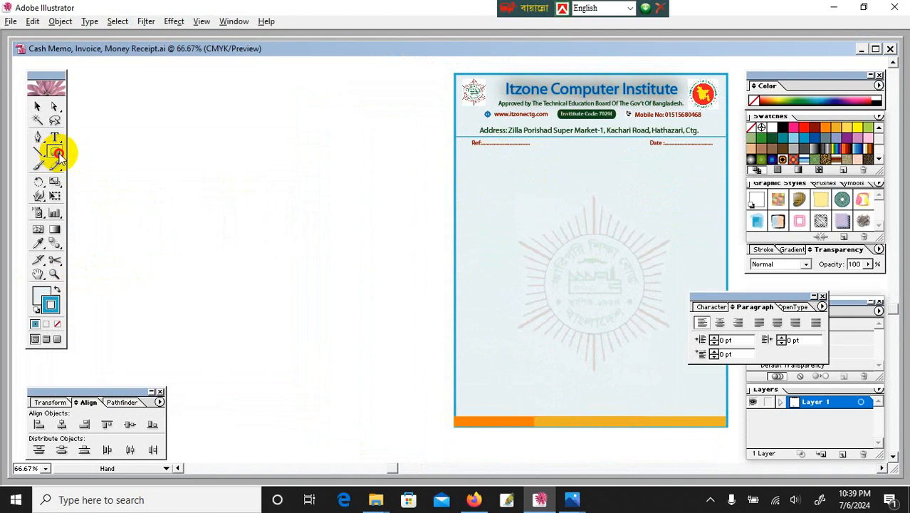
drag(56, 153, 71, 154)
click(149, 146)
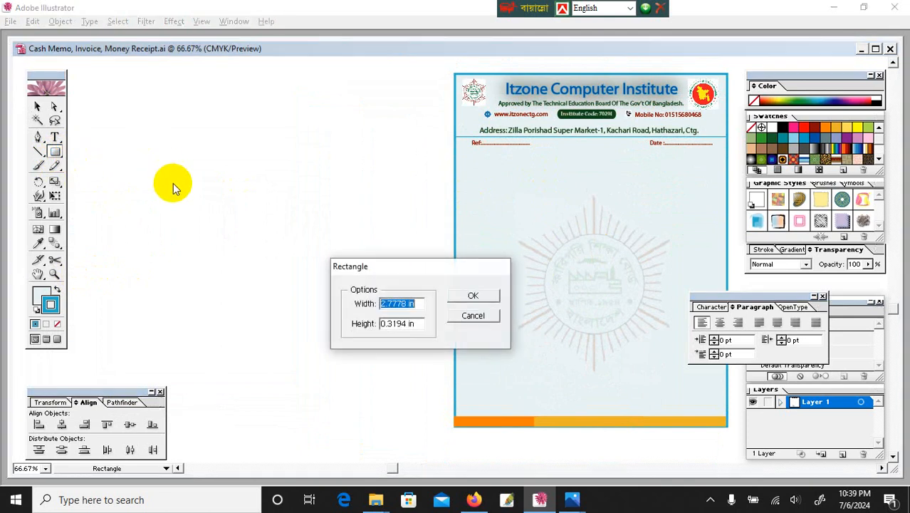
drag(400, 254, 288, 224)
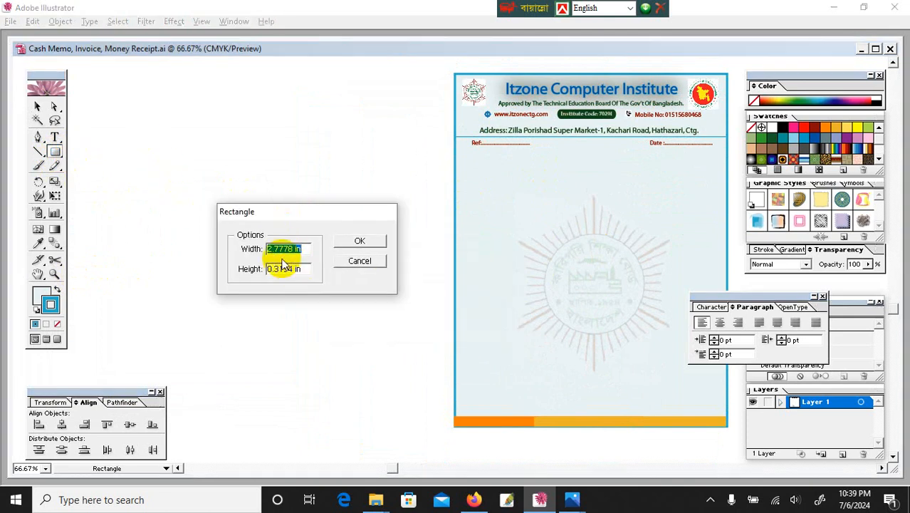
text(5.5)
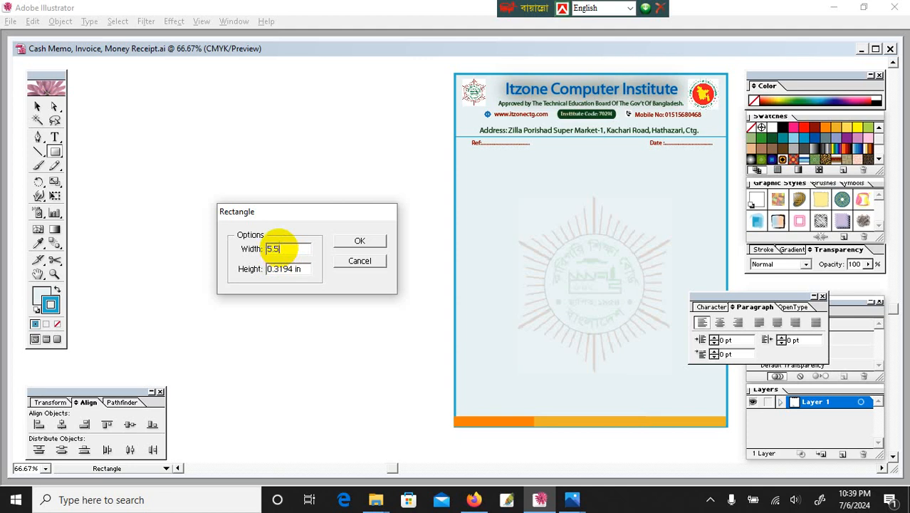
key(Tab)
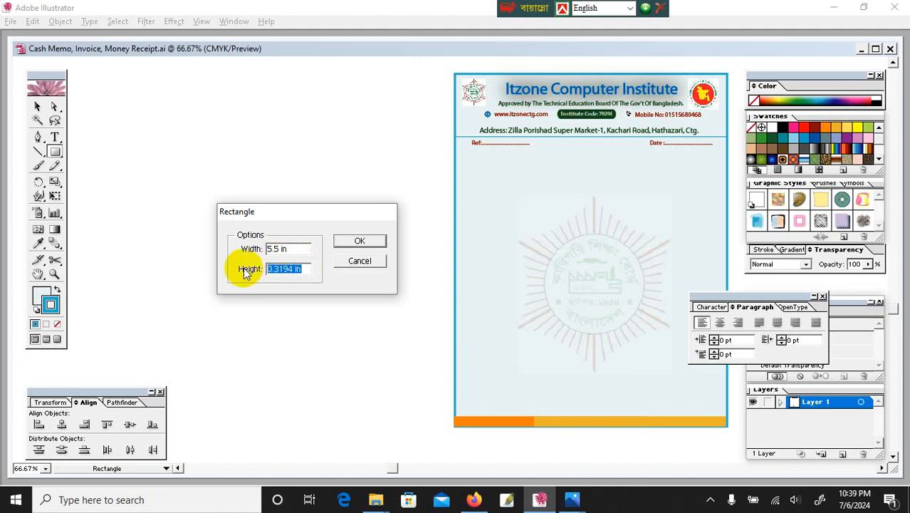
text(7)
click(357, 241)
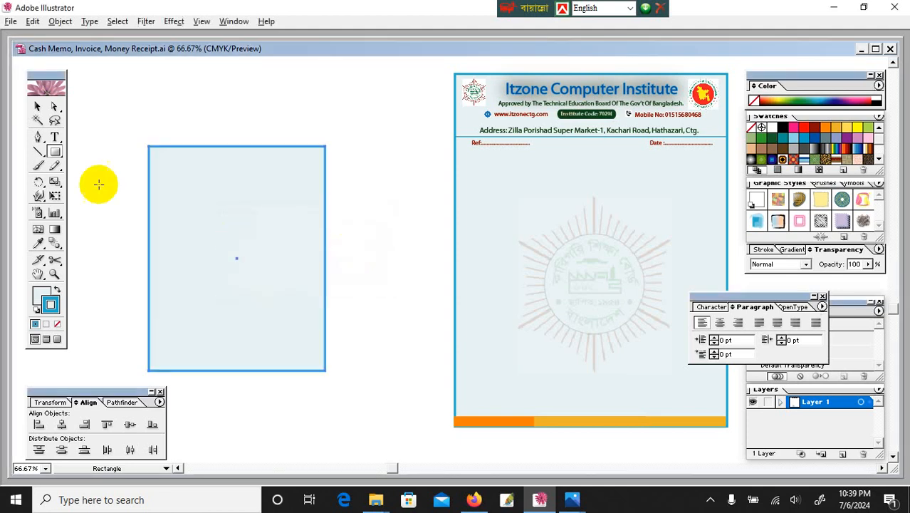
click(37, 105)
drag(252, 226, 344, 213)
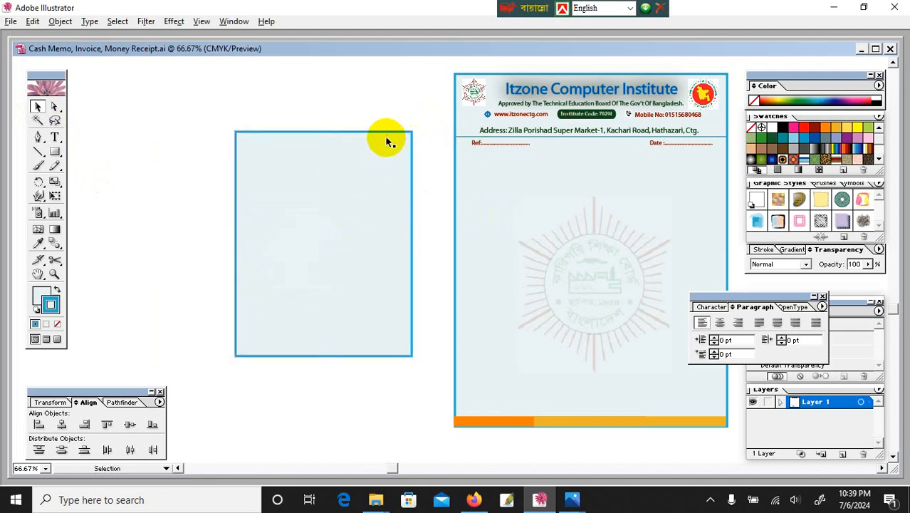
drag(386, 139, 352, 140)
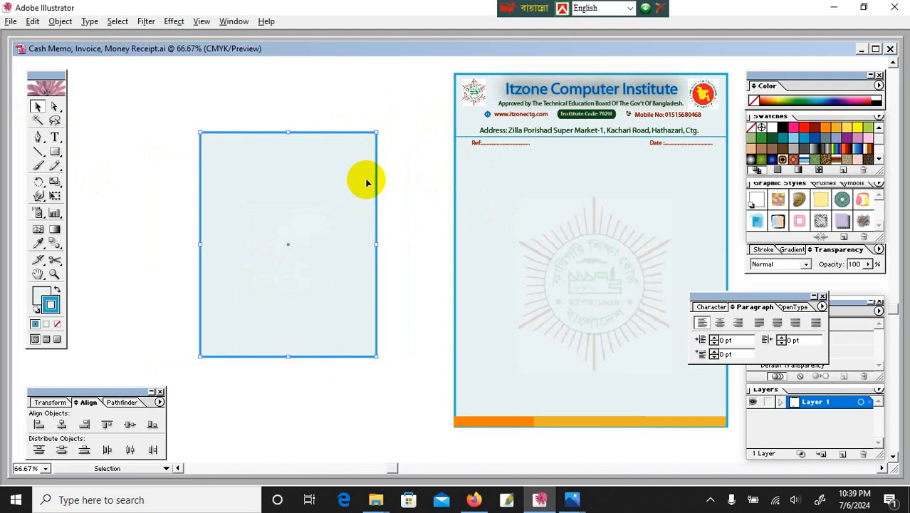
- Check item 3.4 on the curriculum page image and return to Adobe Illustrator
click(574, 500)
click(529, 467)
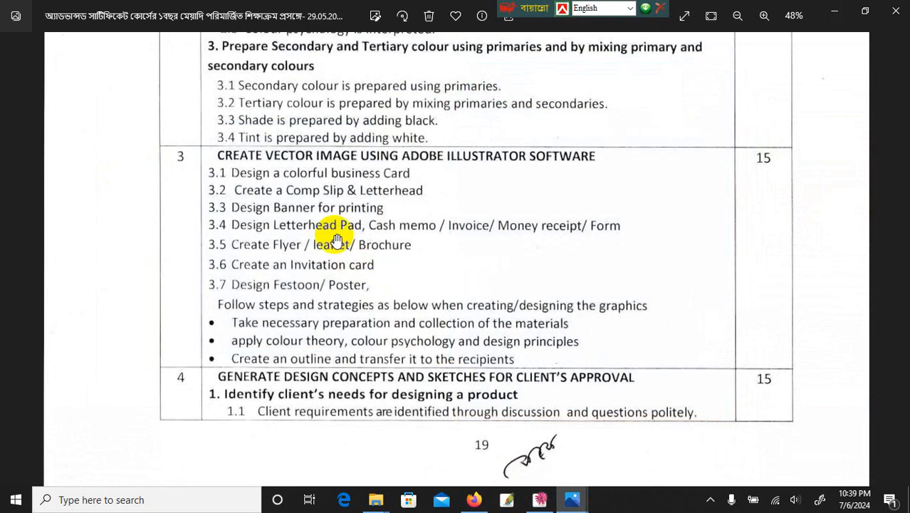
click(832, 11)
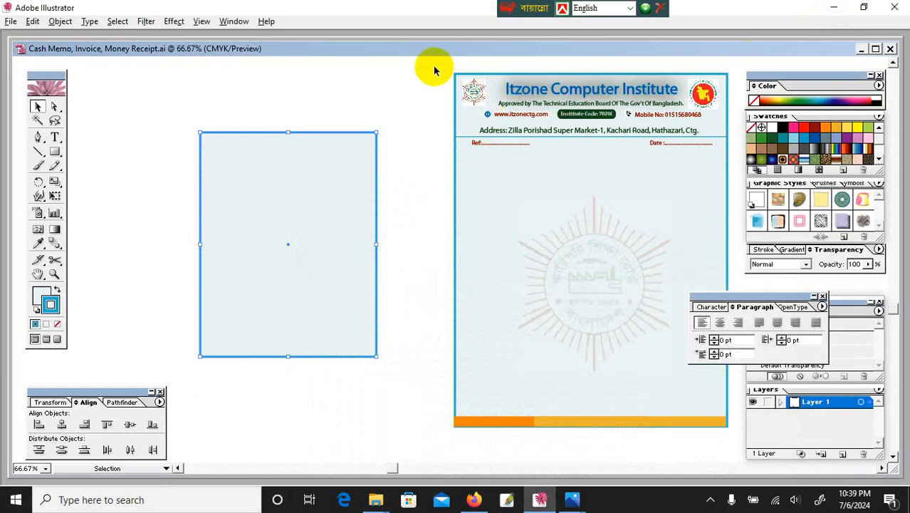
- Select all the letterhead artwork and move it slightly towards the blank rectangle
drag(430, 64, 755, 457)
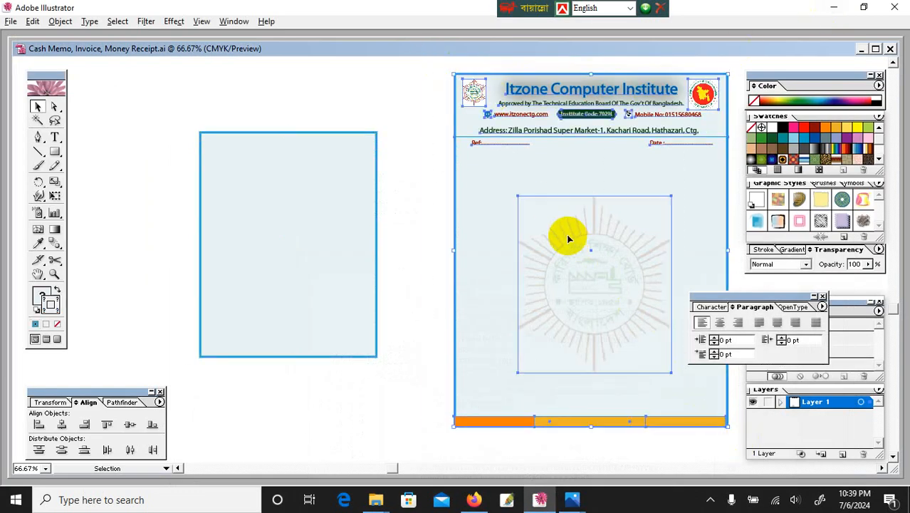
drag(568, 234, 538, 242)
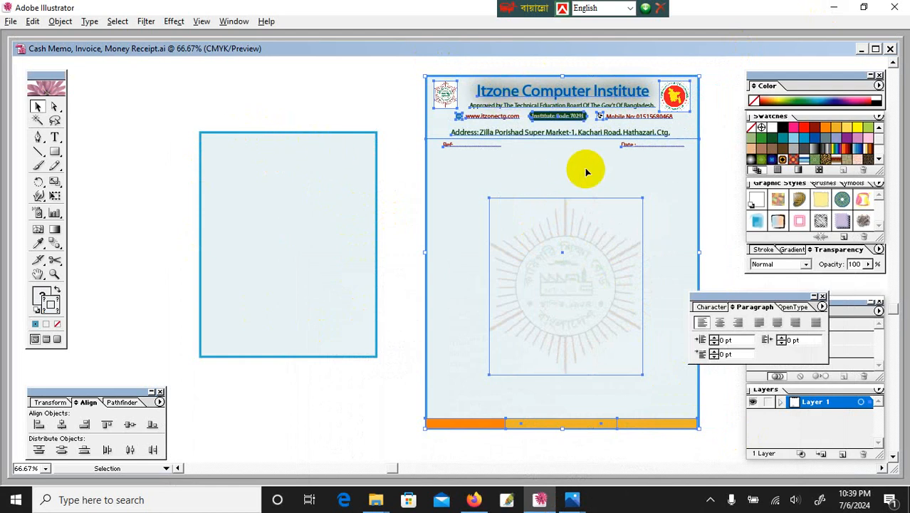
click(406, 144)
- Delete the "Ref" and "Date" lines below the letterhead's header
click(447, 147)
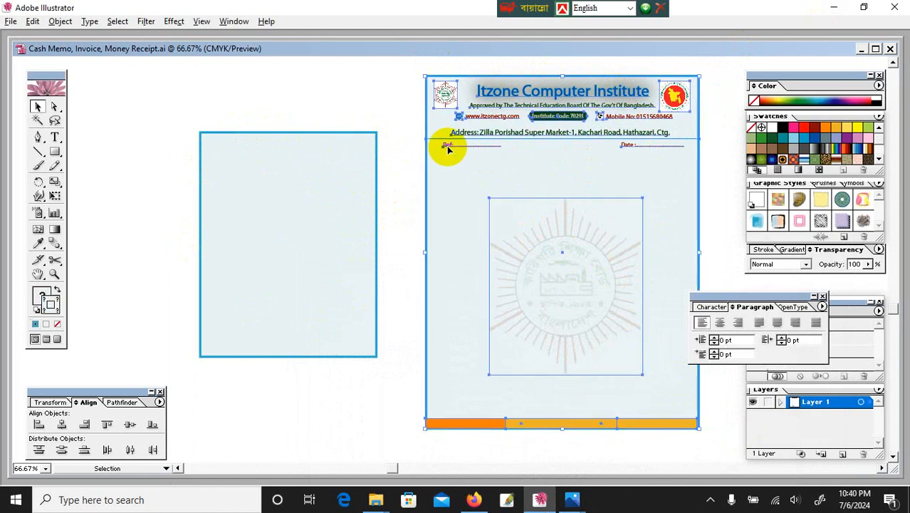
right_click(448, 148)
click(470, 183)
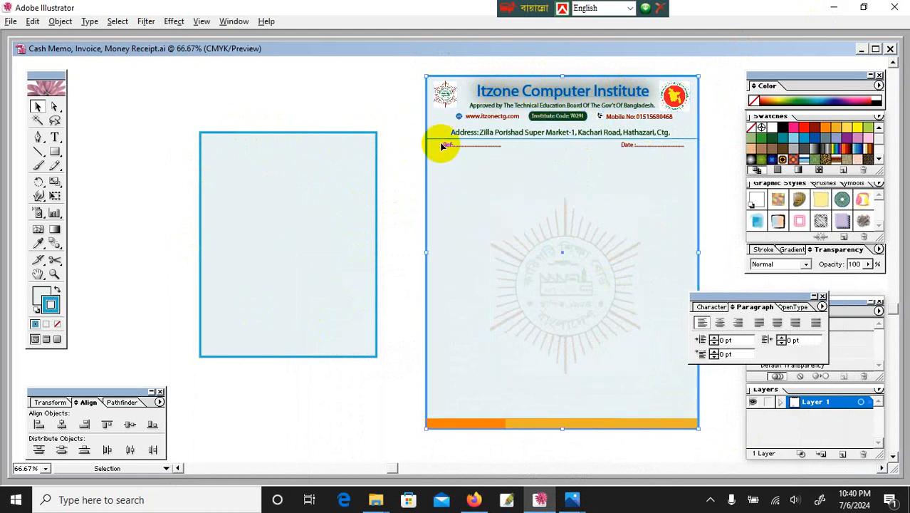
click(445, 147)
key(Delete)
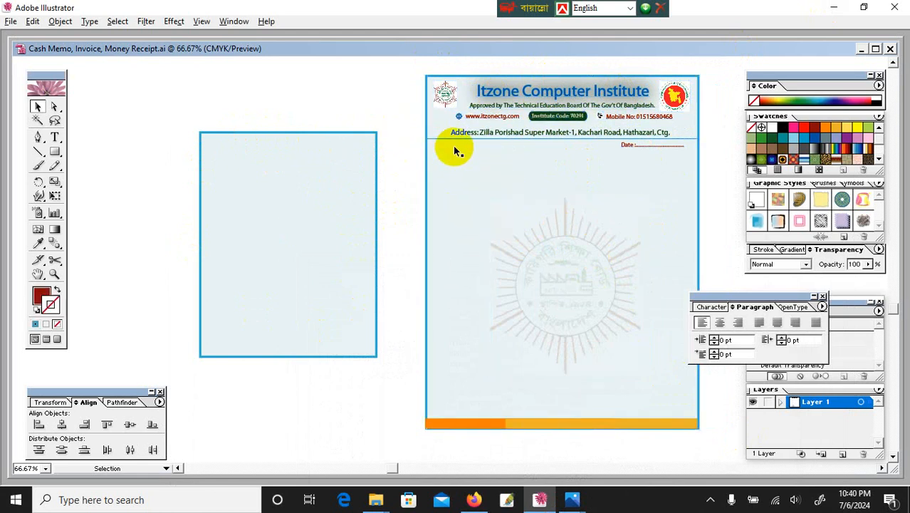
click(625, 145)
key(Delete)
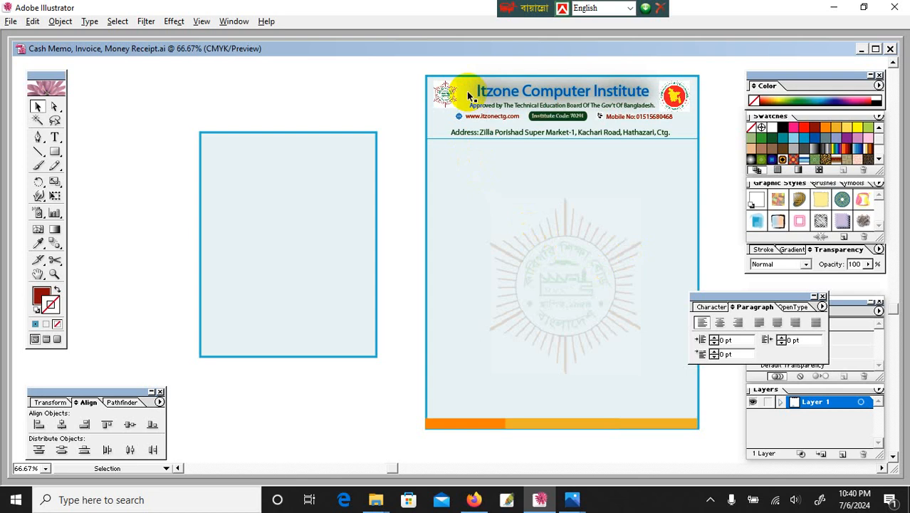
- Resize all of the letterhead artwork together to 5.5 in wide and 7 in high
drag(409, 66, 715, 436)
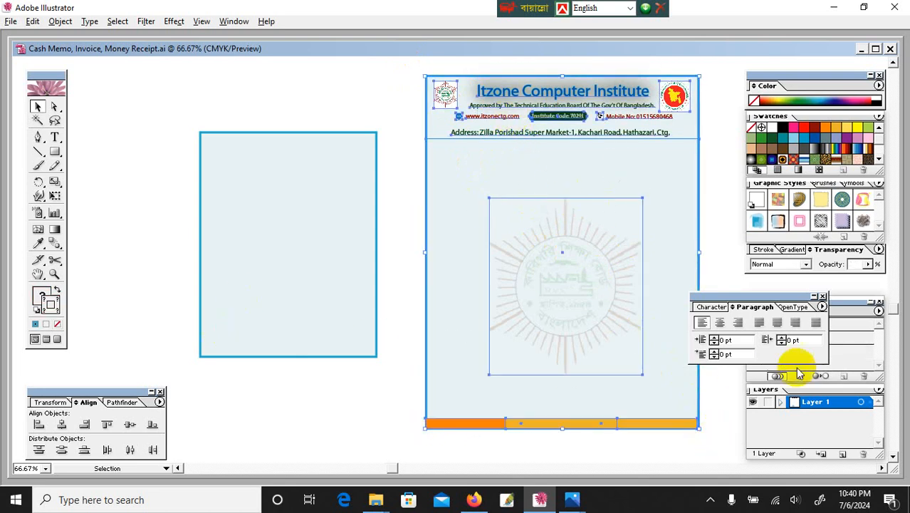
click(57, 403)
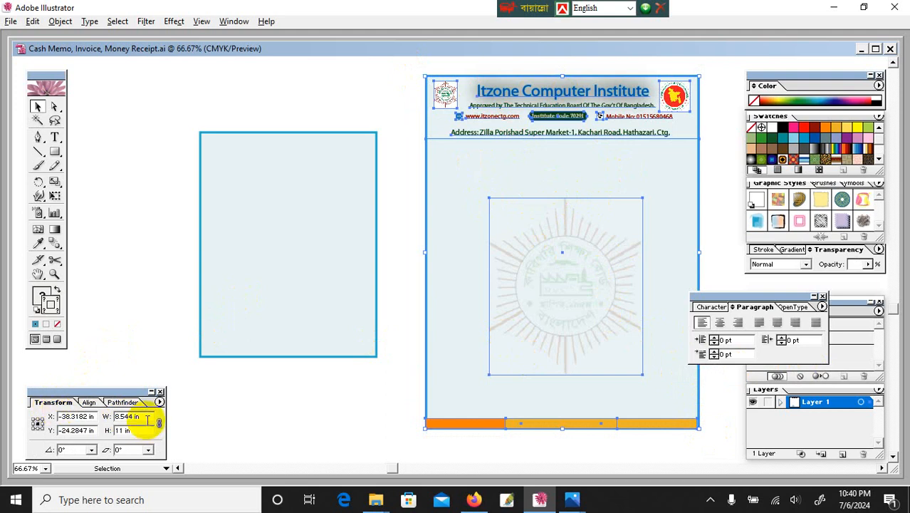
drag(151, 416, 116, 417)
text(5.5)
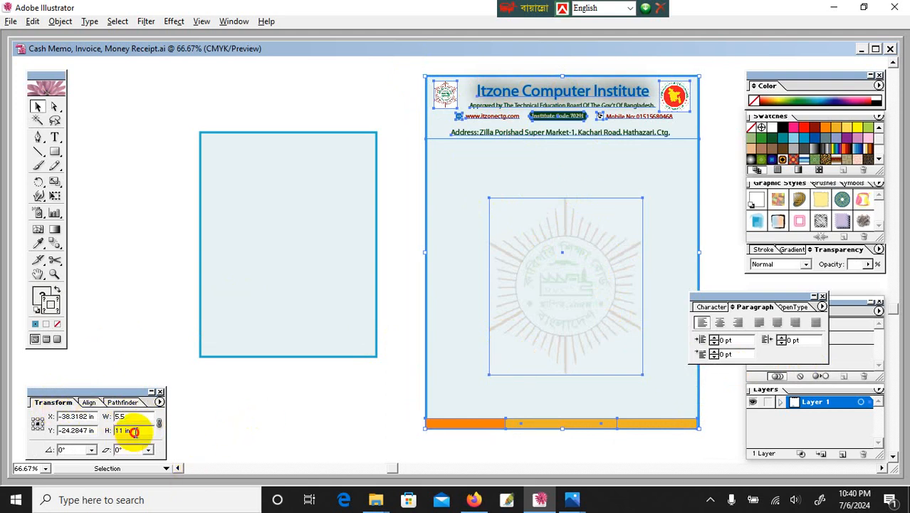
drag(142, 431, 113, 431)
text(7)
key(Return)
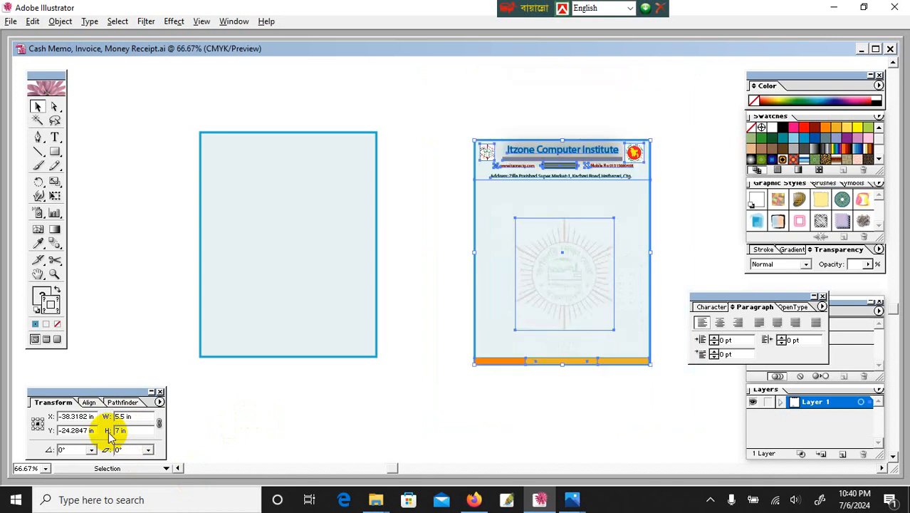
click(450, 247)
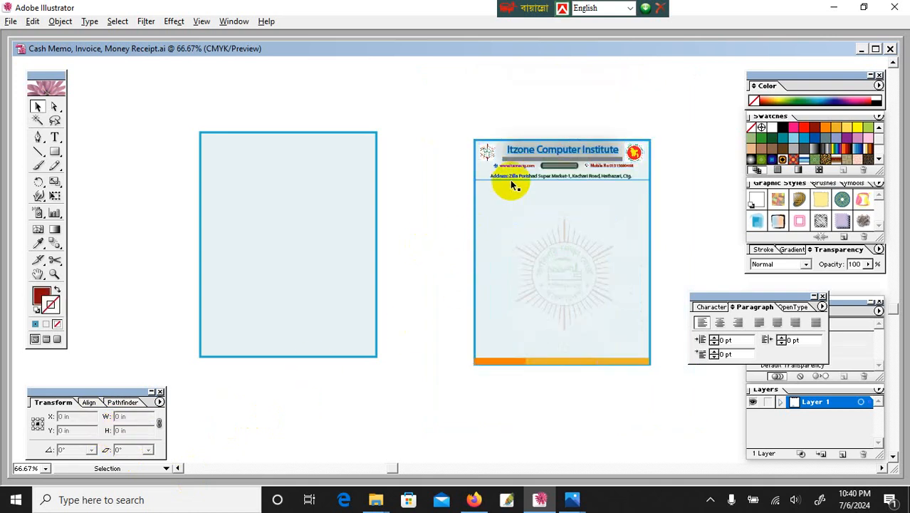
- Delete the blank rectangle beside the resized layout
click(38, 275)
drag(332, 246, 260, 242)
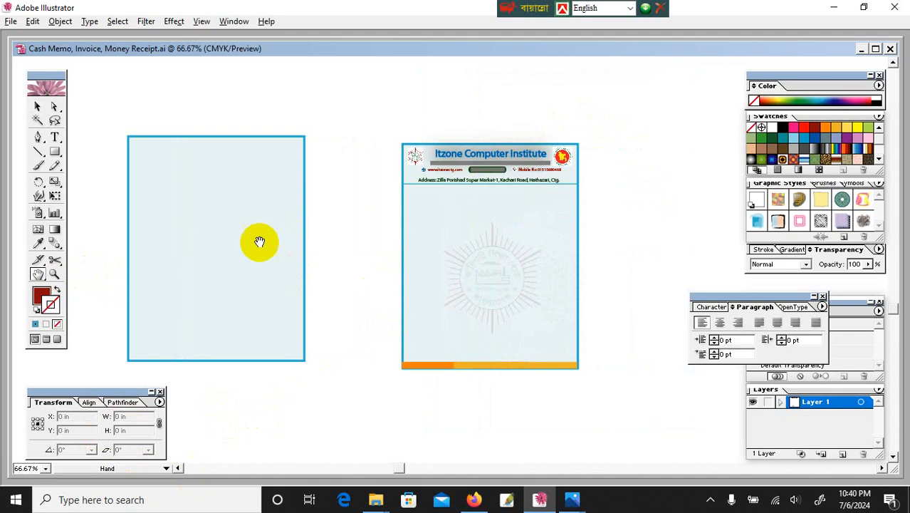
click(36, 106)
click(199, 162)
key(Delete)
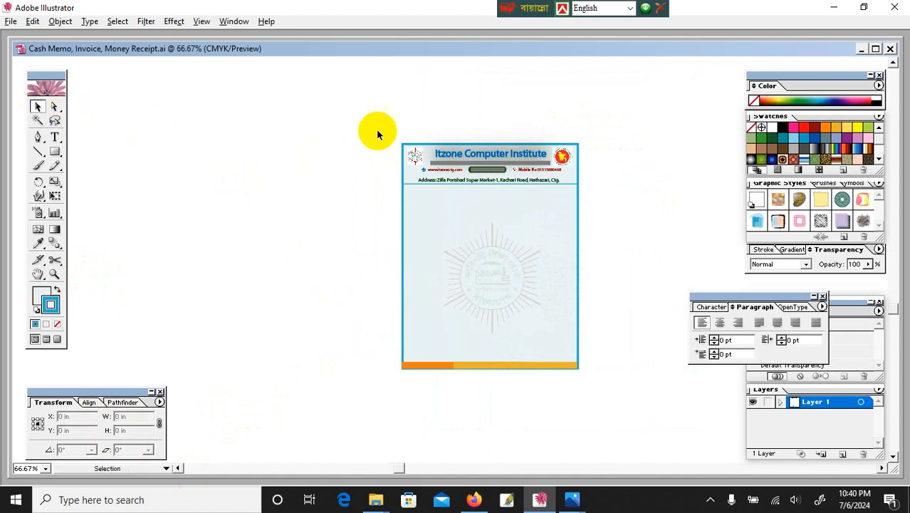
- Move the complete resized layout into the space freed beside it and deselect it
drag(345, 114, 605, 402)
drag(541, 338, 489, 333)
click(585, 319)
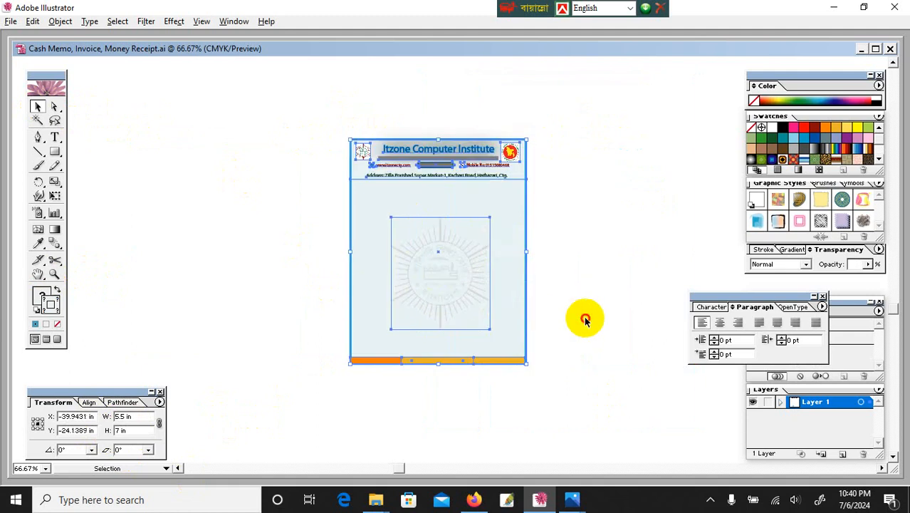
- Delete the pale emblem watermark from the middle of the layout
key(ctrl+plus)
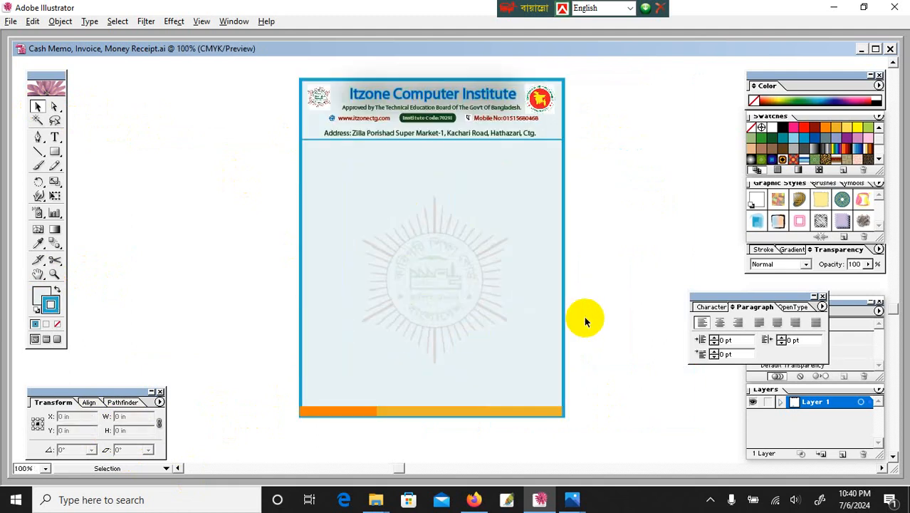
click(38, 274)
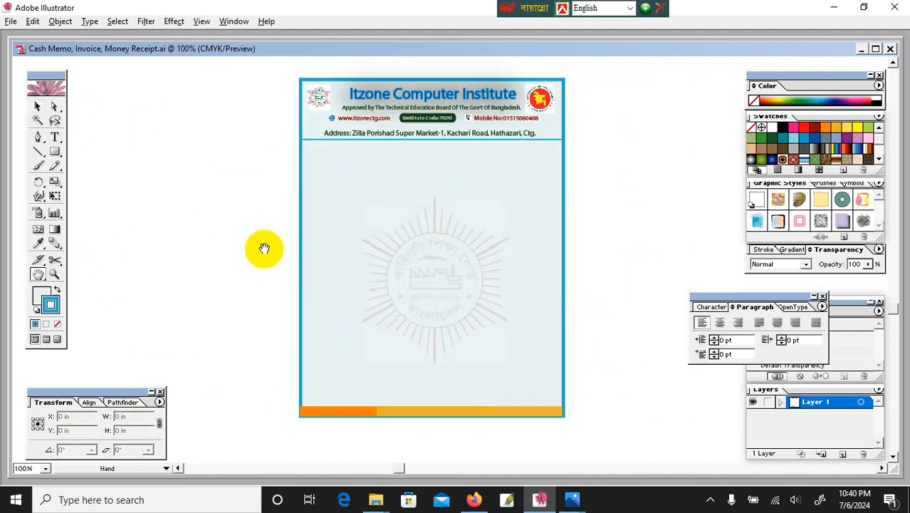
drag(279, 249, 284, 268)
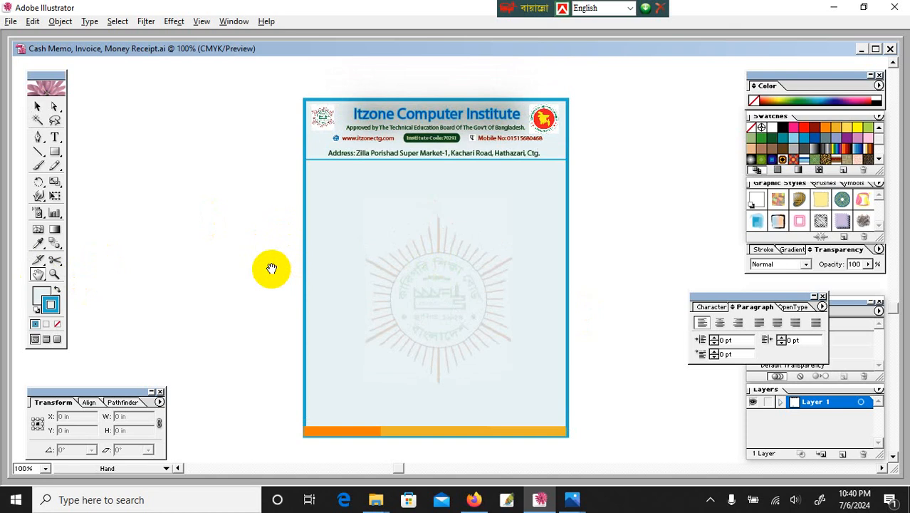
click(37, 107)
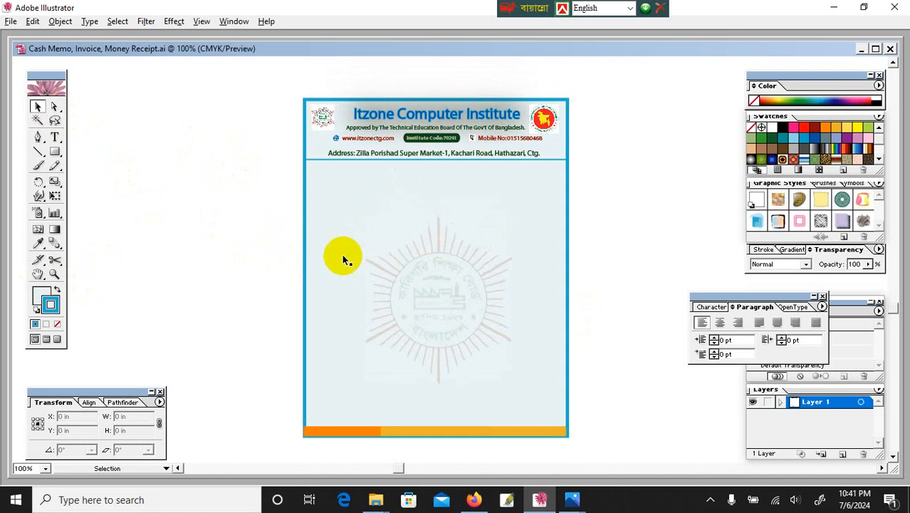
click(432, 270)
key(Delete)
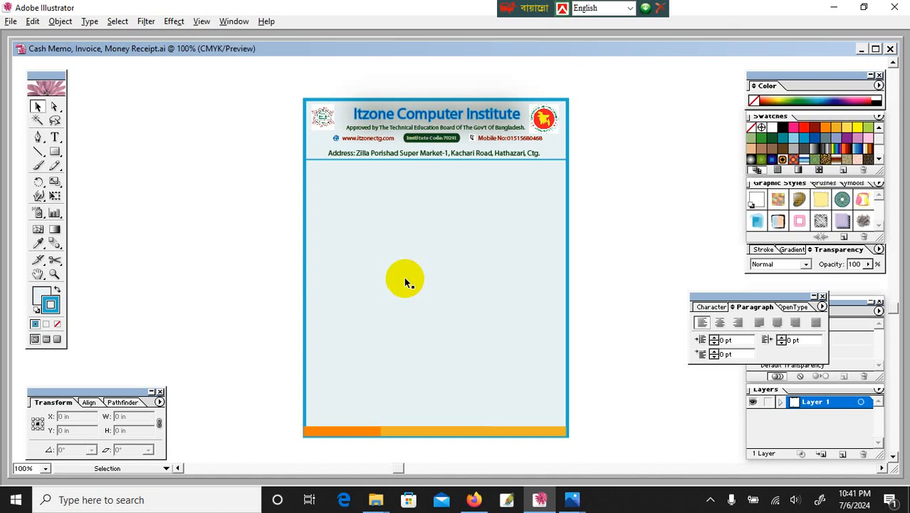
- Draw a rectangle about 4.76 in wide and 3.72 in high in the body area and give it a 0.75 pt stroke
click(55, 151)
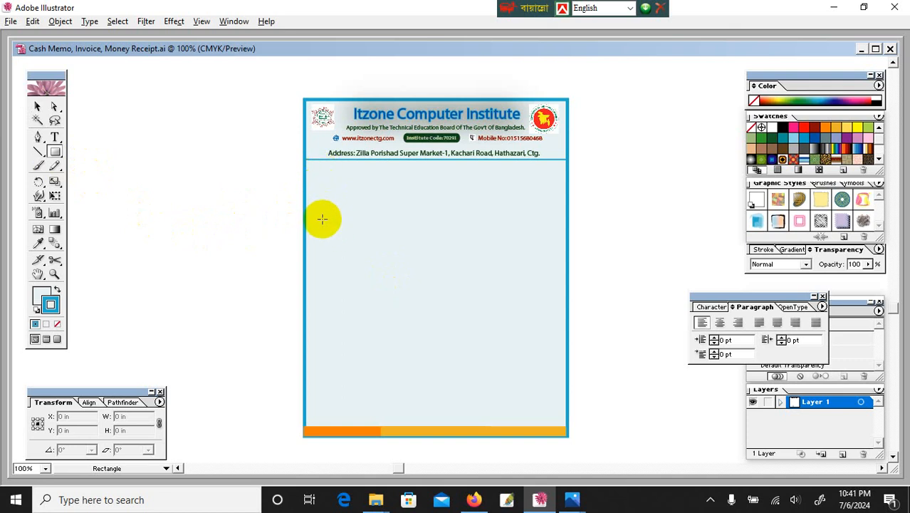
drag(322, 214, 549, 393)
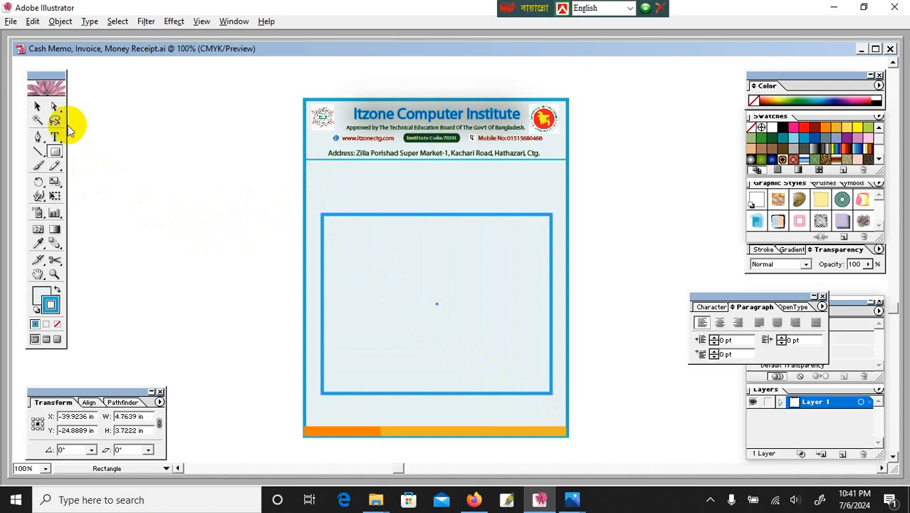
click(768, 250)
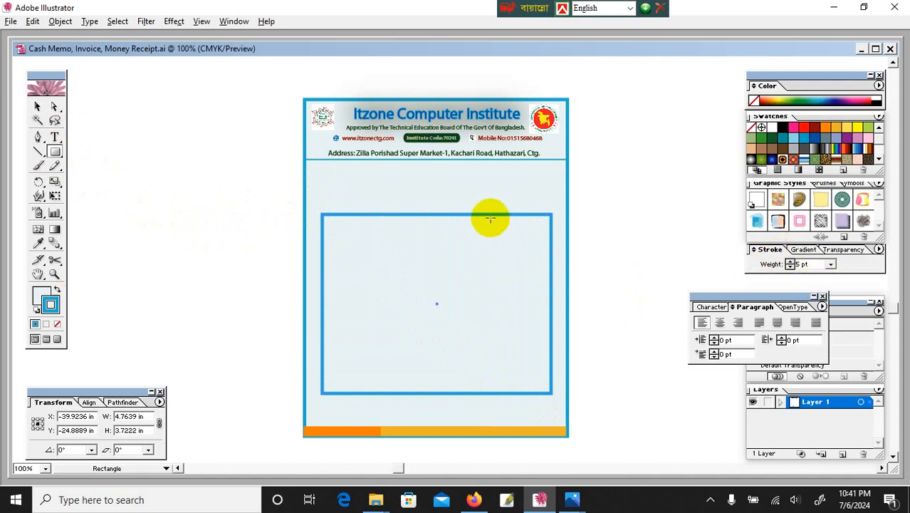
click(830, 264)
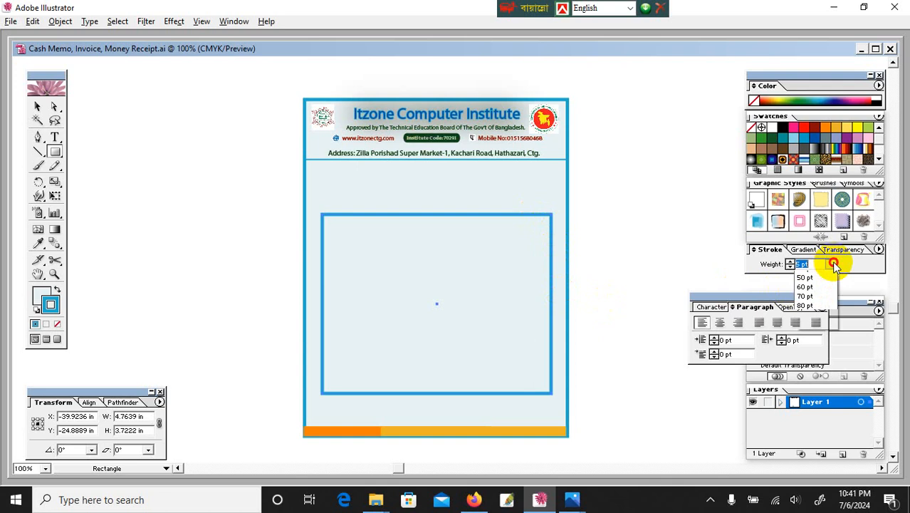
click(808, 294)
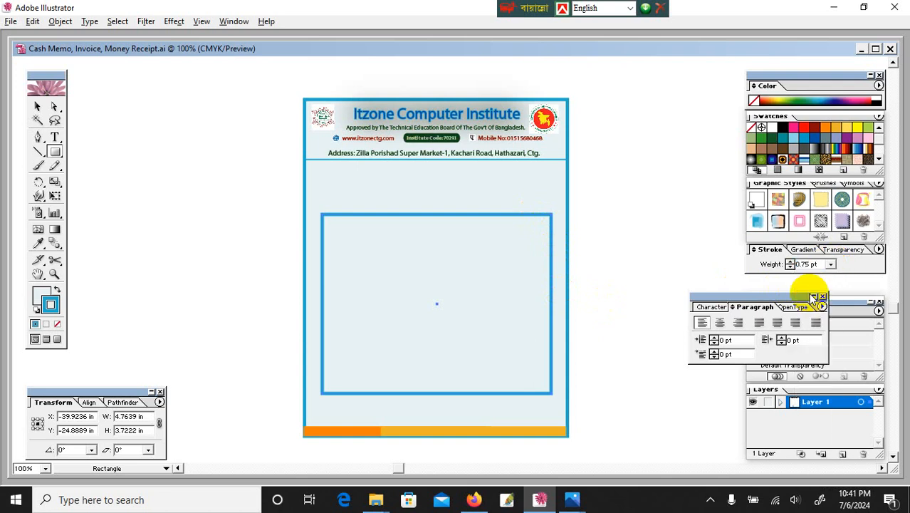
click(37, 105)
click(249, 198)
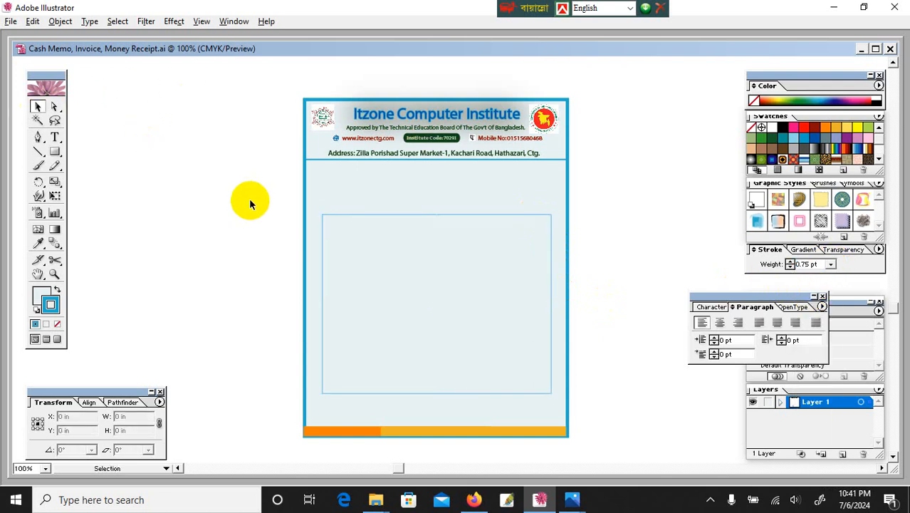
- Set the stroke weight of the layout's outer border to 1 pt
click(567, 197)
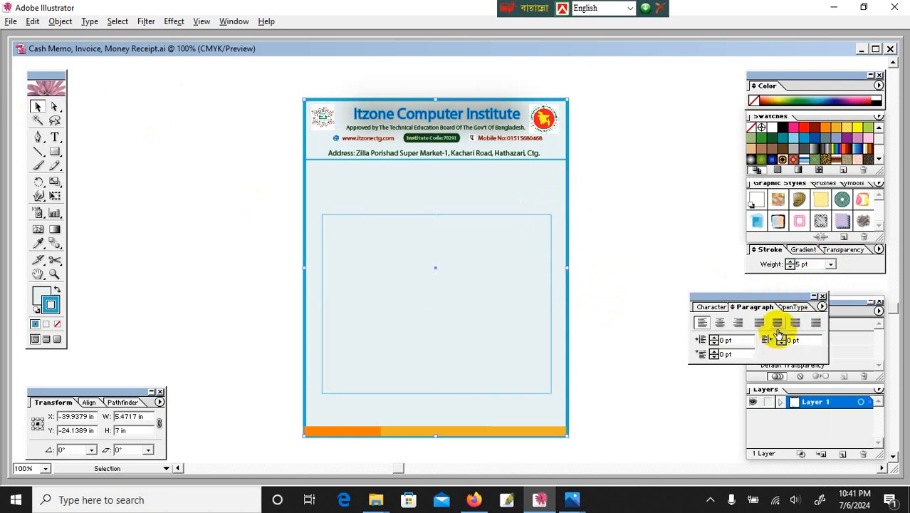
click(830, 264)
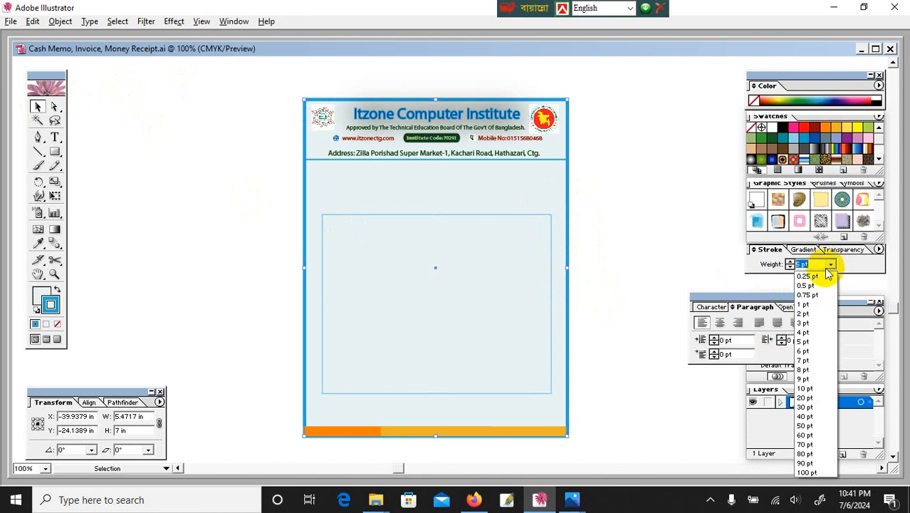
click(813, 306)
click(668, 226)
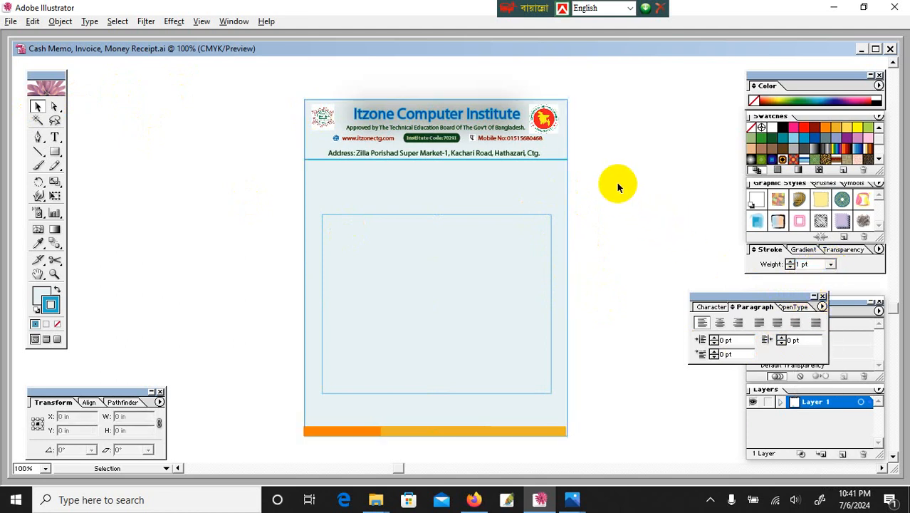
- Set the stroke weight of the divider line beneath the address to 1 pt
click(561, 164)
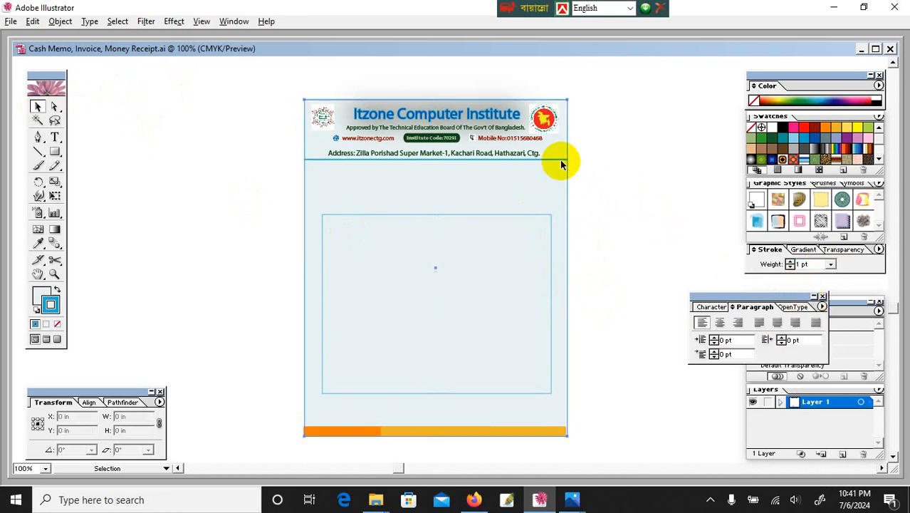
click(562, 163)
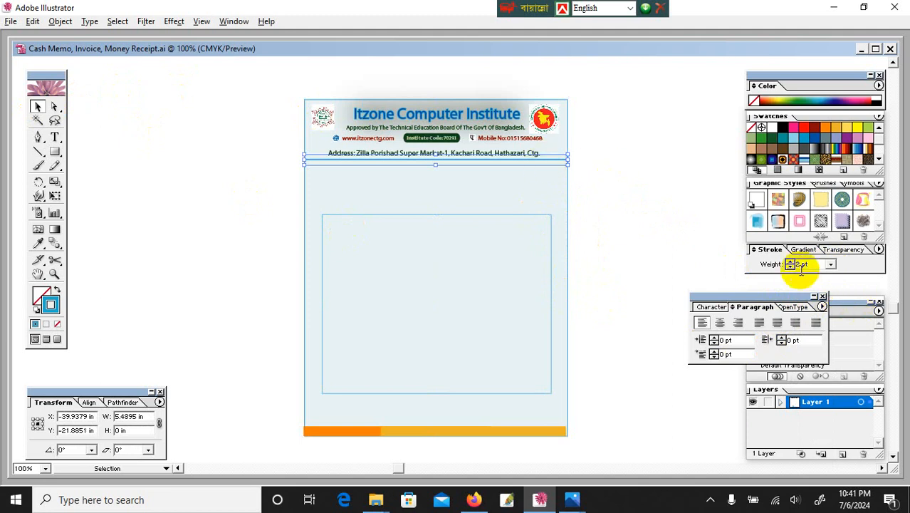
click(830, 265)
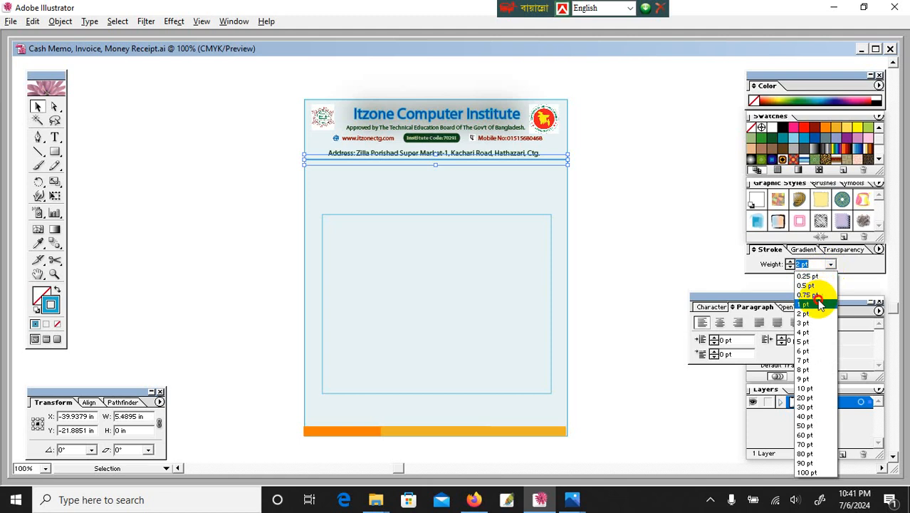
click(816, 297)
click(671, 228)
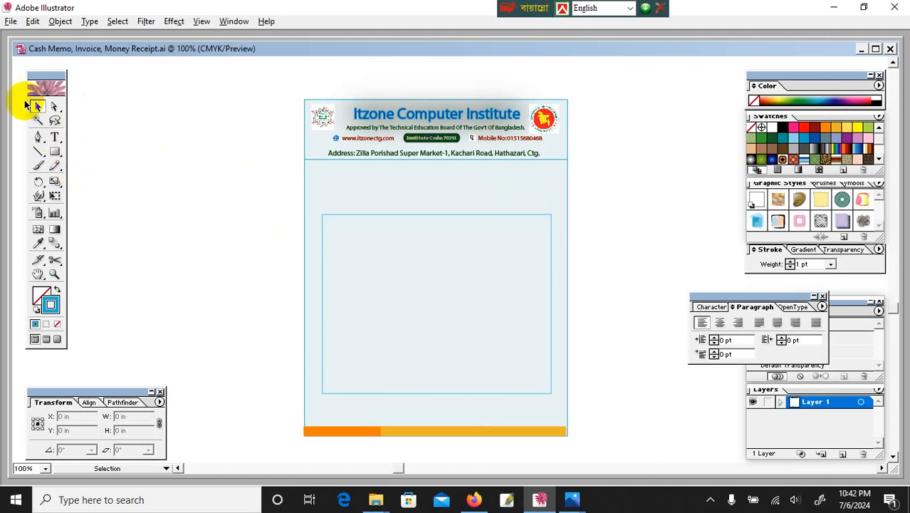
- Duplicate the address line just below the header divider and replace the copy's text with "S.L NO"
click(372, 155)
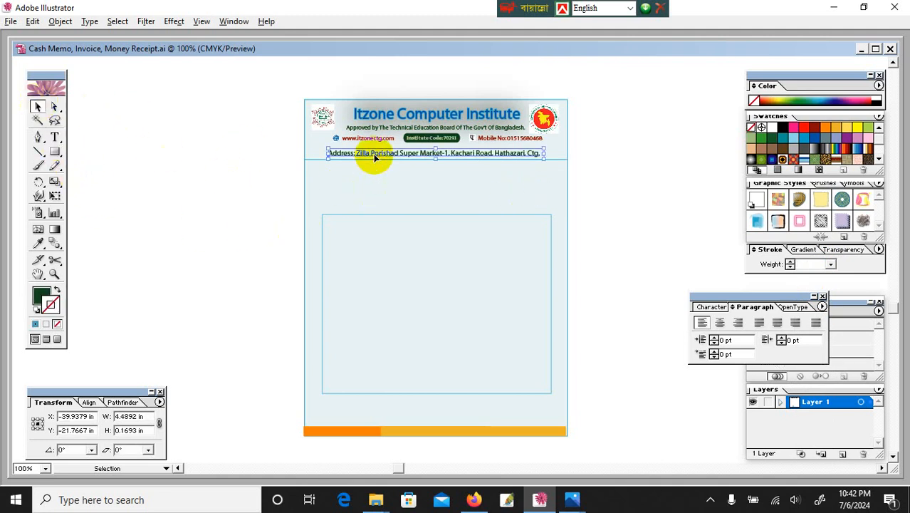
drag(372, 155, 360, 168)
key(t)
click(360, 169)
key(ctrl+a)
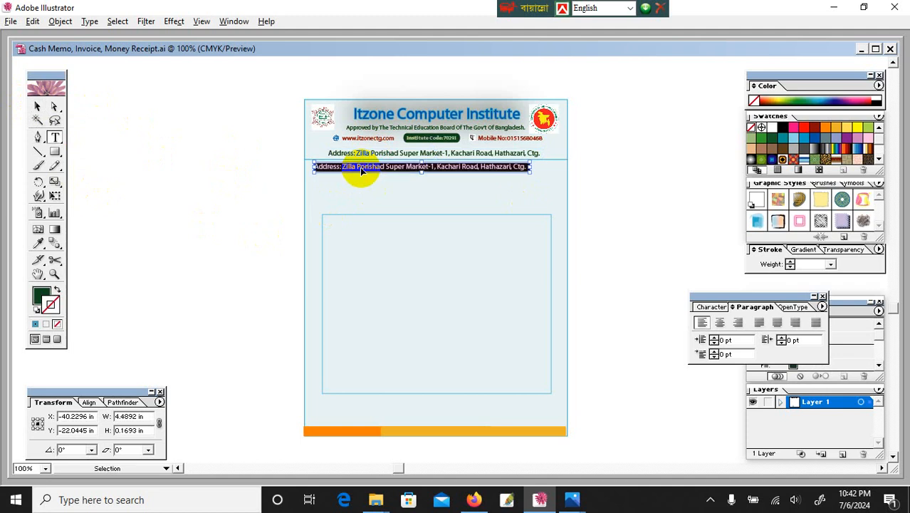
text(S)
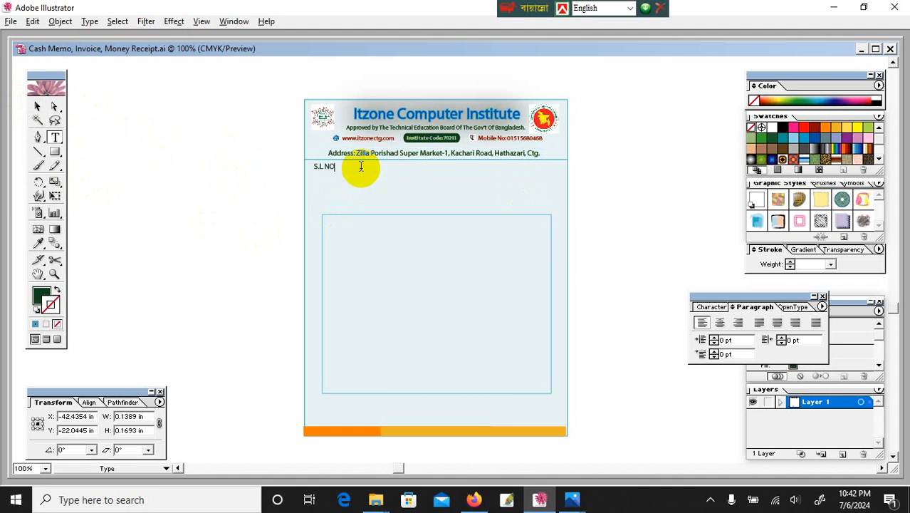
text(.L NO)
click(37, 106)
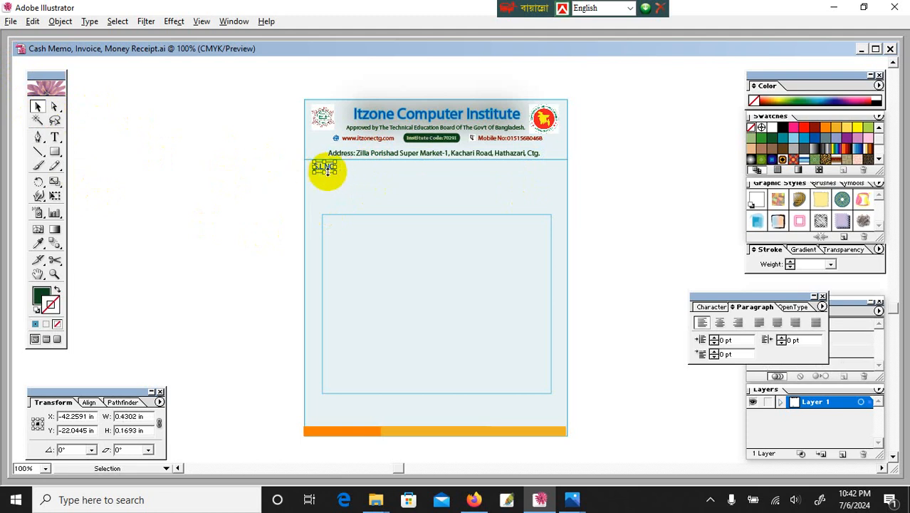
- Duplicate the "S.L NO" label to the opposite end of its row and change the copy's text to "Date:"
drag(324, 171, 530, 165)
key(t)
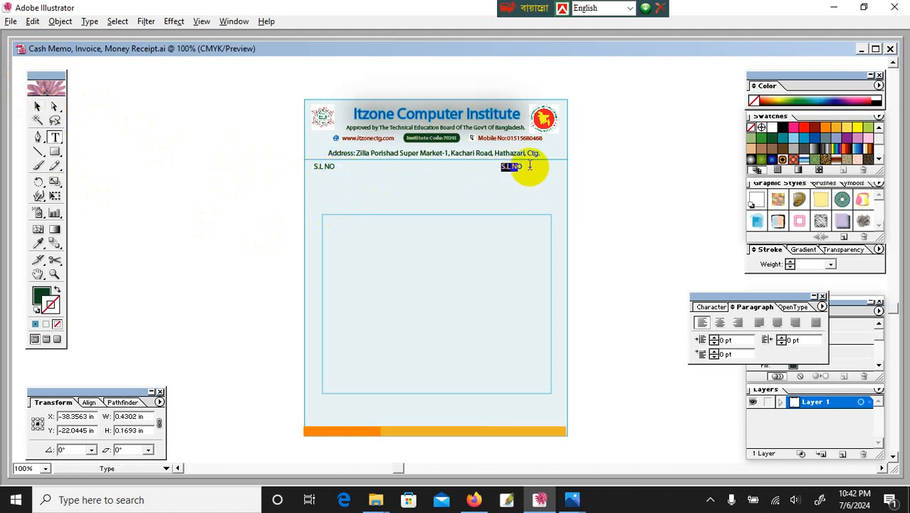
text(O)
key(BackSpace)
text(Date:)
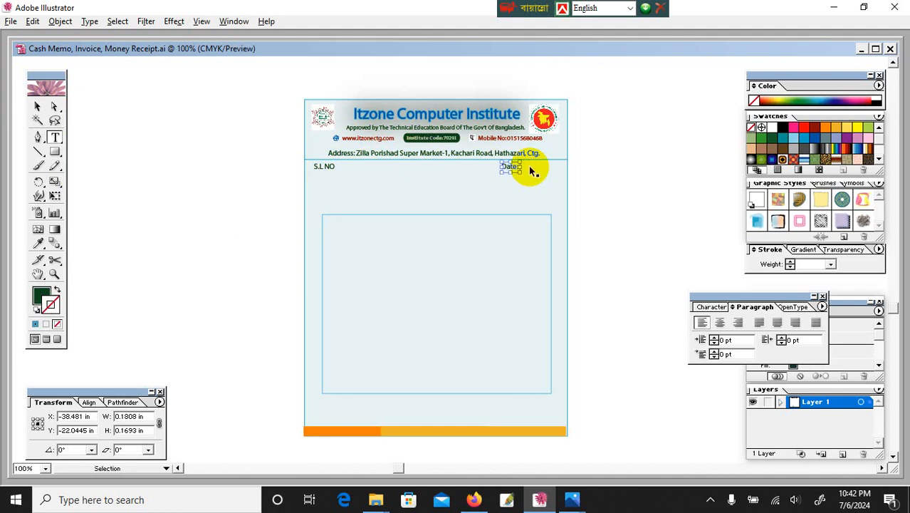
- Draw a small box about 0.33 × 0.16 in right after "Date:" with a dark green outline and no fill
key(ctrl+equal)
click(39, 275)
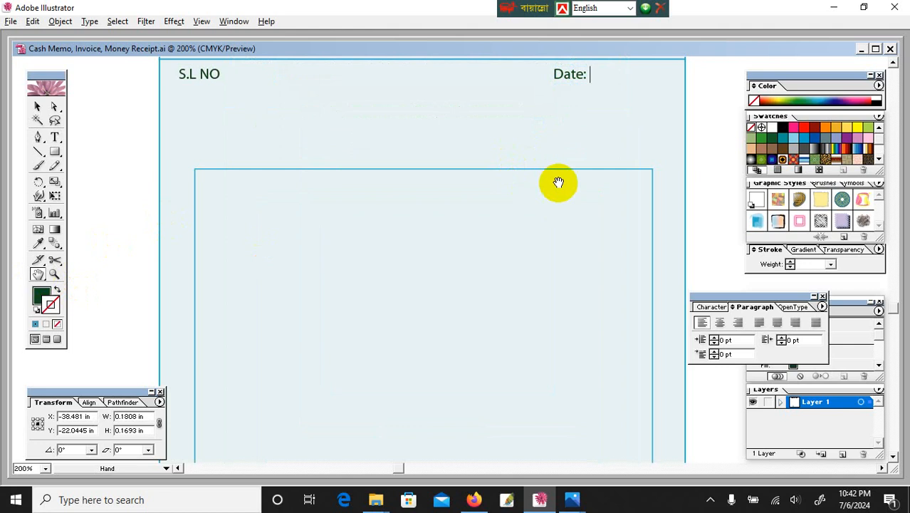
drag(554, 183, 428, 264)
click(53, 154)
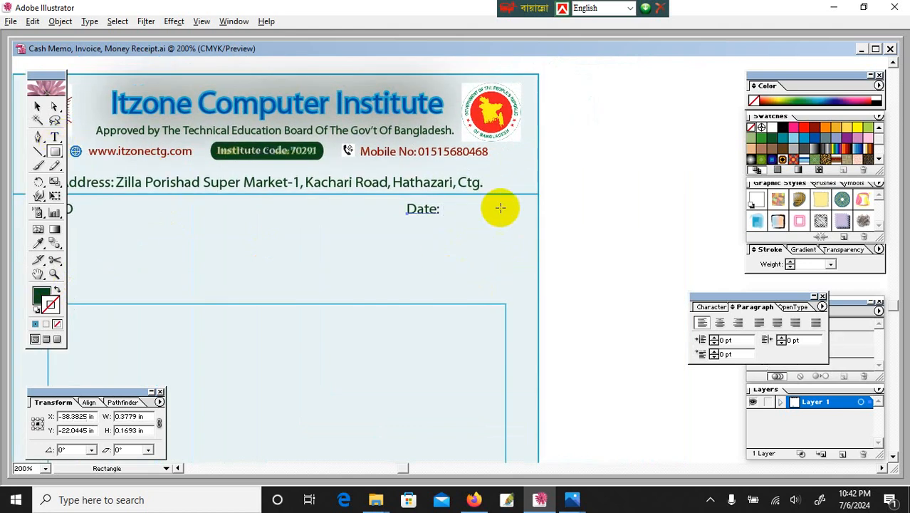
drag(447, 206, 475, 216)
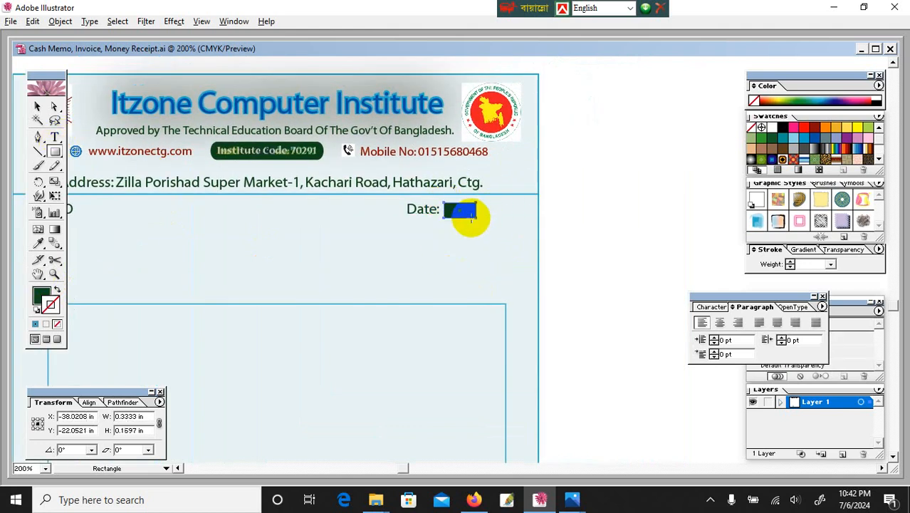
drag(40, 296, 53, 309)
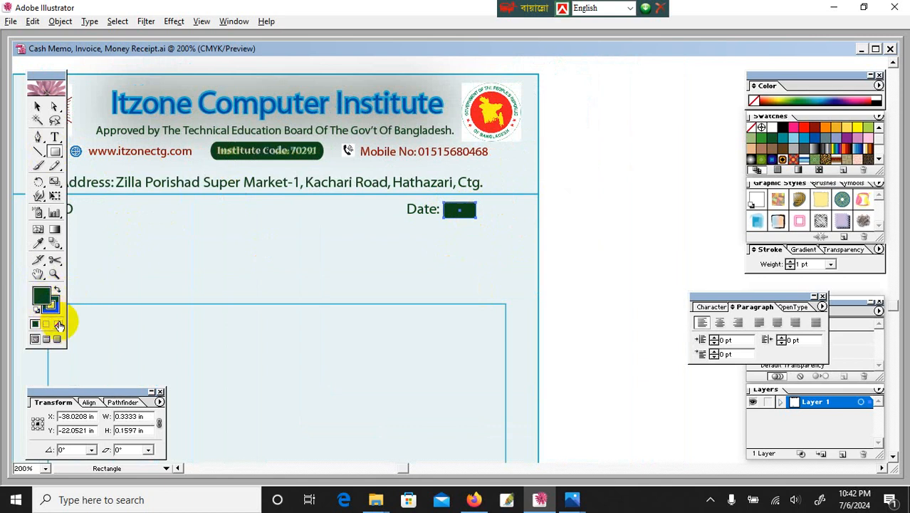
click(57, 323)
click(38, 106)
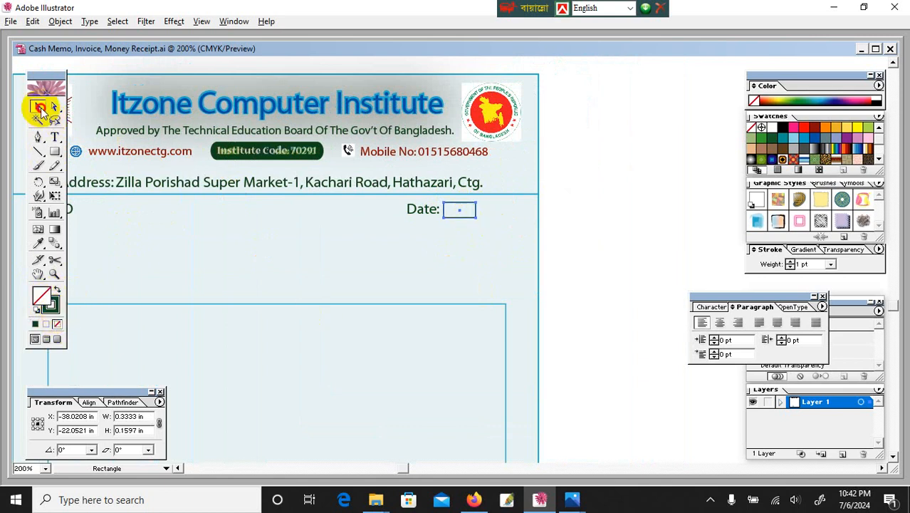
click(583, 216)
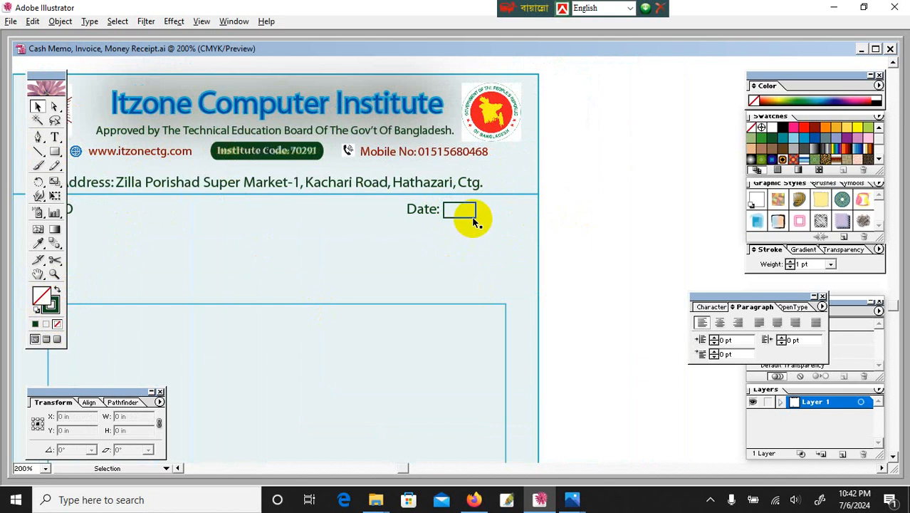
click(471, 214)
drag(471, 215, 497, 223)
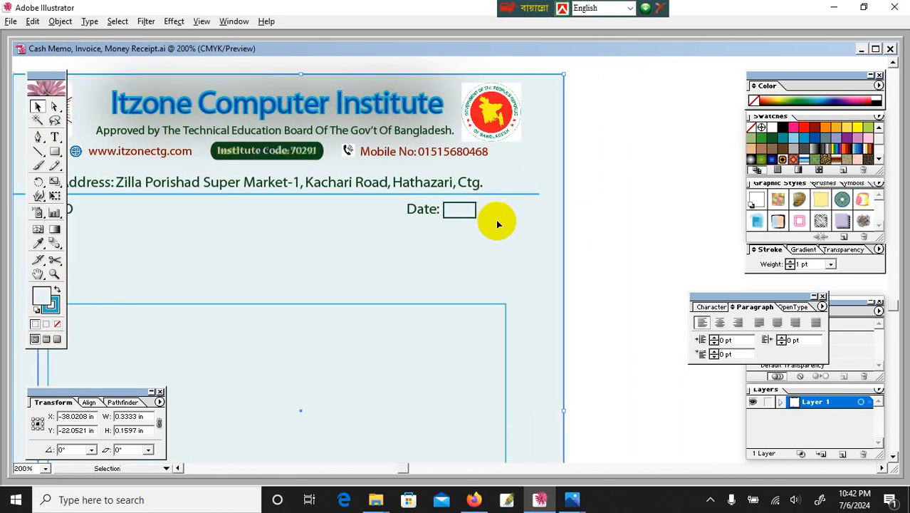
key(ctrl+z)
click(629, 205)
- Nudge the "Date:" label to the left, away from the small box
click(476, 216)
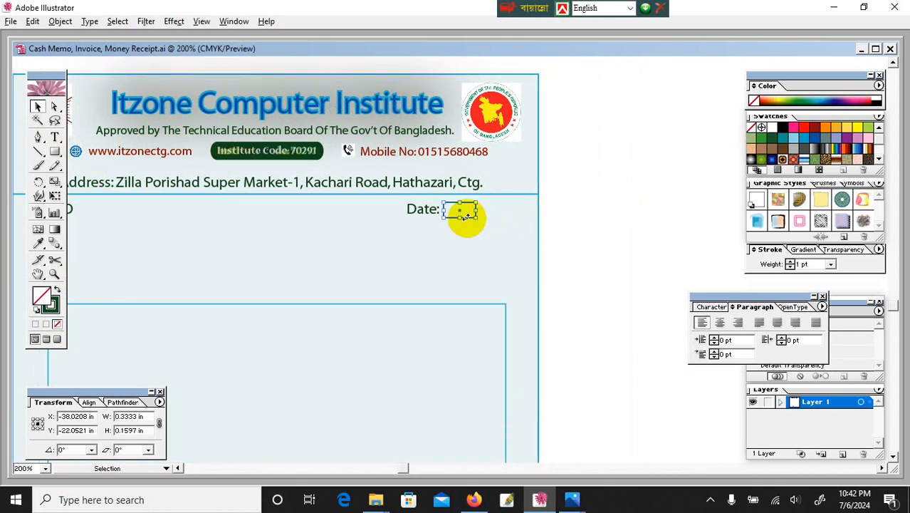
click(421, 215)
key(Left)
key(Left)
key(Left)
key(Left)
key(Left)
key(Left)
key(Left)
key(Left)
key(Left)
key(Left)
key(Left)
key(Left)
key(Left)
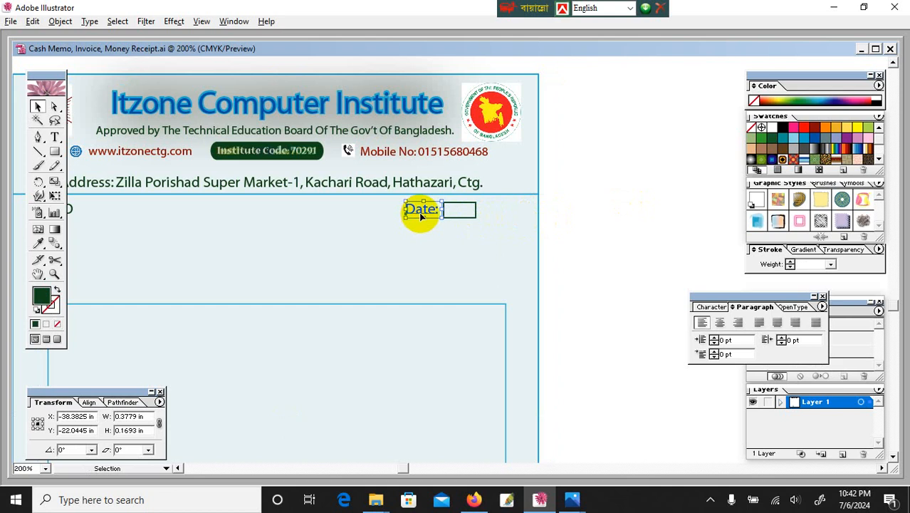
- Nudge the small date box left until it sits directly beside the "Date:" label
click(449, 218)
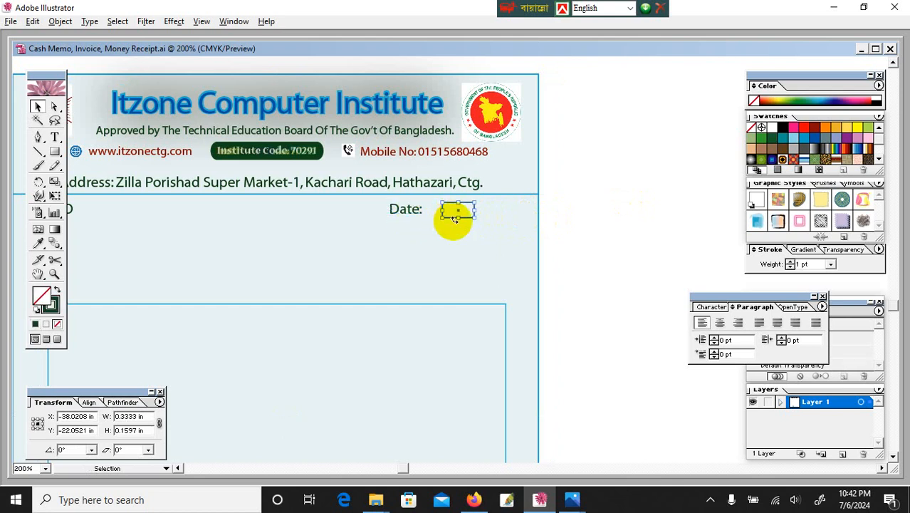
key(Left)
key(Left)
key(Left)
key(Left)
key(Left)
key(Left)
key(Left)
key(Left)
key(Left)
key(Left)
key(Left)
key(Left)
key(Left)
key(Left)
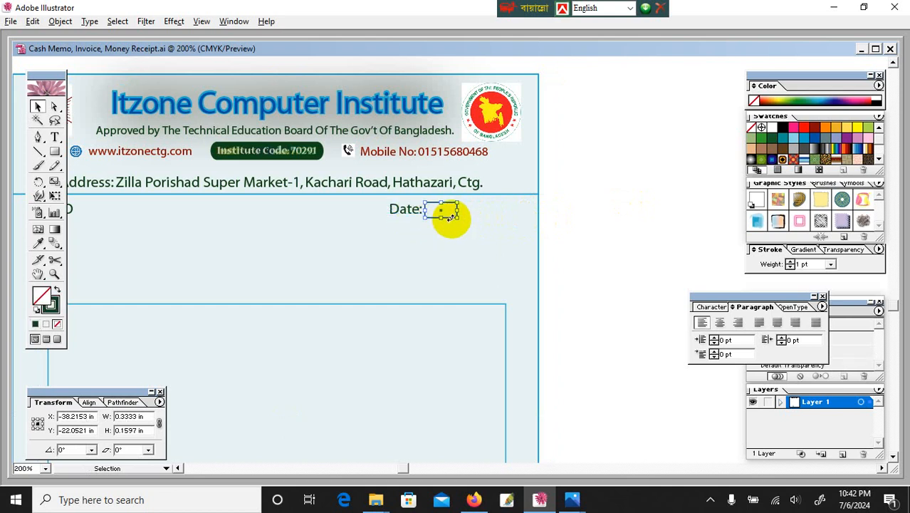
- Duplicate the date box twice along its row and narrow the first box to about 0.28 in wide
drag(447, 218, 524, 229)
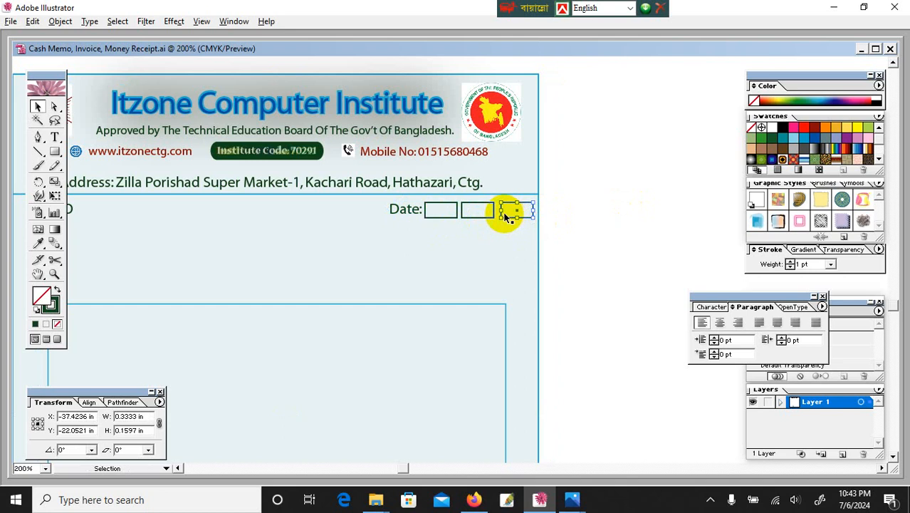
click(456, 213)
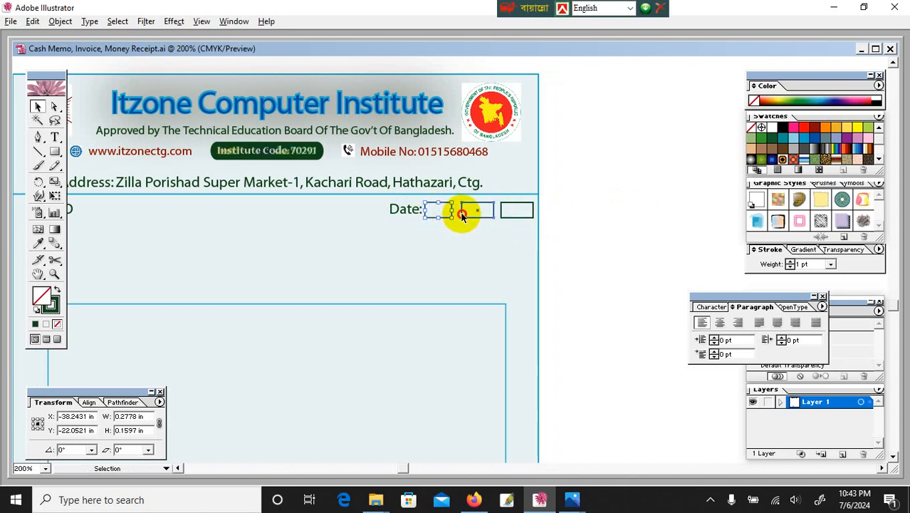
- Nudge the second date box left until it sits close to the first, and narrow it to a similar width
click(463, 211)
key(Left)
key(Left)
key(Left)
key(Left)
key(Left)
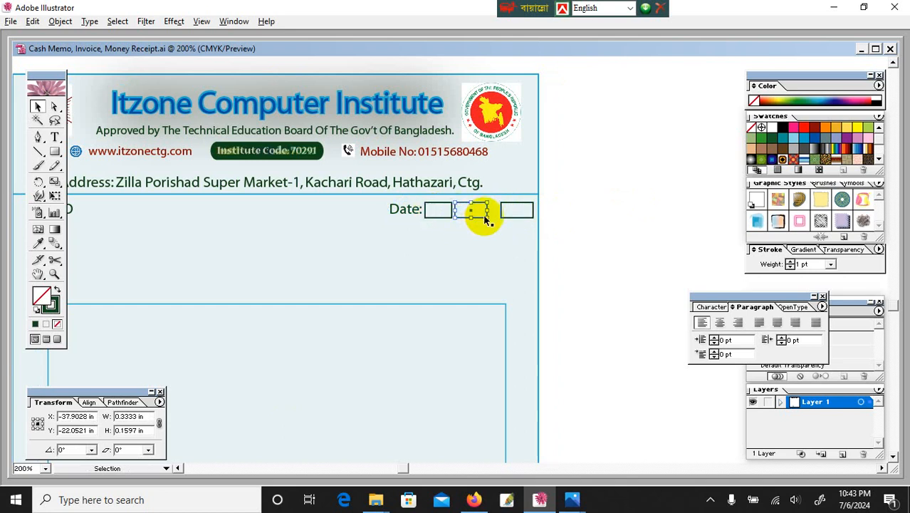
mouse_move(485, 212)
mouse_down()
mouse_move(473, 211)
mouse_move(488, 212)
mouse_up()
- Nudge the third date box left beside the second and widen it to about 0.47 in
click(502, 216)
key(Left)
key(Left)
key(Left)
key(Left)
key(Left)
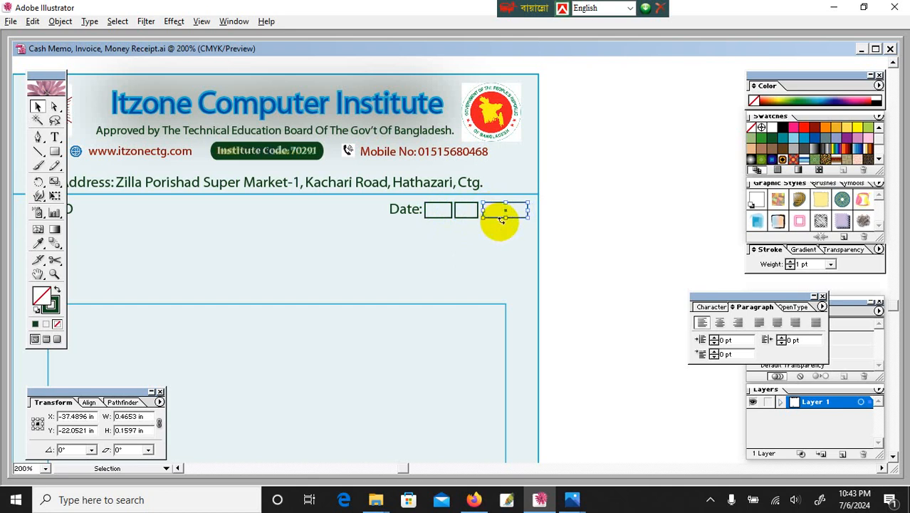
click(588, 219)
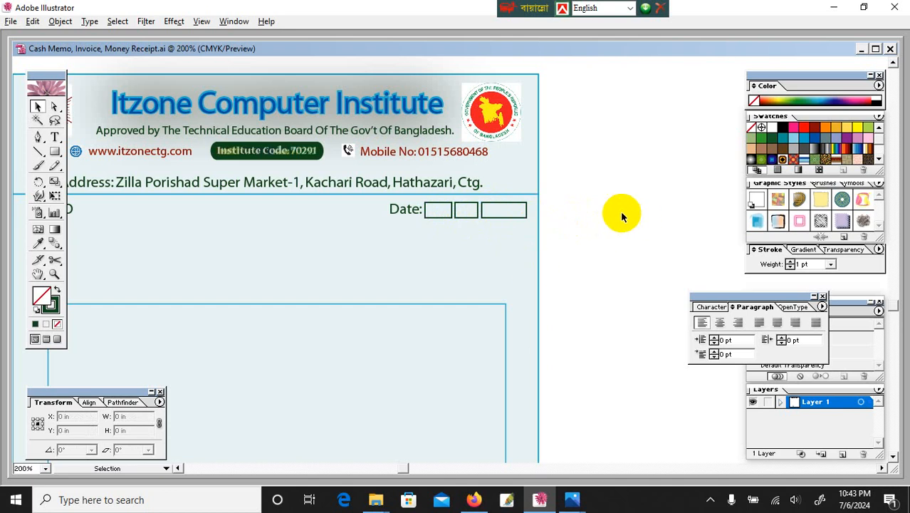
- Duplicate the "S.L NO" label directly below itself and change the copy's text to "Customer Name:" followed by a long dotted line
click(38, 275)
drag(190, 266, 351, 257)
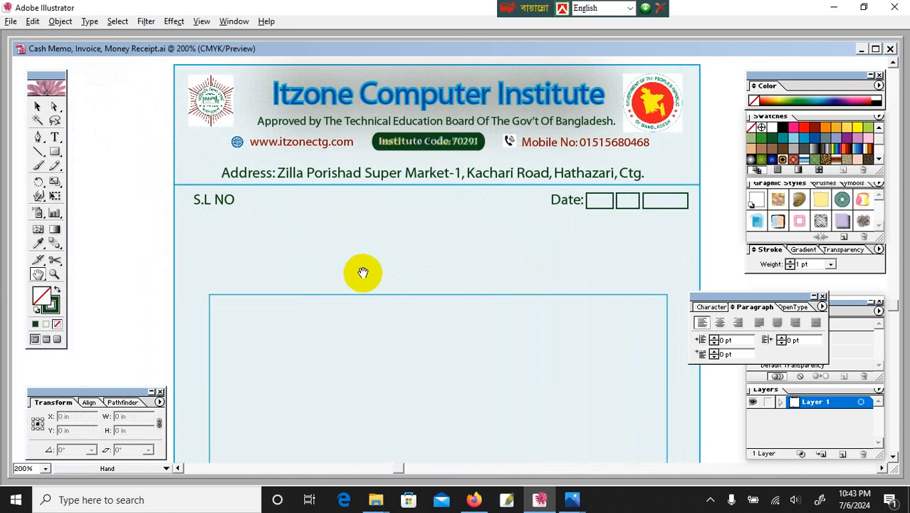
drag(380, 291, 353, 247)
click(38, 107)
drag(194, 152, 207, 181)
key(t)
click(219, 178)
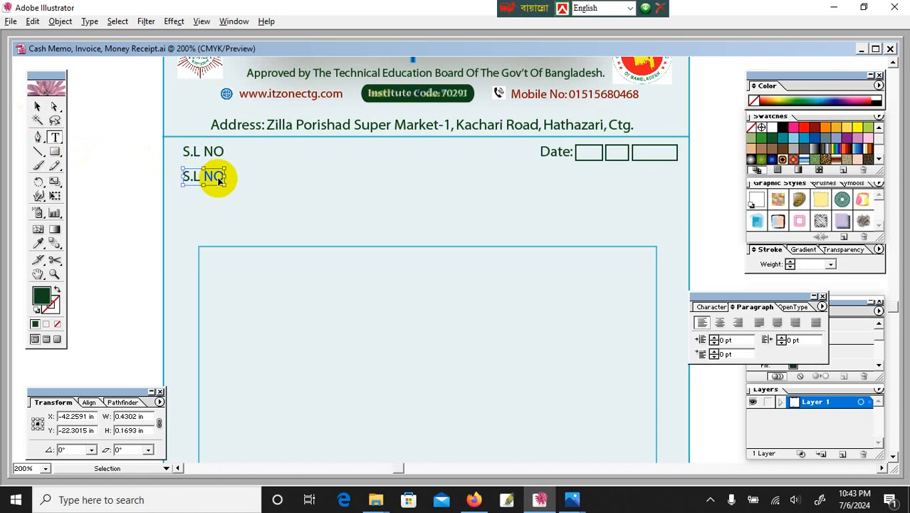
key(ctrl+a)
text(C)
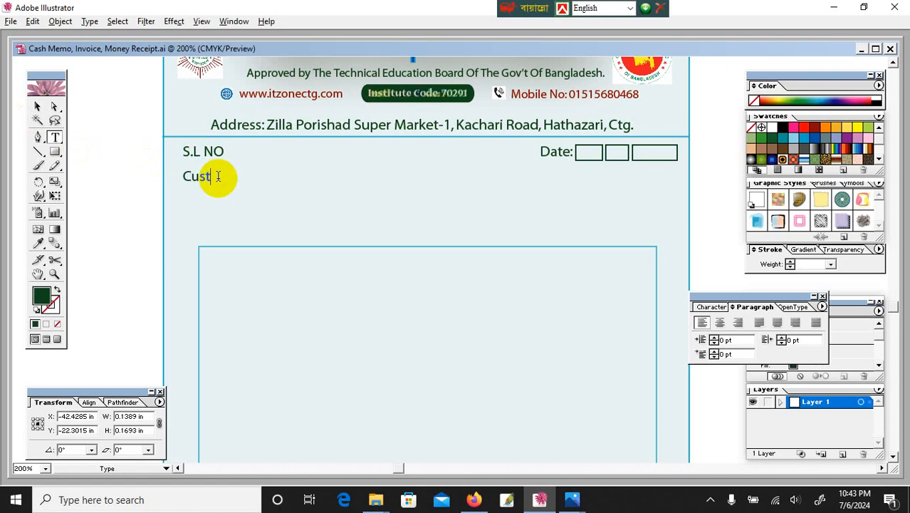
text(ustomer Name)
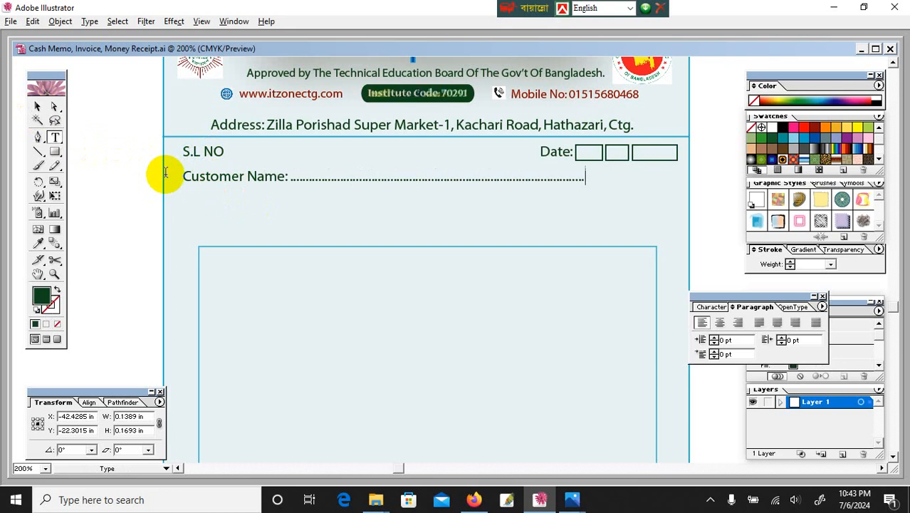
- Duplicate the "Customer Name:" line just below itself and change the copy's label to "Address", keeping the colon and dots
click(37, 107)
drag(224, 180, 224, 203)
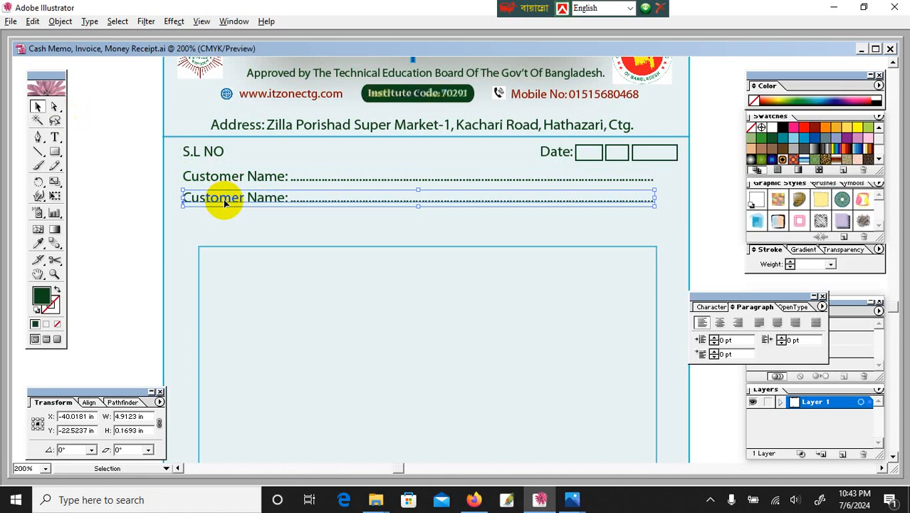
key(t)
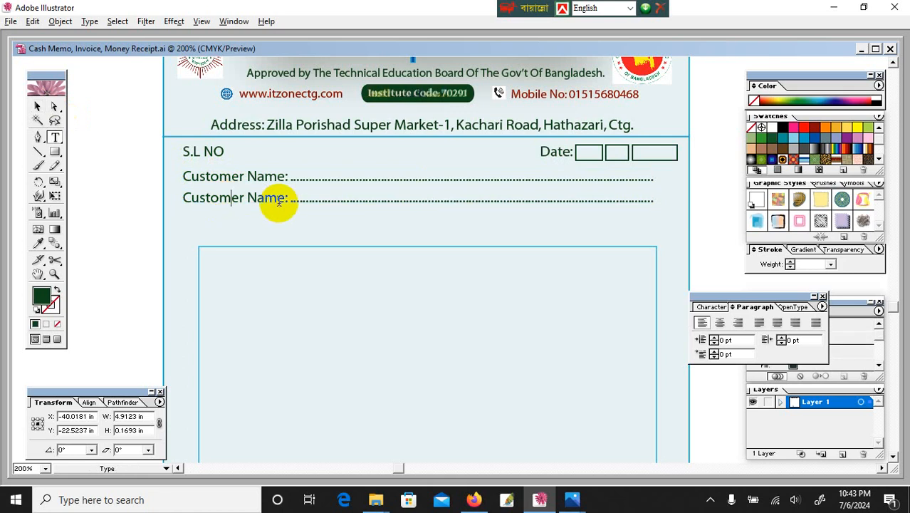
drag(287, 199, 185, 202)
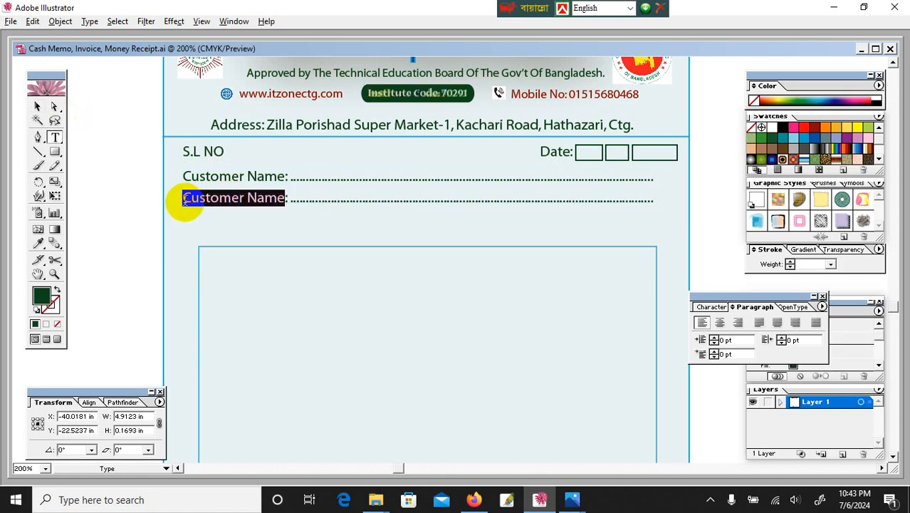
text(Address)
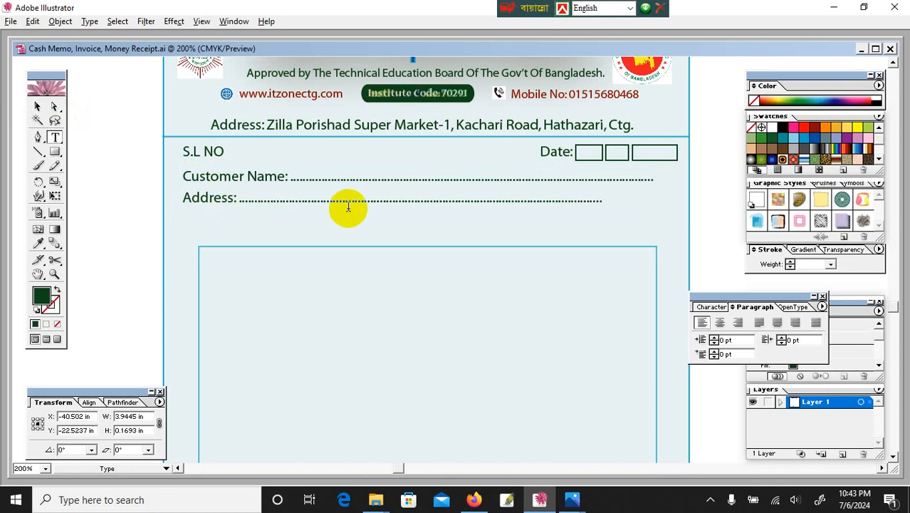
- Replace a stretch of dots in the second half of the "Customer Name:" line with "Mobile NO"
drag(471, 178, 531, 178)
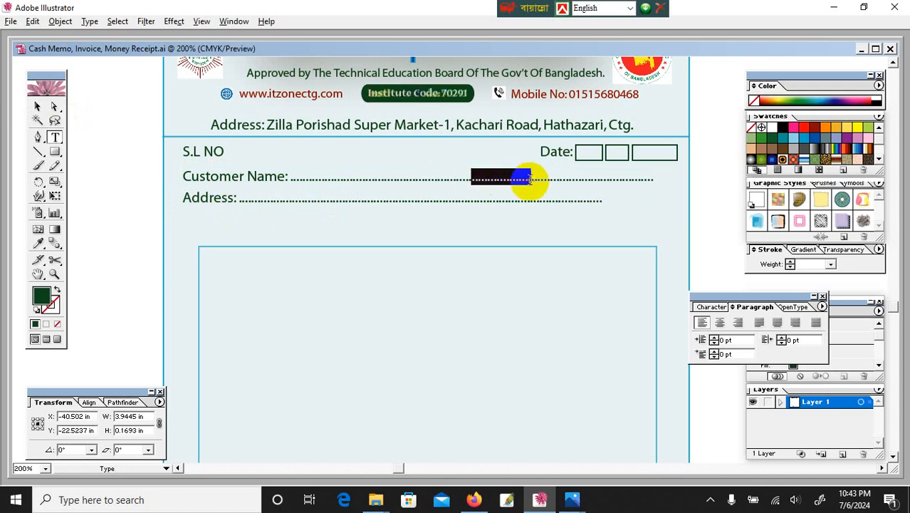
text(Mobile)
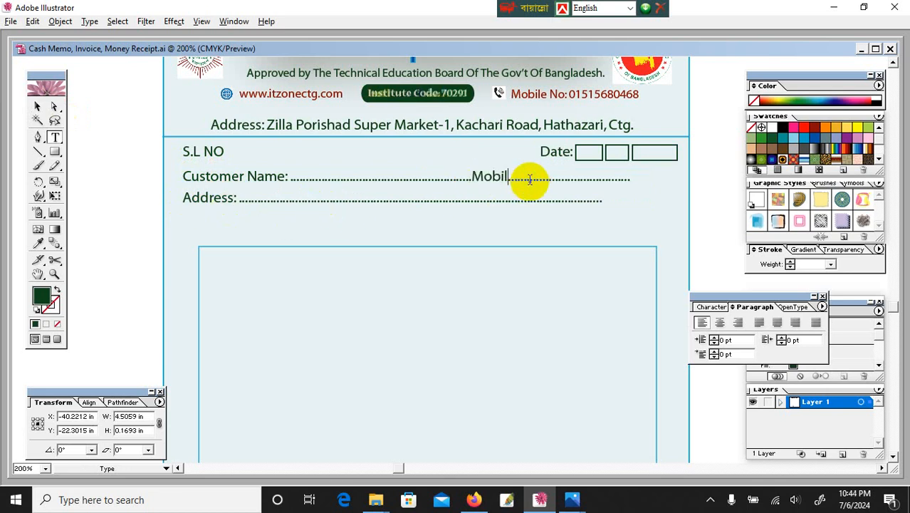
text( No)
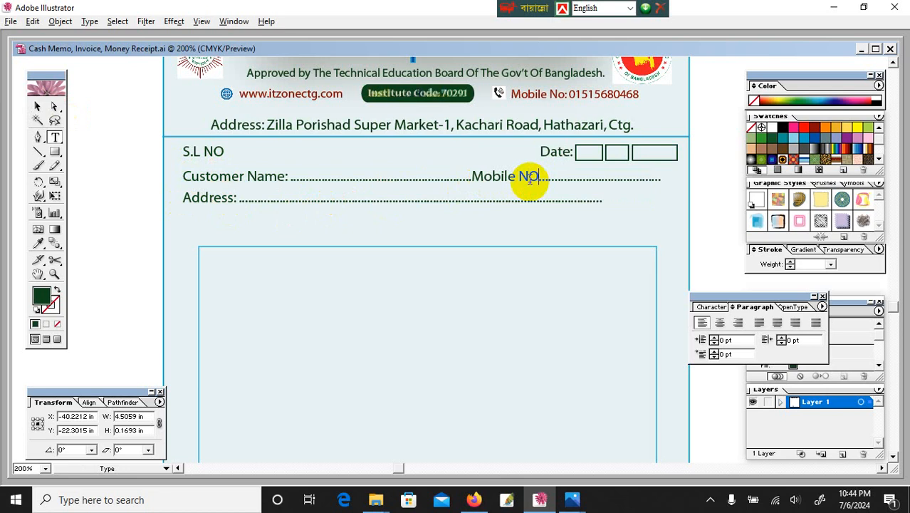
key(BackSpace)
text(O)
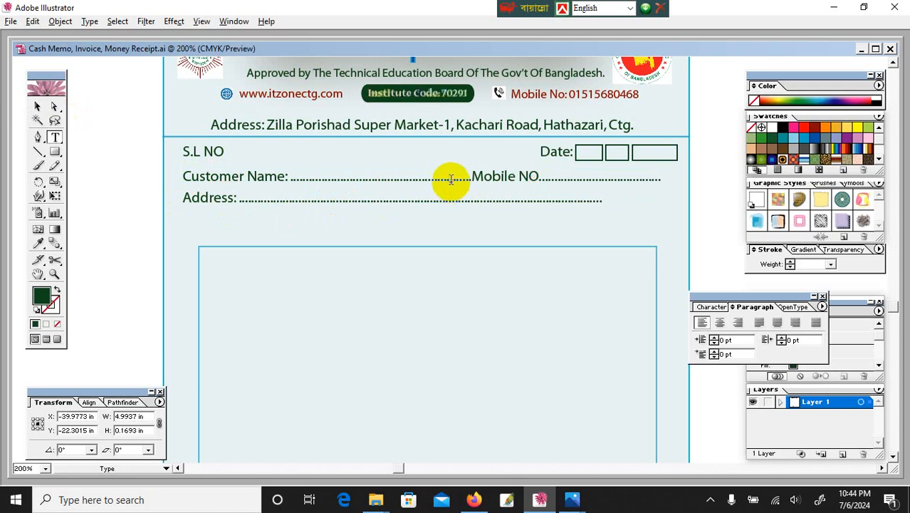
- Adjust the dots before and after "Mobile NO" and lengthen the "Address:" dots so both lines end below the last date box
click(450, 180)
text(..........)
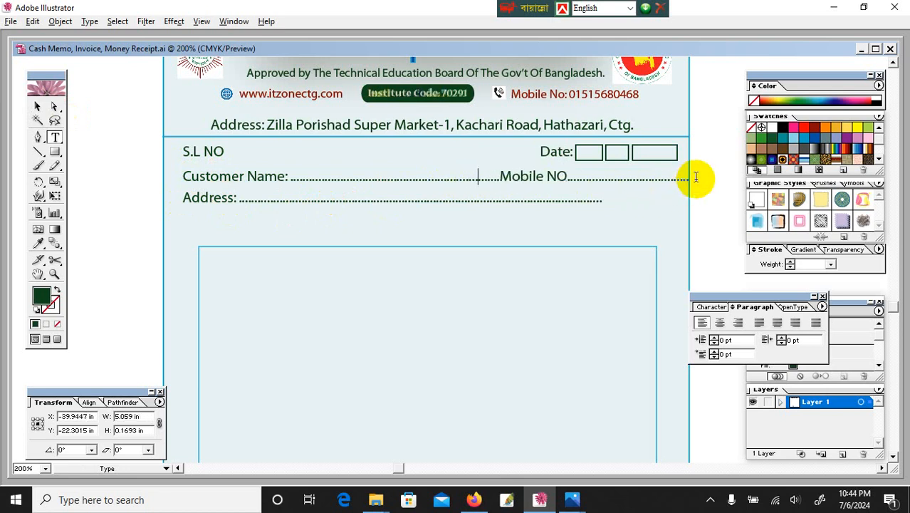
shift+click(656, 179)
click(664, 182)
key(BackSpace)
key(BackSpace)
key(BackSpace)
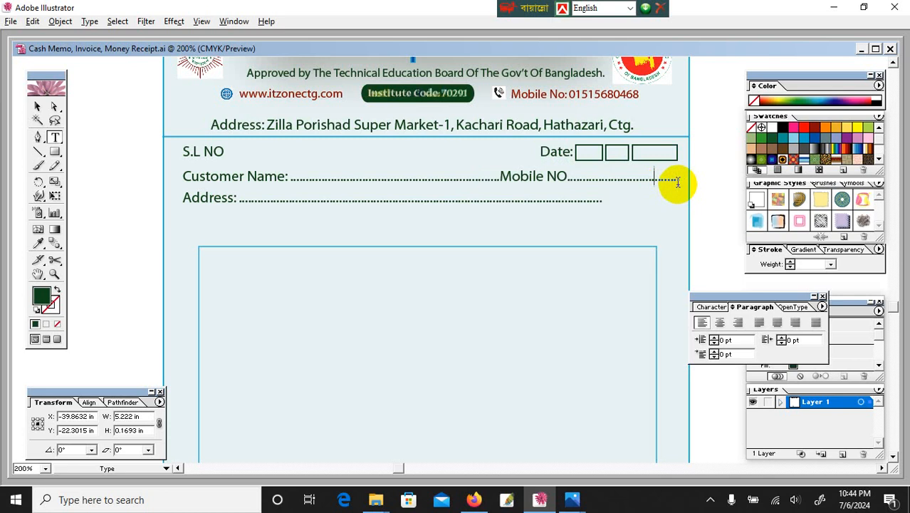
key(BackSpace)
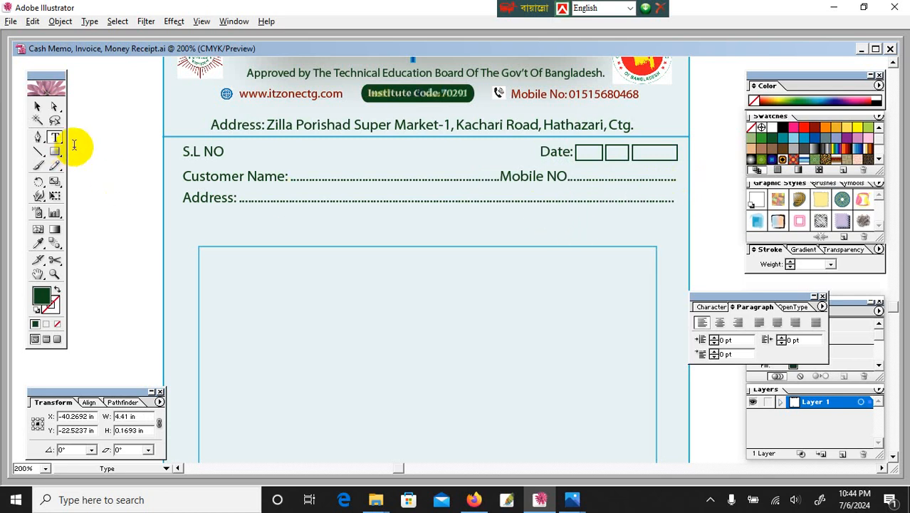
- Move the table frame up just below the "Address:" line and widen it to about 5.1 in, matching the text lines
click(38, 107)
click(199, 206)
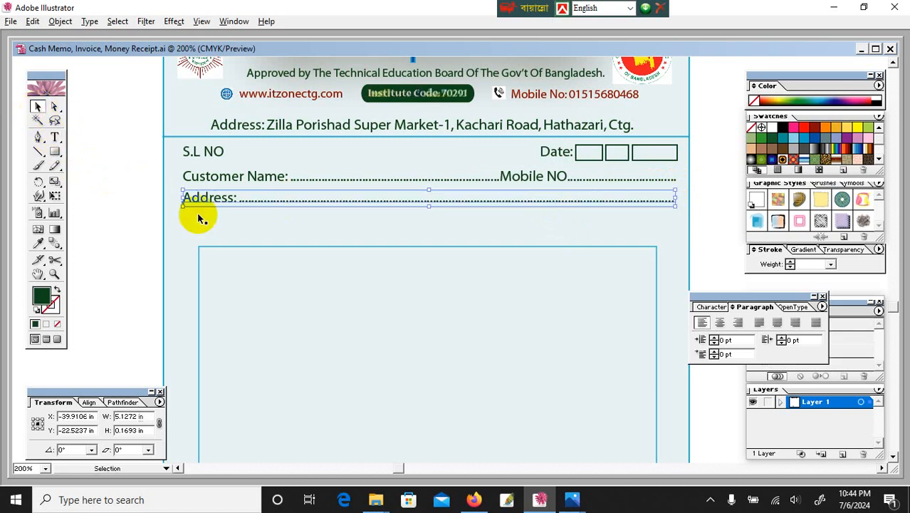
click(230, 248)
drag(234, 245, 222, 212)
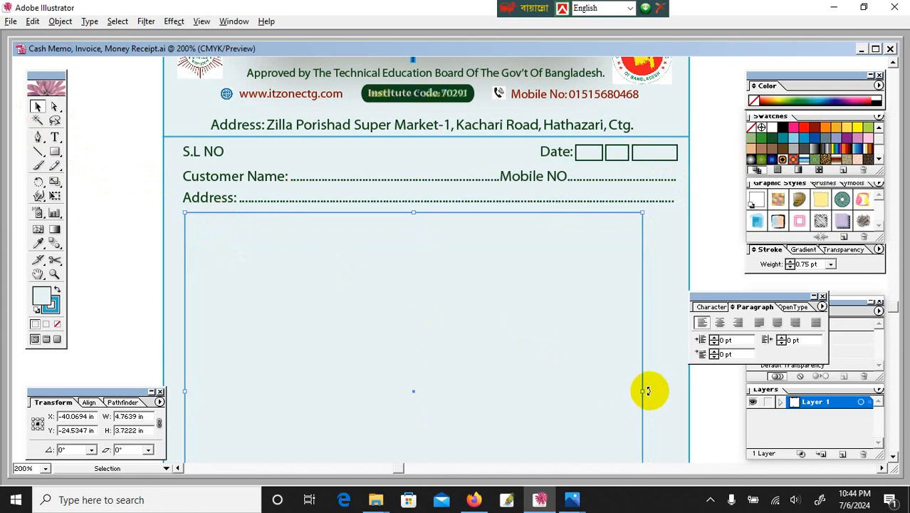
drag(642, 391, 675, 394)
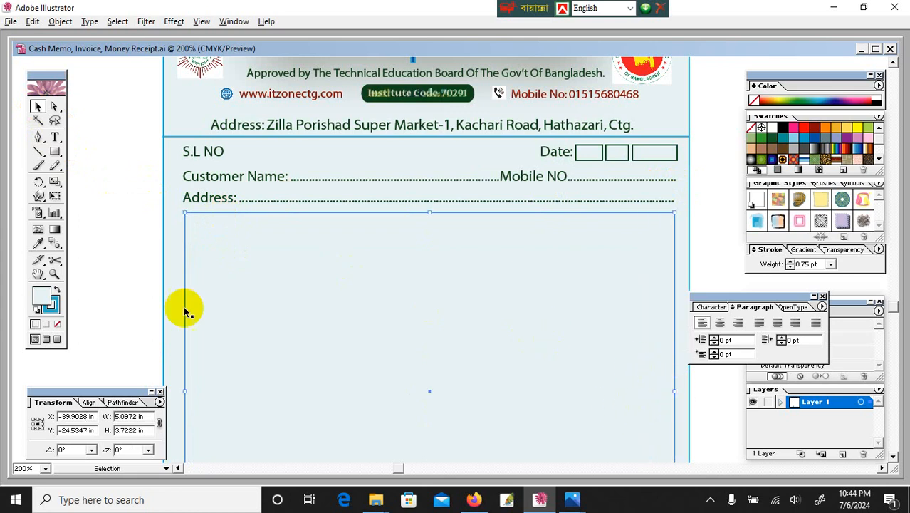
- Draw a vertical line about 3.72 in tall from the table frame's top edge to its bottom edge, forming a narrow first column
click(38, 275)
drag(468, 362, 509, 260)
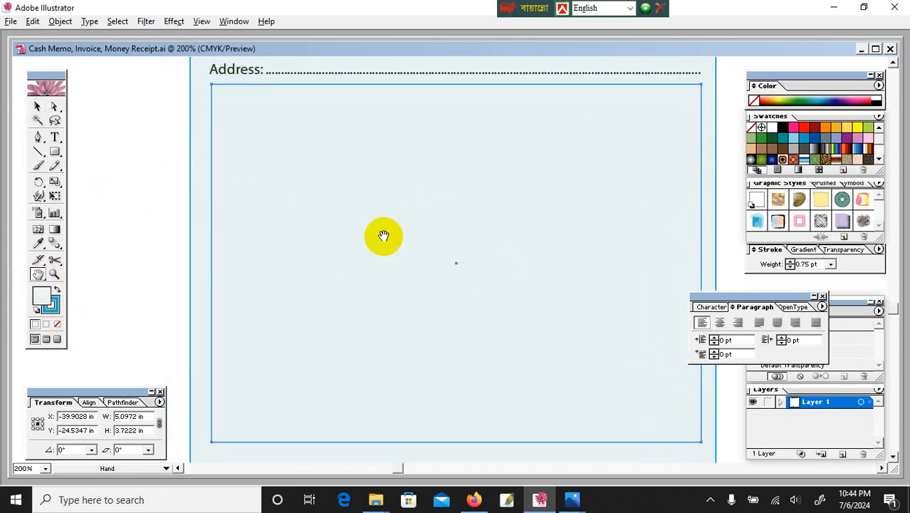
click(39, 154)
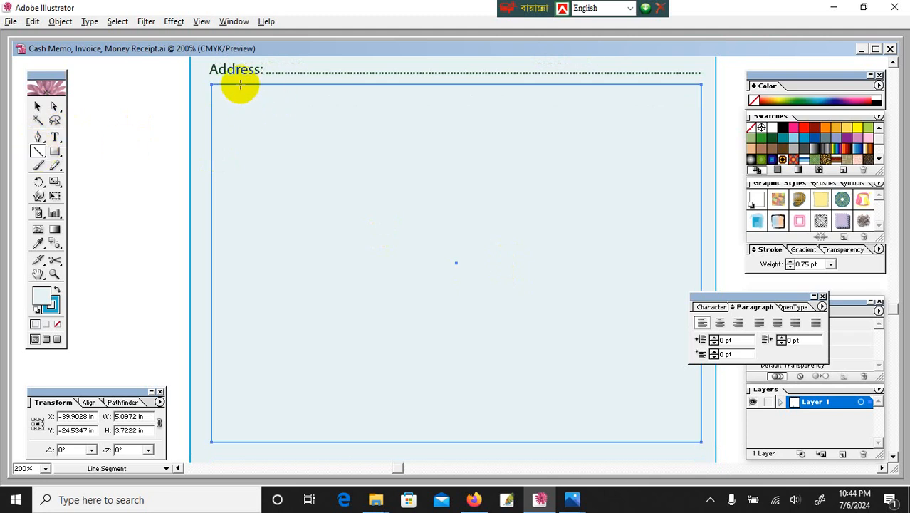
mouse_move(240, 84)
mouse_down()
mouse_move(264, 388)
mouse_move(257, 433)
mouse_move(241, 441)
mouse_up()
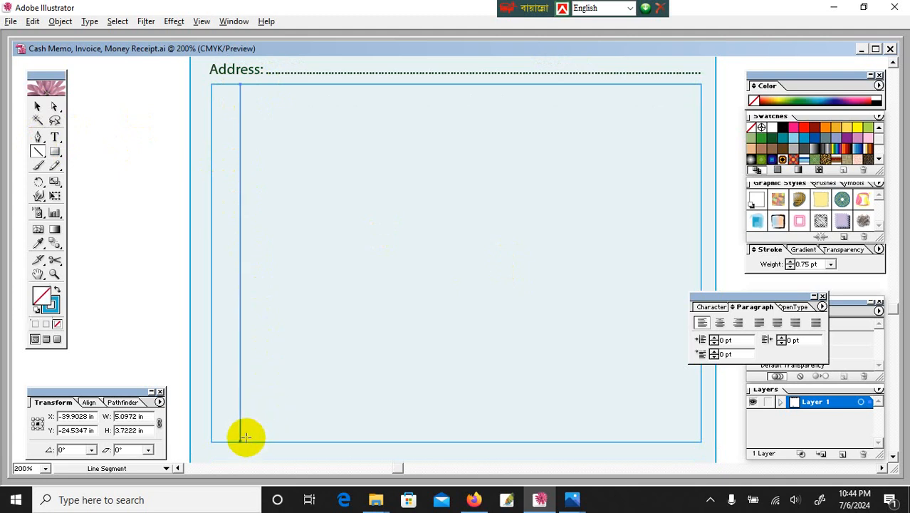
- Copy the vertical column line three times toward the frame's right edge, leaving one wide column and three narrow ones
click(38, 106)
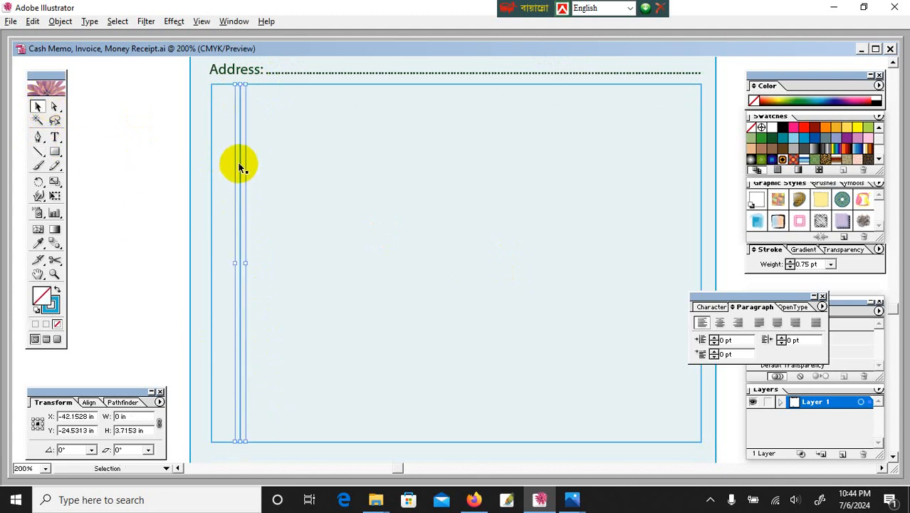
drag(240, 165, 251, 165)
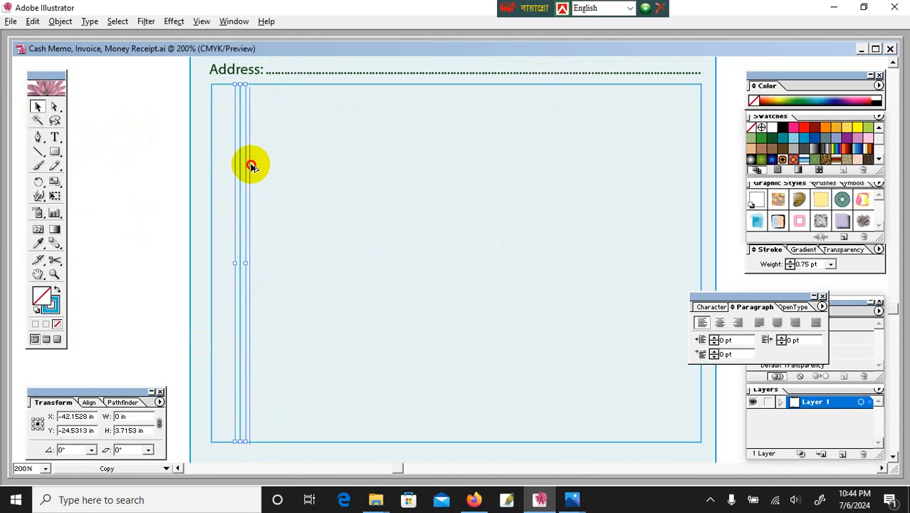
drag(251, 165, 535, 162)
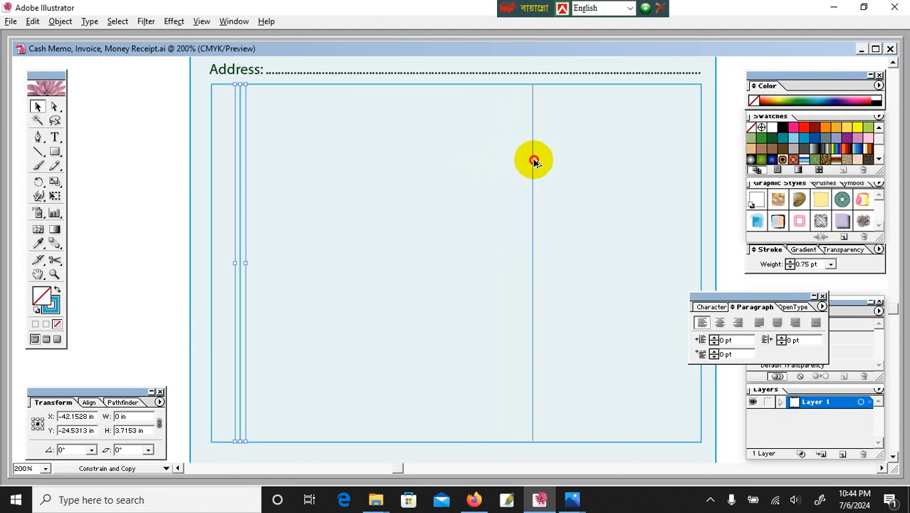
drag(537, 161, 621, 161)
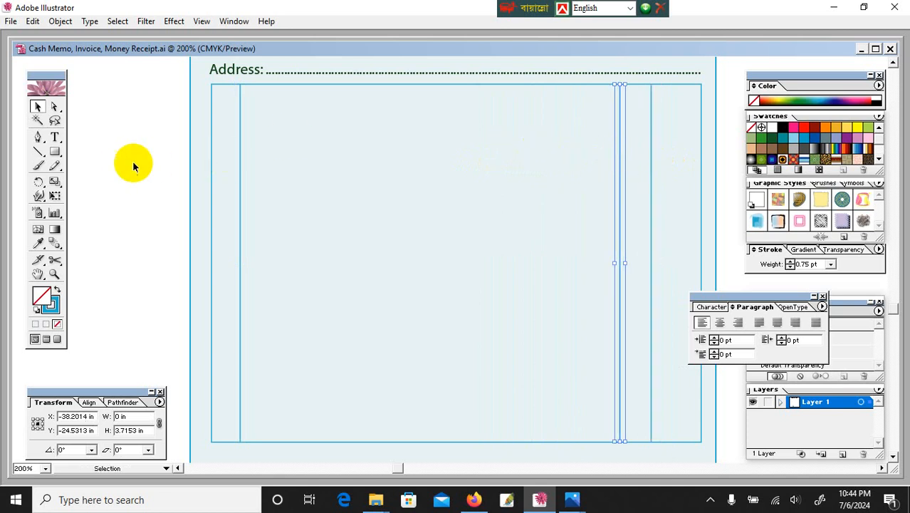
drag(621, 206, 595, 205)
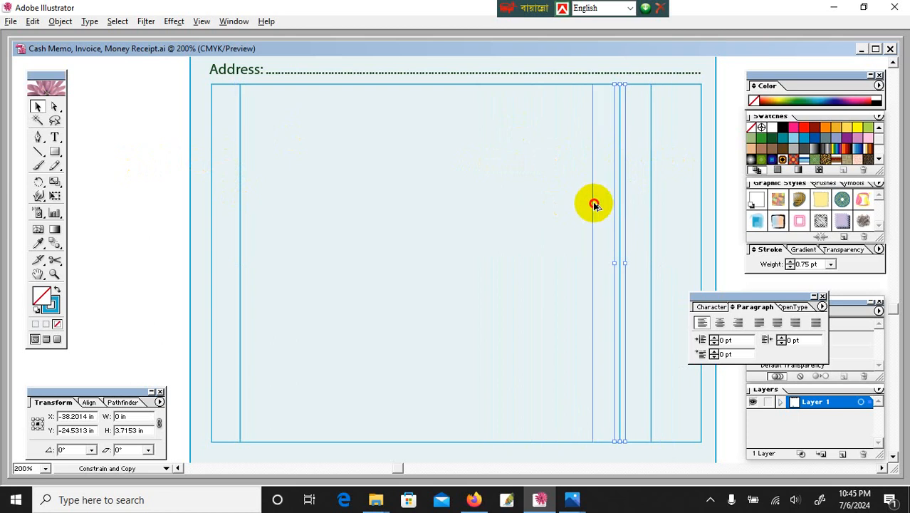
drag(596, 206, 584, 205)
click(158, 204)
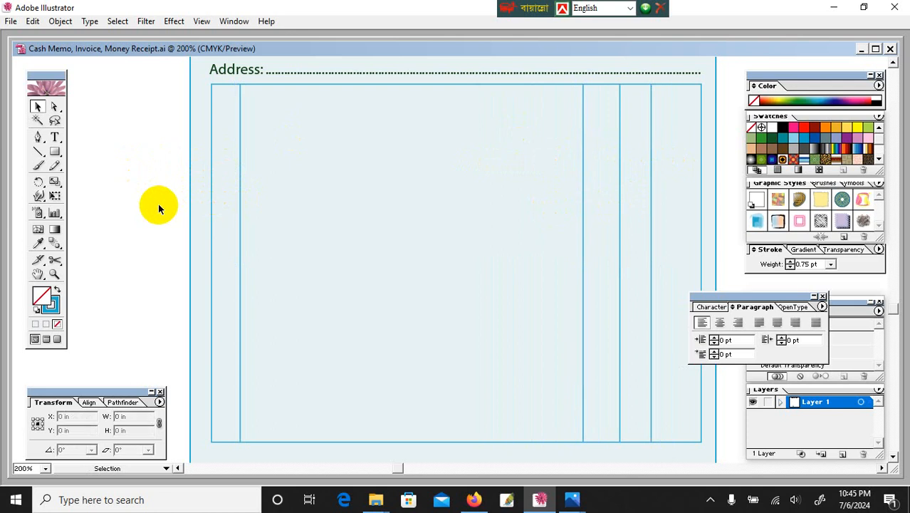
- Draw a horizontal line about 5.1 in long across the table frame just below its top edge, forming a header row
click(38, 151)
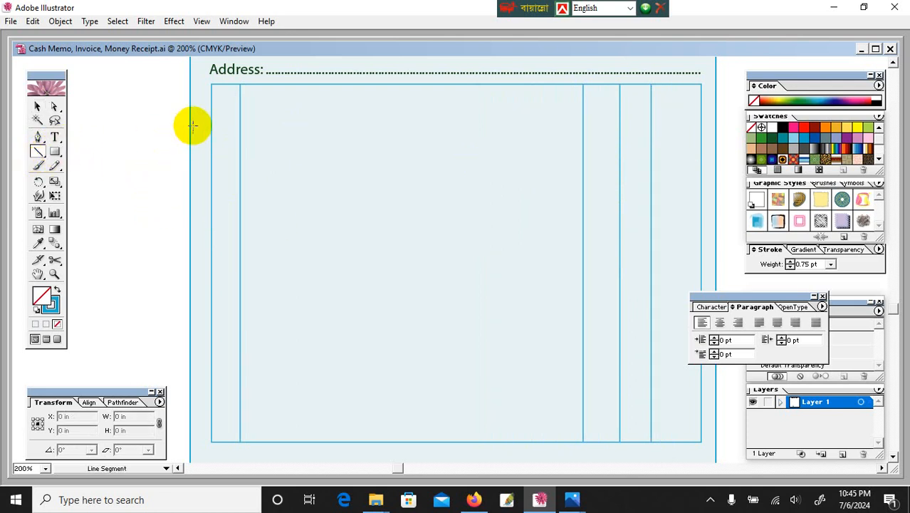
drag(212, 98, 701, 143)
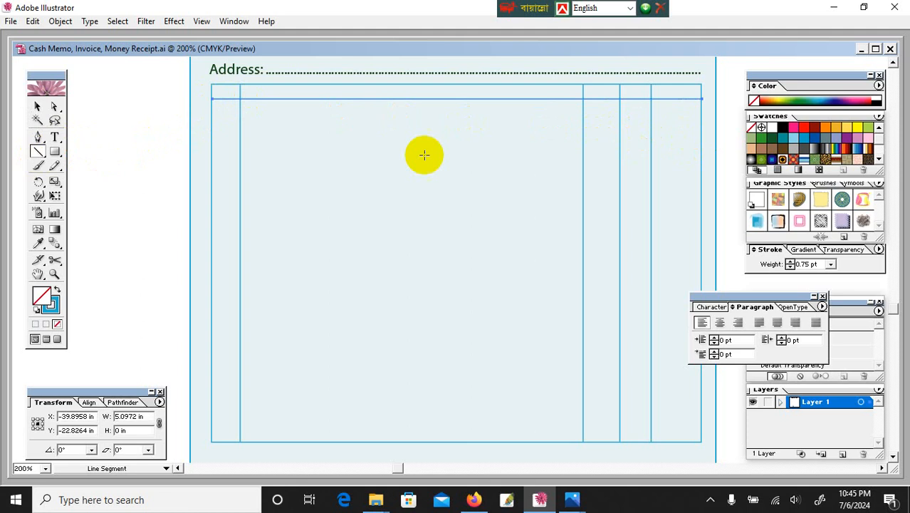
click(38, 106)
click(151, 131)
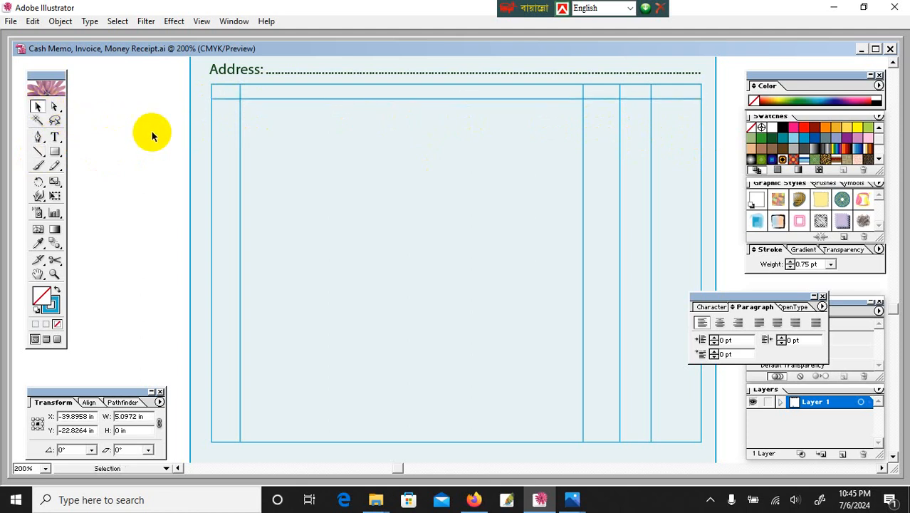
- Extend the last column's vertical line below the table frame's bottom edge, to about 4.15 in tall
click(38, 274)
drag(430, 274, 427, 188)
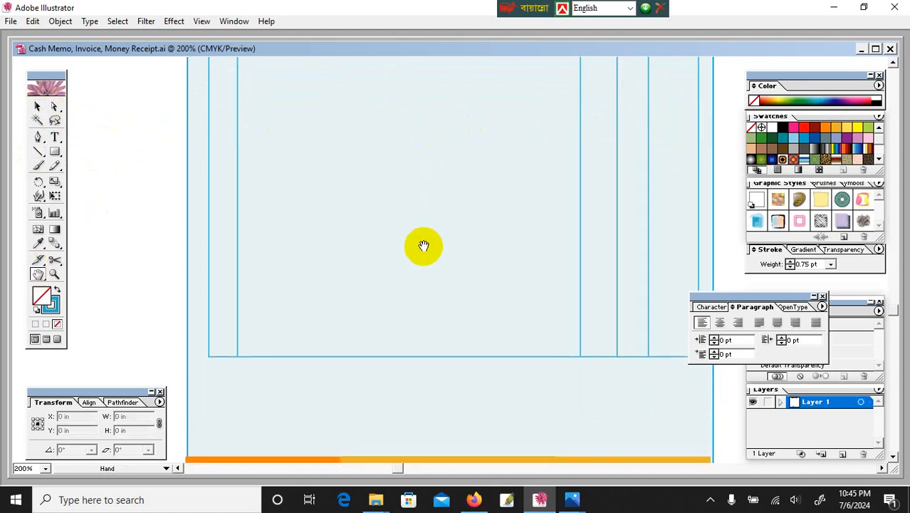
drag(419, 248, 385, 201)
drag(467, 228, 350, 221)
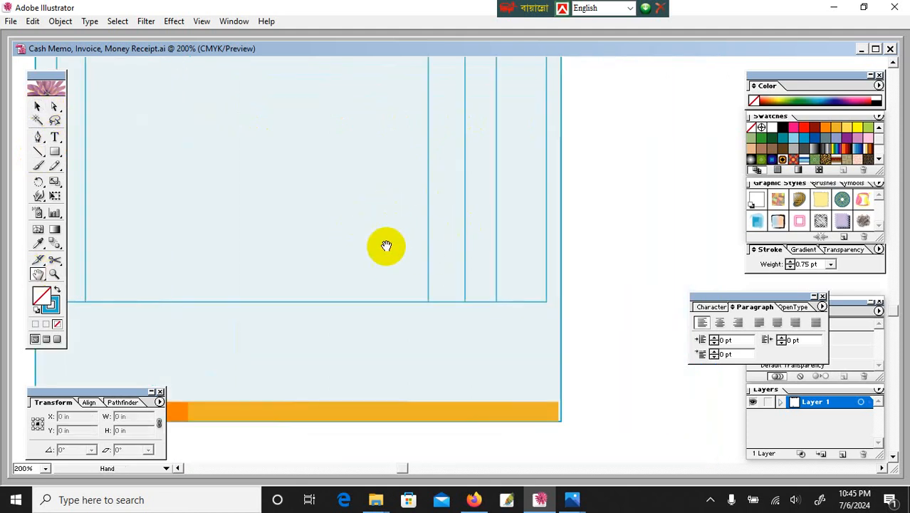
drag(385, 246, 381, 225)
click(55, 151)
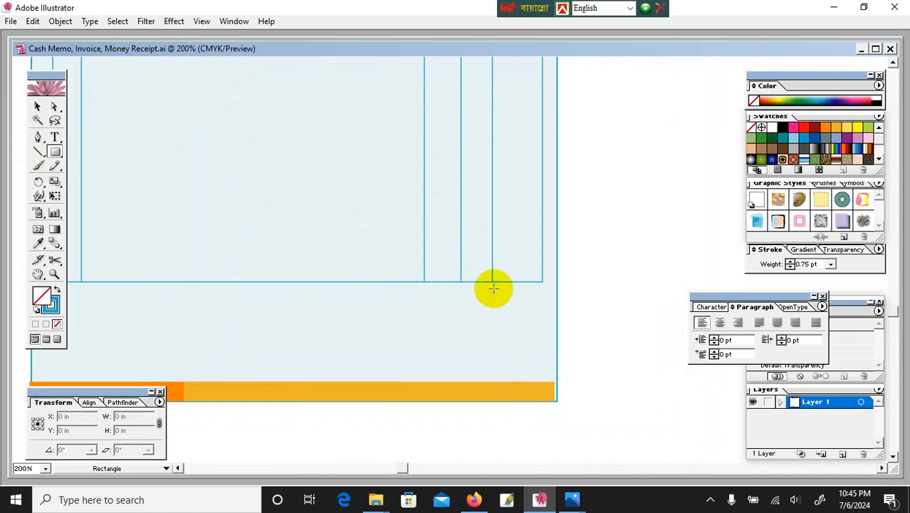
click(38, 106)
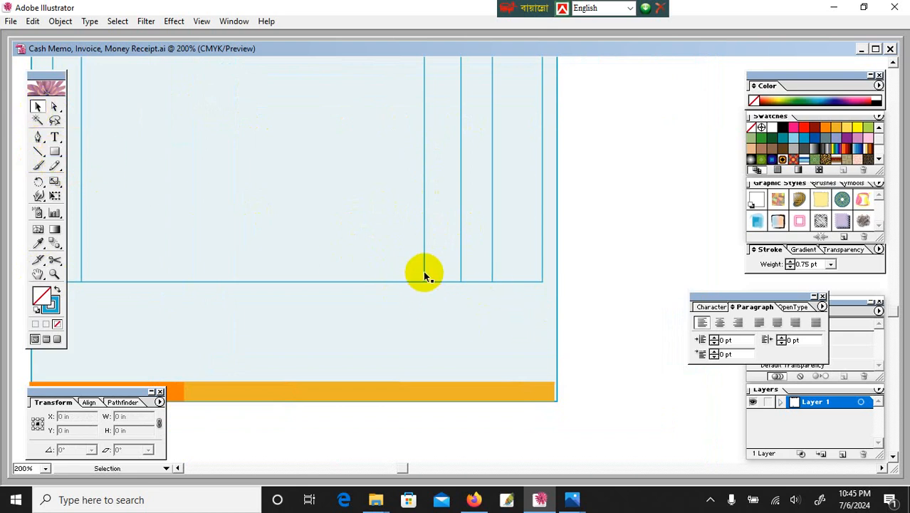
click(423, 271)
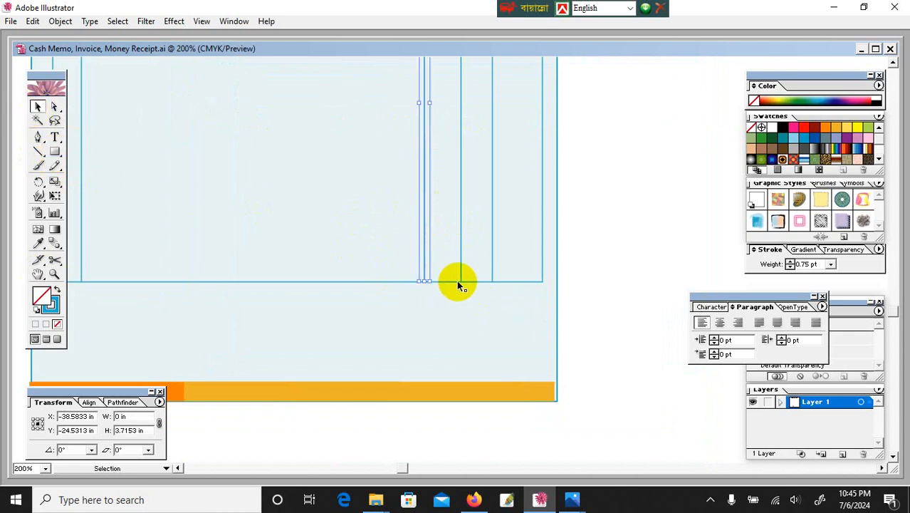
click(492, 274)
drag(492, 282, 492, 322)
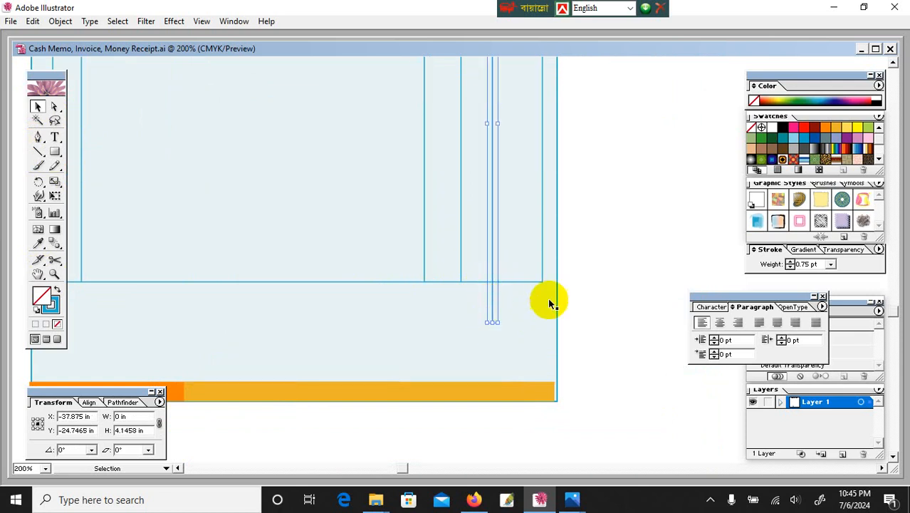
- Draw a vertical line about 0.4 in tall straight down from the table frame's bottom-right corner
click(38, 151)
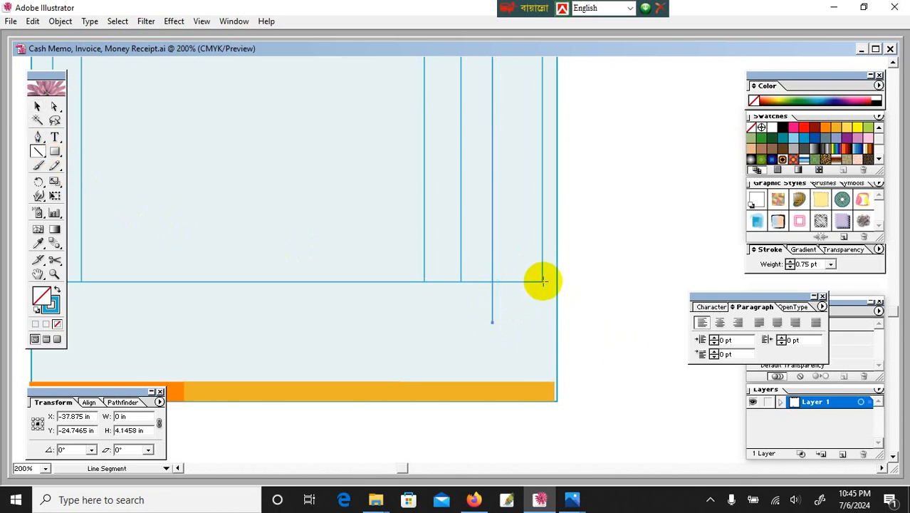
drag(543, 281, 543, 320)
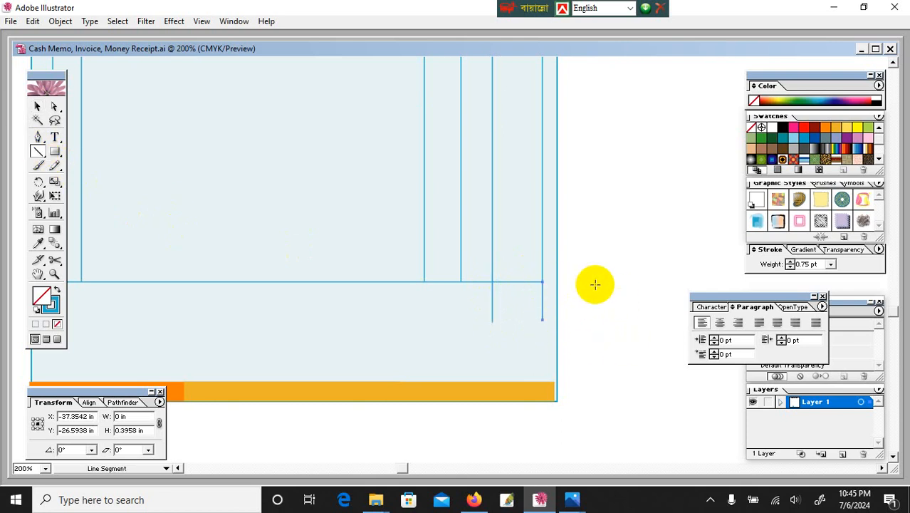
click(41, 108)
- Draw a horizontal line about 0.52 in long between the two extended verticals and copy it downward twice, forming three total boxes
click(37, 151)
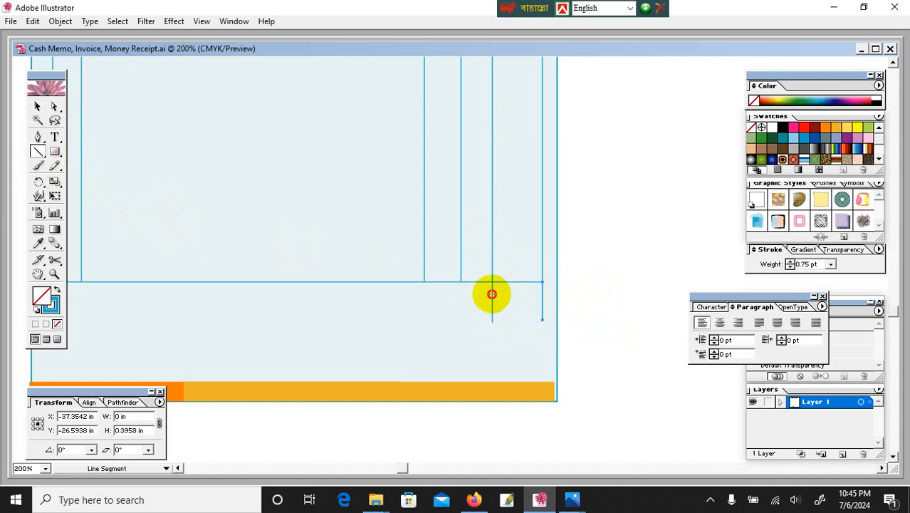
drag(492, 294, 542, 312)
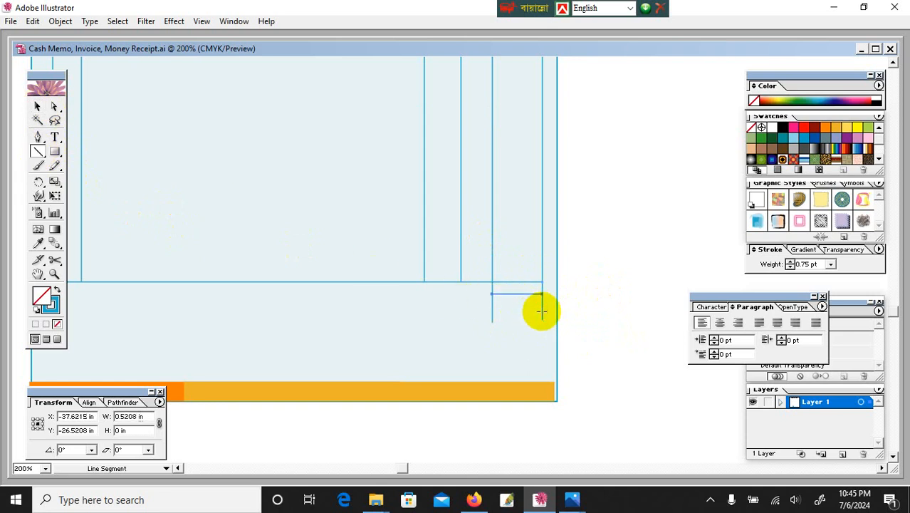
key(Down)
click(37, 105)
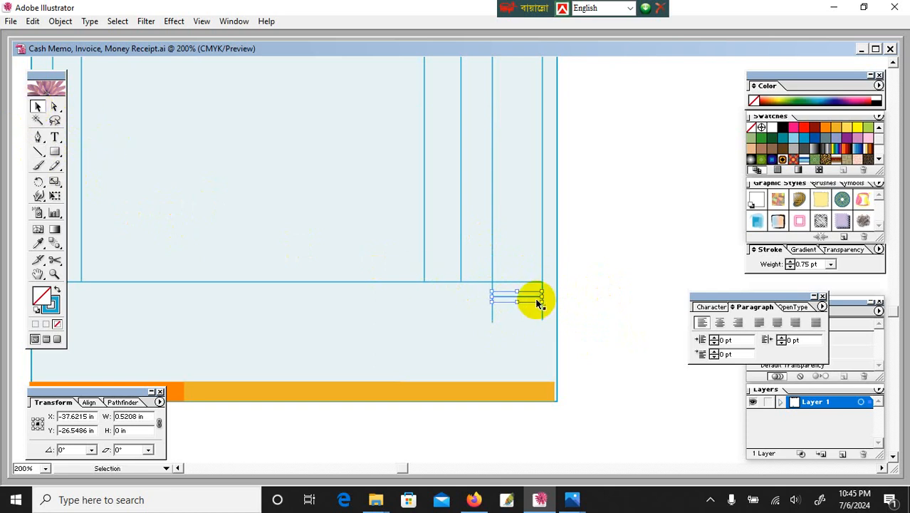
drag(532, 298, 532, 320)
click(602, 302)
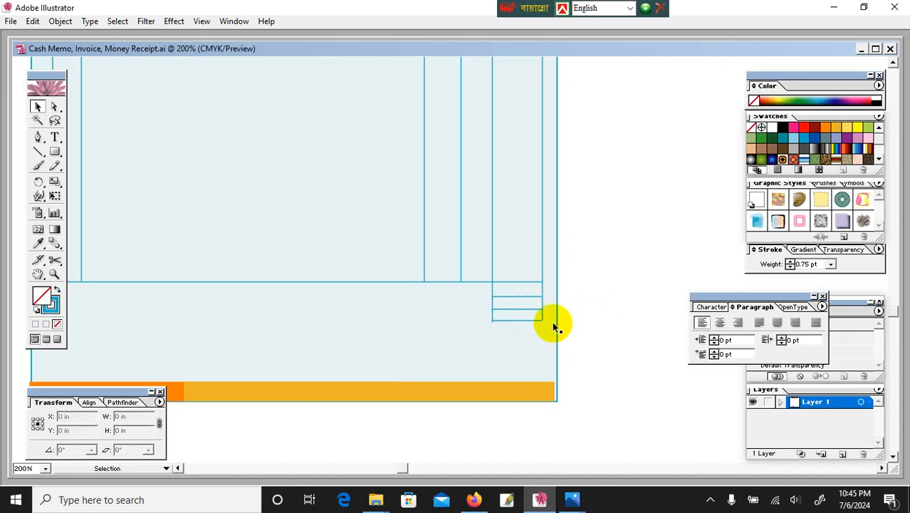
- Try to nudge the lowest short line down and slightly right to close the bottom of the three total boxes
key(ctrl+plus)
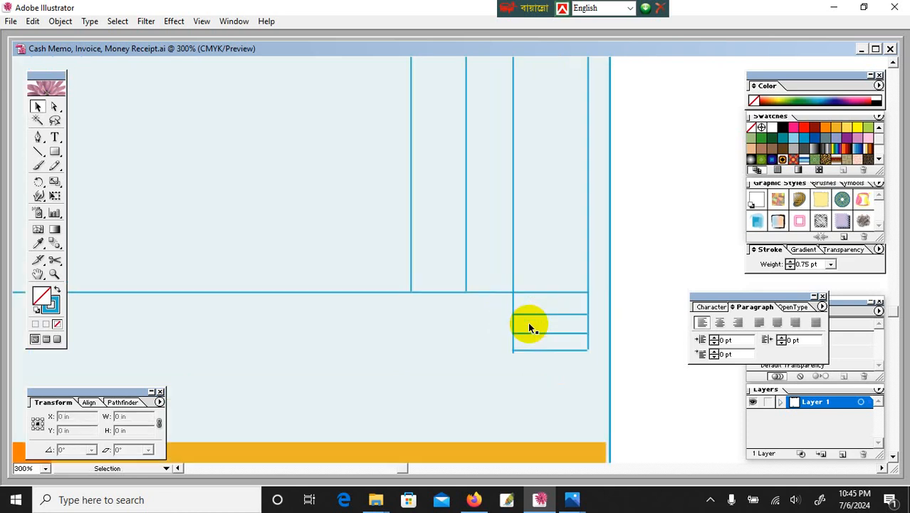
click(538, 350)
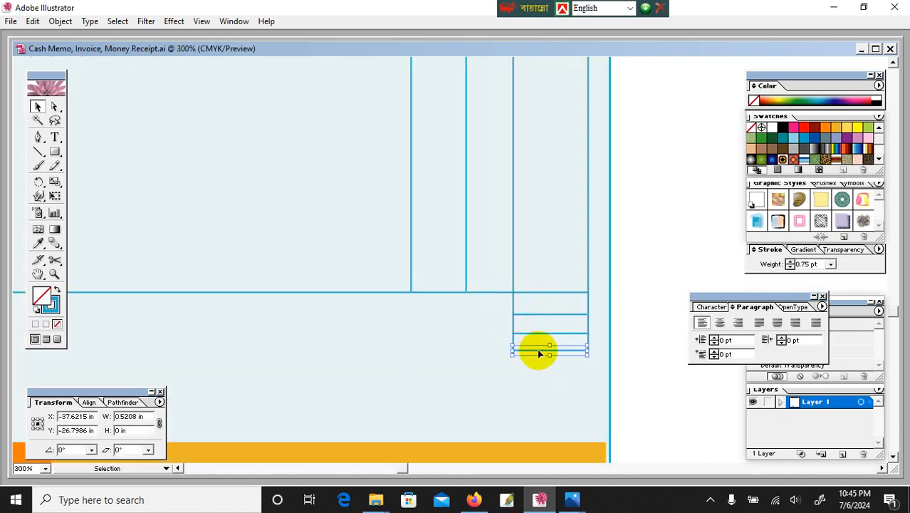
click(630, 368)
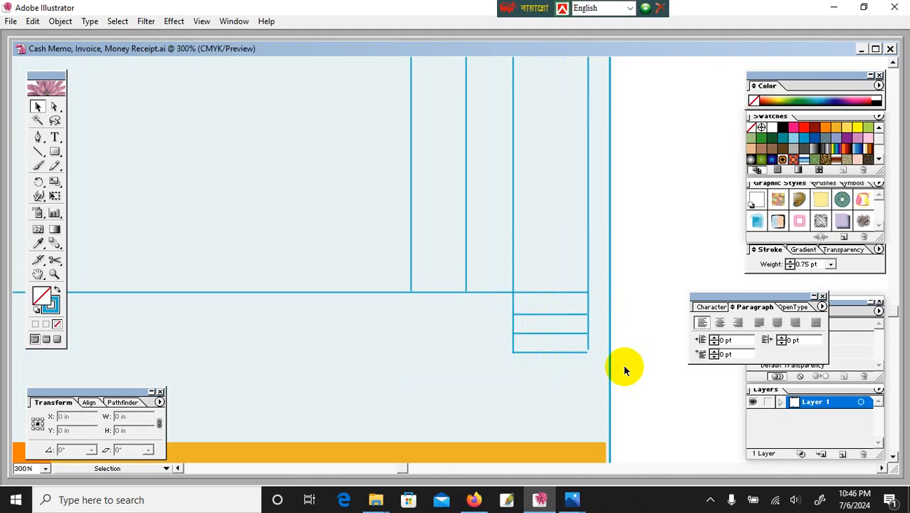
key(ctrl+plus)
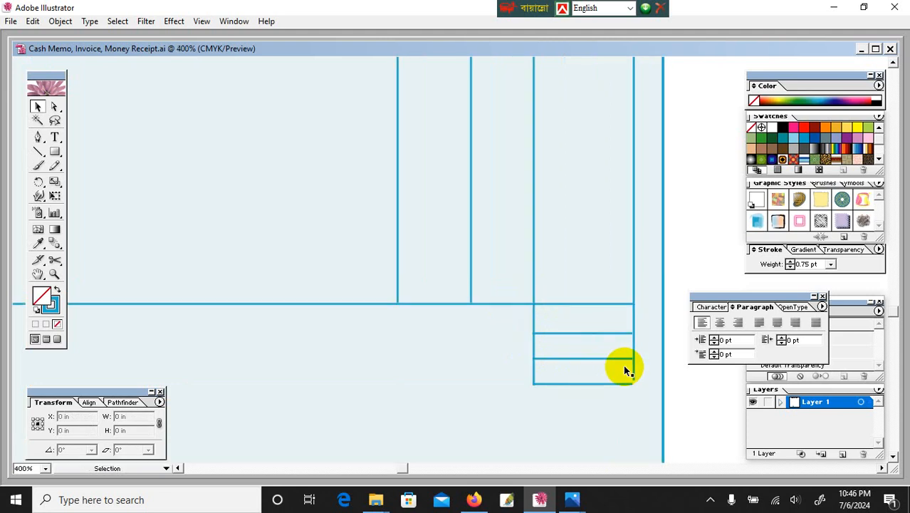
click(610, 382)
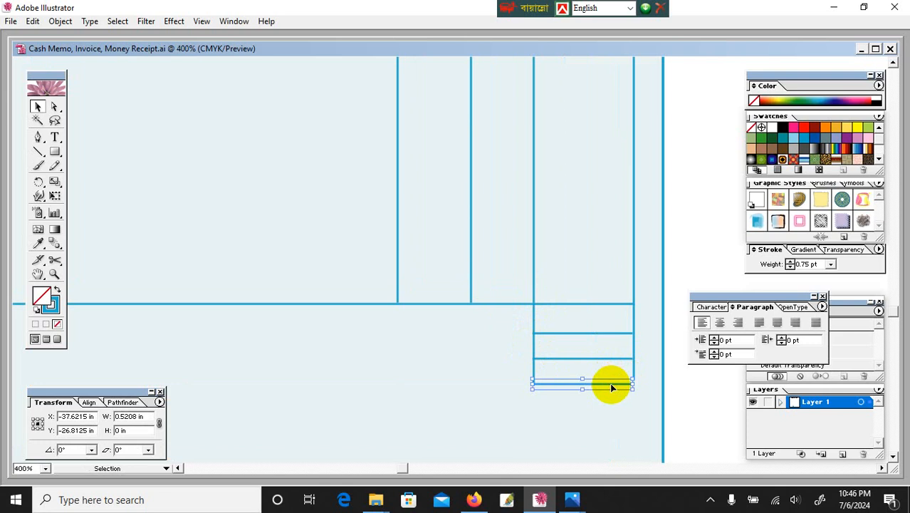
click(674, 382)
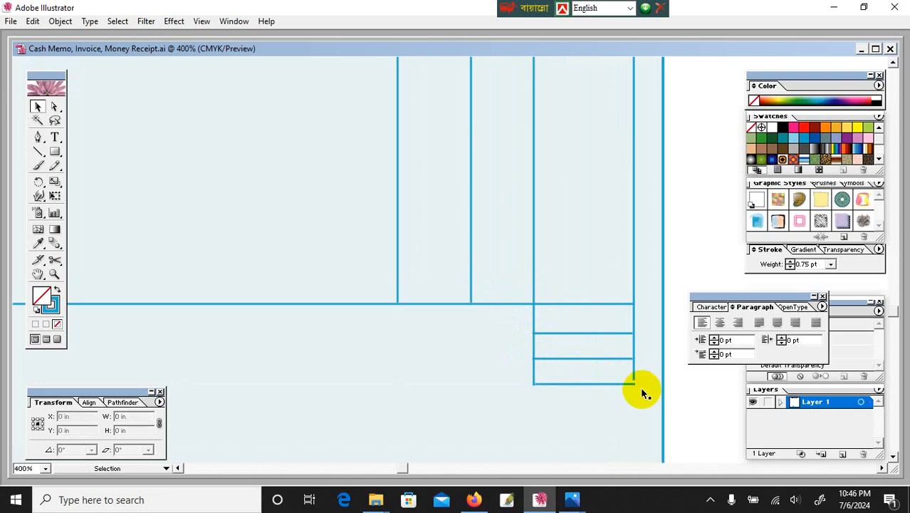
click(624, 382)
key(Down)
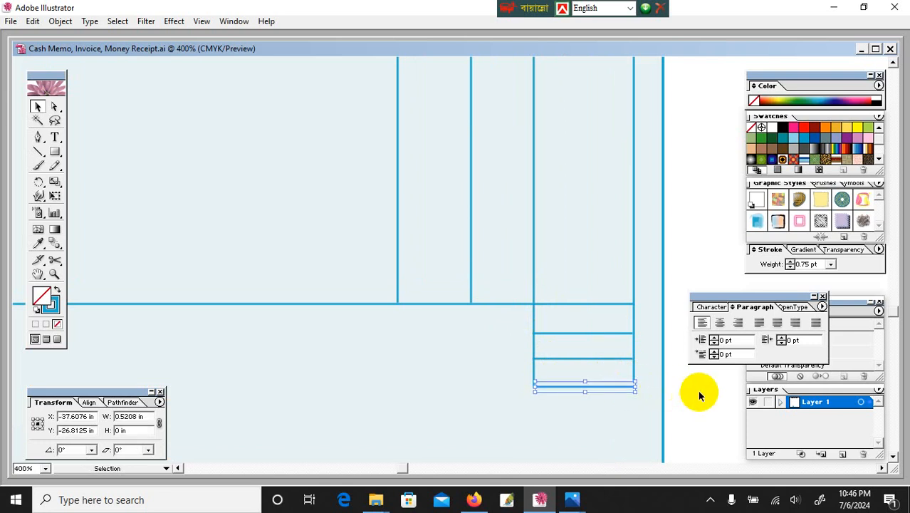
click(699, 392)
- Adjust both ends of the uppermost short line below the table so they meet the vertical lines exactly
key(ctrl+plus)
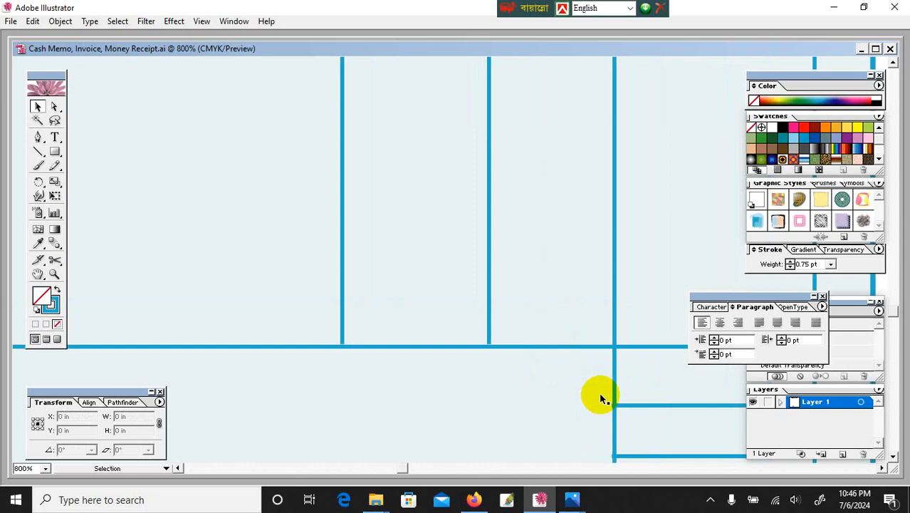
click(39, 274)
drag(529, 315, 271, 212)
click(38, 106)
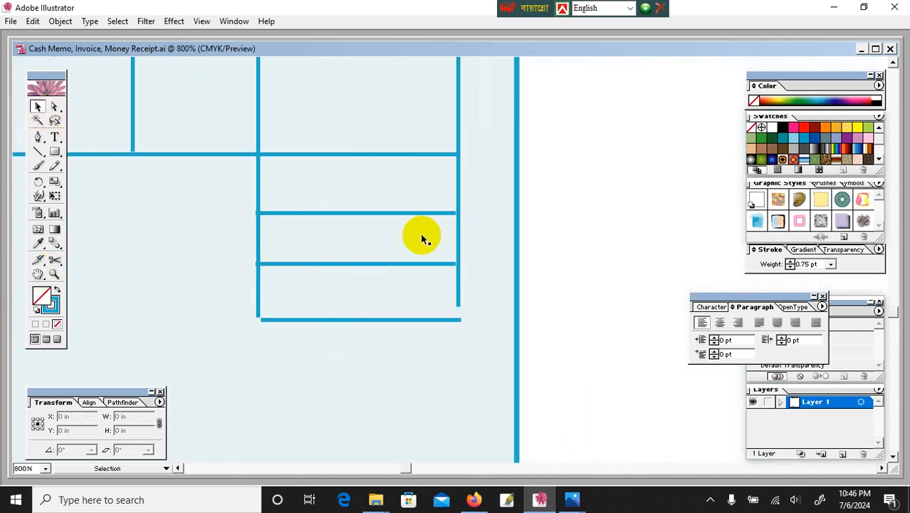
click(415, 212)
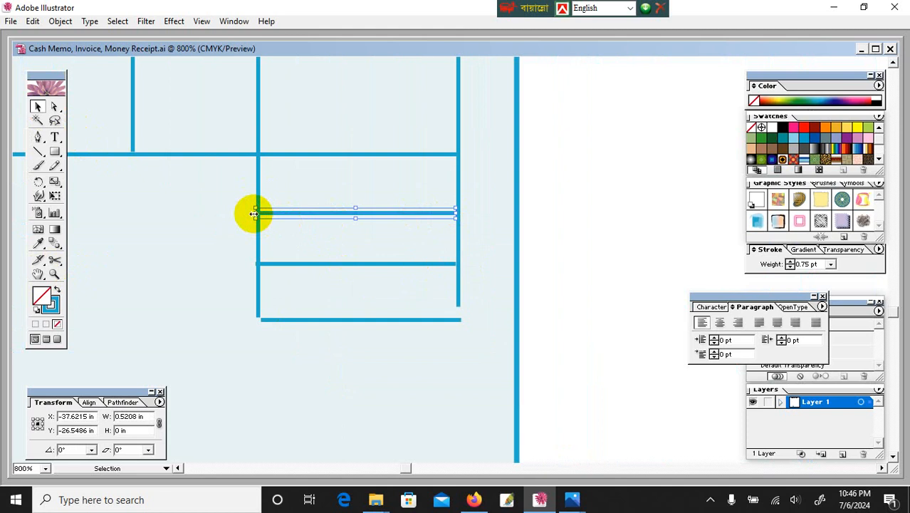
drag(256, 213, 258, 213)
drag(456, 213, 458, 214)
click(452, 212)
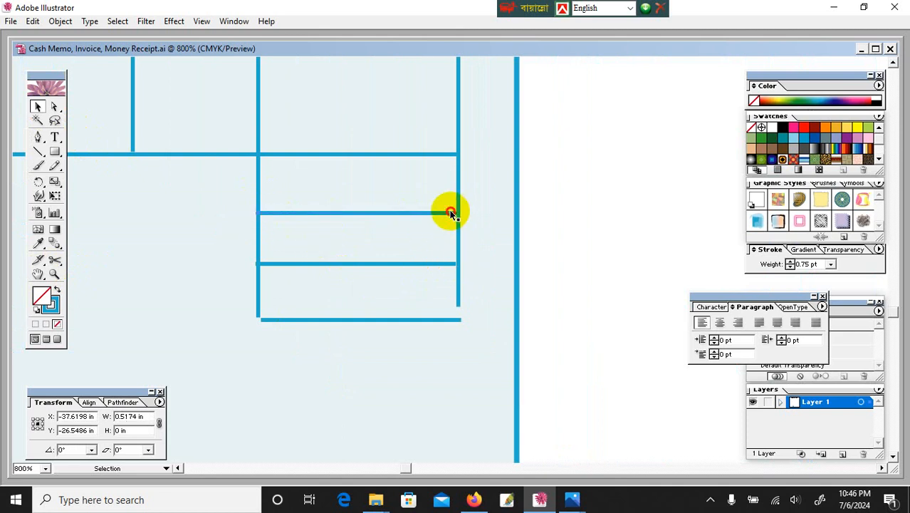
click(436, 212)
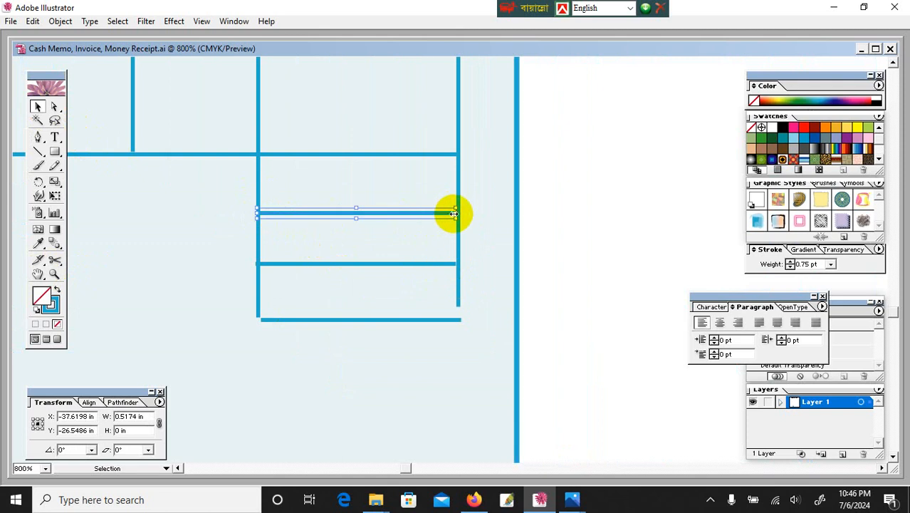
drag(457, 214, 459, 215)
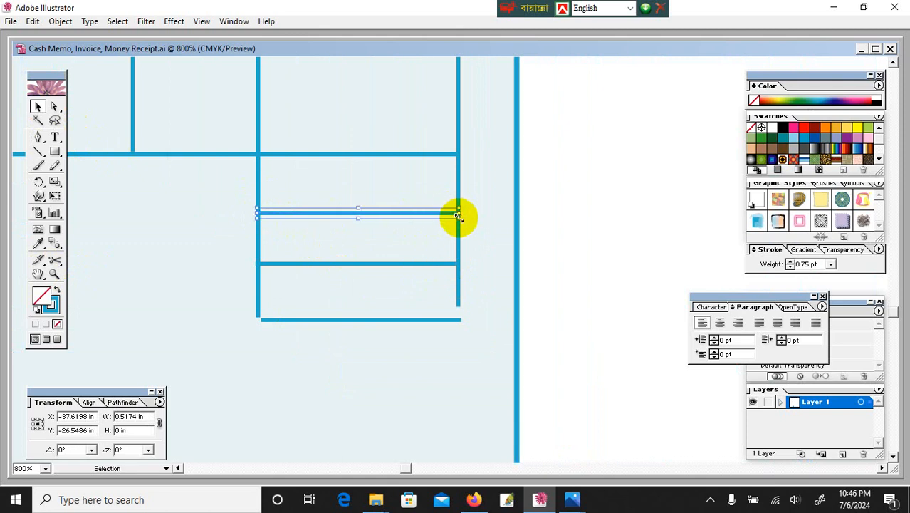
- Adjust both ends of the middle short line so they meet the vertical lines on either side
click(316, 272)
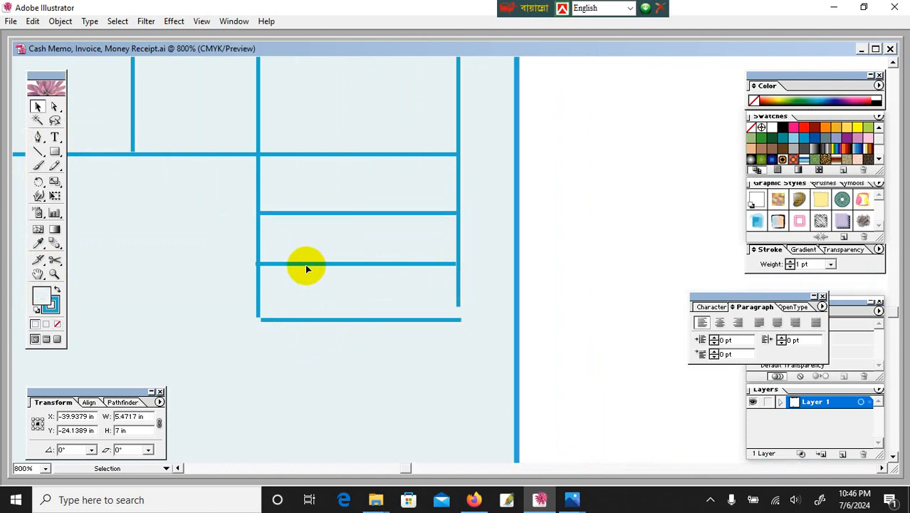
click(306, 263)
drag(256, 263, 258, 265)
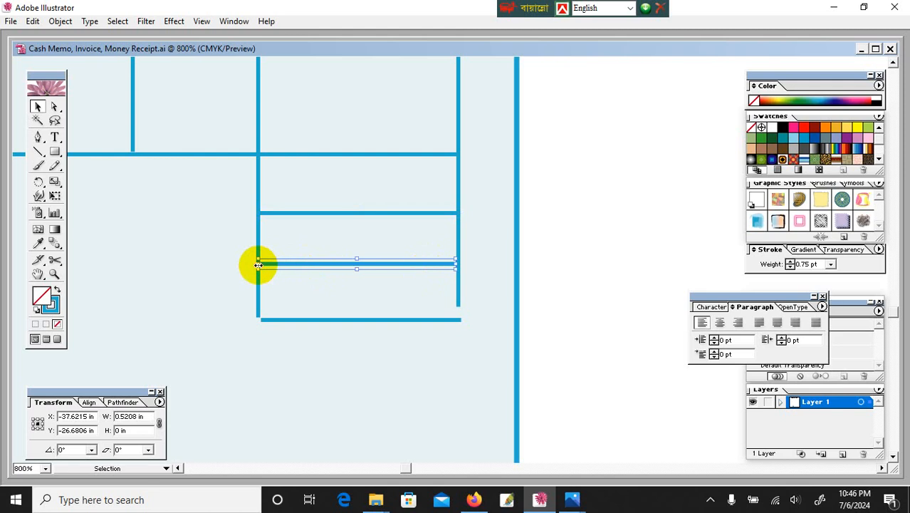
drag(457, 264, 458, 265)
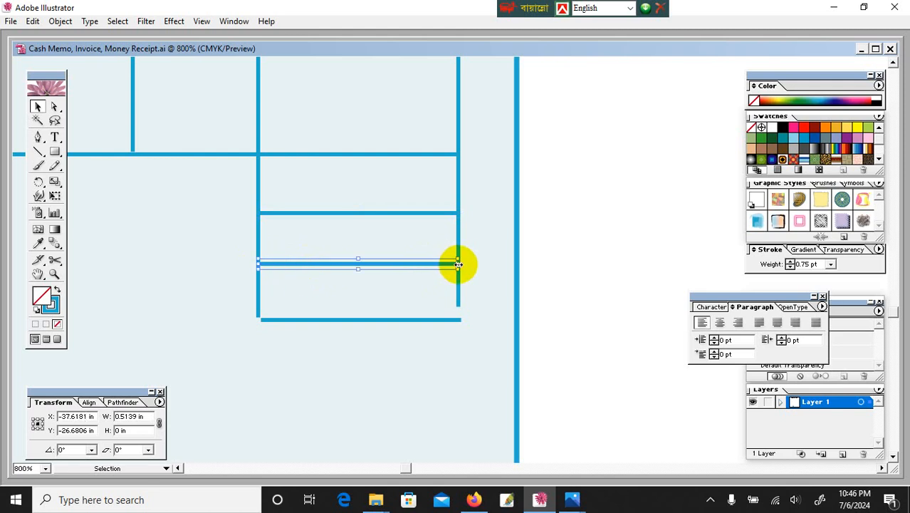
- Move the lowest short line up to the verticals' ends and stretch the short right-hand vertical down to meet it
click(283, 320)
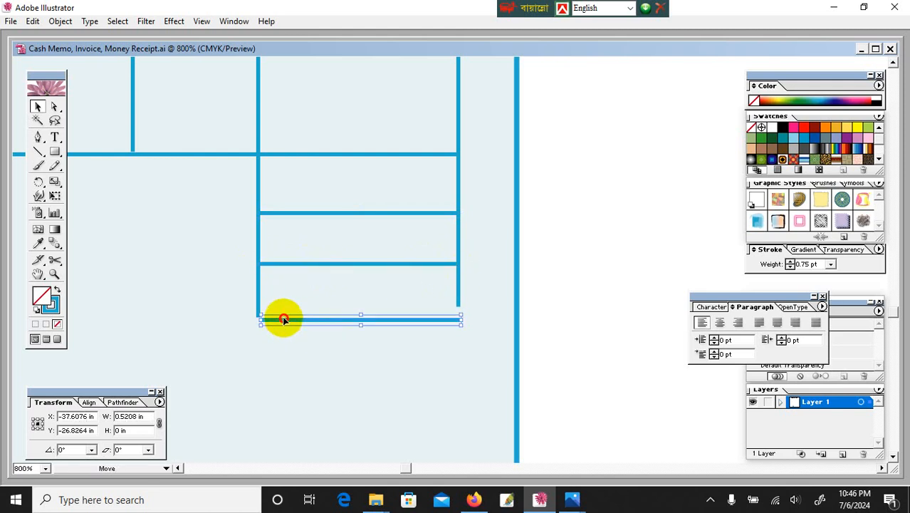
drag(283, 320, 282, 314)
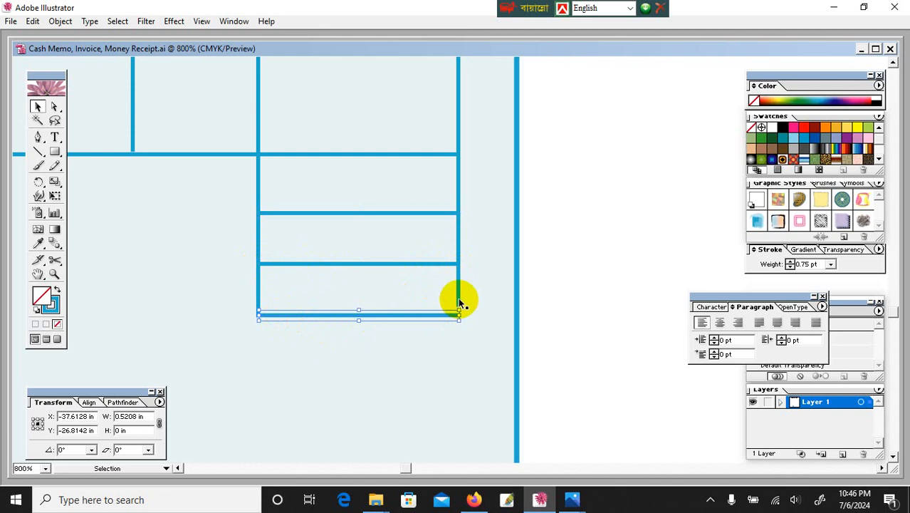
click(459, 302)
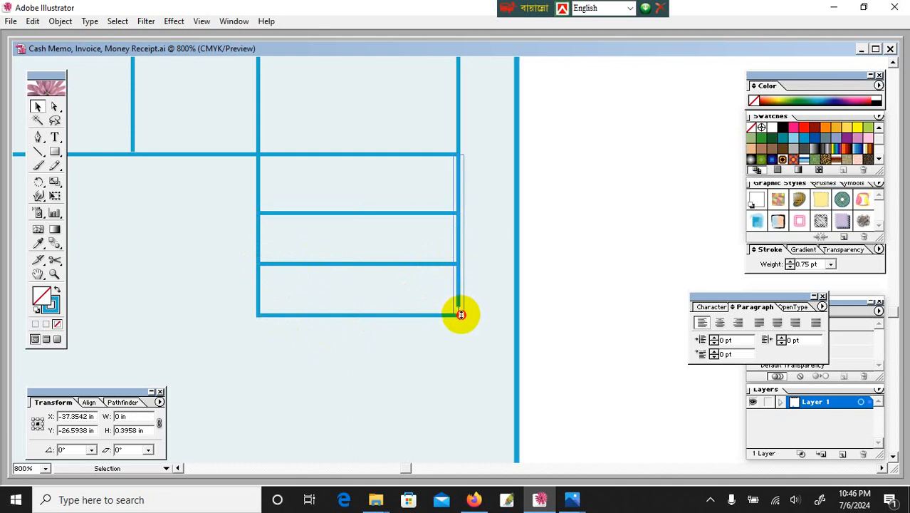
click(566, 299)
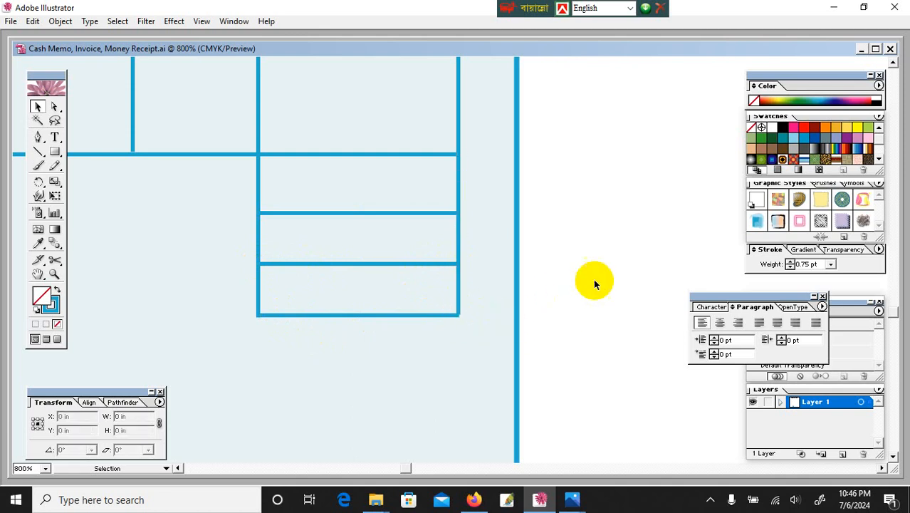
- Nudge the uppermost short line slightly up to even out the heights of the three total boxes
click(309, 212)
key(Up)
click(559, 224)
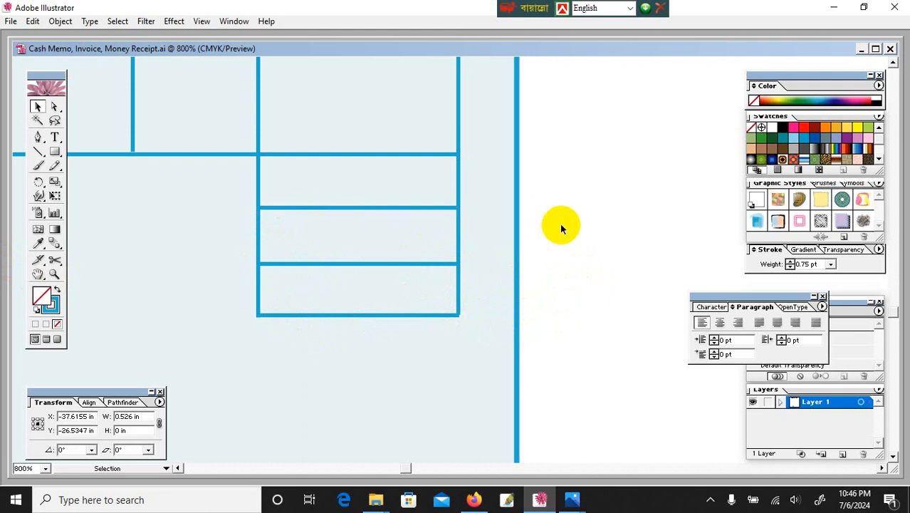
key(ctrl+minus)
key(ctrl+minus)
key(ctrl+minus)
key(ctrl+minus)
key(ctrl+minus)
key(ctrl+minus)
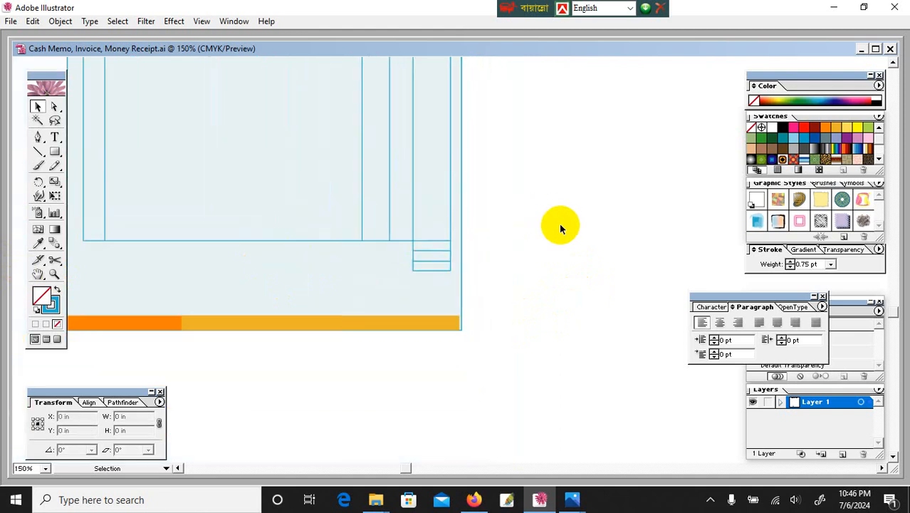
click(38, 275)
drag(285, 248, 279, 303)
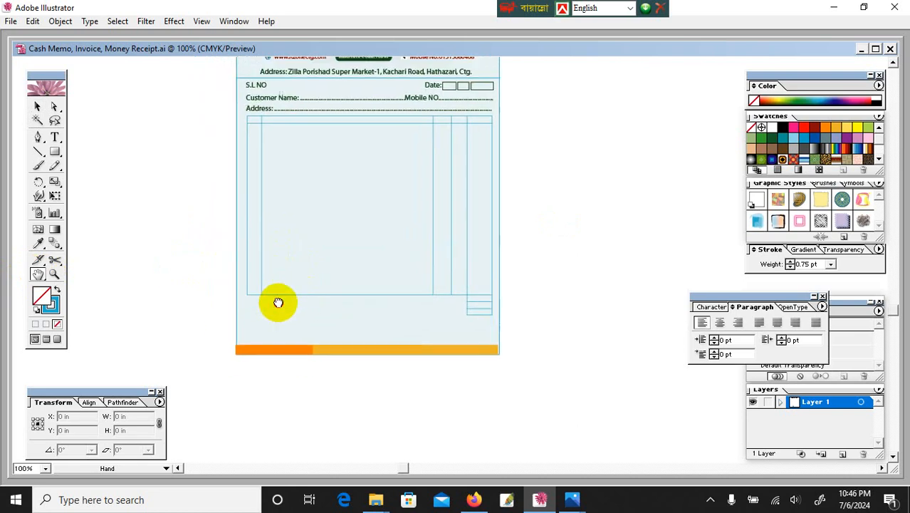
- Duplicate the Customer Name line below the table and replace its text with "In Word:" followed by a dotted line ending before the total boxes
click(38, 106)
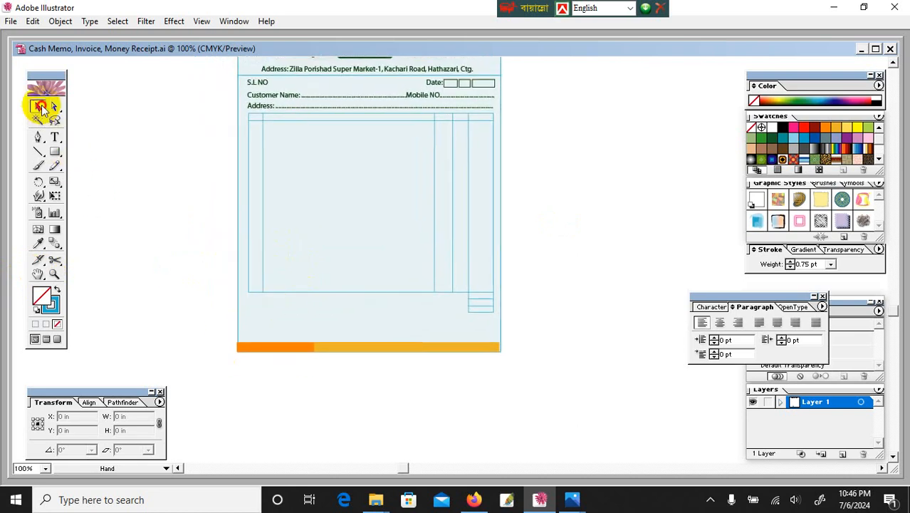
click(301, 95)
drag(298, 96, 303, 307)
key(t)
triple_click(303, 307)
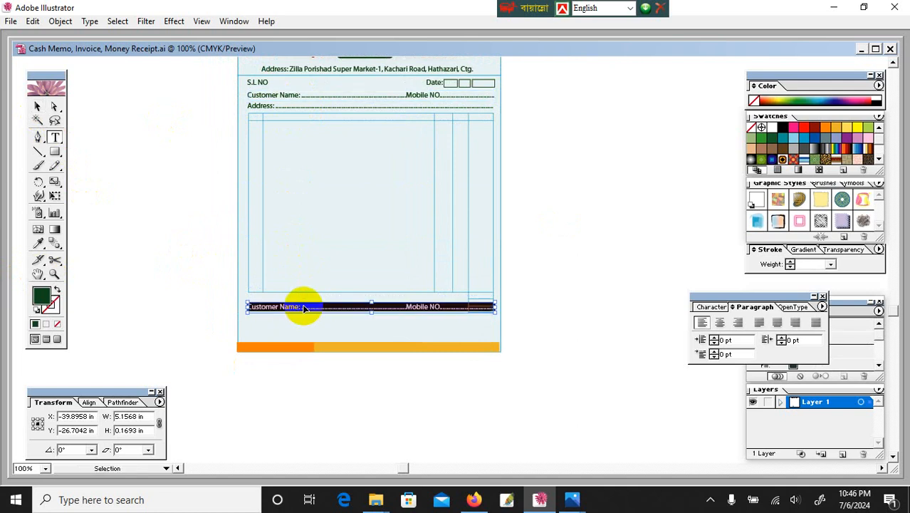
text(In )
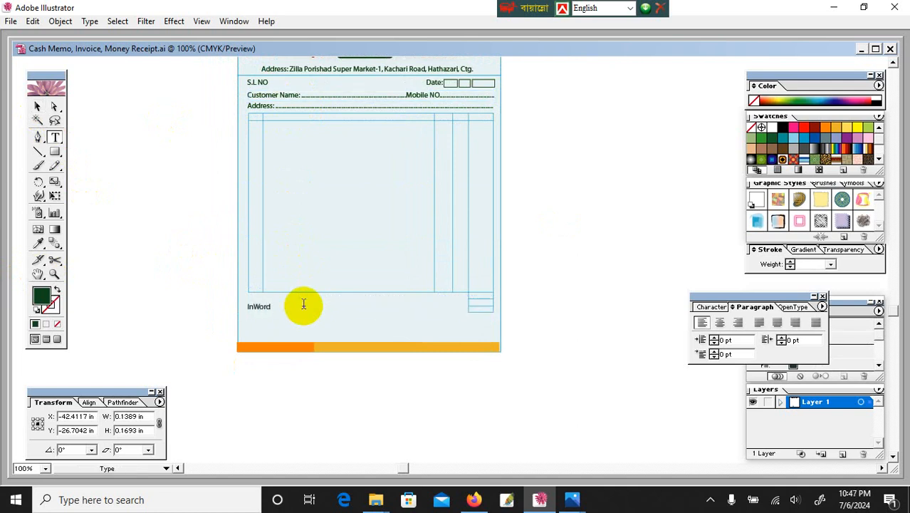
text(Word)
click(253, 306)
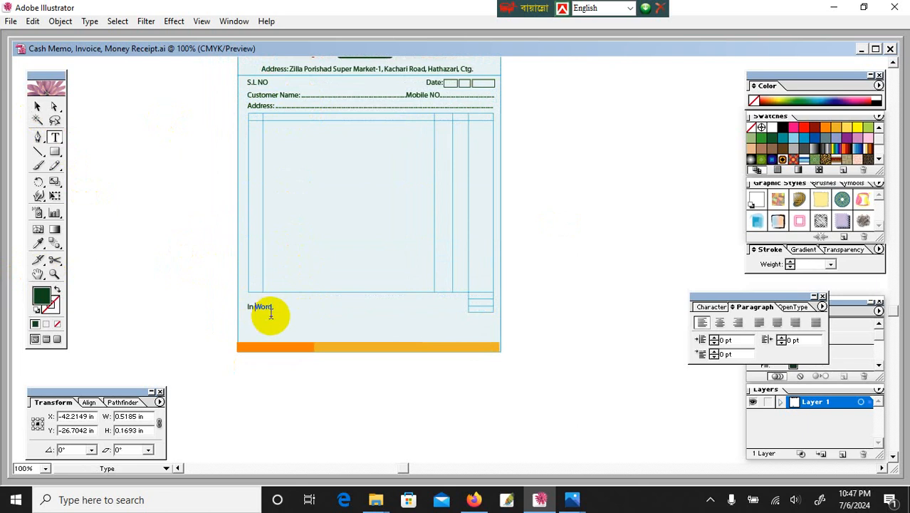
click(273, 307)
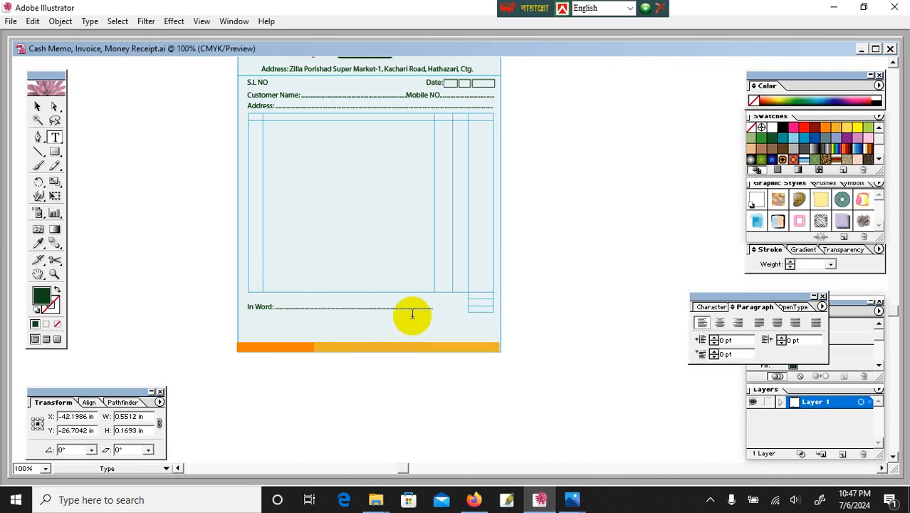
click(39, 107)
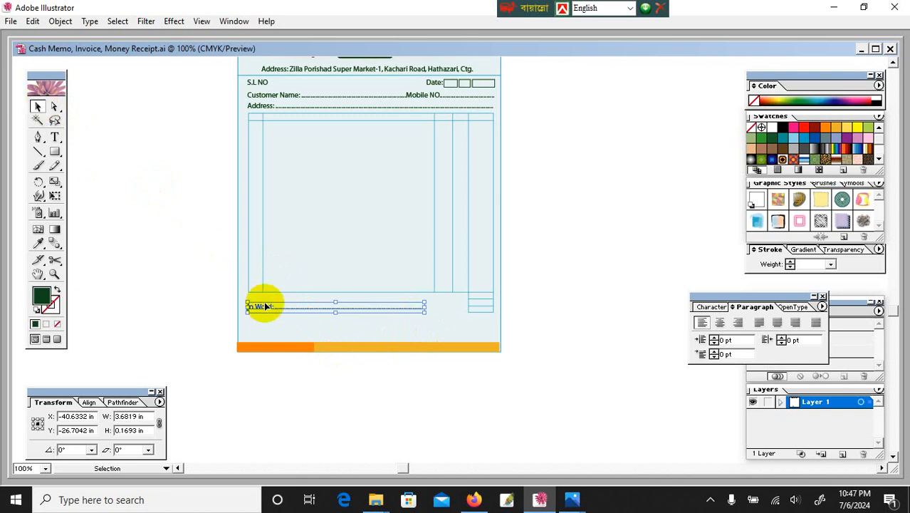
- Duplicate the In Word line just above the orange footer bar and change the copy's text to "Customer Signature"
drag(261, 306, 267, 332)
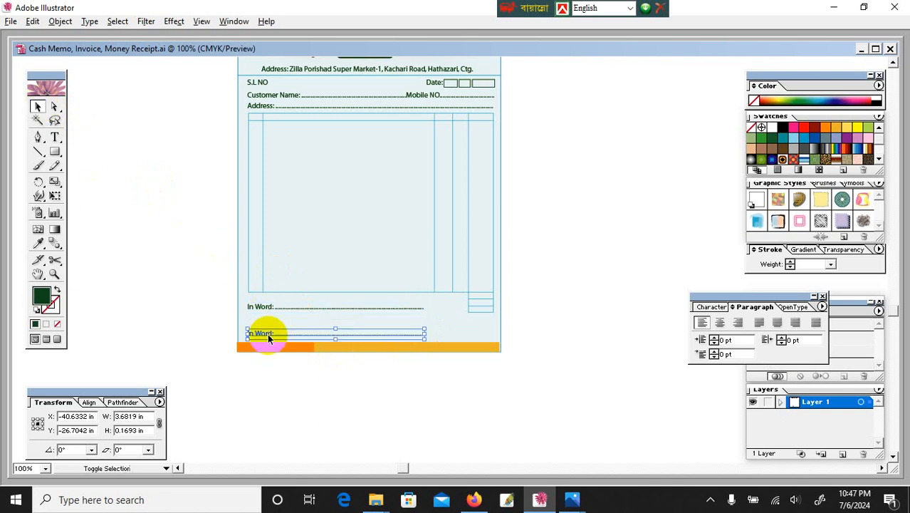
double_click(266, 332)
text(C)
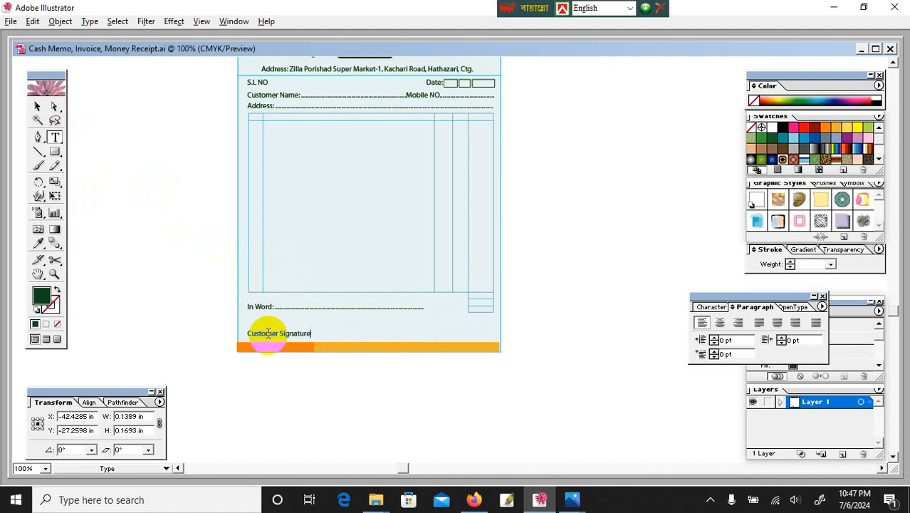
text(ustomer Signature)
click(37, 106)
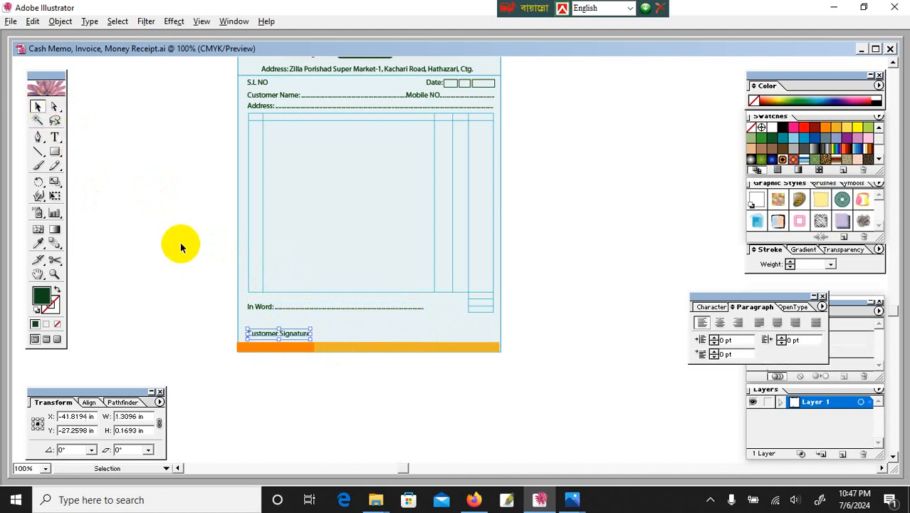
- Duplicate the Customer Signature label at the opposite end of the same row and change the copy's text to "Autharities Signature"
mouse_move(271, 336)
mouse_down()
mouse_move(441, 336)
mouse_move(403, 335)
mouse_up()
double_click(450, 332)
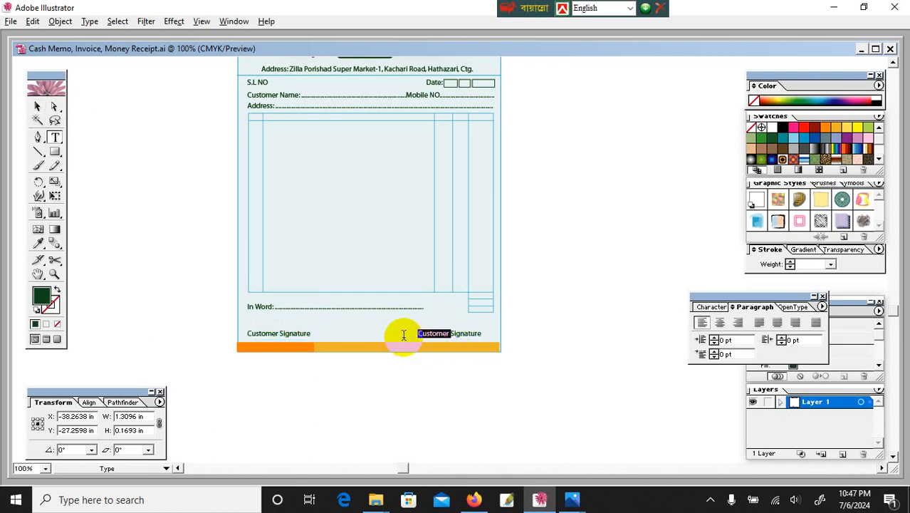
text(Au)
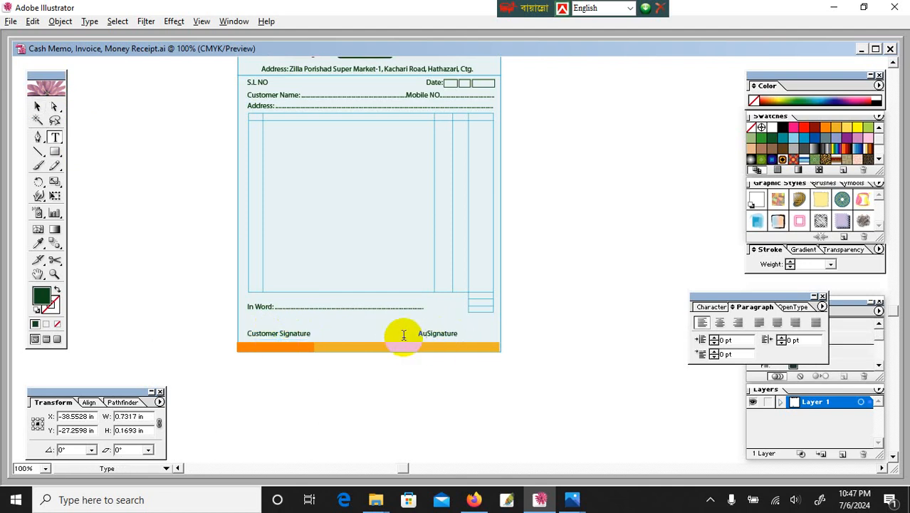
text(tharitr)
key(ctrl+equal)
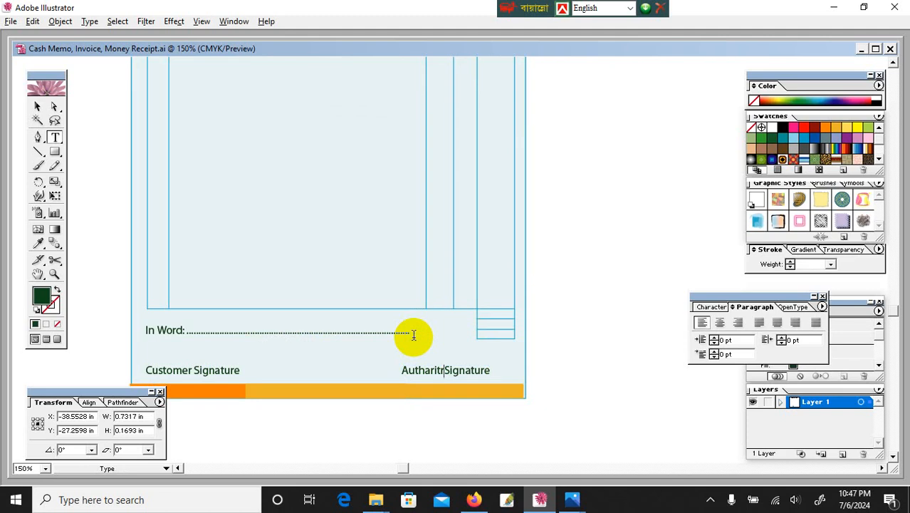
key(BackSpace)
text(ies)
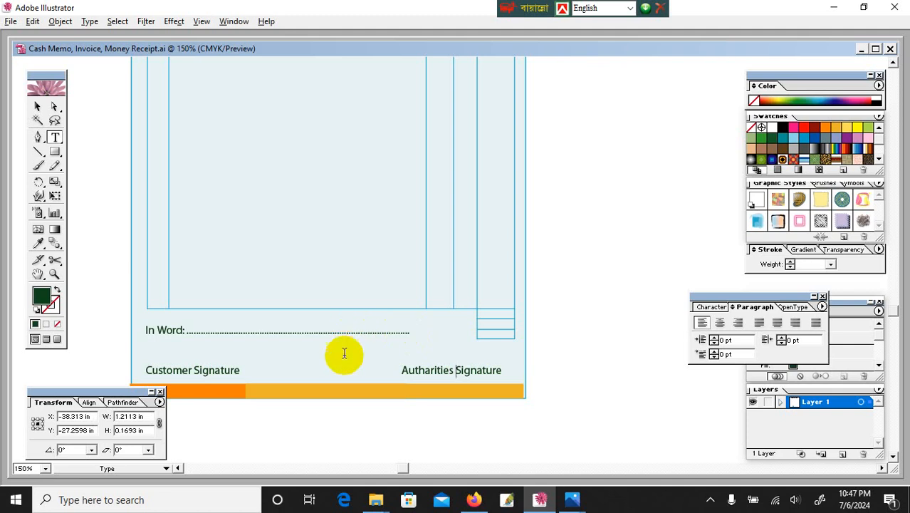
- Draw a horizontal line about 1.26 in long above Customer Signature and give it a blue fill colour
click(38, 151)
drag(147, 363, 238, 381)
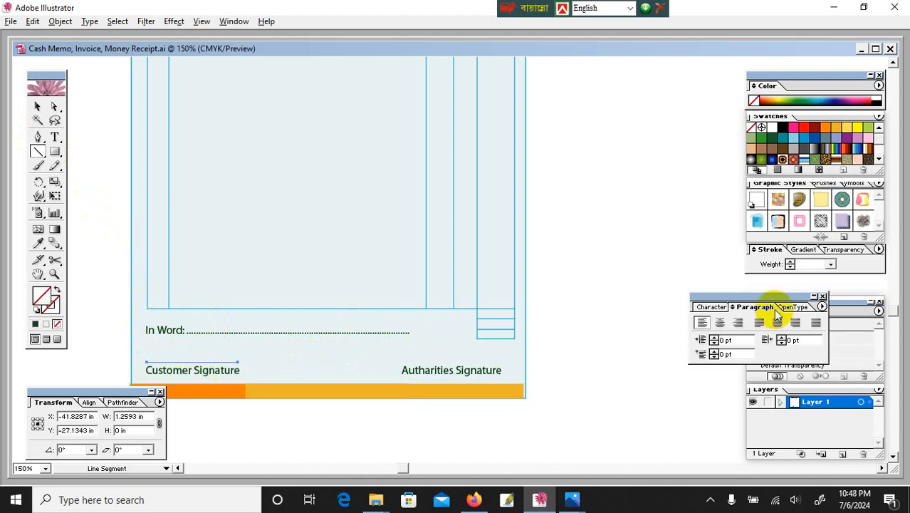
double_click(41, 297)
mouse_move(358, 243)
mouse_down()
mouse_move(438, 191)
mouse_move(451, 210)
mouse_up()
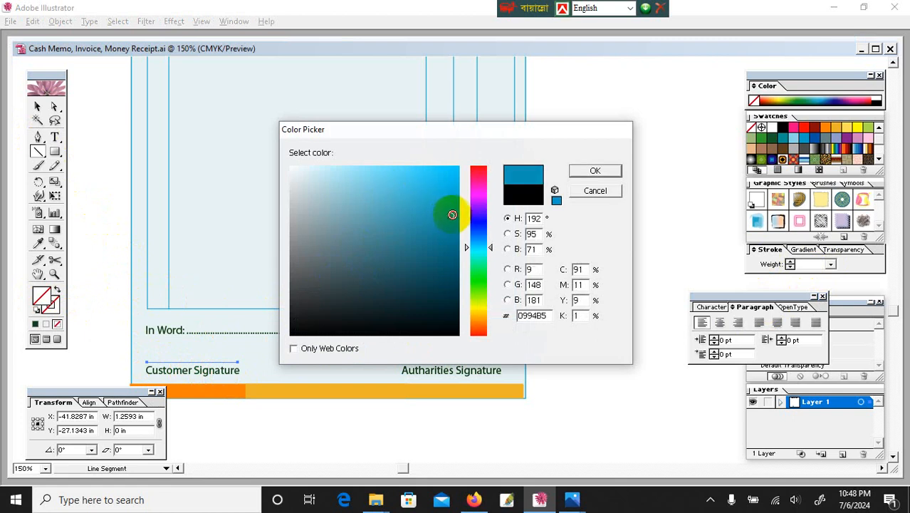
click(602, 170)
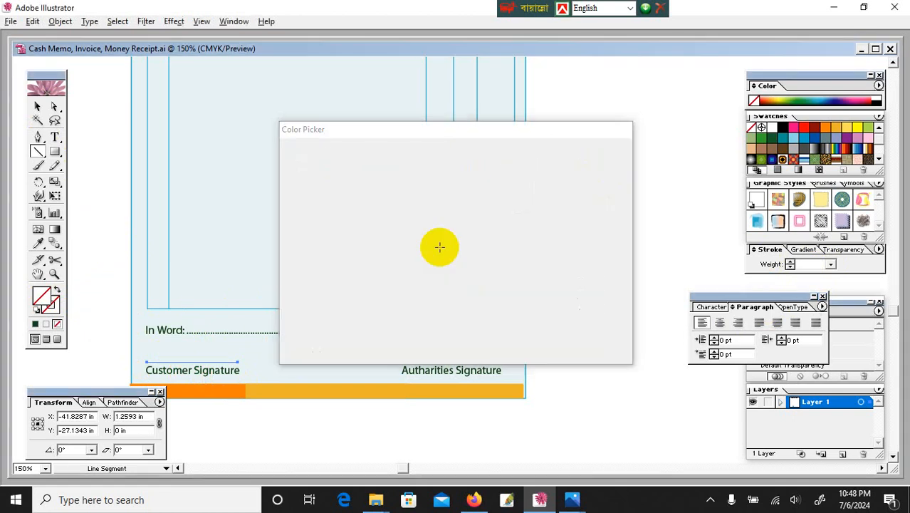
click(37, 106)
click(87, 126)
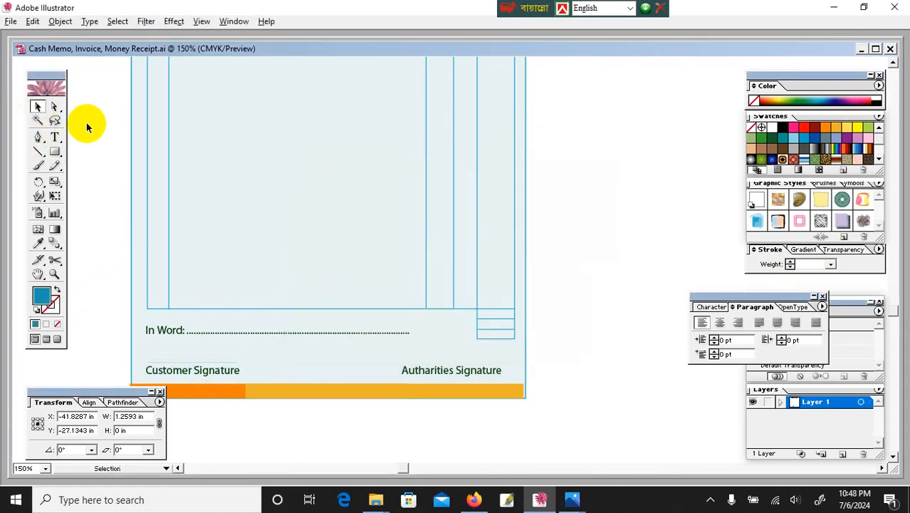
- Set the Customer Signature line's stroke weight to 0.75 pt and duplicate the line above Autharities Signature
click(193, 360)
click(830, 264)
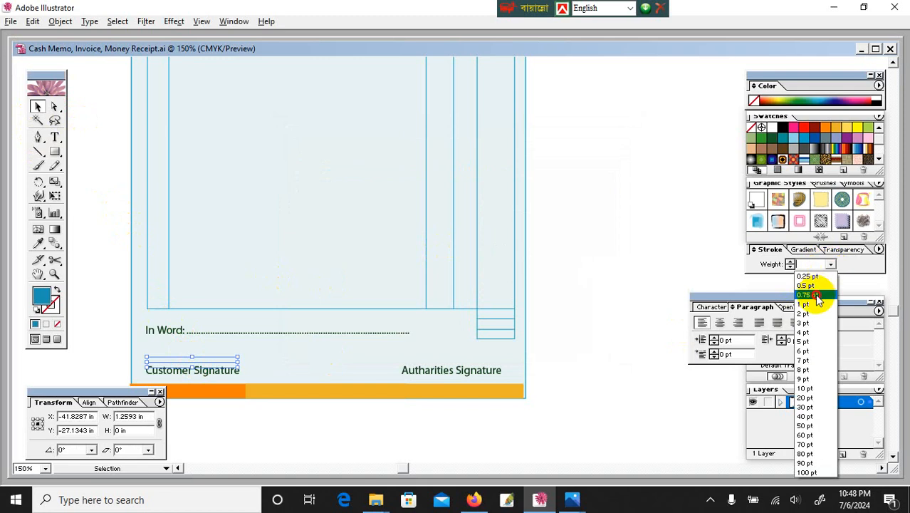
click(817, 295)
click(676, 270)
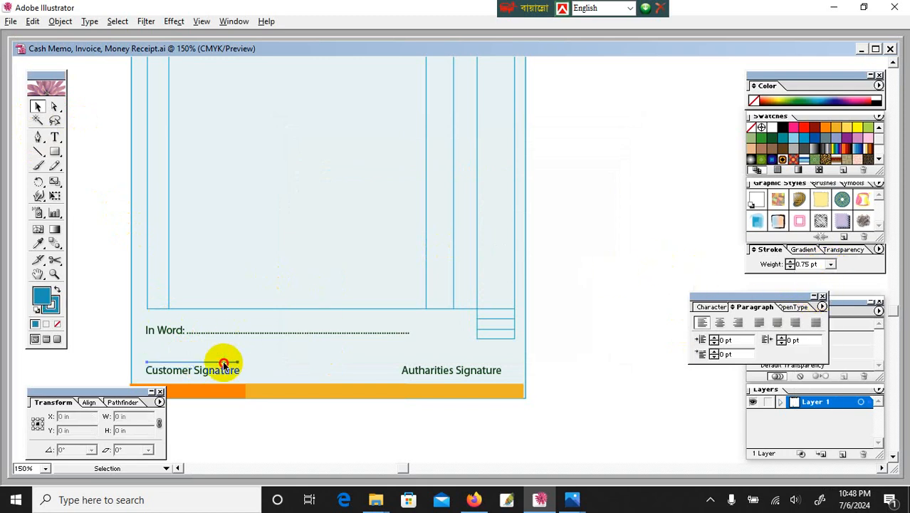
mouse_move(223, 362)
mouse_down()
mouse_move(484, 378)
mouse_move(463, 317)
mouse_up()
click(625, 305)
- Duplicate the Autharities Signature label near the total boxes, change the copy's text to "Ad.Tk" and move it beside the uppermost box
click(465, 374)
key(t)
click(464, 318)
key(ctrl+a)
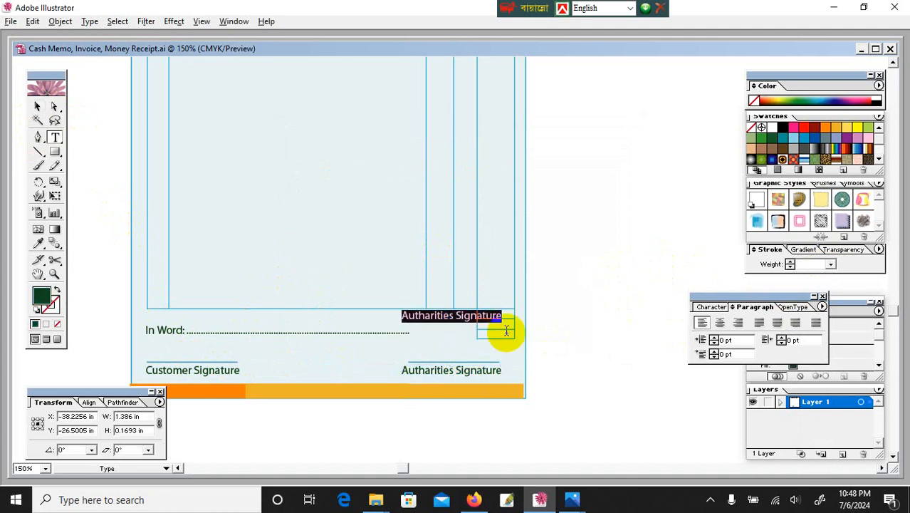
text(Ad.Tk)
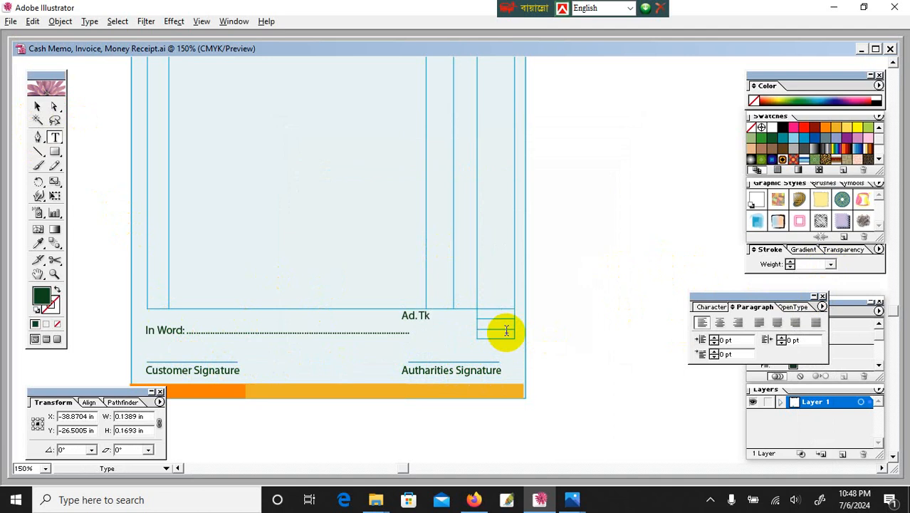
click(38, 106)
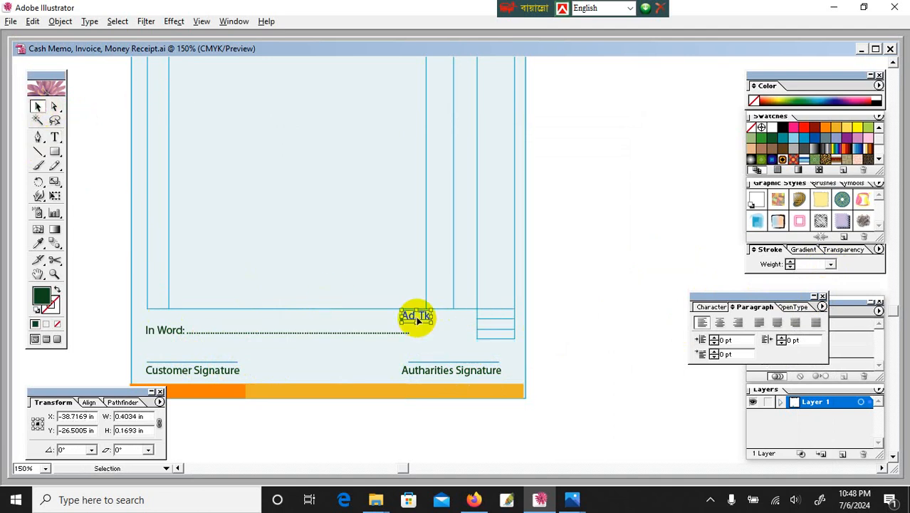
drag(419, 320, 454, 321)
click(526, 305)
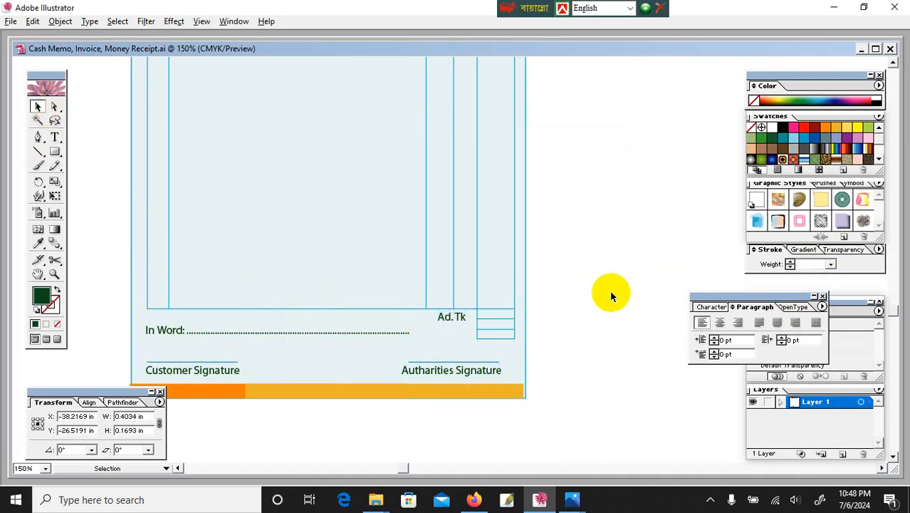
- Reduce the Ad.Tk label to 8 pt, fit it beside the uppermost total box and place copies beside the other two boxes
key(ctrl+equal)
key(ctrl+equal)
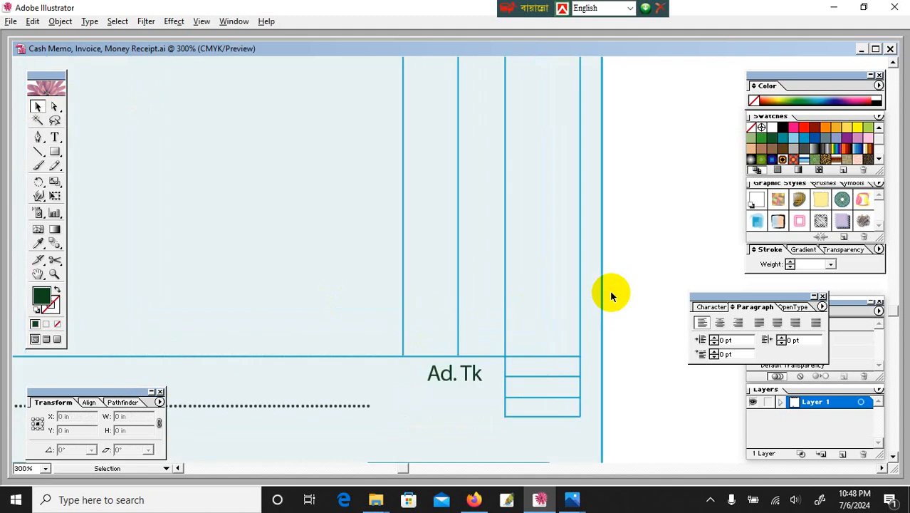
click(453, 372)
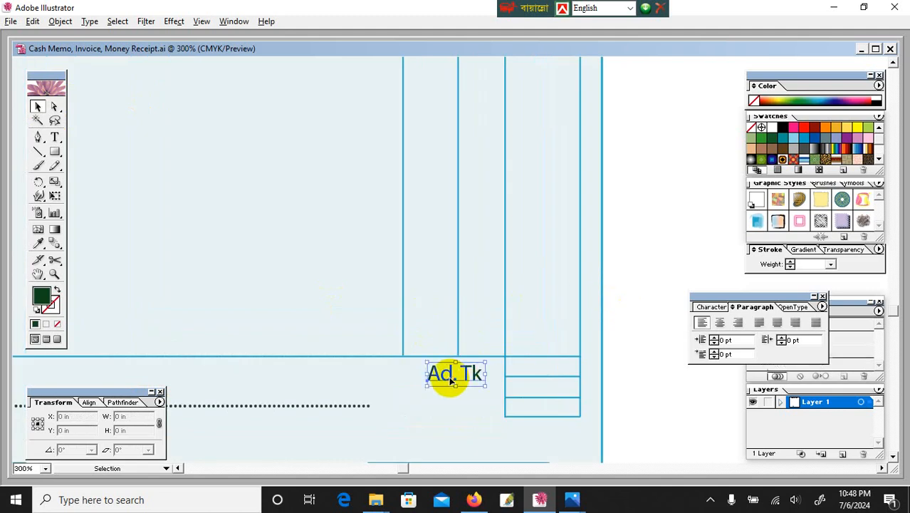
click(720, 308)
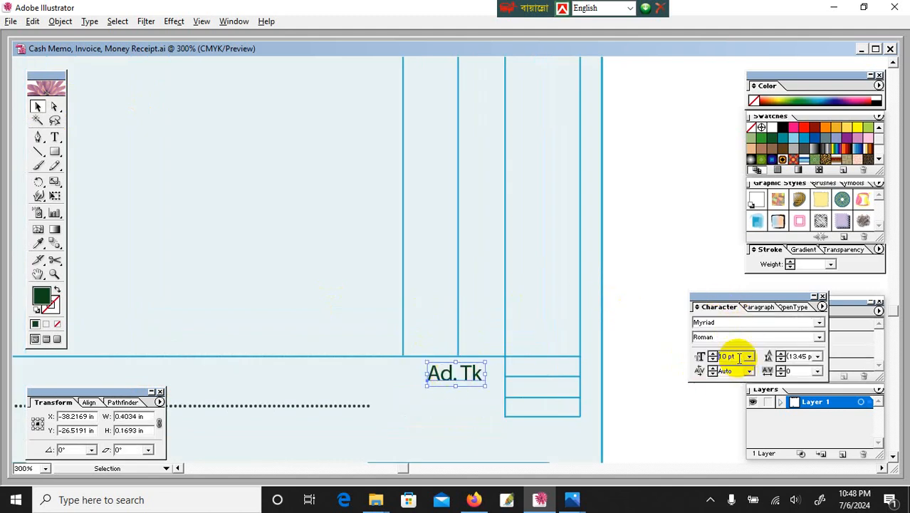
text(6)
key(Return)
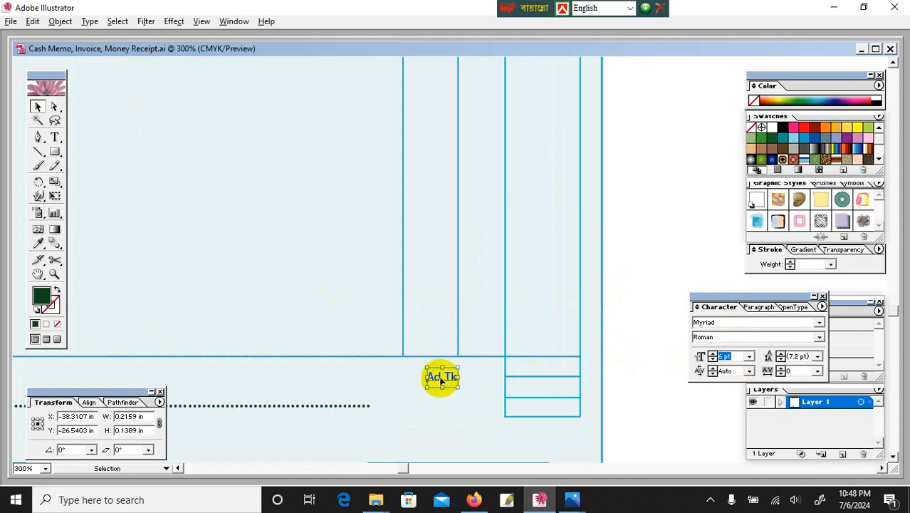
drag(441, 380, 474, 408)
click(739, 357)
key(Up)
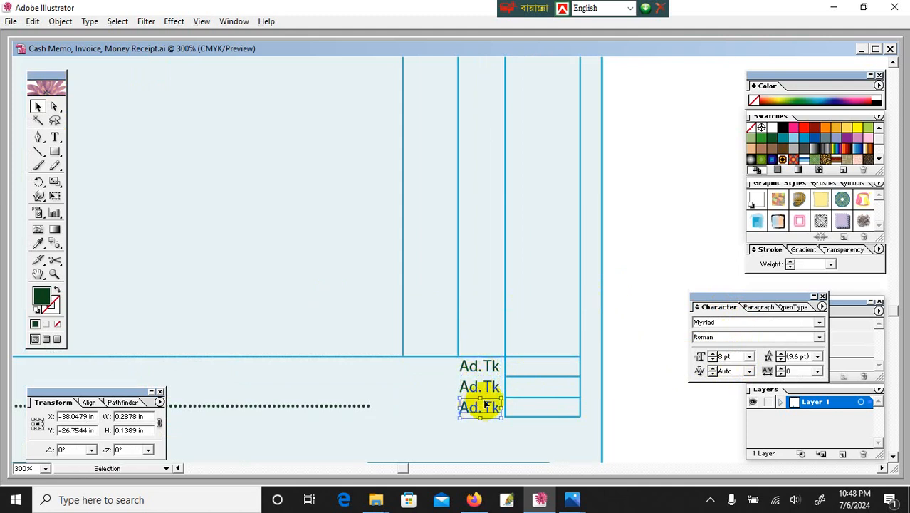
- Change the label beside the middle total box to "Due Tk"
click(481, 371)
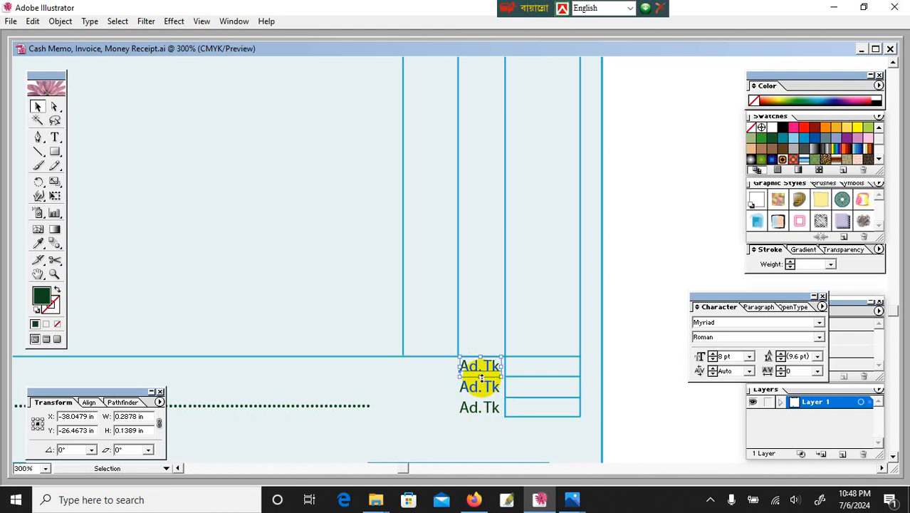
double_click(475, 387)
drag(476, 387, 460, 387)
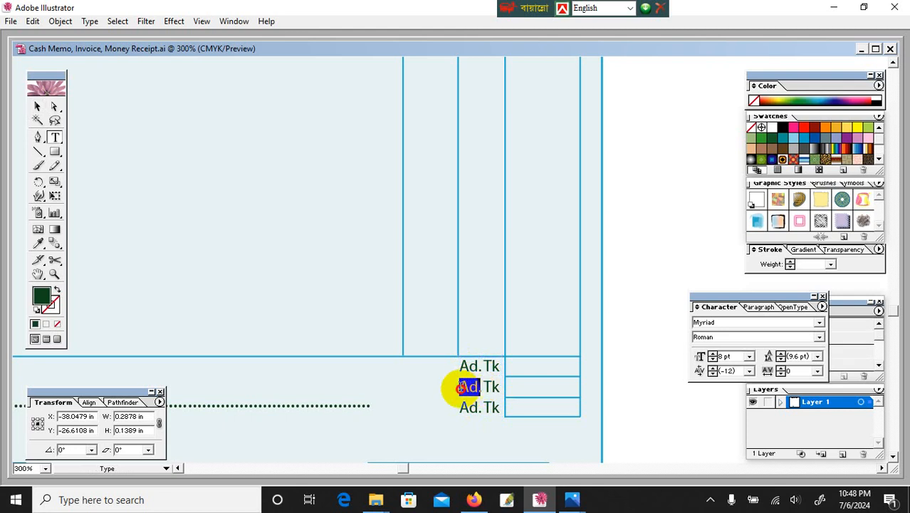
text(Due)
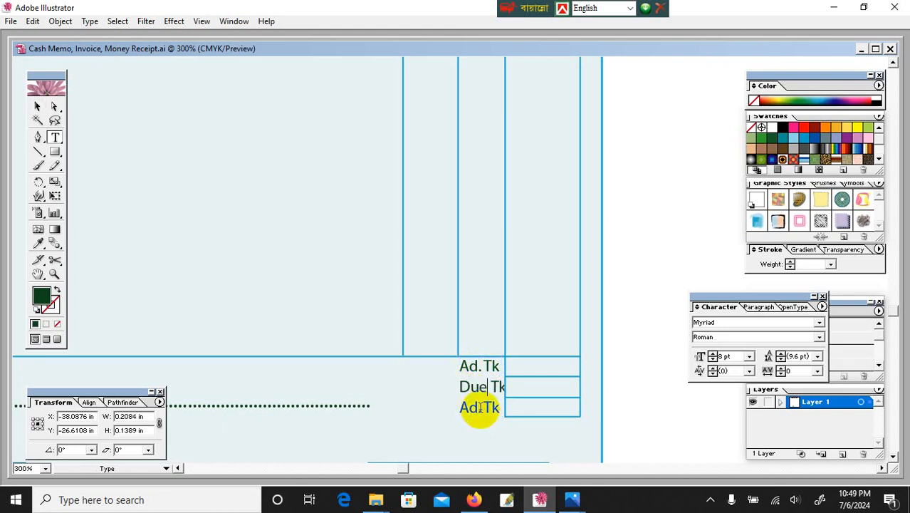
click(38, 106)
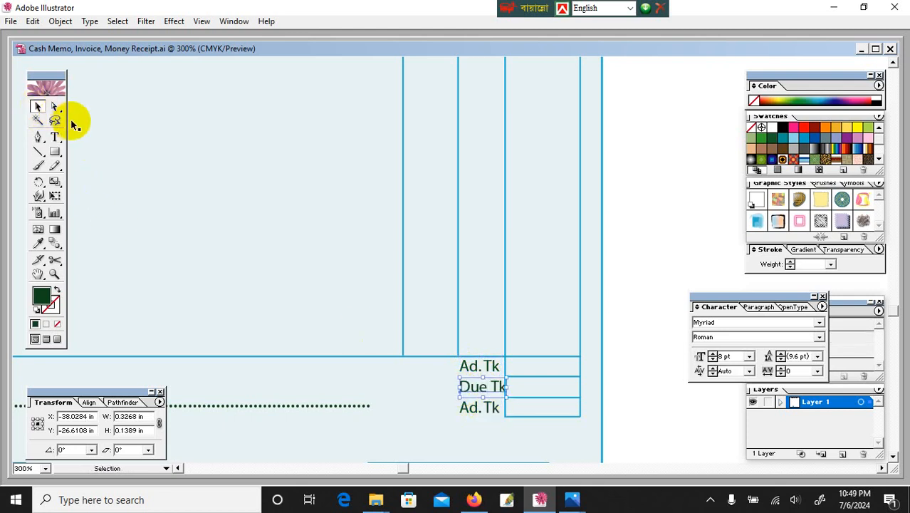
- Change the label beside the lowest total box to "Total"
double_click(472, 408)
drag(462, 407, 511, 408)
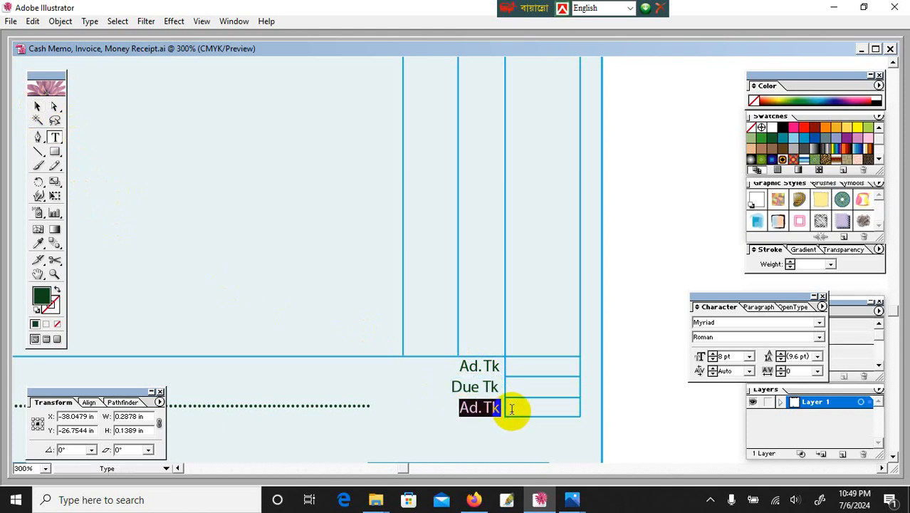
text(Total)
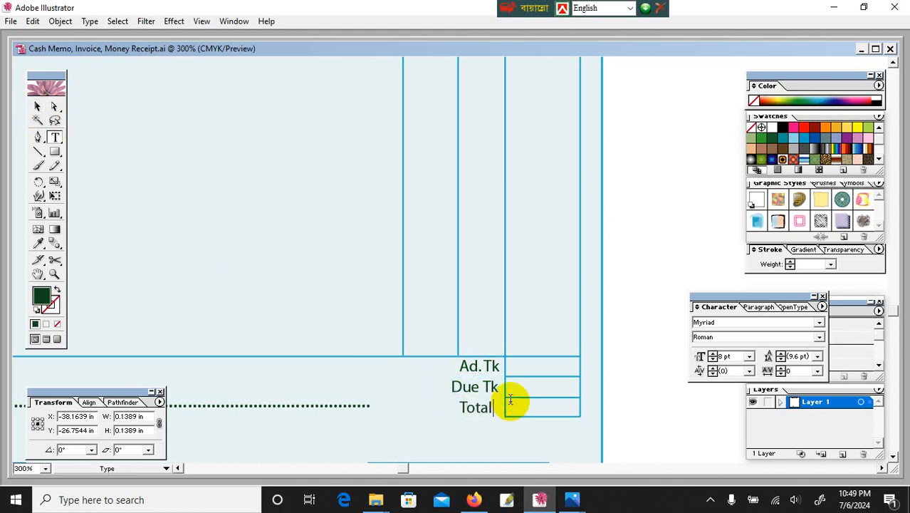
click(37, 106)
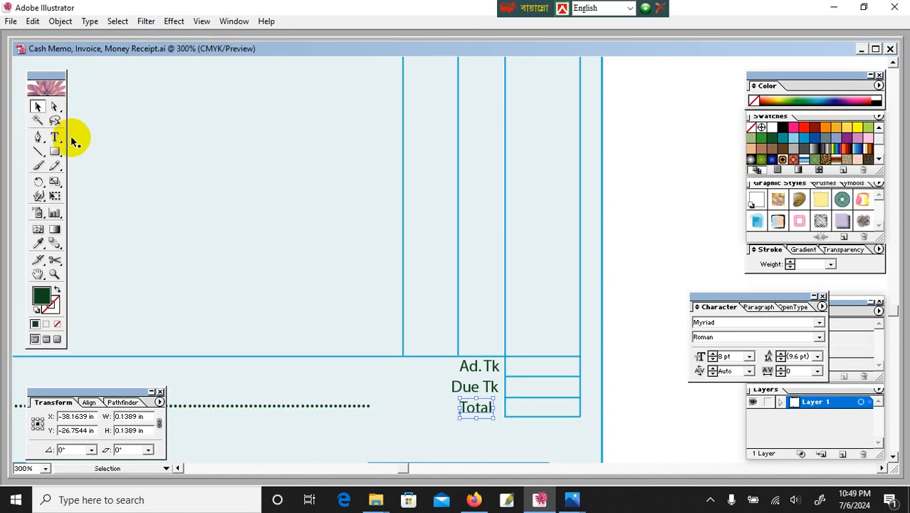
- Right-align the text of the Ad.Tk, Due Tk and Total labels and move them back beside the total boxes
shift+click(472, 366)
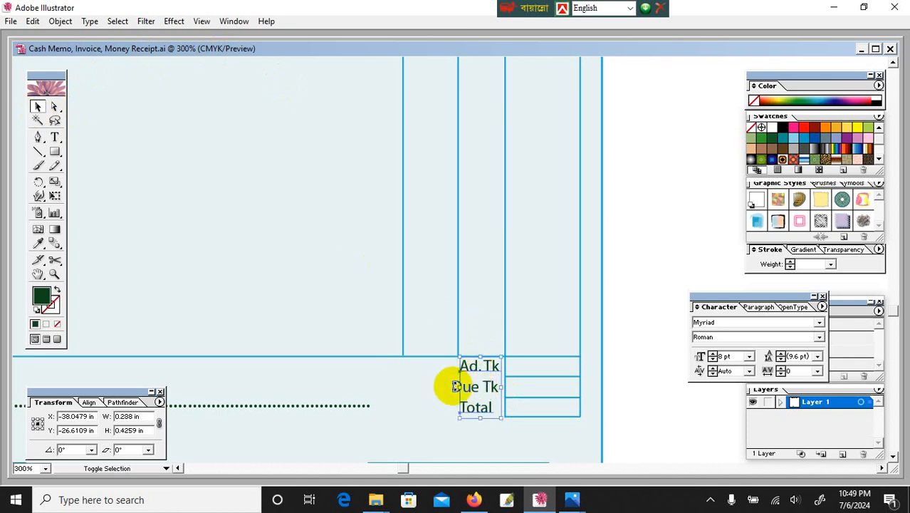
shift+click(473, 393)
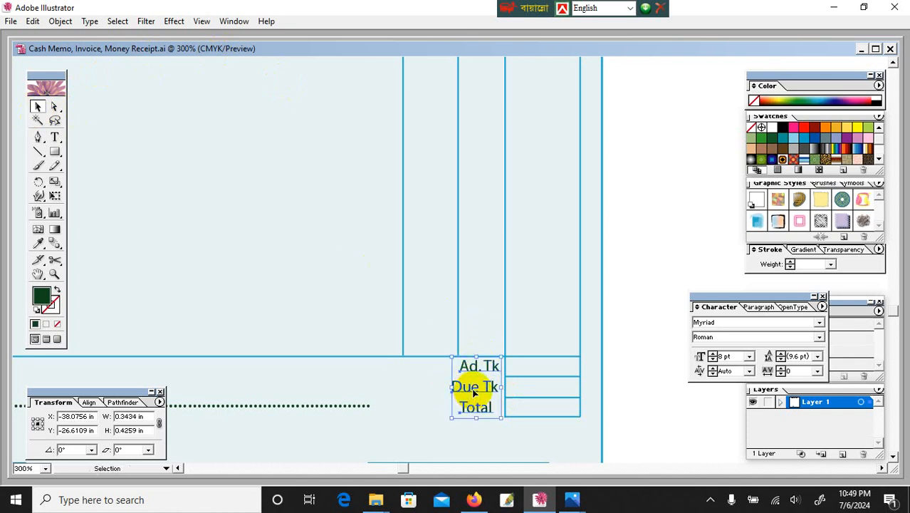
click(87, 403)
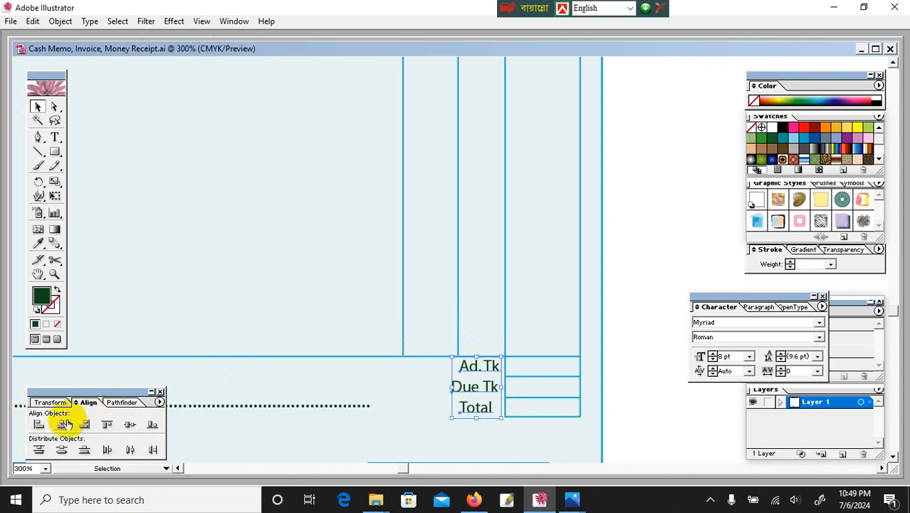
click(759, 307)
click(739, 322)
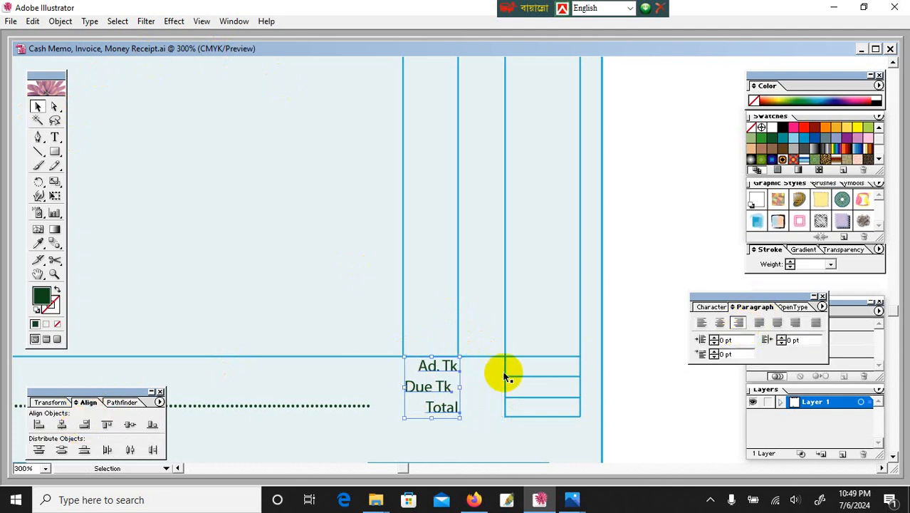
drag(458, 366, 499, 366)
- Nudge the Due Tk label toward its box so its right edge lines up with the other two labels
key(t)
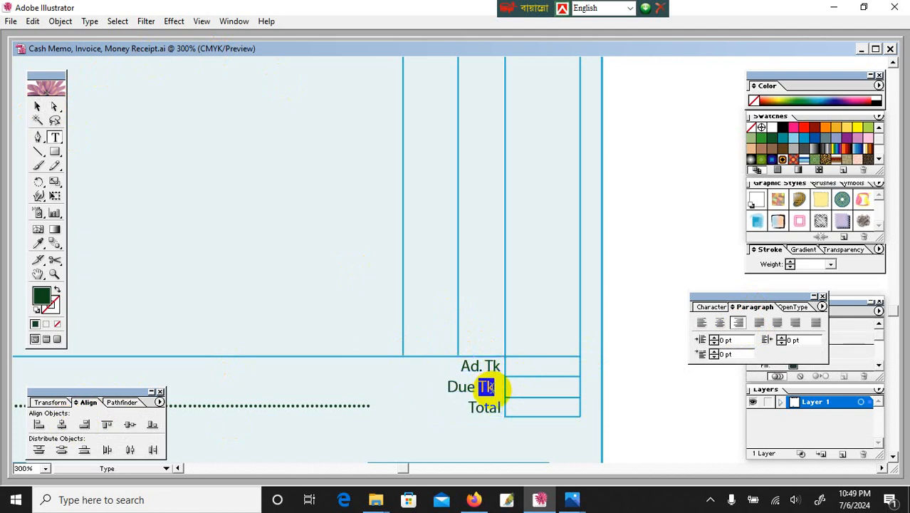
click(498, 386)
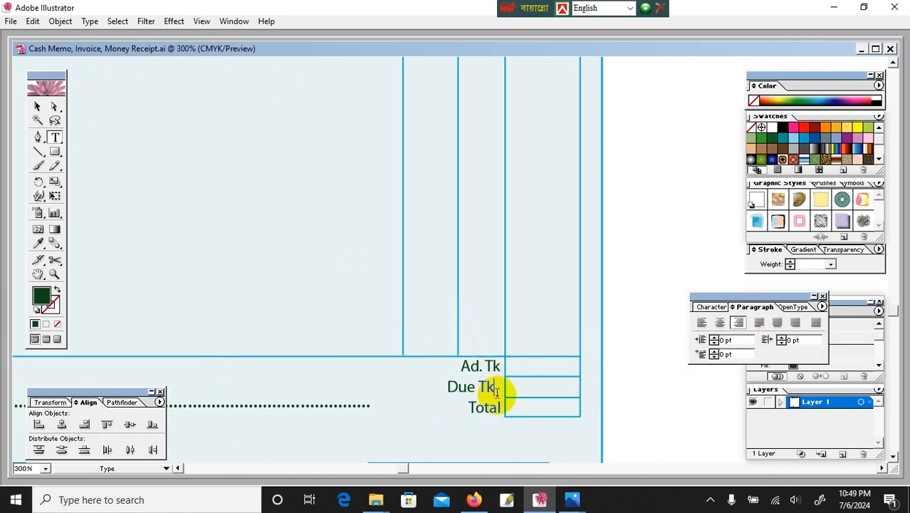
click(38, 107)
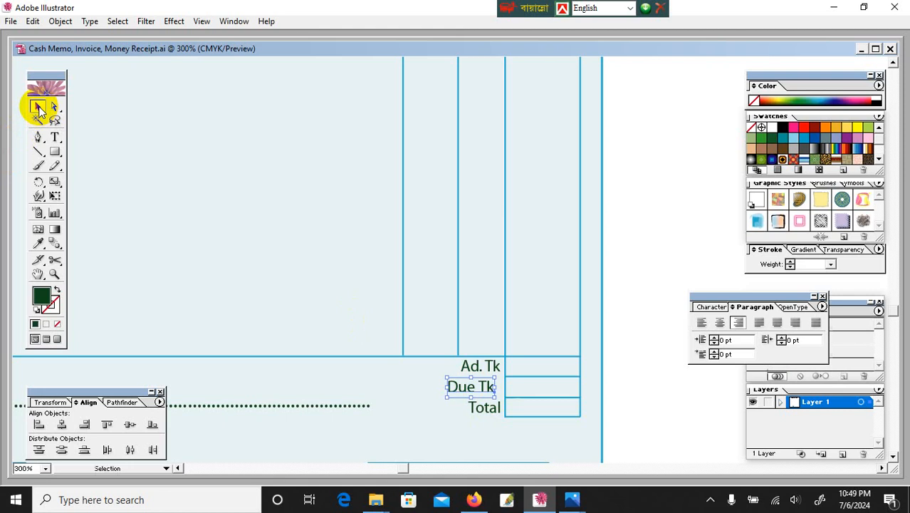
key(Delete)
key(ctrl+z)
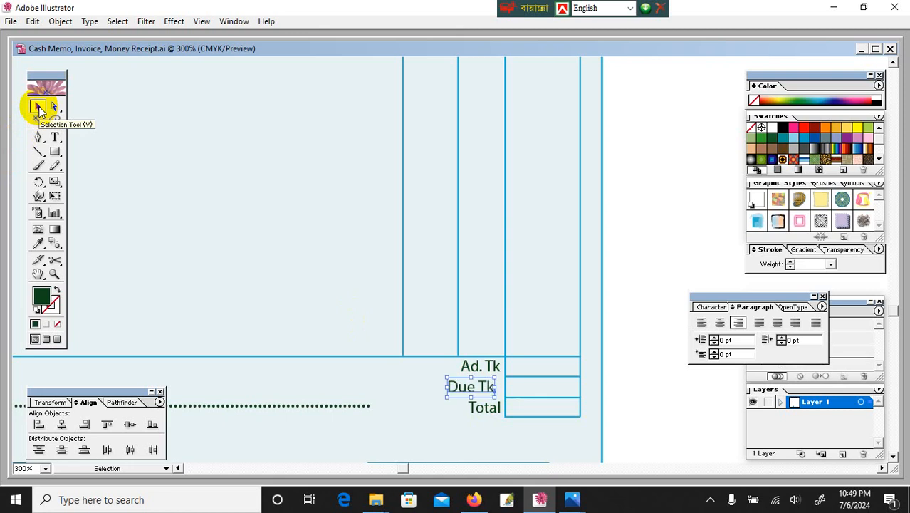
key(Right)
key(Right)
key(Right)
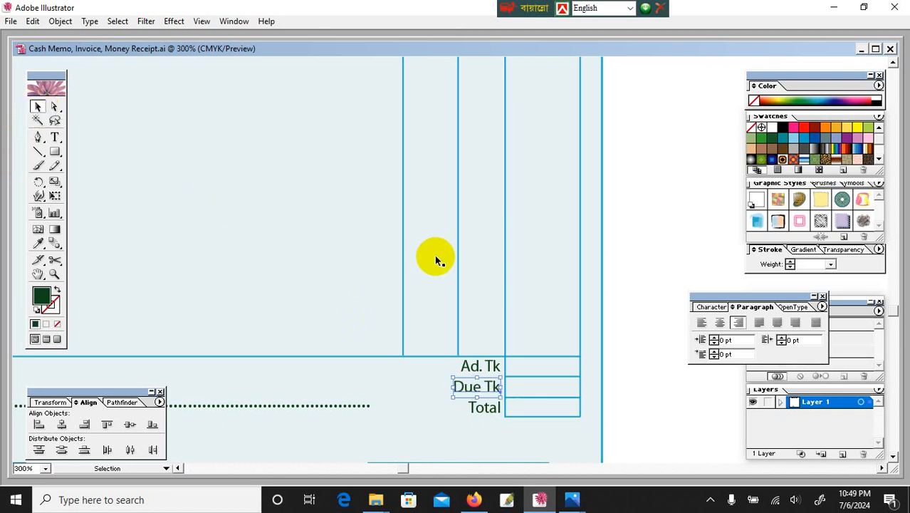
click(709, 307)
click(621, 248)
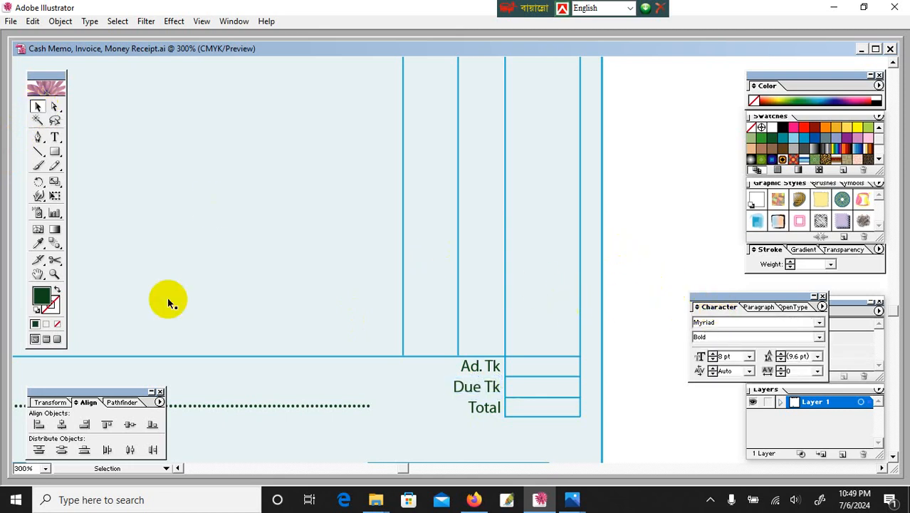
- Duplicate the three total-box labels and move the copies up to the first column of the item table's header row
click(38, 274)
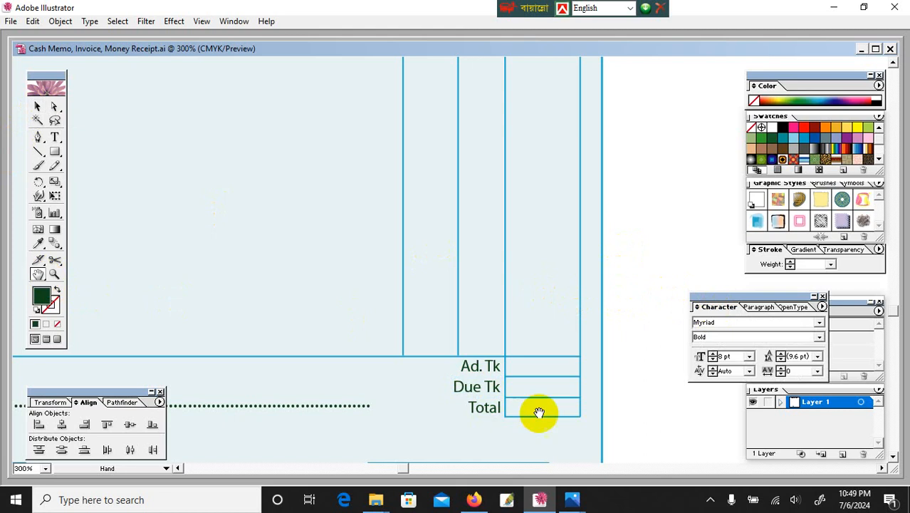
click(38, 107)
click(464, 387)
drag(465, 387, 169, 108)
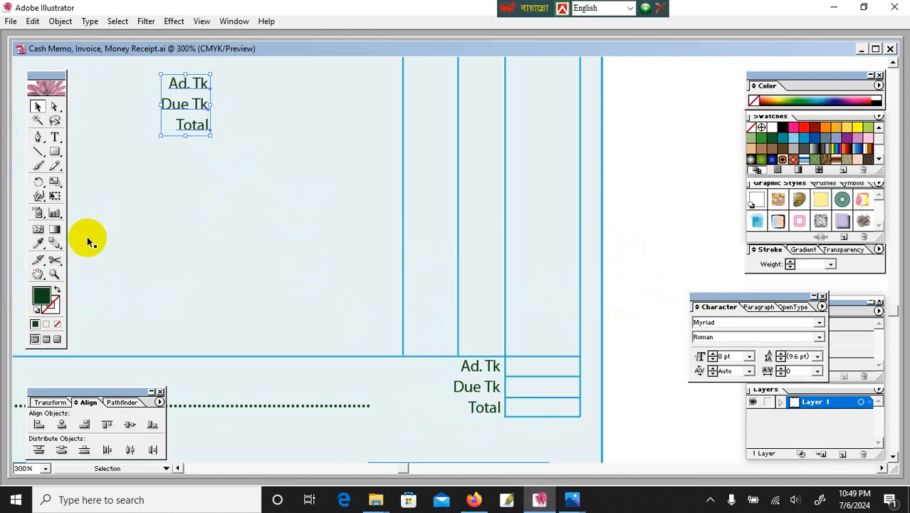
click(41, 275)
drag(235, 171, 446, 376)
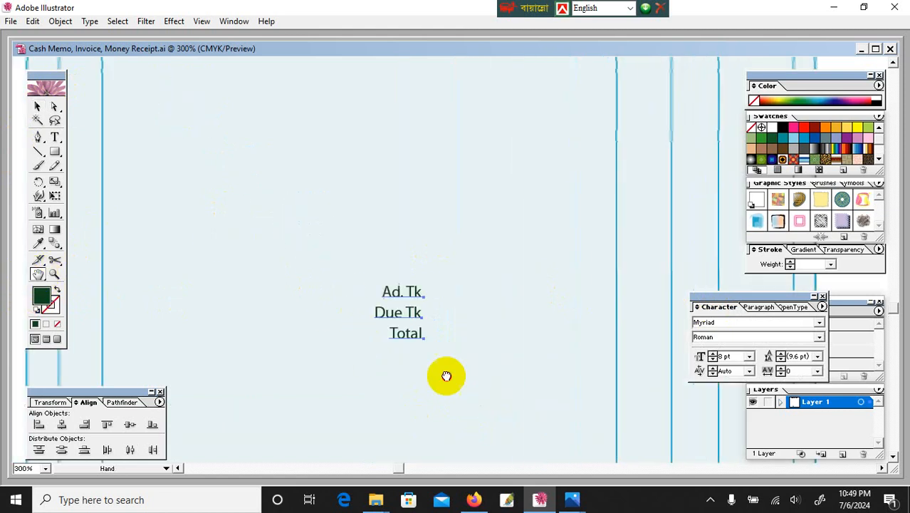
drag(404, 314, 99, 132)
click(38, 106)
click(404, 382)
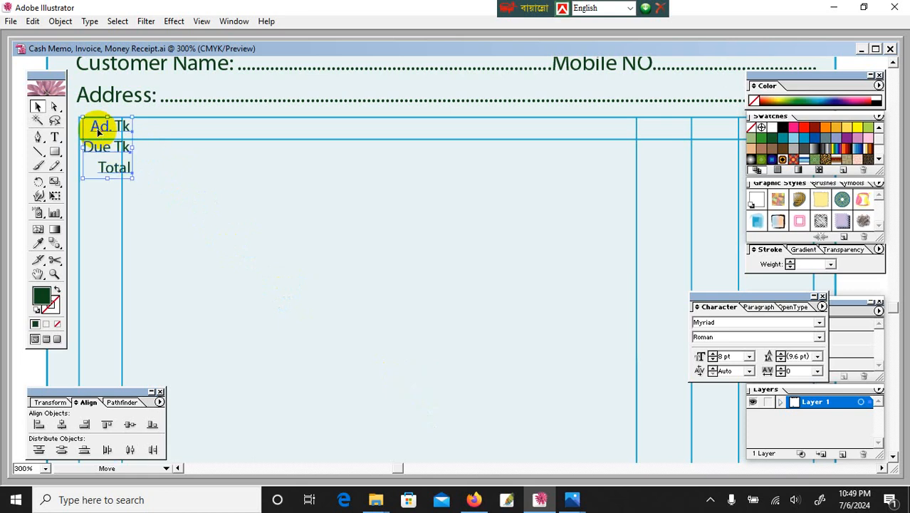
- Clear the text of the copied Ad. Tk and Due Tk labels at the table header
double_click(100, 131)
key(ctrl+a)
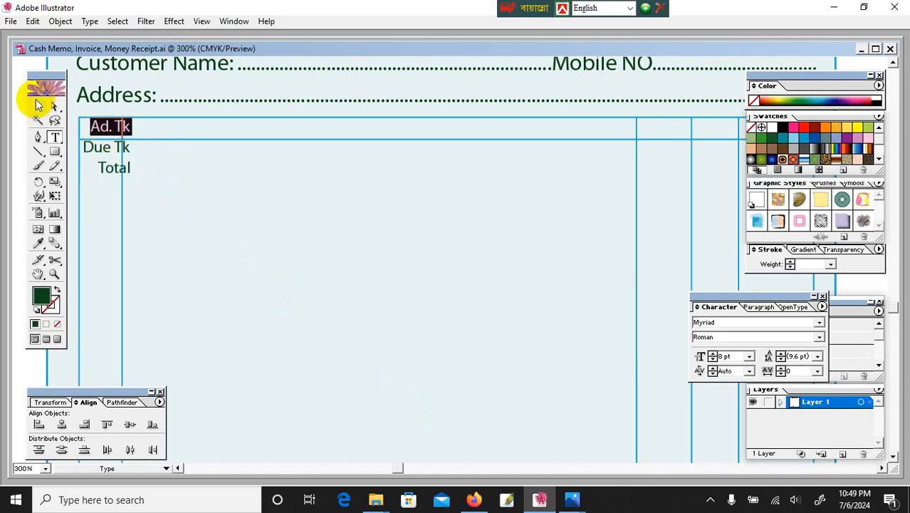
key(BackSpace)
click(37, 106)
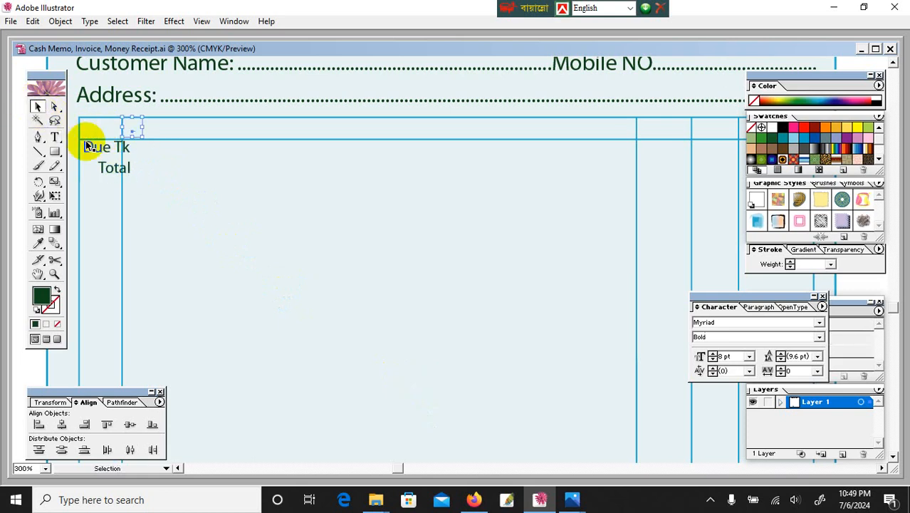
double_click(96, 146)
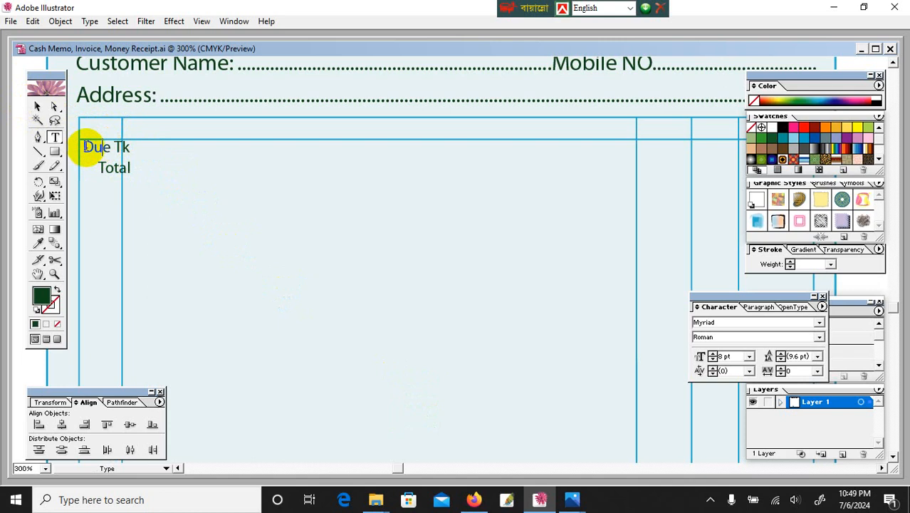
drag(84, 147, 198, 189)
key(BackSpace)
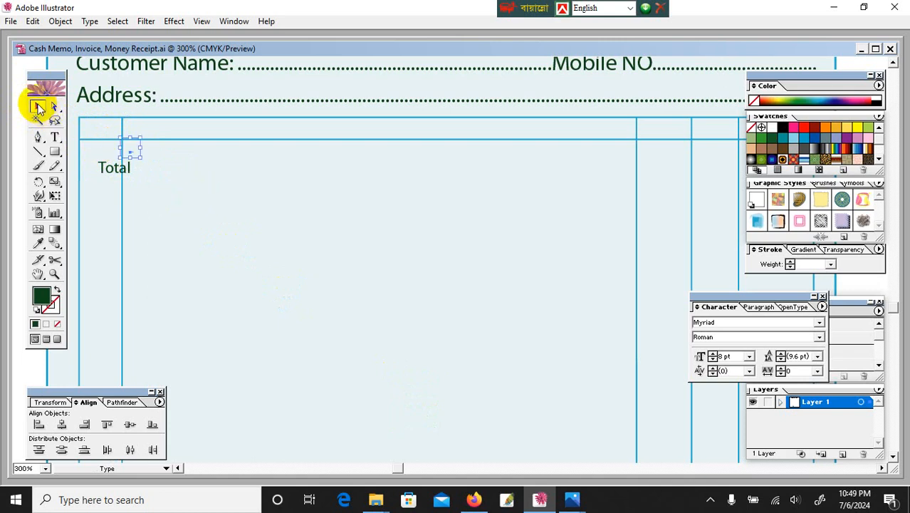
- Move the copied Total label into the first header cell and change its text to "S.L"
click(38, 106)
click(114, 171)
drag(115, 172, 104, 134)
key(t)
double_click(103, 134)
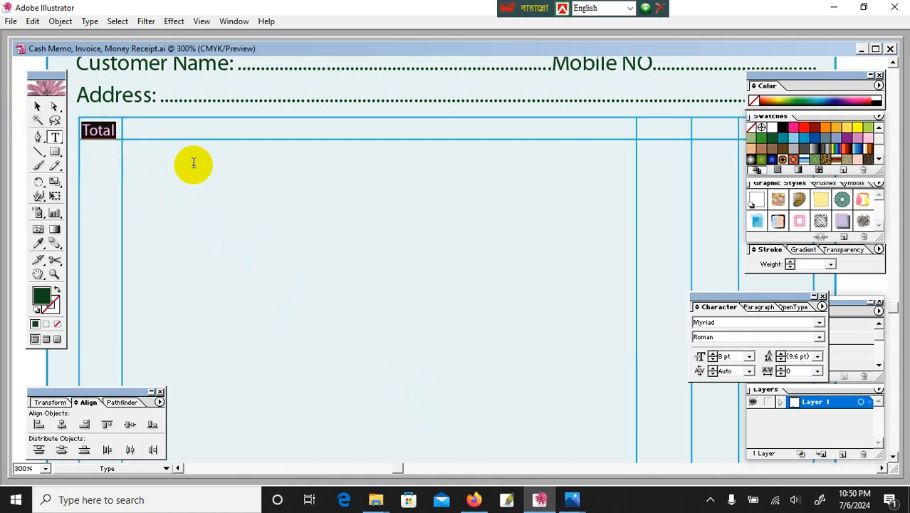
text(S.L)
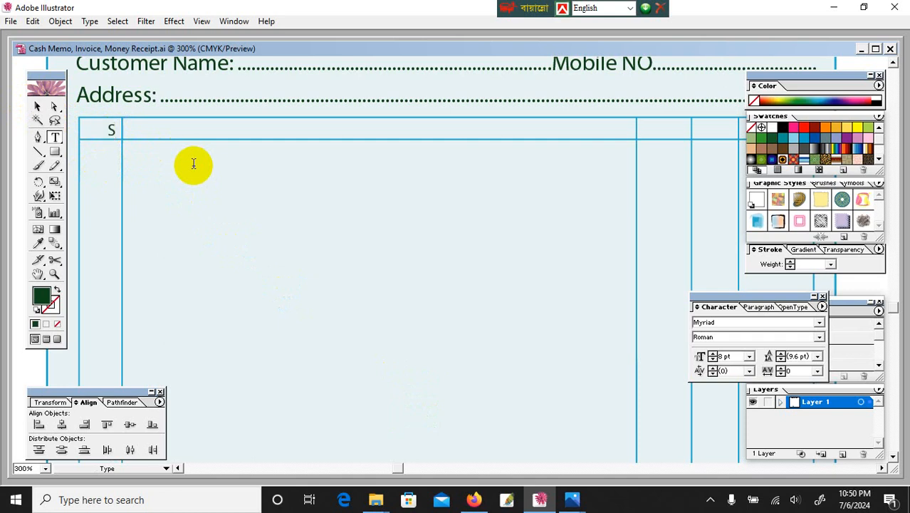
click(37, 106)
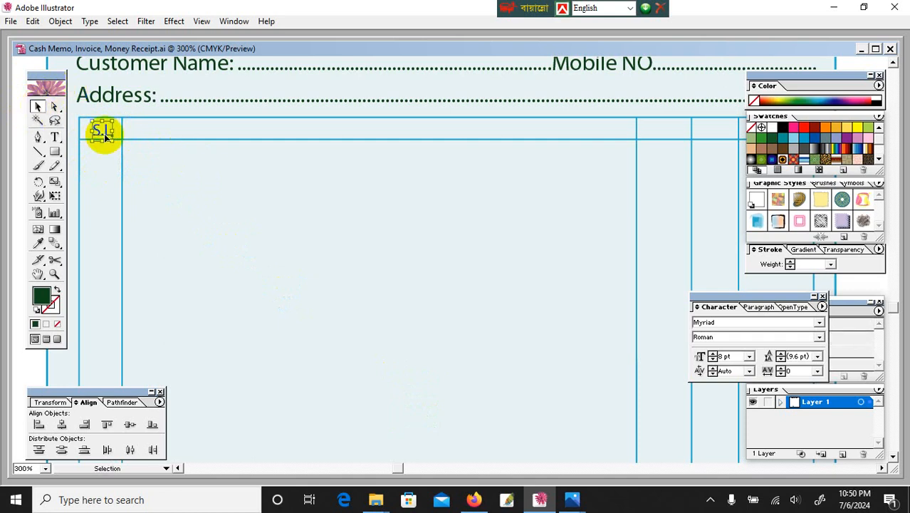
- Duplicate the S.L heading into the wide second column and change the copy's text to "Perticuler"
drag(104, 132, 340, 133)
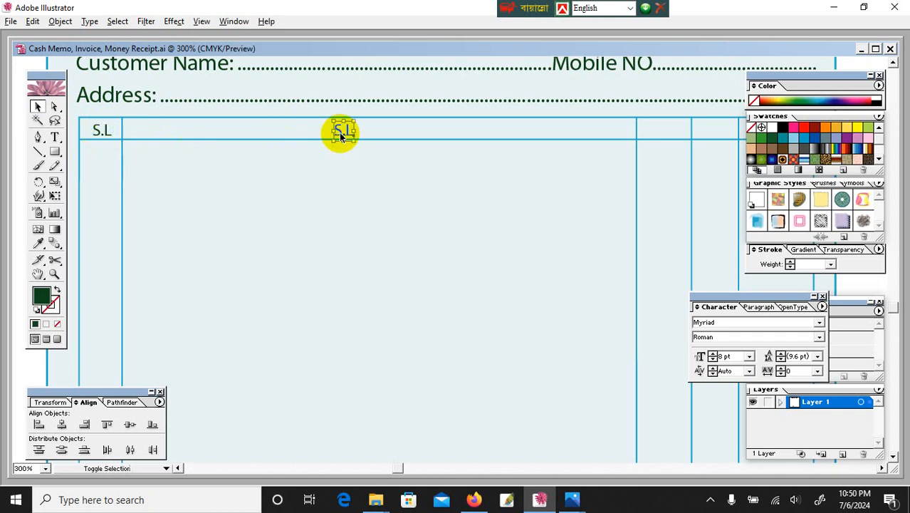
double_click(350, 132)
key(ctrl+a)
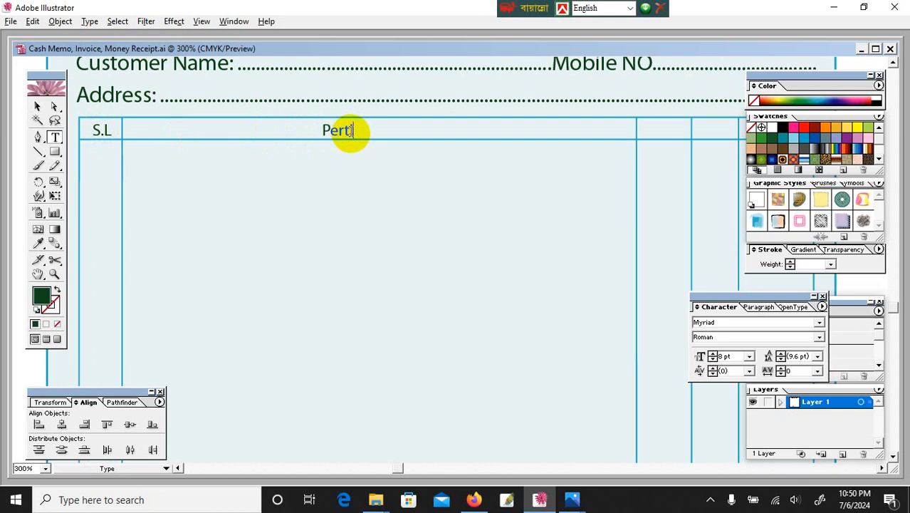
text(Perticuler)
click(39, 107)
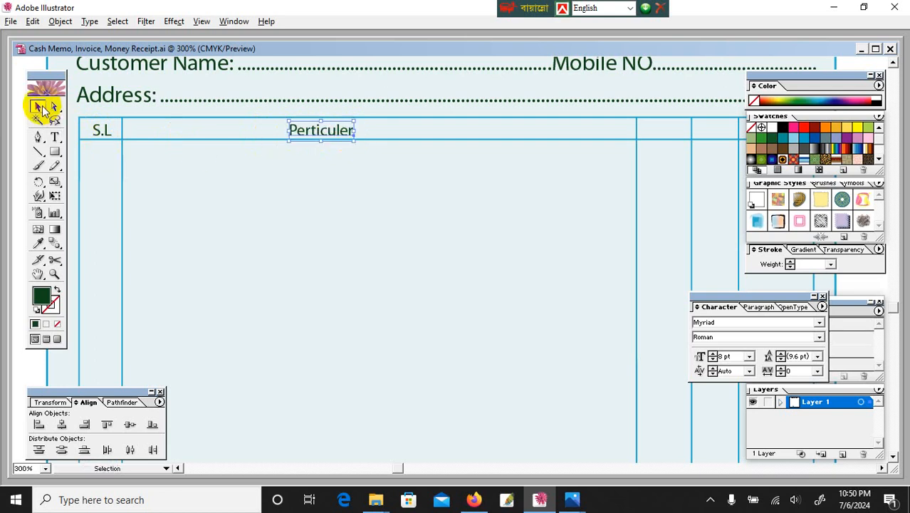
- Shift the Perticuler heading right toward the middle of its column
key(Right)
key(Right)
key(Right)
key(Right)
key(Right)
key(Right)
key(Right)
key(Right)
key(Right)
key(Right)
key(Right)
key(Right)
key(Right)
key(Right)
key(Right)
key(Right)
key(Right)
key(Right)
key(Right)
key(Right)
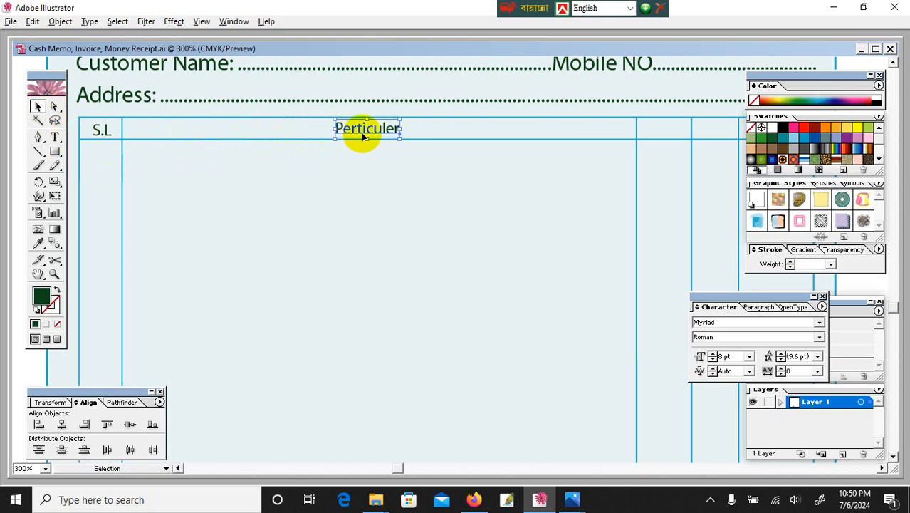
- Duplicate the Perticuler heading into the third column and change the copy's text to "U.P"
drag(363, 135, 665, 139)
key(t)
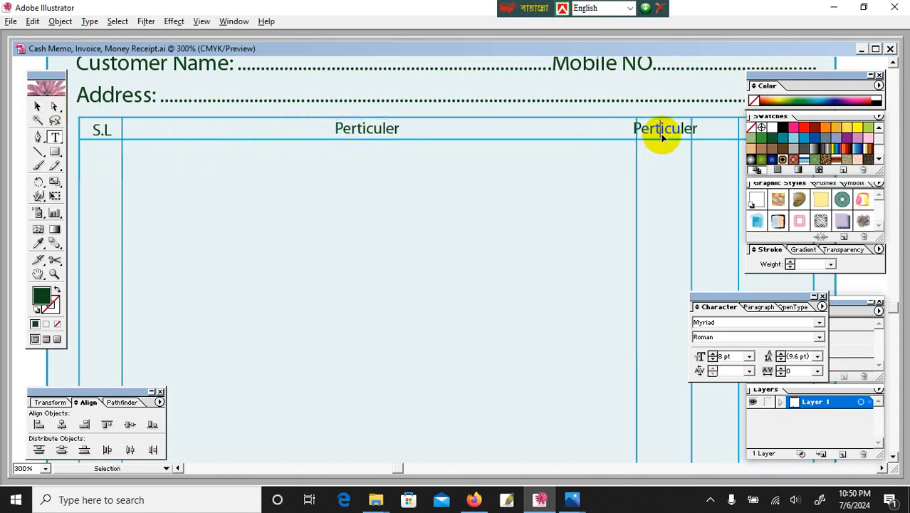
double_click(662, 134)
text(U)
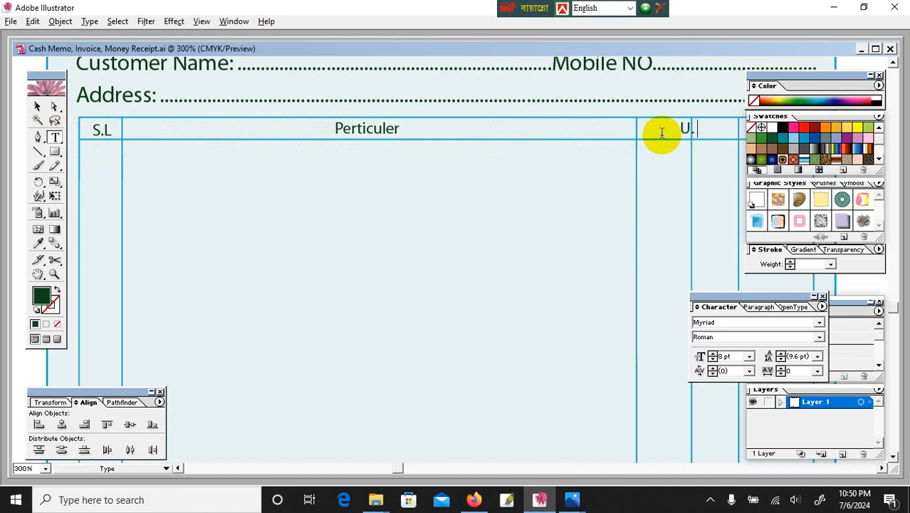
text(. Prize)
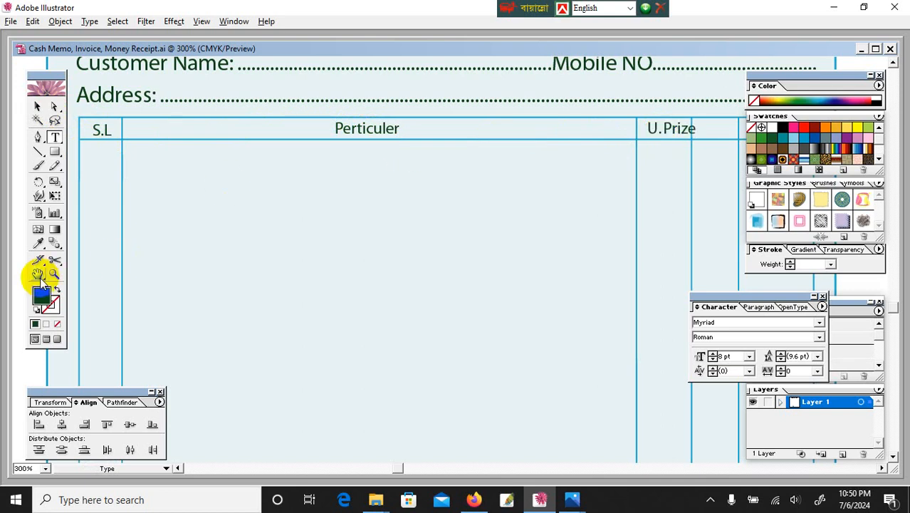
key(BackSpace)
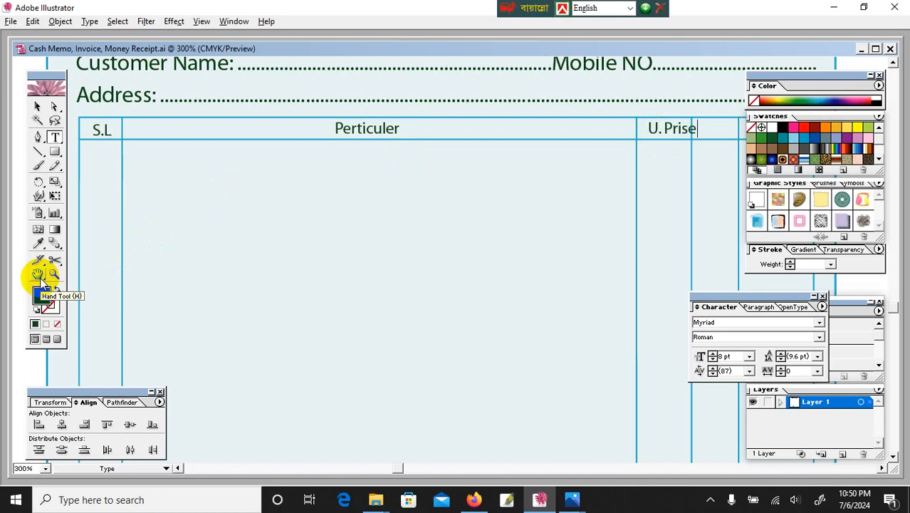
key(BackSpace)
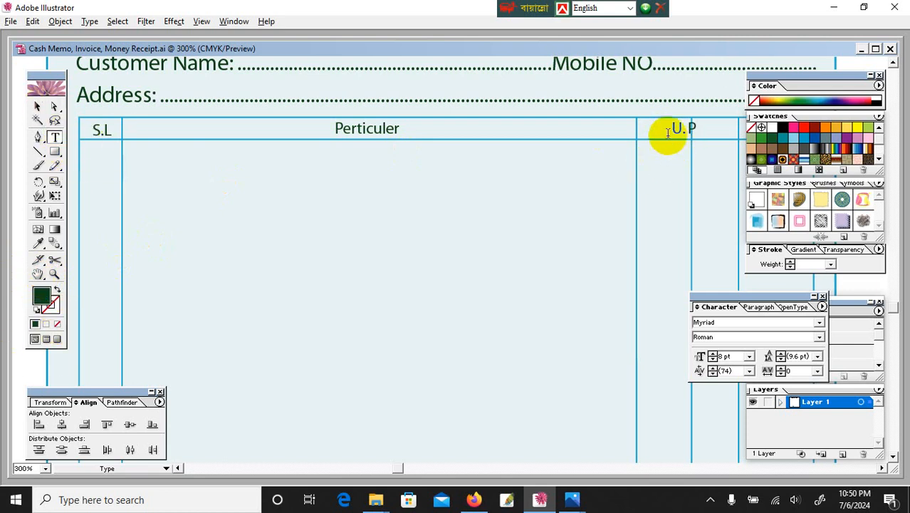
click(35, 104)
click(674, 136)
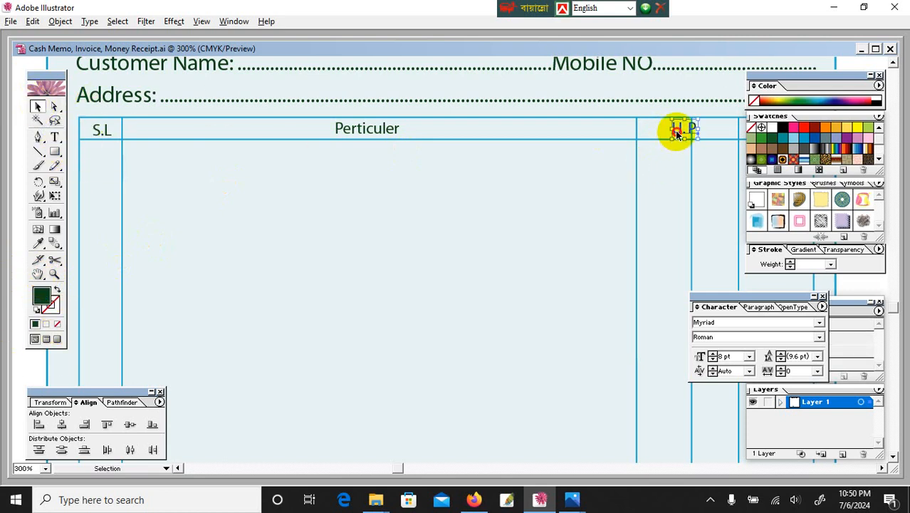
- Center the U.P heading in its column, copy it into the fourth column and change the copy to "Q.T"
drag(676, 132, 761, 130)
key(t)
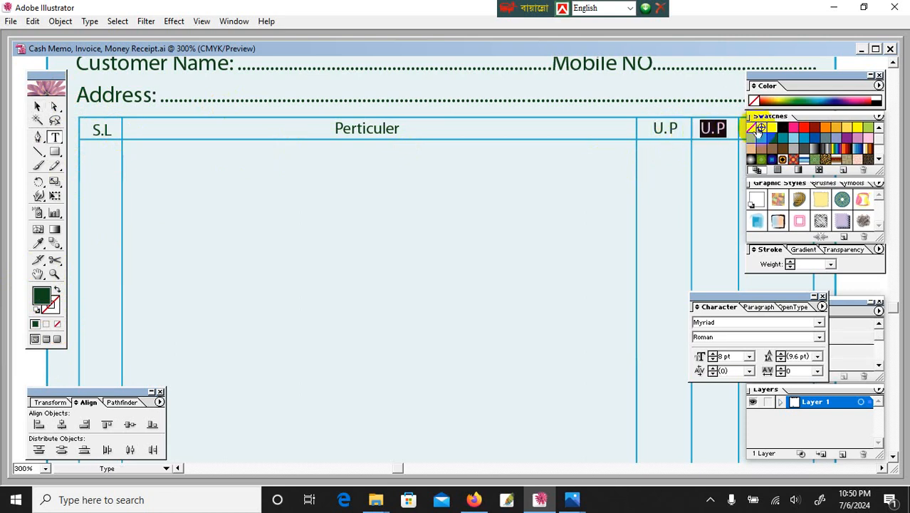
text(Q.T)
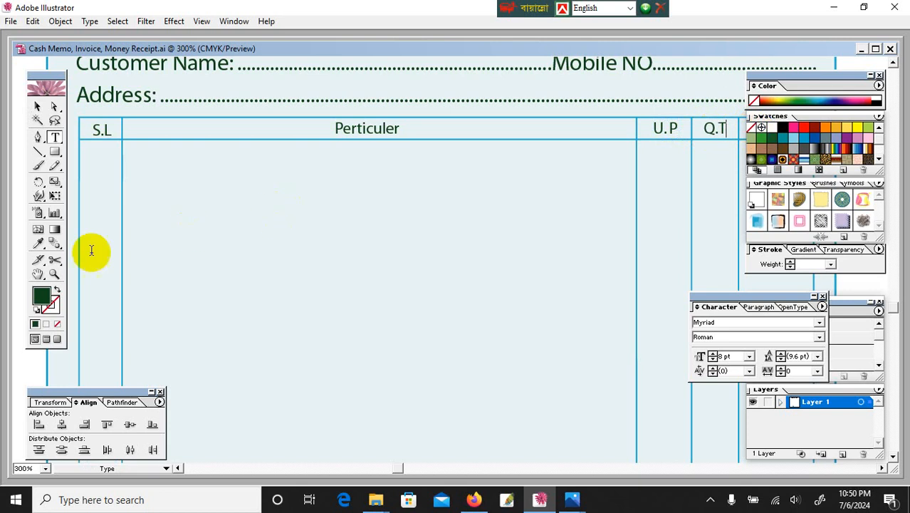
- Duplicate the Q.T heading into the last header cell and select the copy's text for replacement
click(37, 274)
drag(448, 234, 320, 248)
drag(491, 224, 473, 223)
click(39, 107)
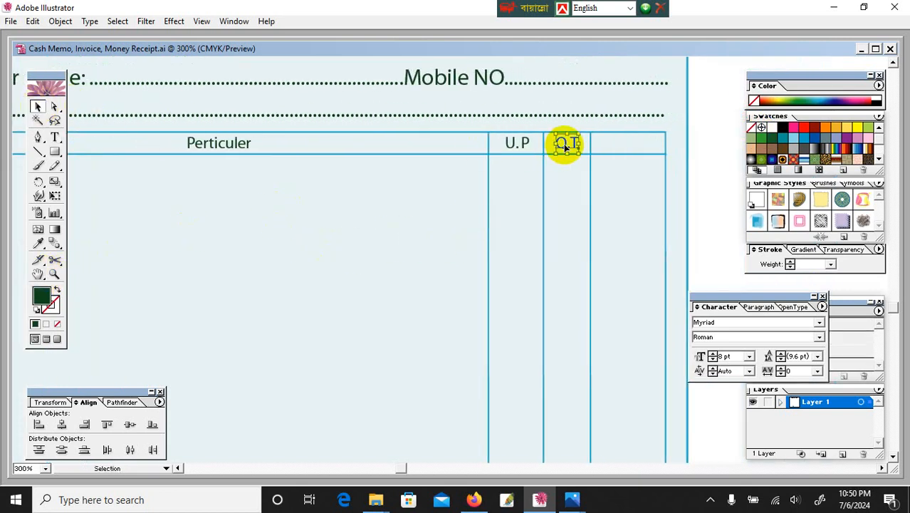
drag(564, 143, 625, 145)
double_click(626, 145)
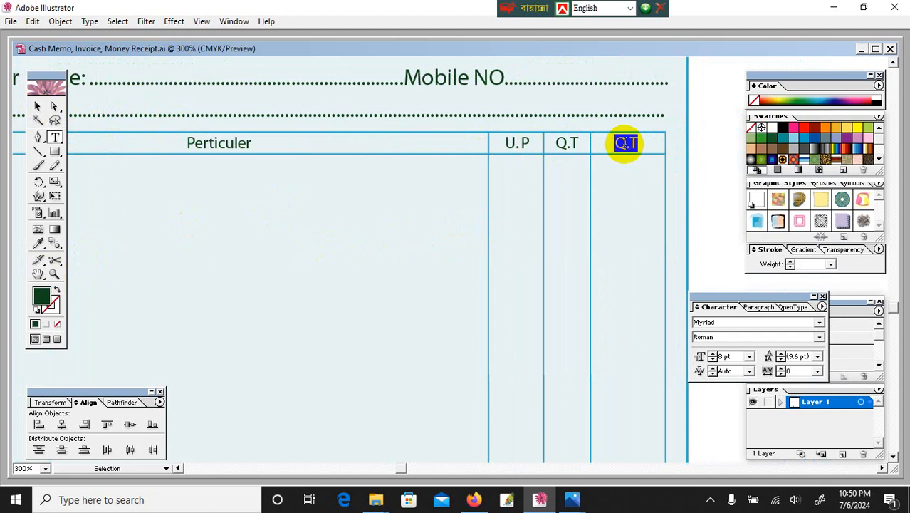
- Replace the duplicated Q.T heading in the table's last column with "Taka"
text(Taka)
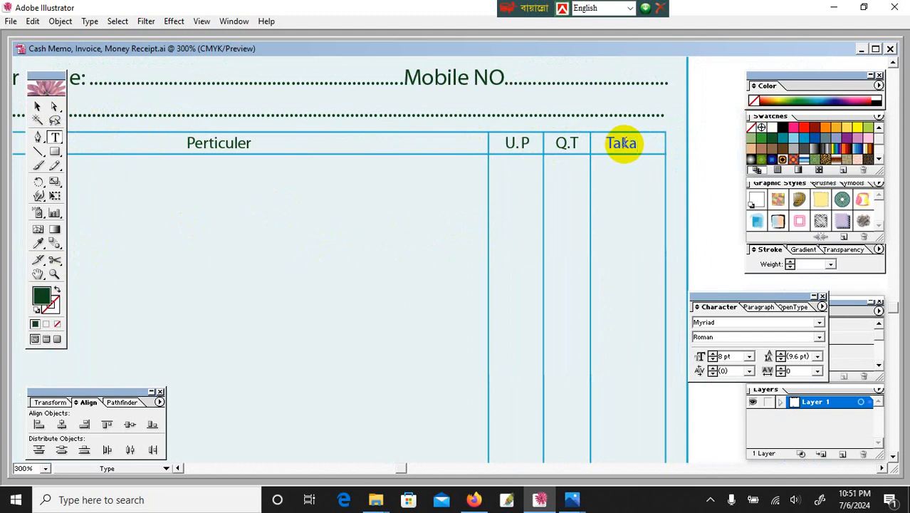
click(39, 107)
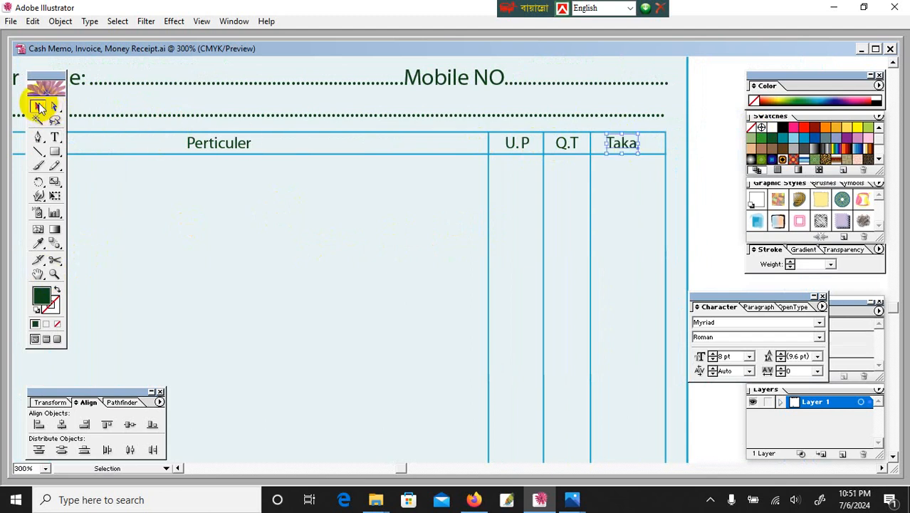
click(697, 142)
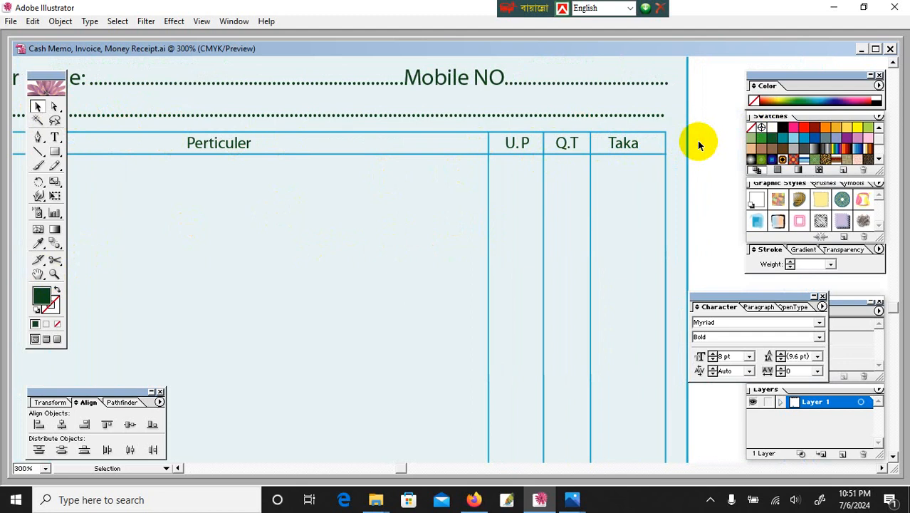
key(ctrl+1)
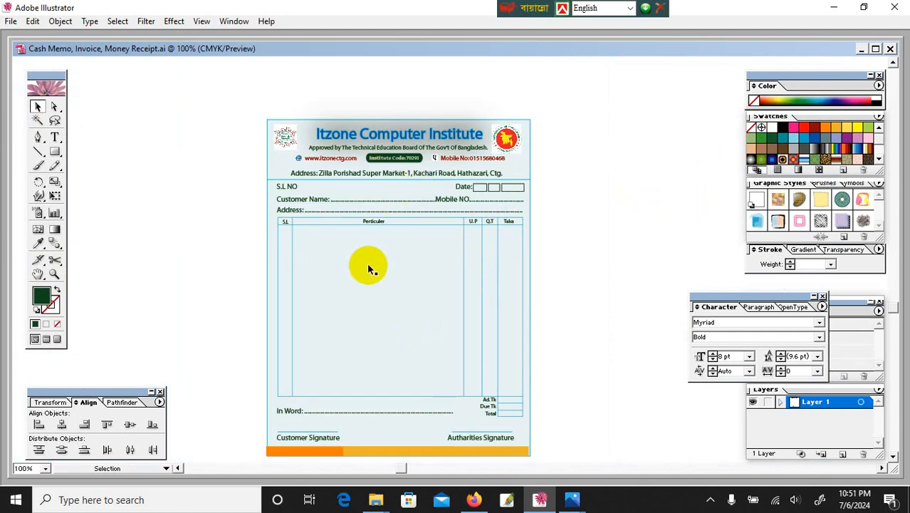
- Try the Myriad Std font on the Customer Name and Address lines
click(310, 205)
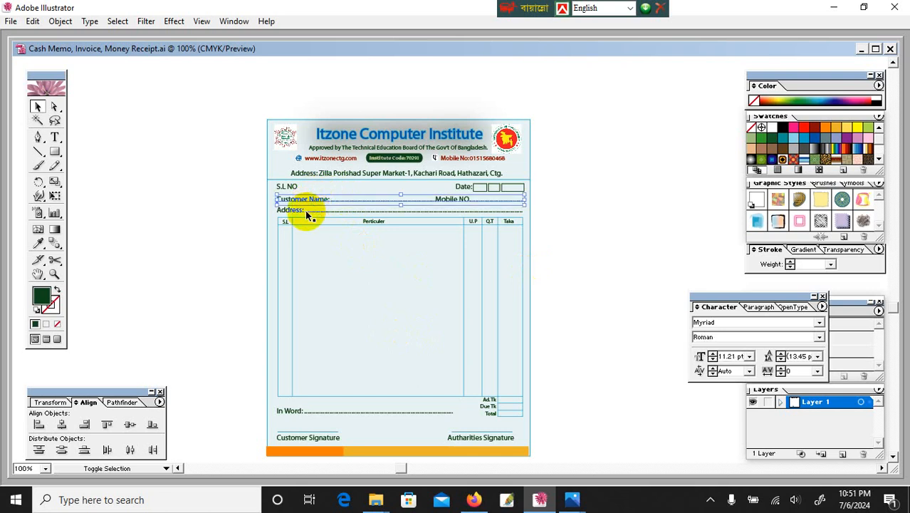
click(745, 323)
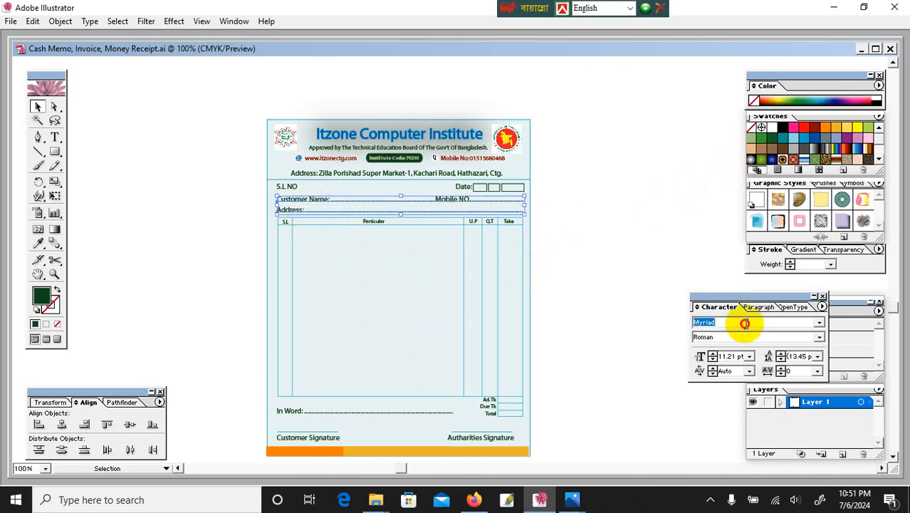
click(819, 322)
click(776, 353)
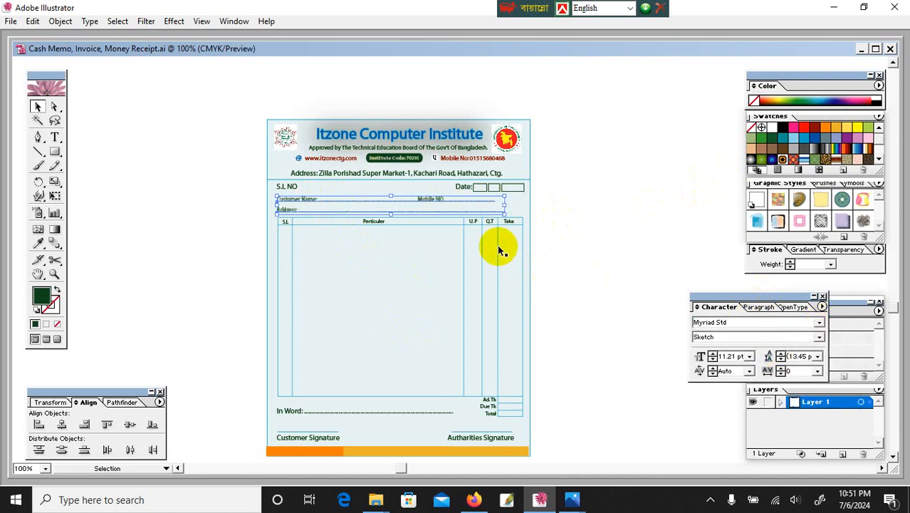
click(553, 226)
- Try Old English Text MT on the Customer Name and Address lines, and settle on Oswald Regular as their font
key(ctrl+plus)
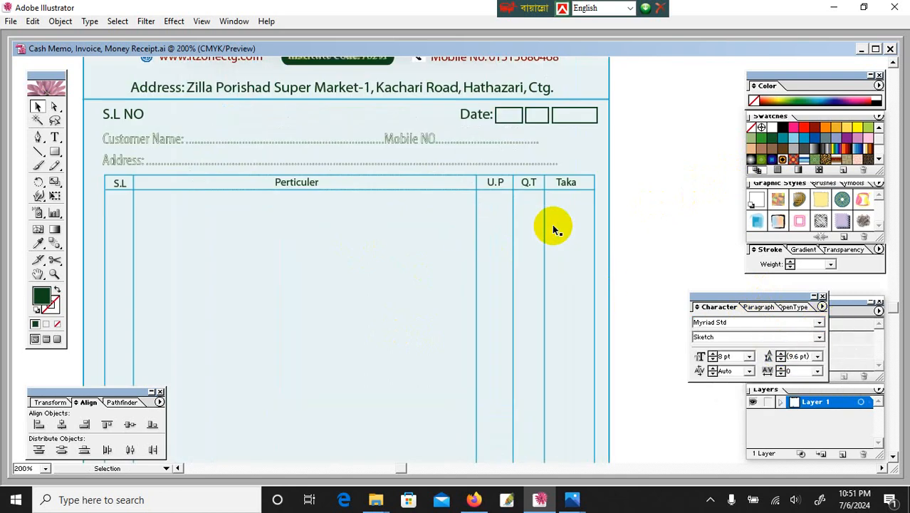
click(417, 141)
shift+click(419, 163)
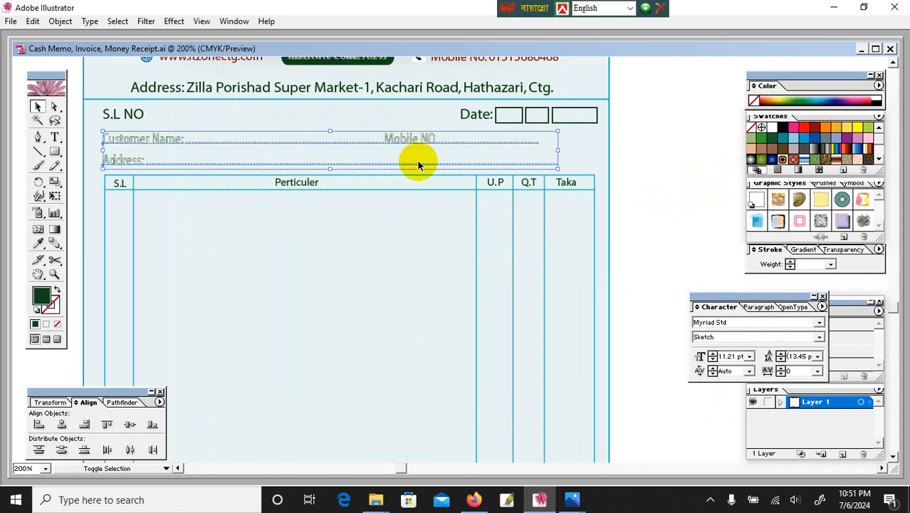
click(819, 322)
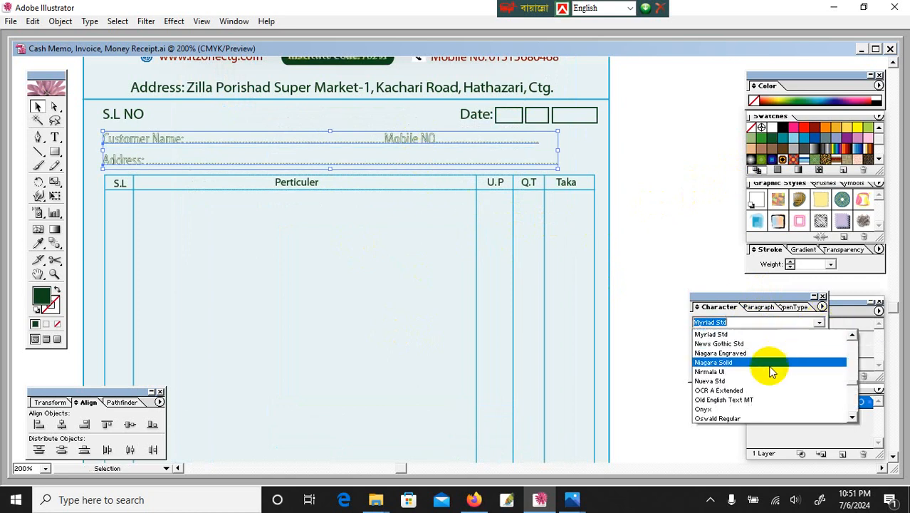
scroll(772, 371, down, 1)
click(772, 371)
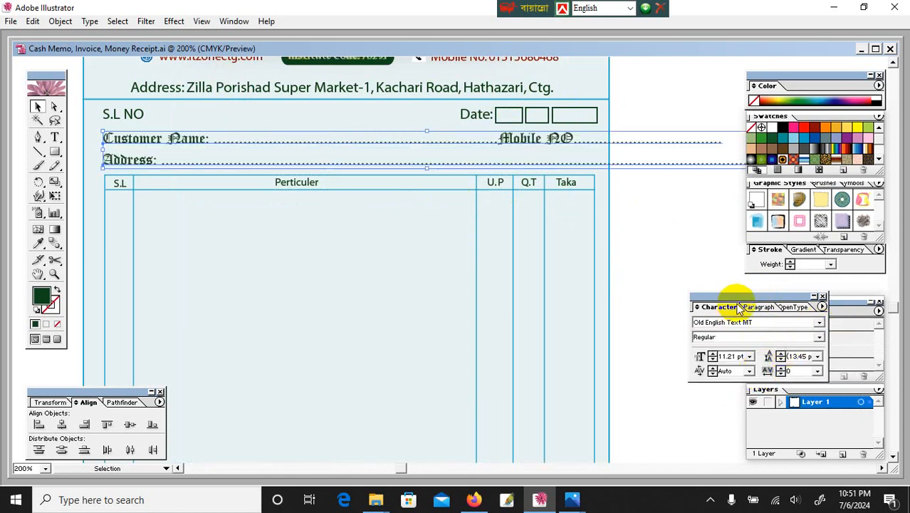
click(769, 322)
text(Oswald Regular)
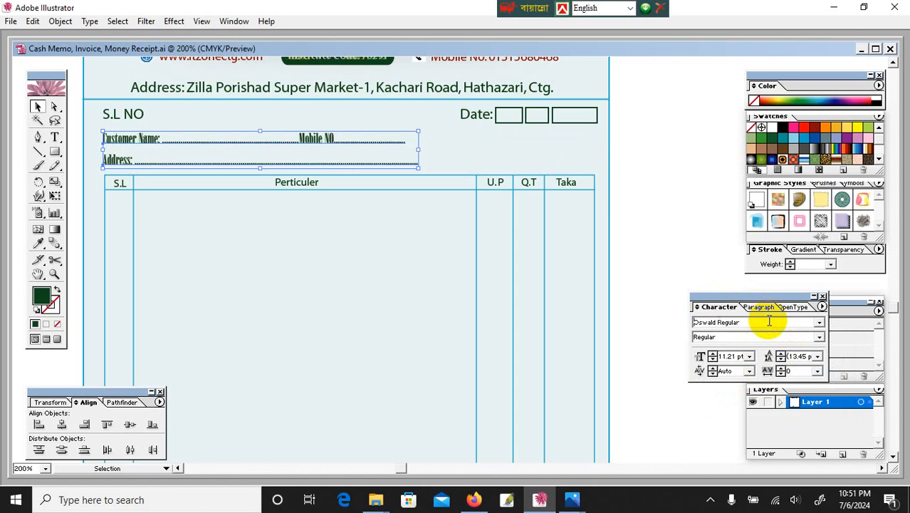
key(Return)
click(678, 209)
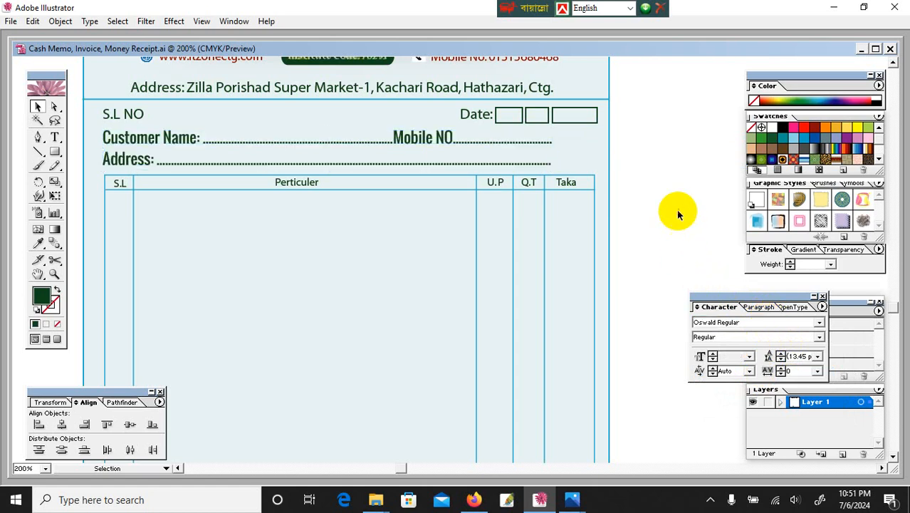
- Stretch the Customer Name and Address lines horizontally to reach the table's right edge
click(535, 143)
shift+click(539, 163)
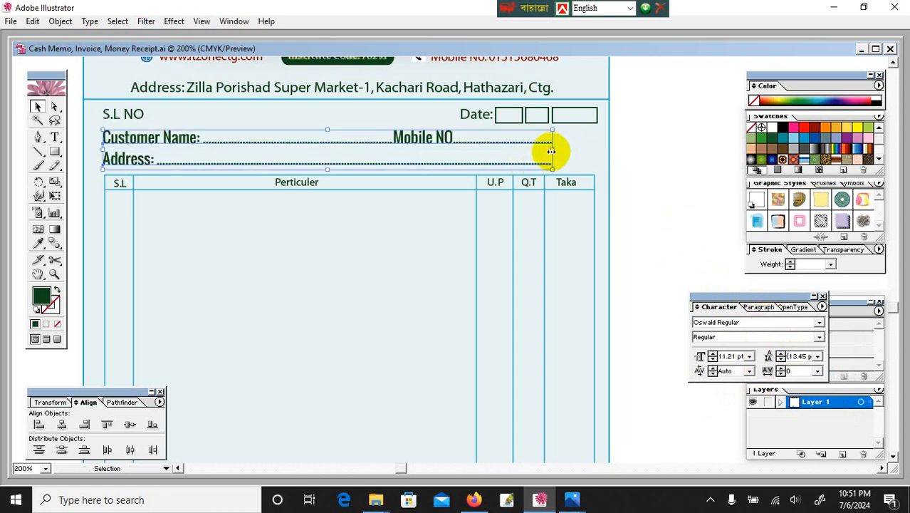
drag(545, 148, 597, 163)
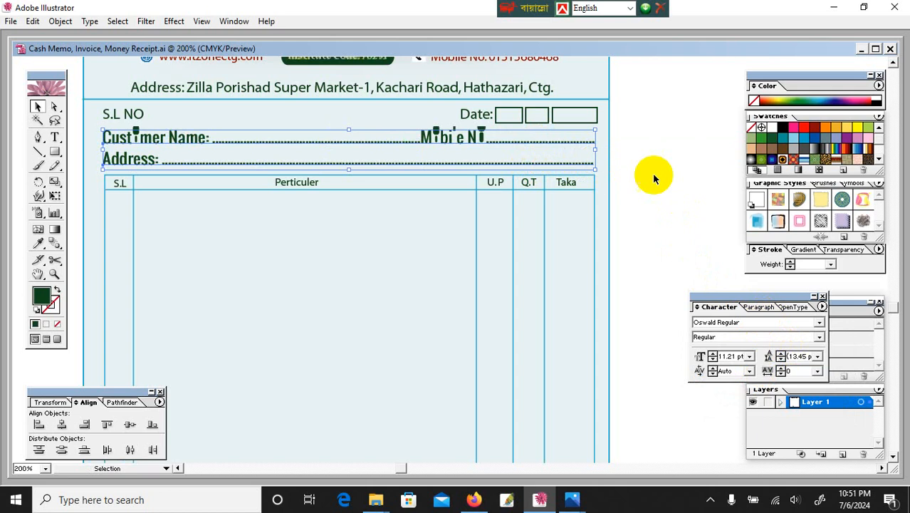
click(691, 176)
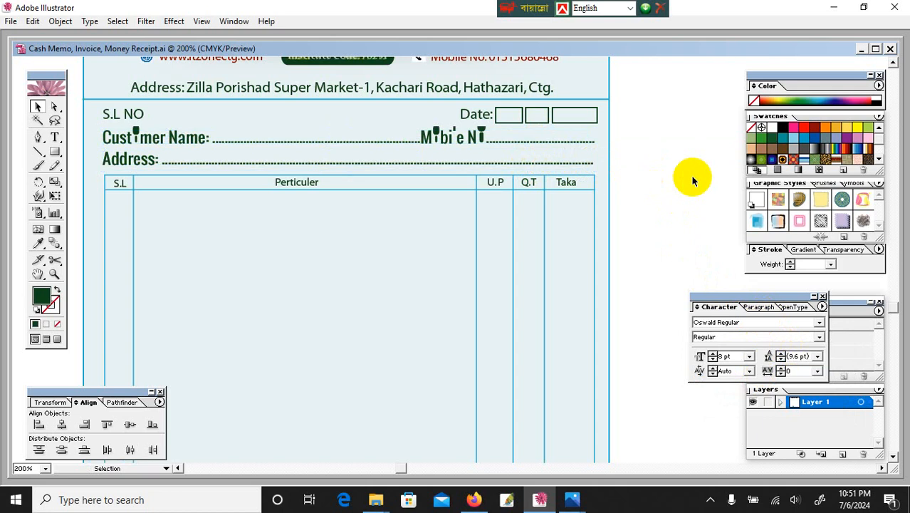
key(t)
click(161, 142)
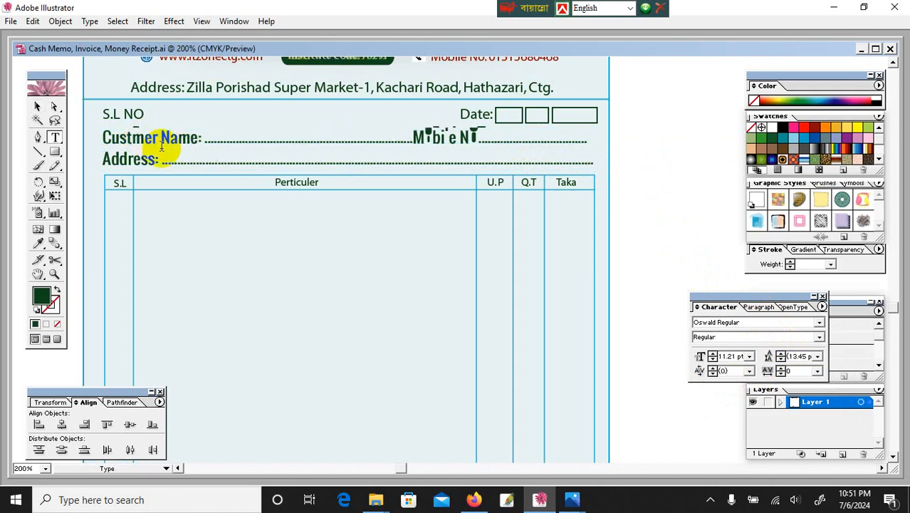
key(ctrl+1)
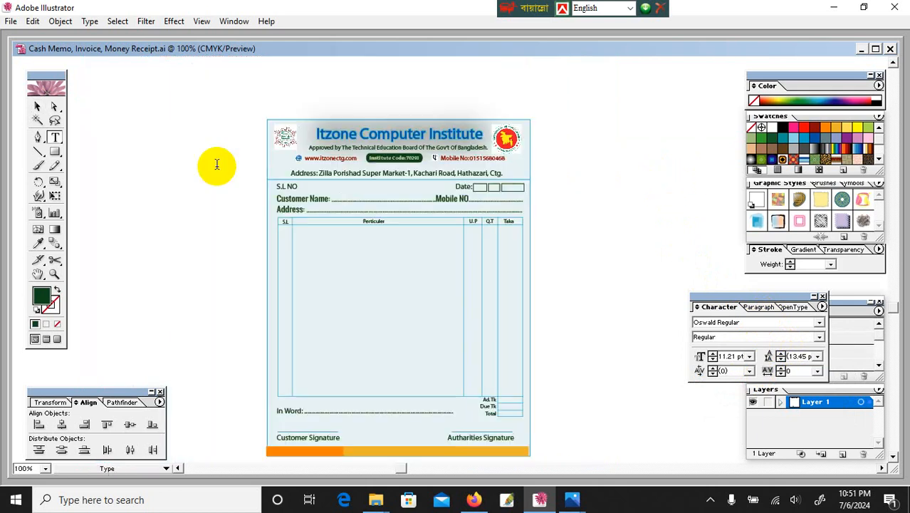
key(ctrl+plus)
key(Escape)
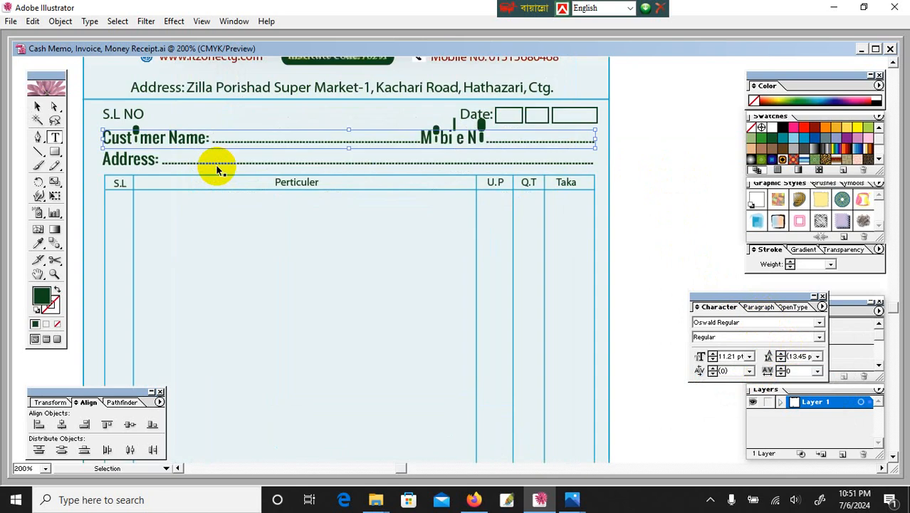
key(ctrl+o)
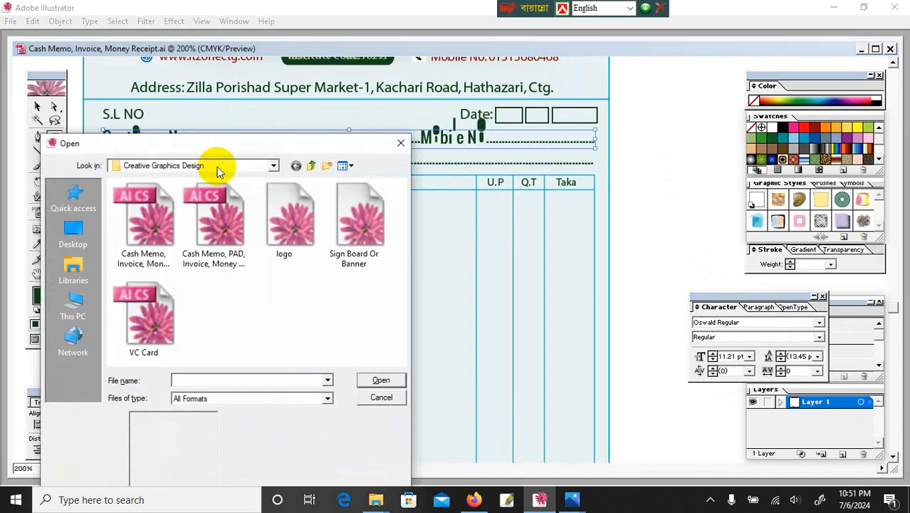
click(388, 397)
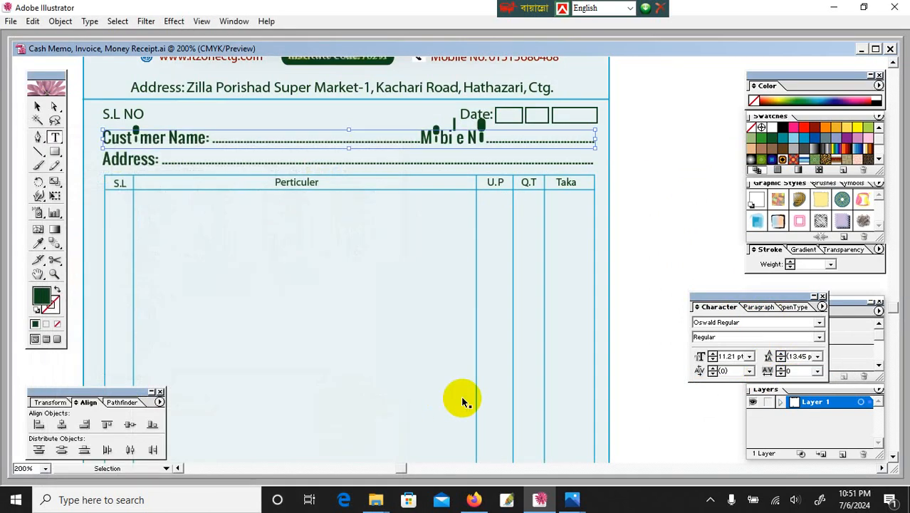
key(ctrl+minus)
key(ctrl+minus)
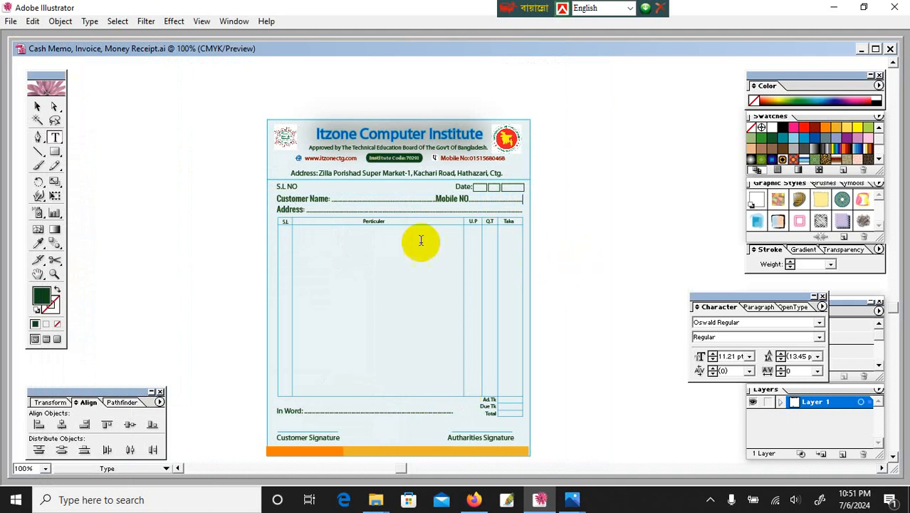
- Recolour the Customer Name and Address lines dark red, and replace that fill with a linear gradient
click(37, 106)
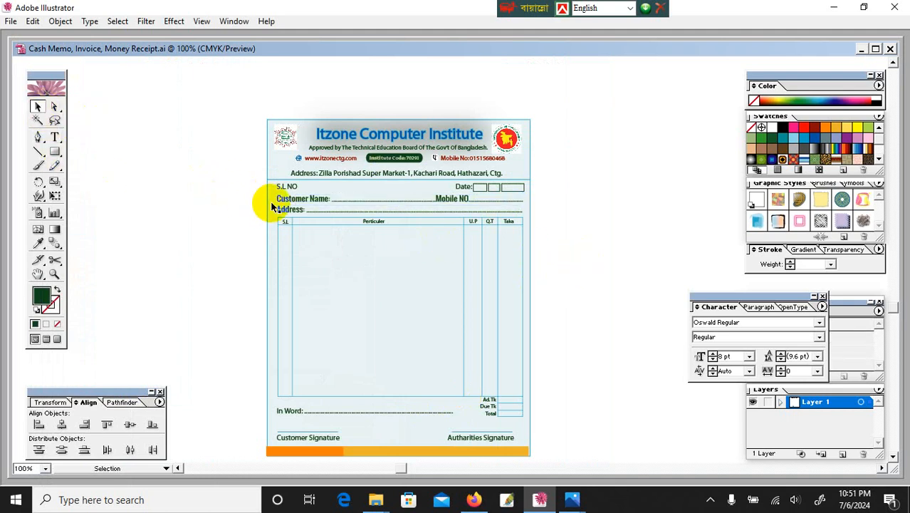
click(38, 274)
drag(285, 246, 301, 212)
click(37, 106)
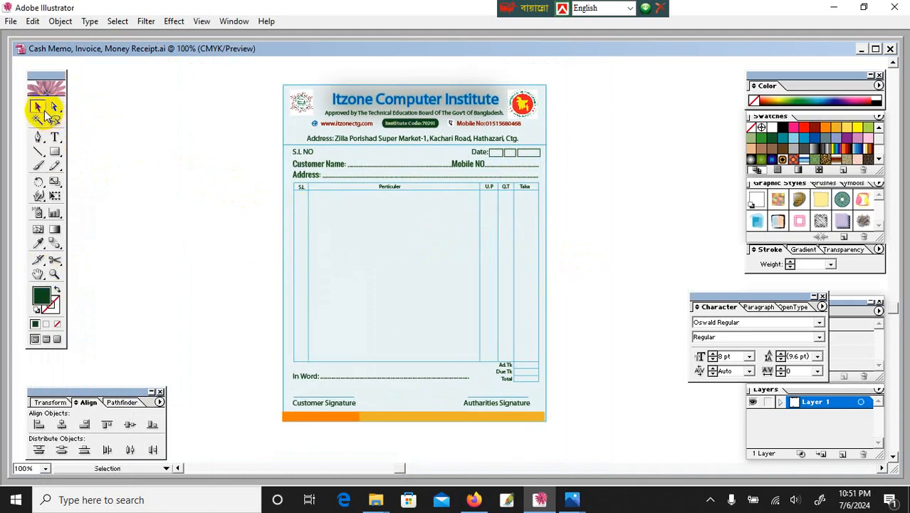
click(324, 164)
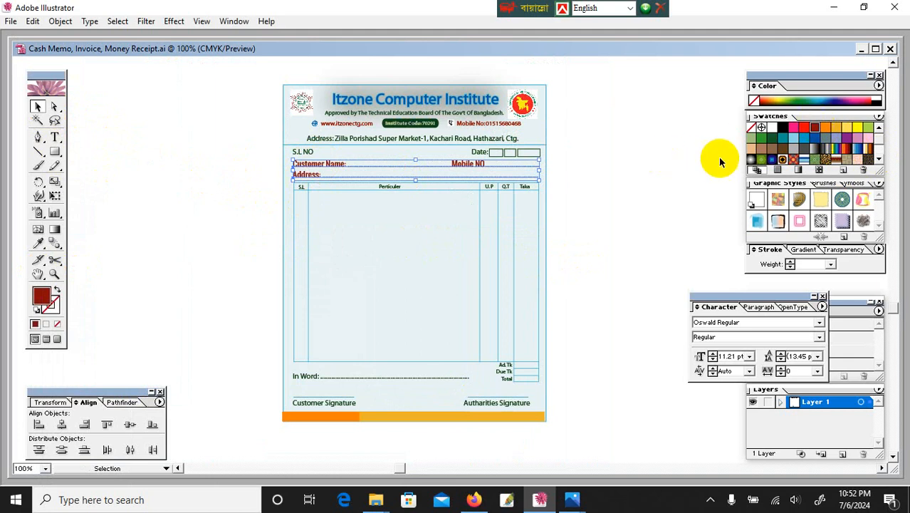
click(831, 264)
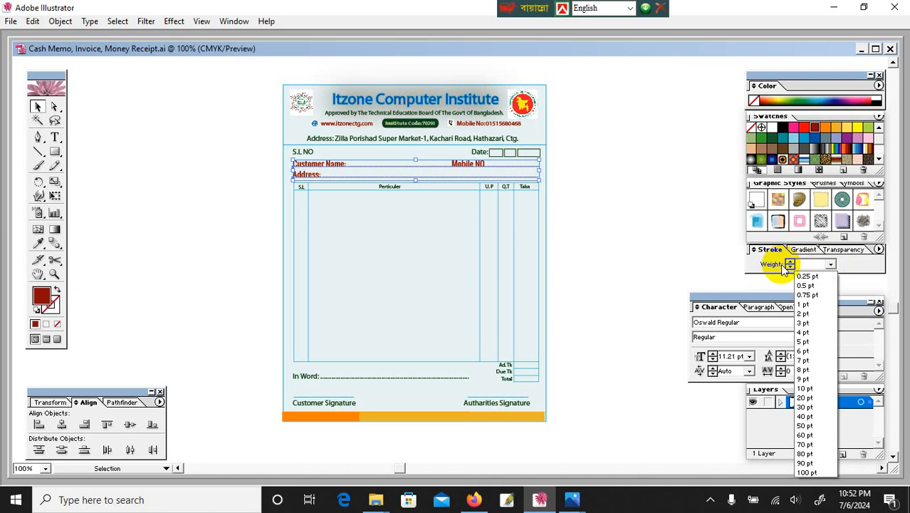
click(797, 264)
key(period)
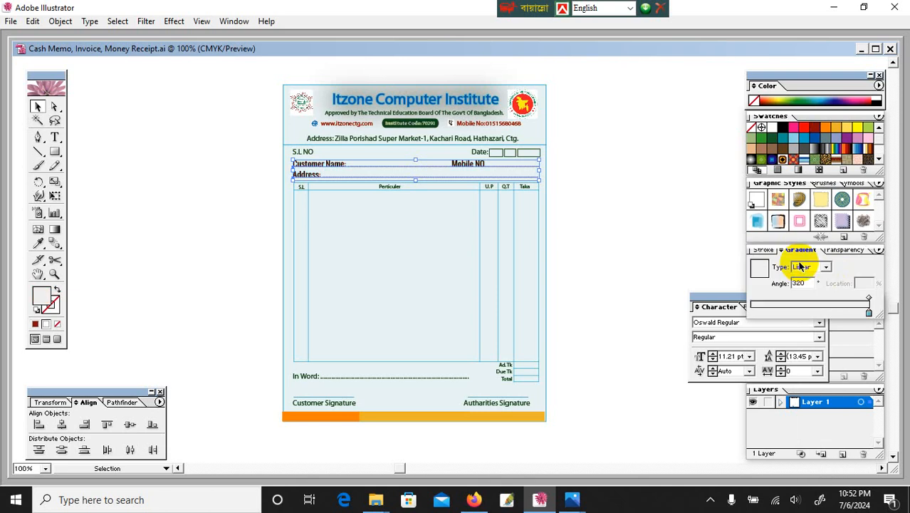
key(Return)
click(521, 221)
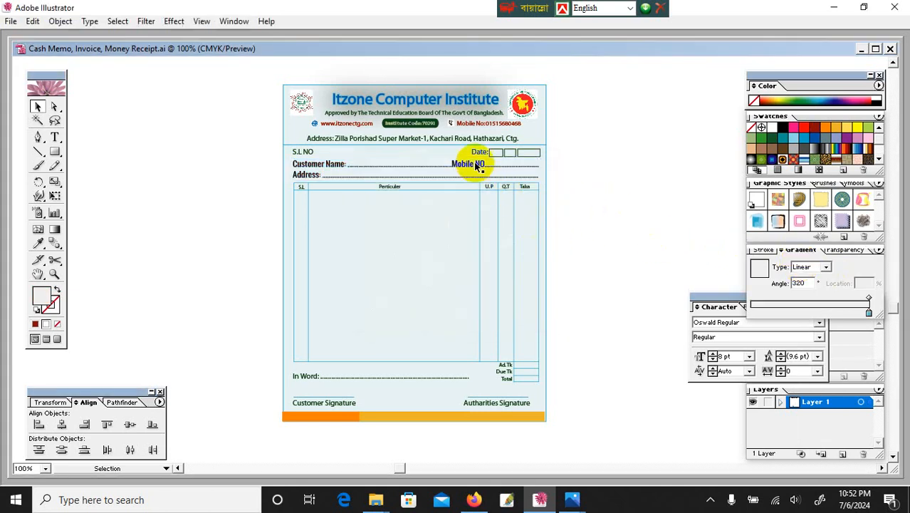
click(479, 166)
click(610, 174)
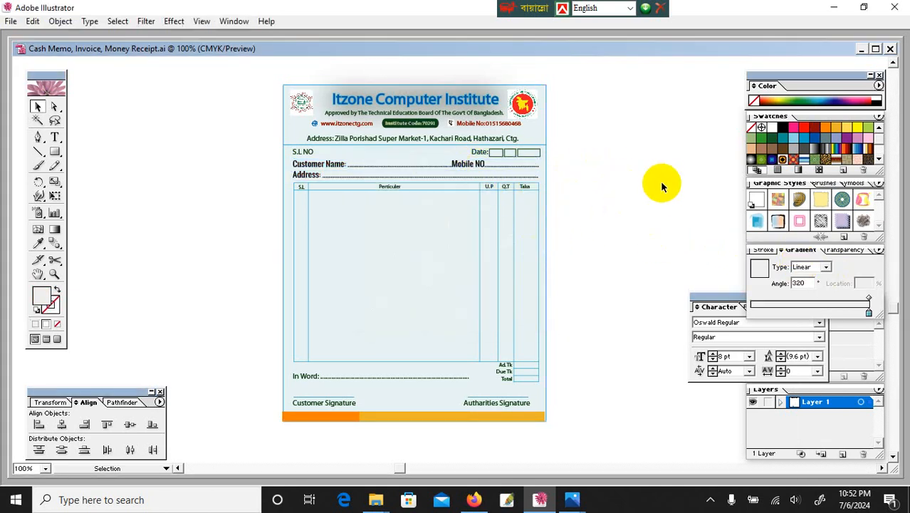
drag(261, 73, 597, 431)
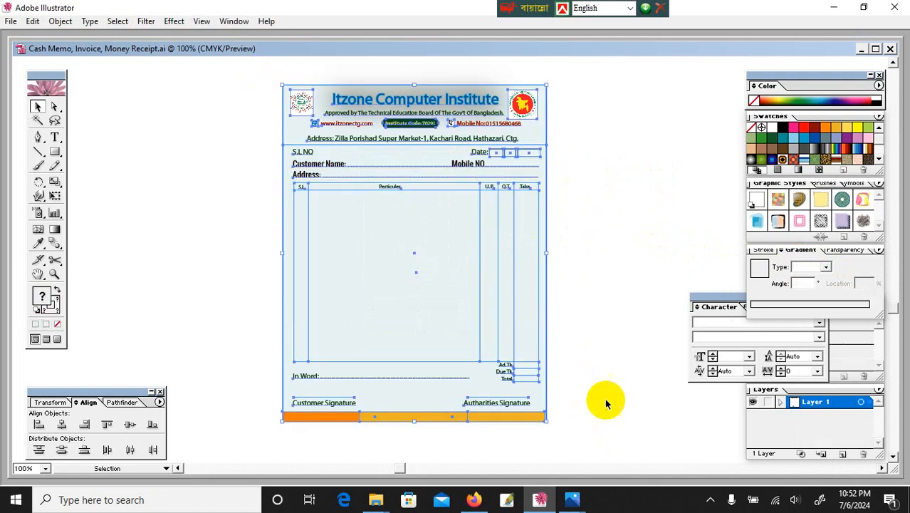
click(594, 274)
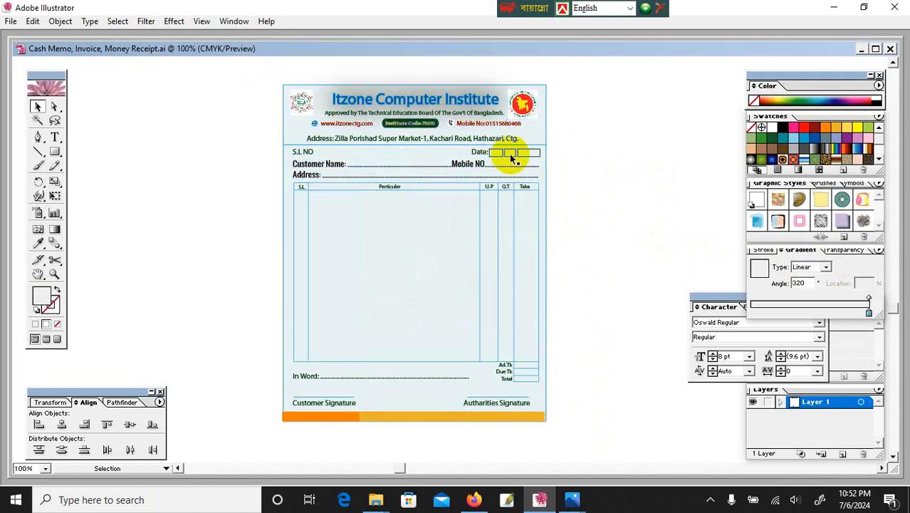
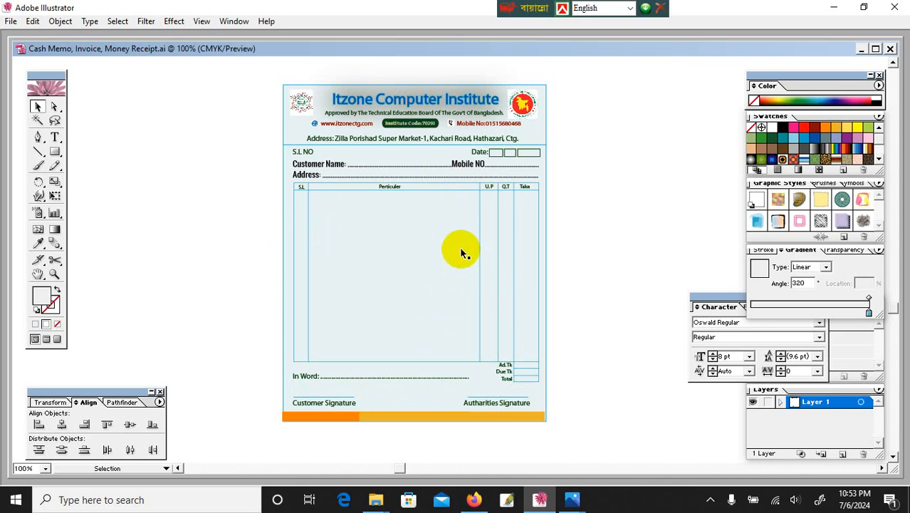
- Try to duplicate the whole cash memo horizontally beside the original, and undo the copy
drag(254, 82, 585, 421)
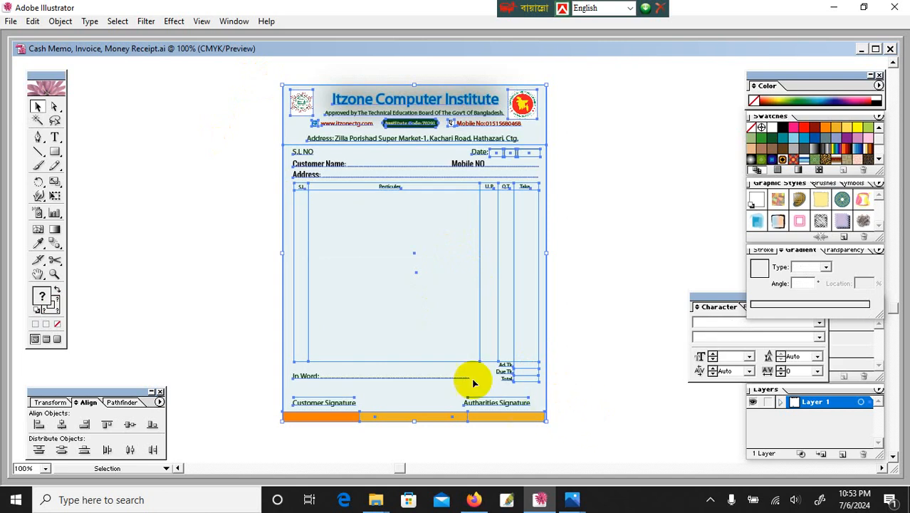
drag(298, 296, 445, 307)
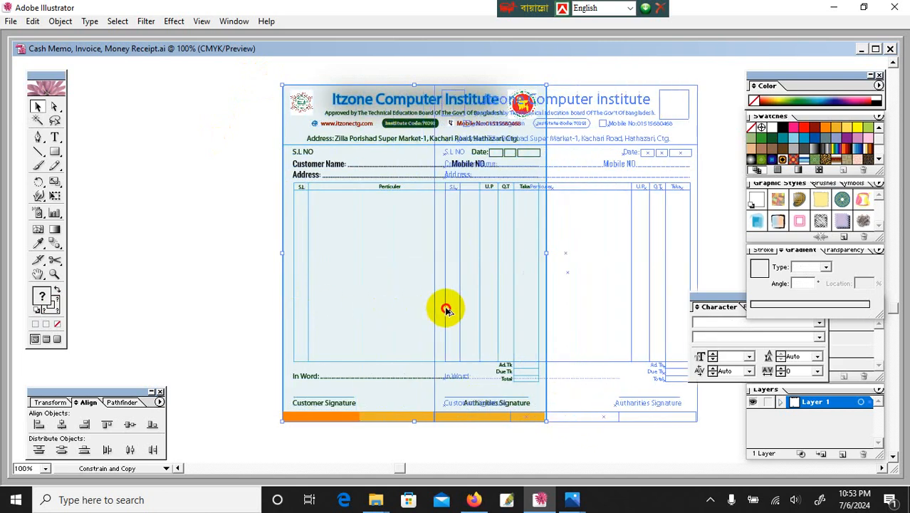
key(ctrl+z)
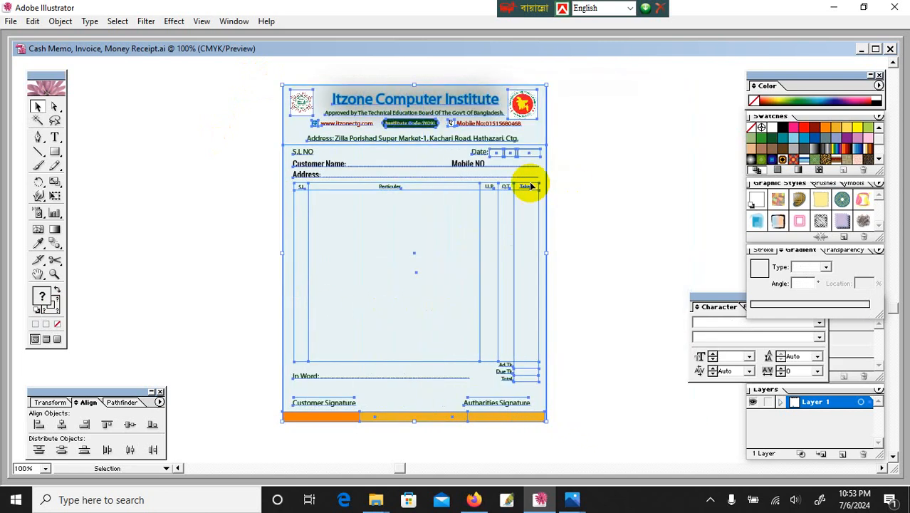
- Duplicate the whole cash memo horizontally beside the original, and ungroup the right-hand memo
drag(528, 187, 235, 187)
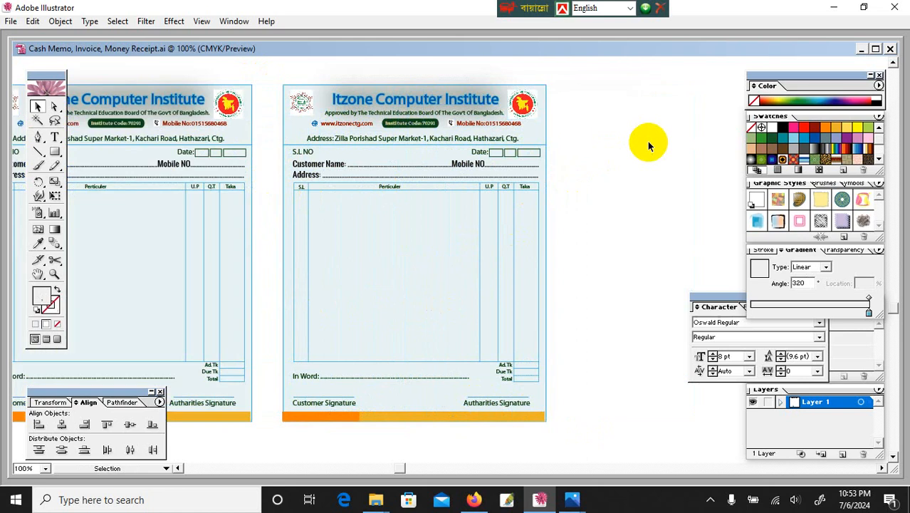
click(518, 189)
right_click(519, 189)
click(545, 225)
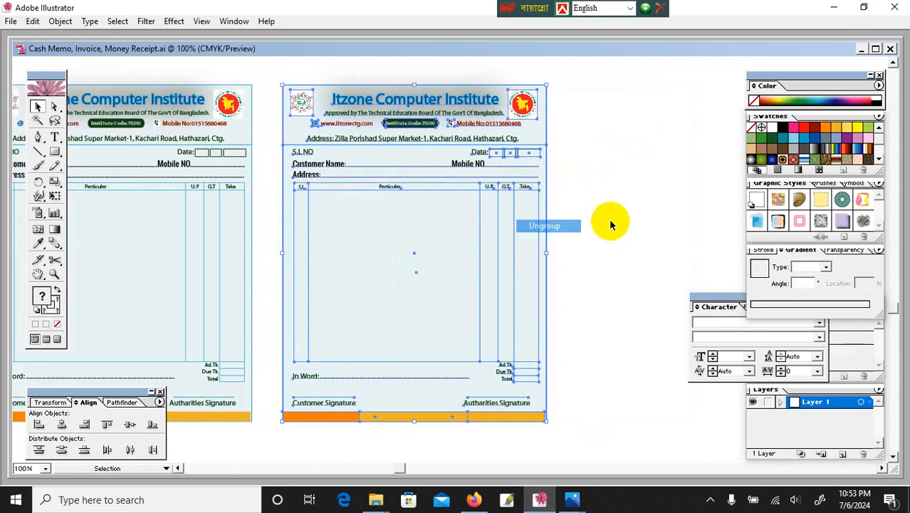
click(610, 219)
- Delete the Taka, Q.T and U.P headings, their column lines and the table frame from the right-hand memo
click(526, 187)
key(Delete)
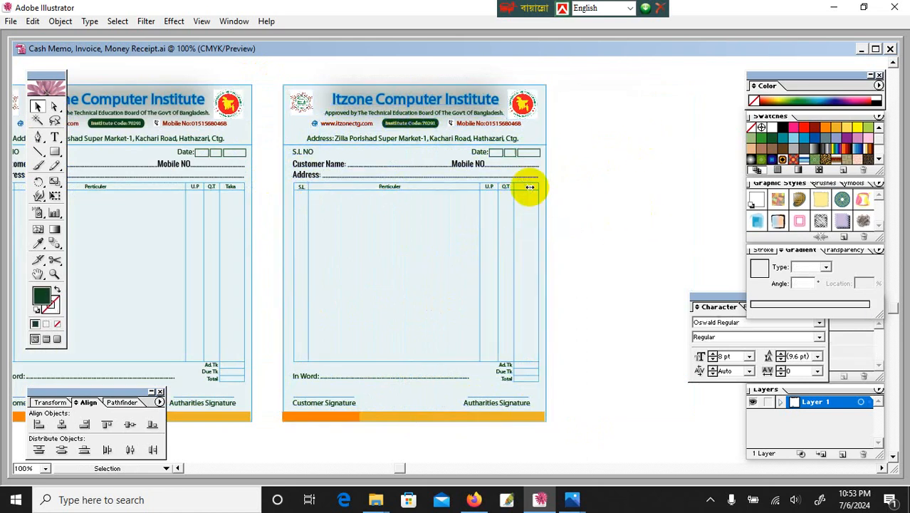
click(512, 189)
click(510, 194)
key(Delete)
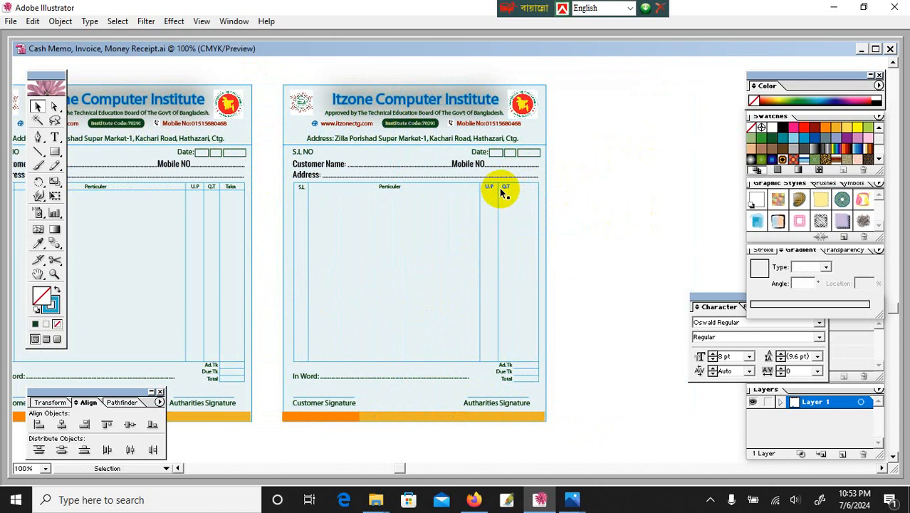
click(503, 190)
key(Delete)
click(499, 190)
key(Delete)
click(503, 191)
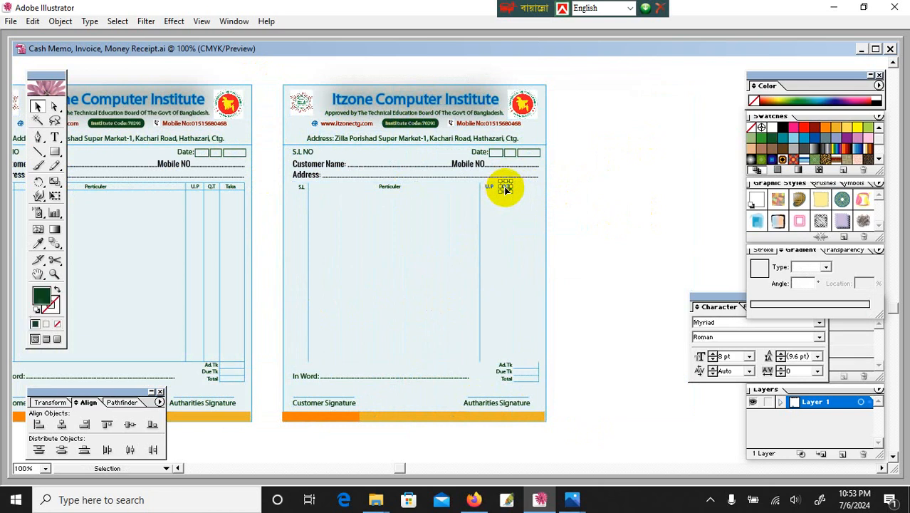
key(Delete)
click(481, 191)
key(Delete)
click(488, 189)
key(Delete)
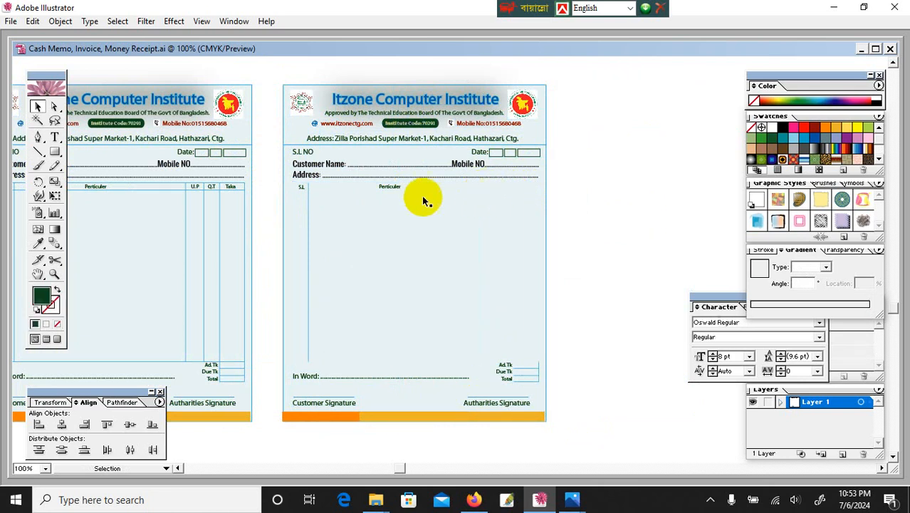
- Delete the Particuler and S.L headings and the remaining column line from the right-hand memo
click(388, 187)
key(Delete)
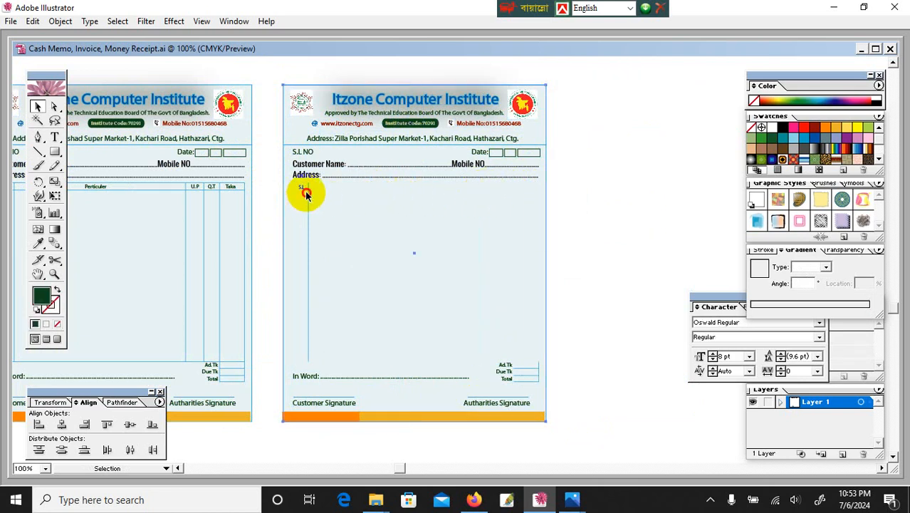
click(308, 201)
key(Delete)
click(302, 189)
key(Delete)
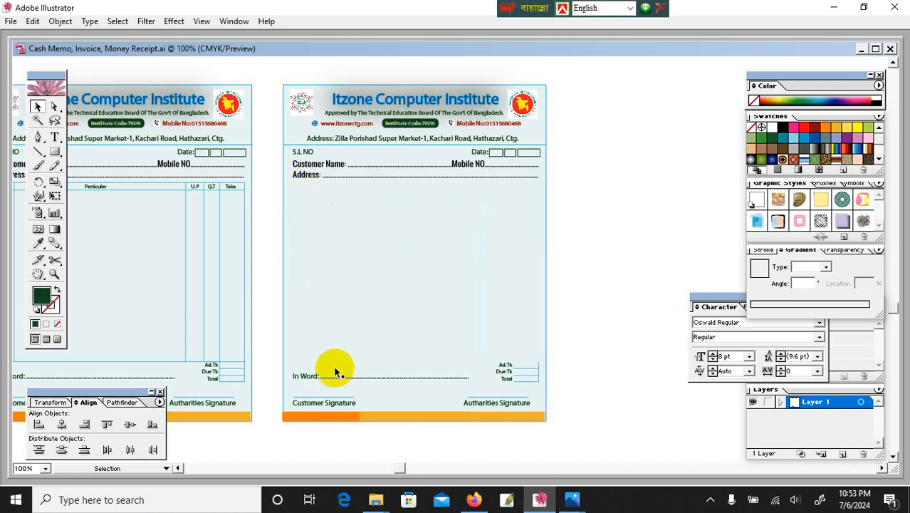
- Try to delete the In Word line from the right-hand memo, and undo the deletion
click(329, 375)
key(Delete)
key(ctrl+z)
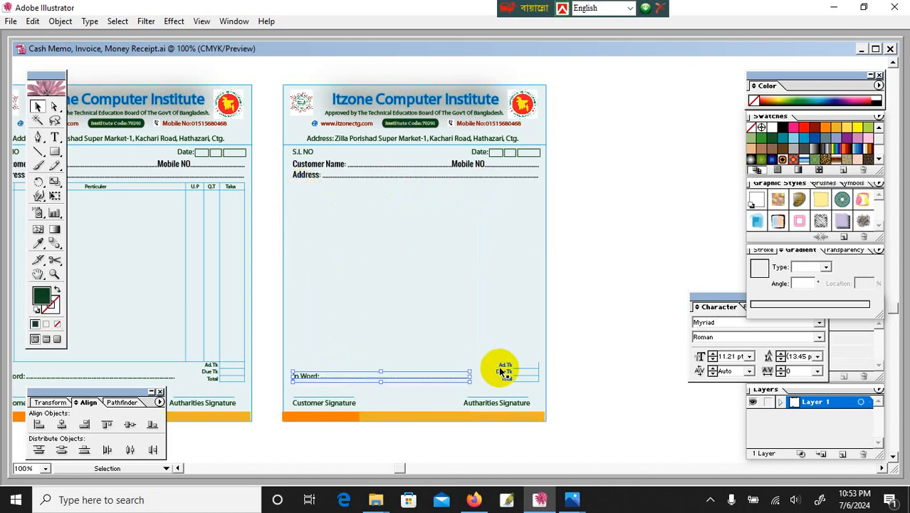
- Delete the Ad.Tk, Due Tk and Total labels together with their amount box lines from the right-hand memo
click(540, 368)
click(504, 371)
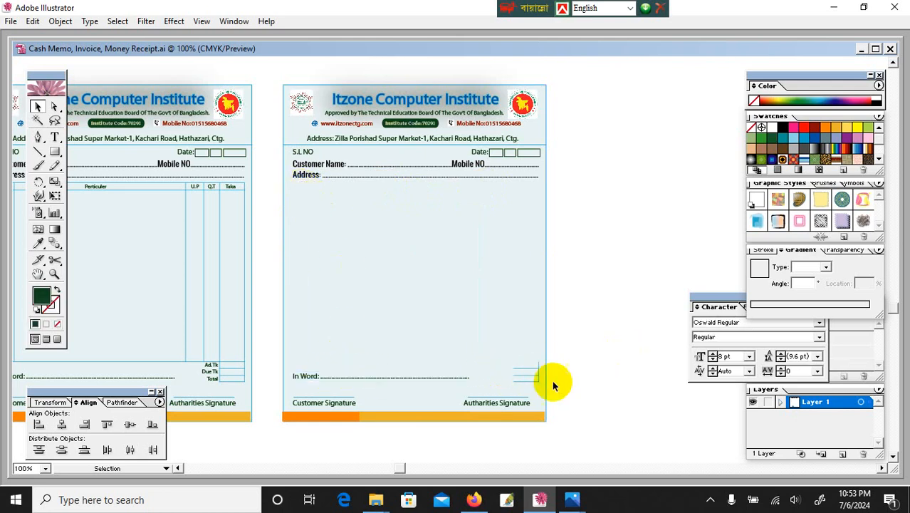
key(Delete)
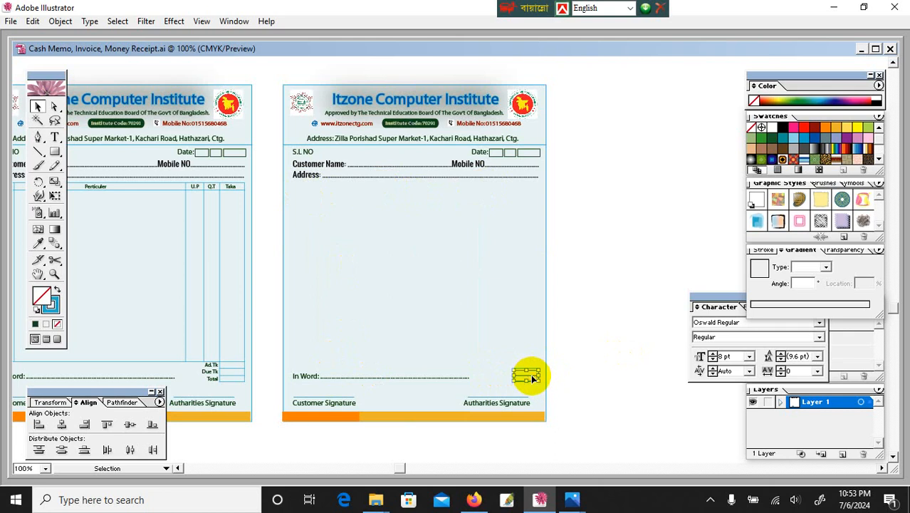
key(Delete)
key(Delete)
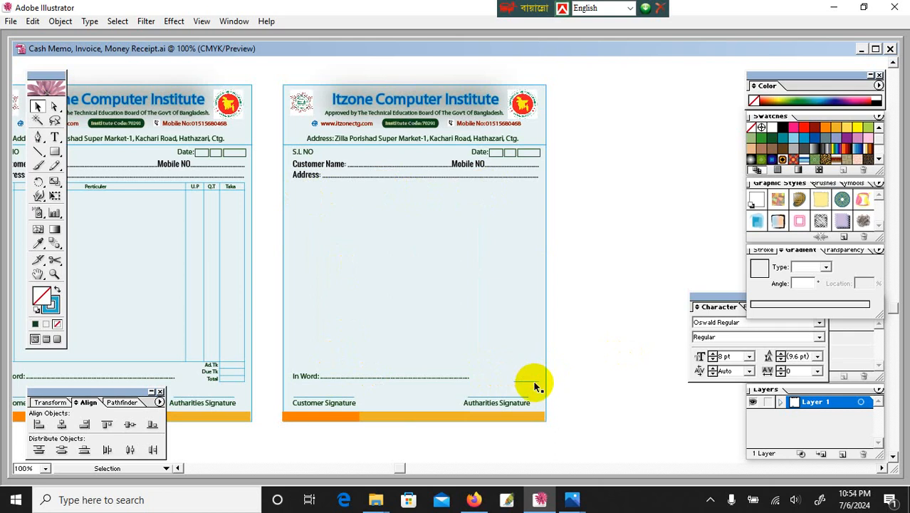
click(535, 382)
key(Delete)
click(600, 368)
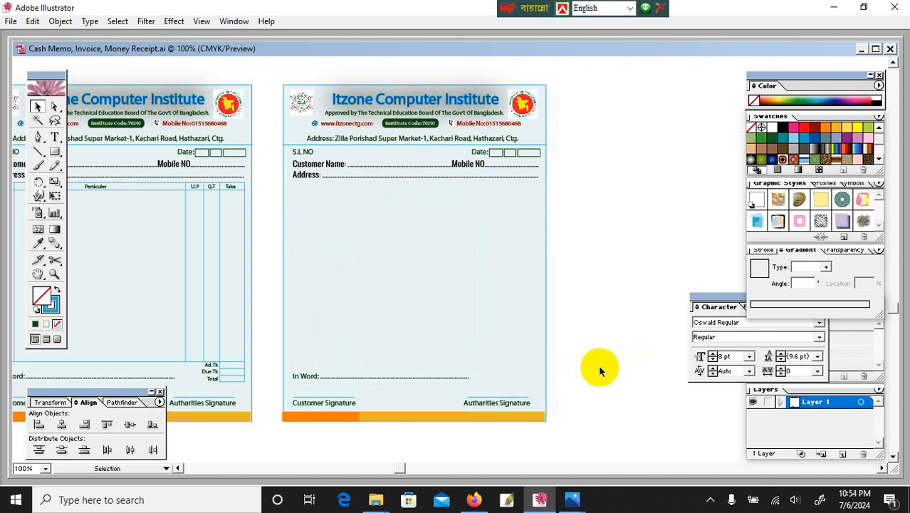
- Set the height of the right-hand memo's background rectangle to 4 in
click(487, 257)
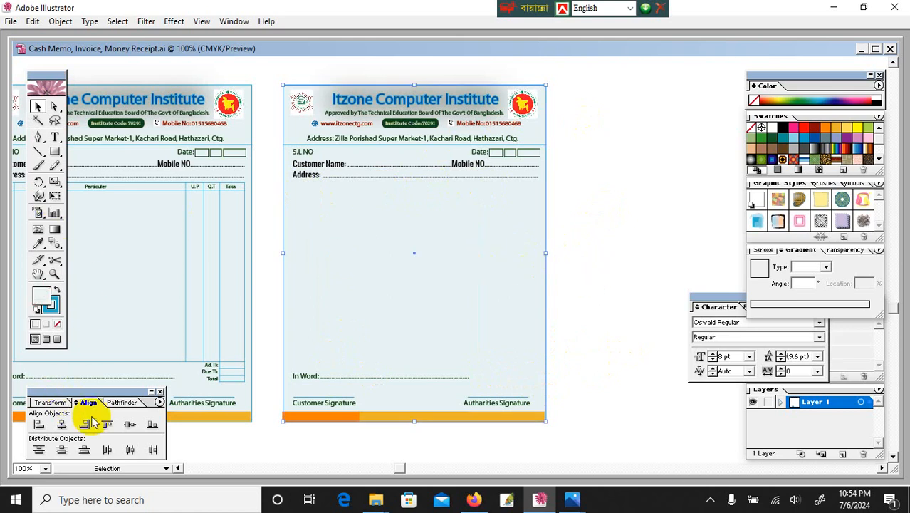
click(52, 403)
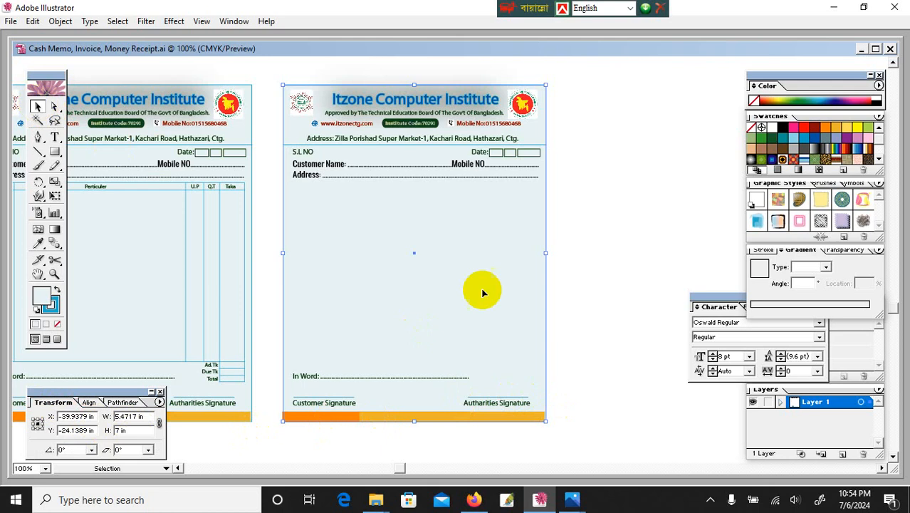
drag(587, 427, 280, 240)
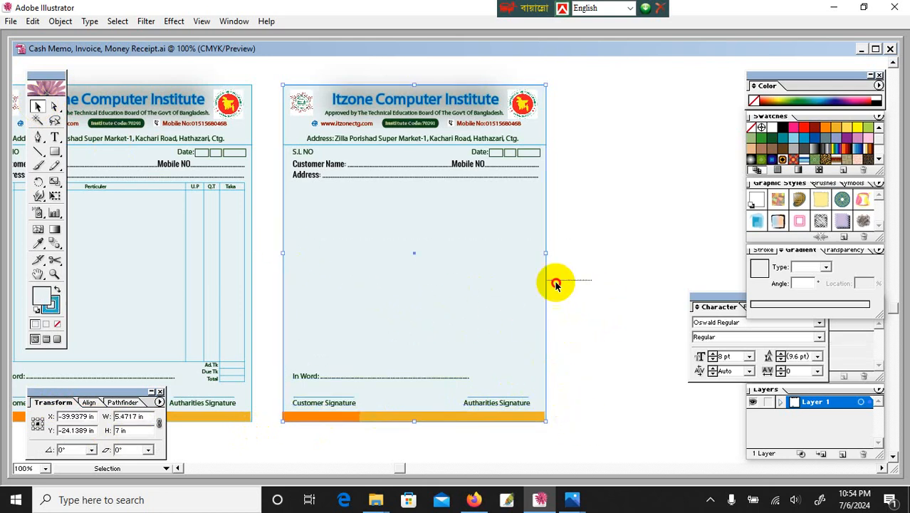
click(121, 430)
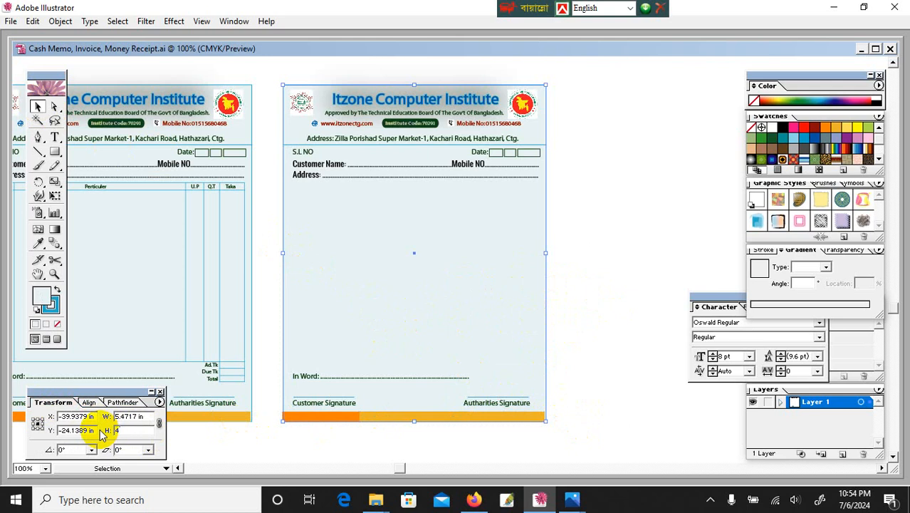
text(4)
key(Return)
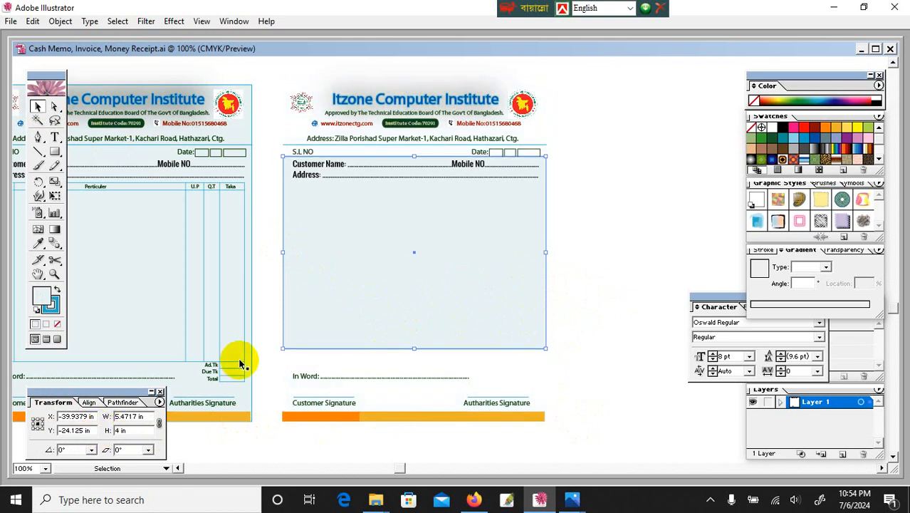
- Move the shortened background rectangle straight up until it covers the institute header
key(Up)
key(Up)
key(Up)
key(Up)
key(Up)
key(Up)
key(Up)
key(Up)
key(Up)
key(Up)
key(Up)
key(Up)
key(Up)
key(Up)
key(Up)
key(Up)
key(Up)
key(Up)
key(Up)
key(Up)
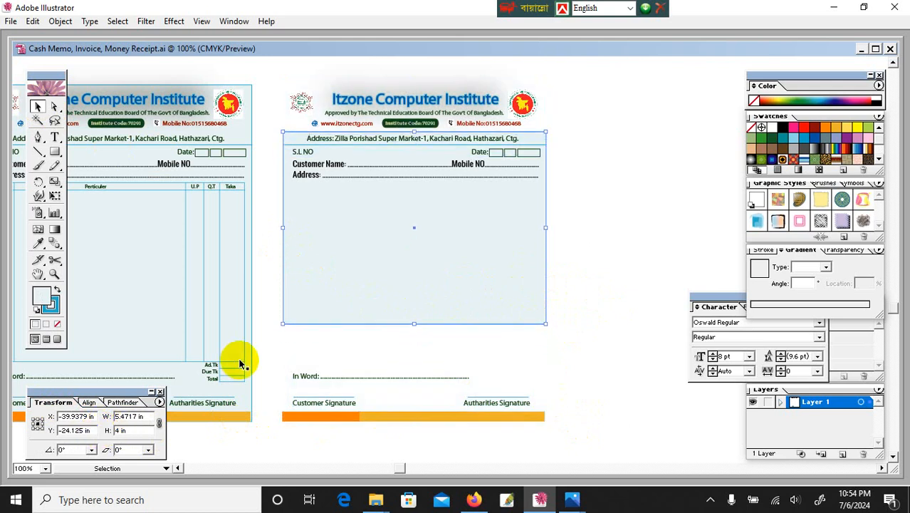
key(Up)
key(Up)
key(Up)
key(Up)
key(Up)
key(Up)
key(Up)
key(Up)
key(Up)
key(Up)
key(Up)
key(Up)
key(Up)
key(Up)
key(Up)
key(Up)
key(Up)
key(Up)
key(Up)
key(Up)
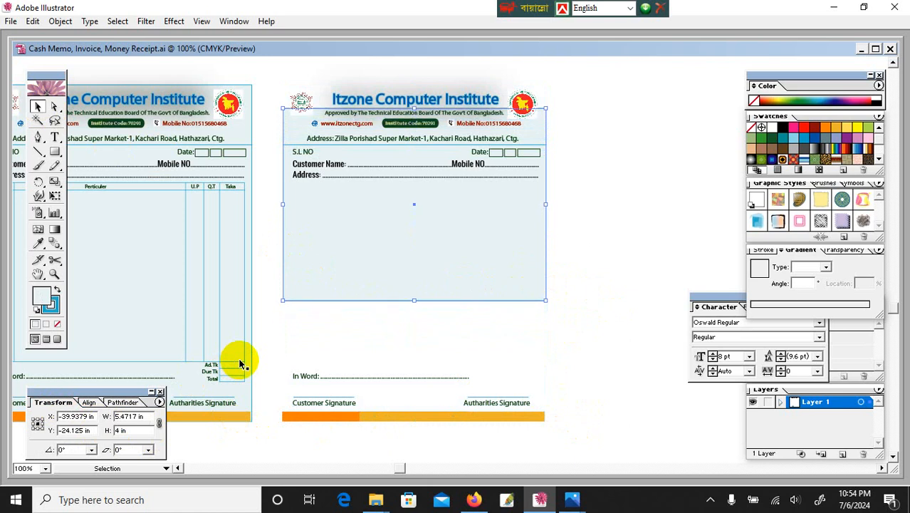
key(Up)
key(Up)
key(Up)
key(Up)
key(Up)
key(Up)
key(Up)
key(Up)
key(Up)
key(Up)
key(Up)
key(Up)
key(Up)
key(Up)
key(Up)
key(Up)
key(Up)
key(Up)
key(Up)
key(Up)
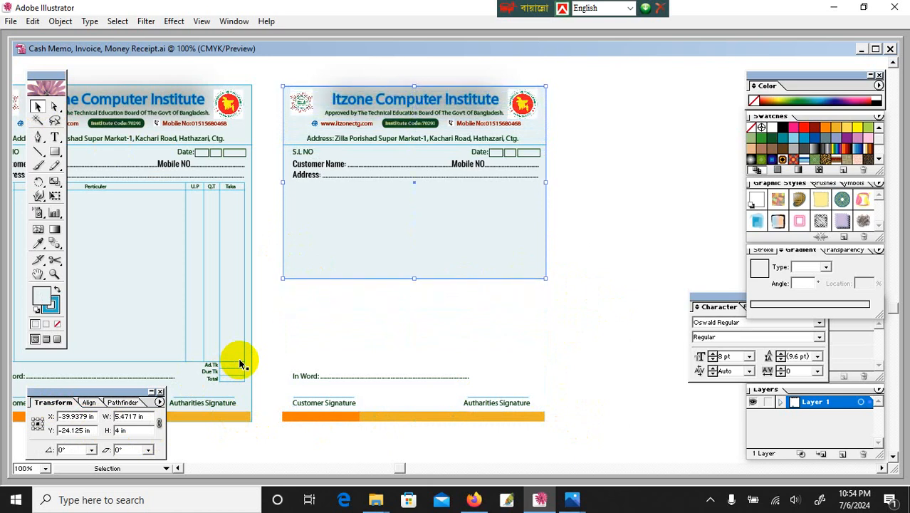
key(Up)
key(Up)
key(Up)
key(Up)
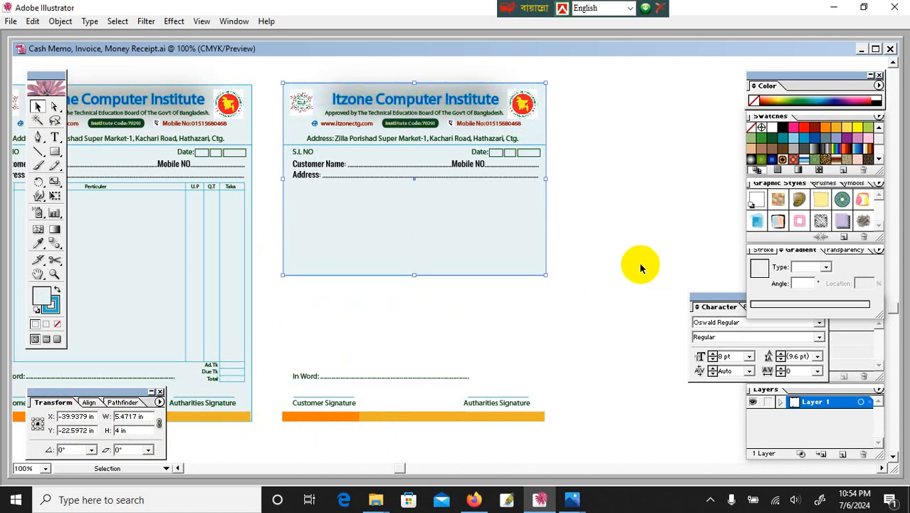
- Move the In Word line, both signature lines and the orange footer bars up to the bottom edge of the shortened background
mouse_move(570, 434)
mouse_down()
mouse_move(234, 373)
mouse_move(291, 362)
mouse_up()
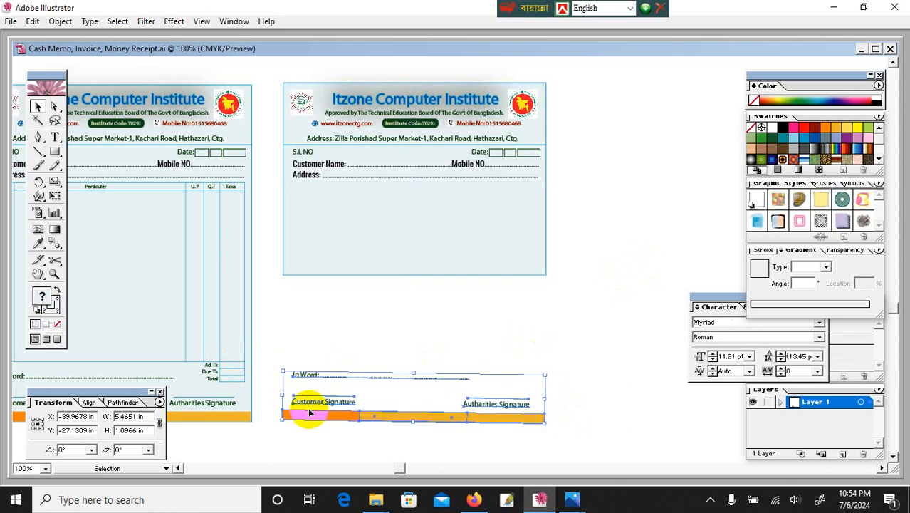
drag(308, 413, 321, 271)
click(399, 346)
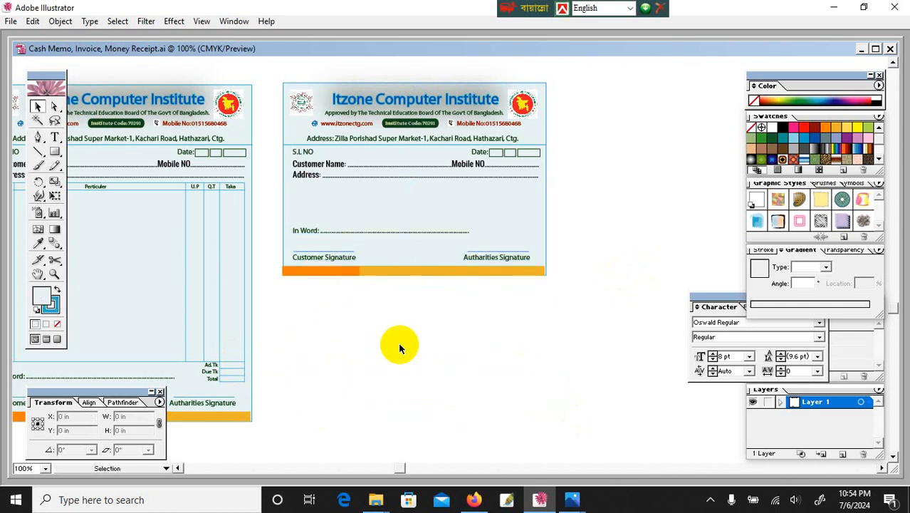
- Examine the shortened receipt's text and layout up close and beside the full-size memo
key(ctrl+equal)
key(ctrl+equal)
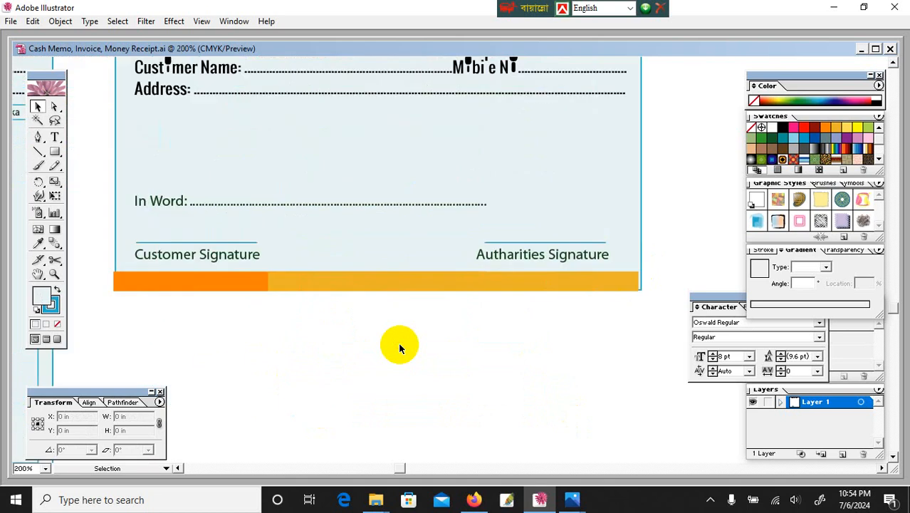
click(38, 274)
drag(324, 241, 368, 376)
click(37, 106)
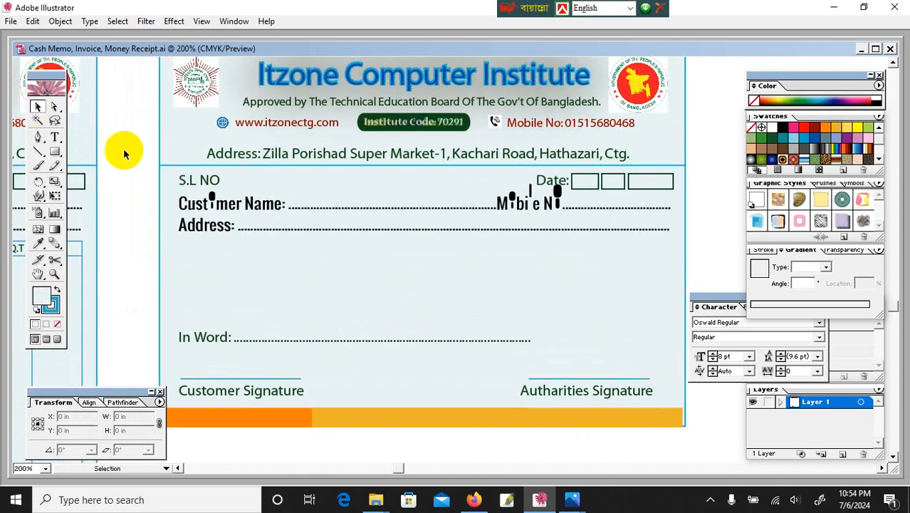
key(ctrl+minus)
key(ctrl+minus)
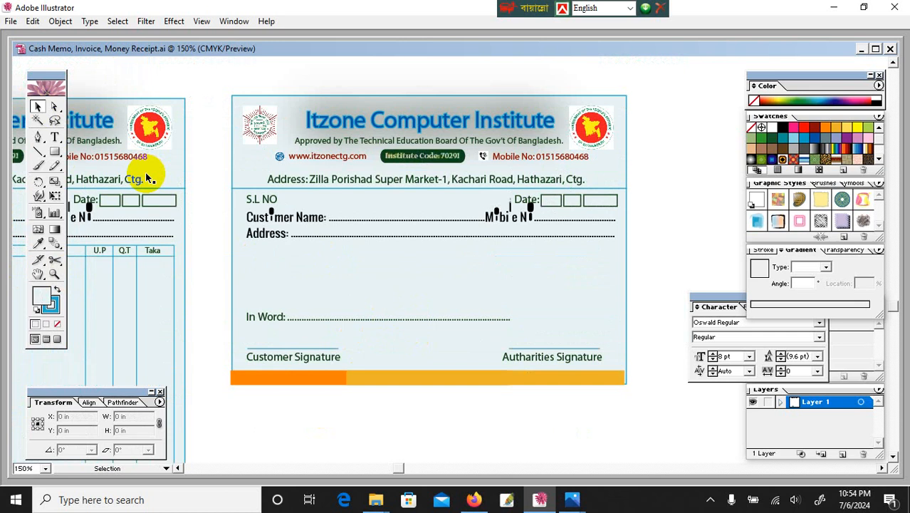
key(ctrl+minus)
key(ctrl+equal)
key(ctrl+equal)
key(ctrl+equal)
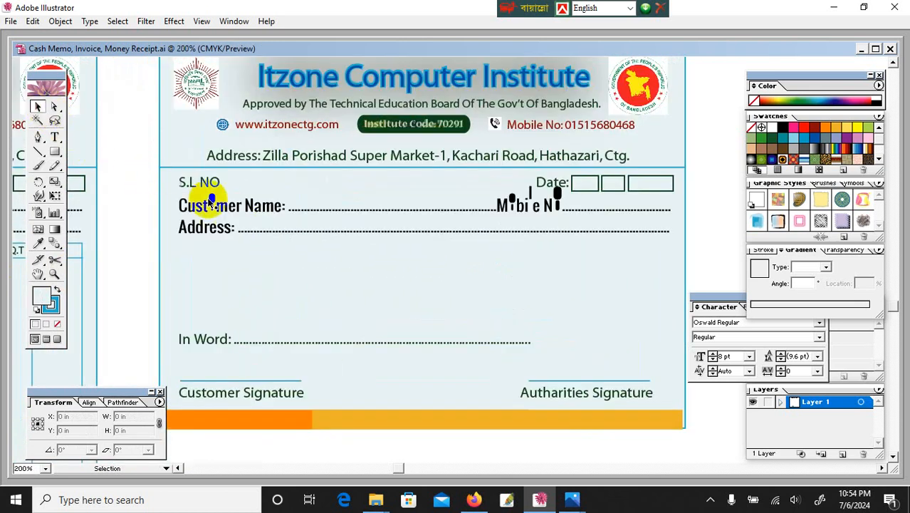
click(234, 206)
click(138, 197)
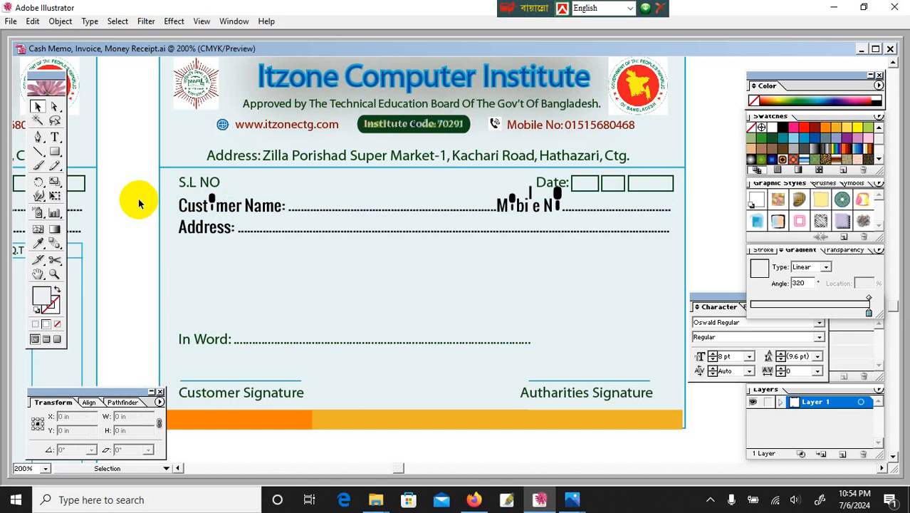
key(ctrl+minus)
key(ctrl+minus)
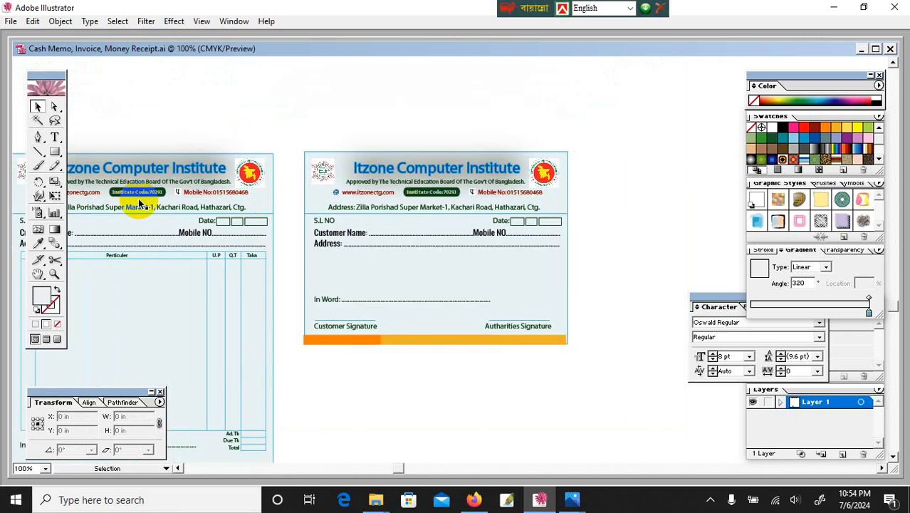
- Change "Customer Name" to "Student Name" on the shortened receipt, and extend its dotted line to the end of the Address line
key(ctrl+plus)
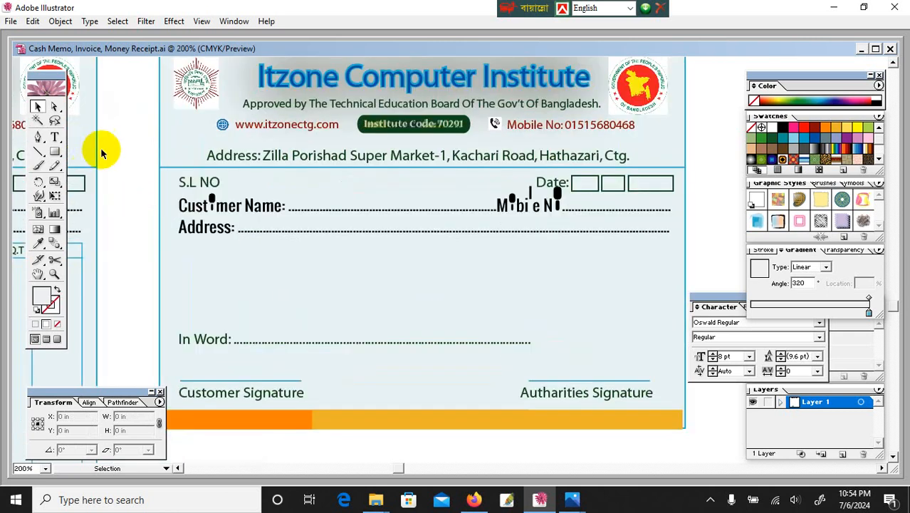
click(54, 137)
click(242, 208)
drag(242, 208, 172, 206)
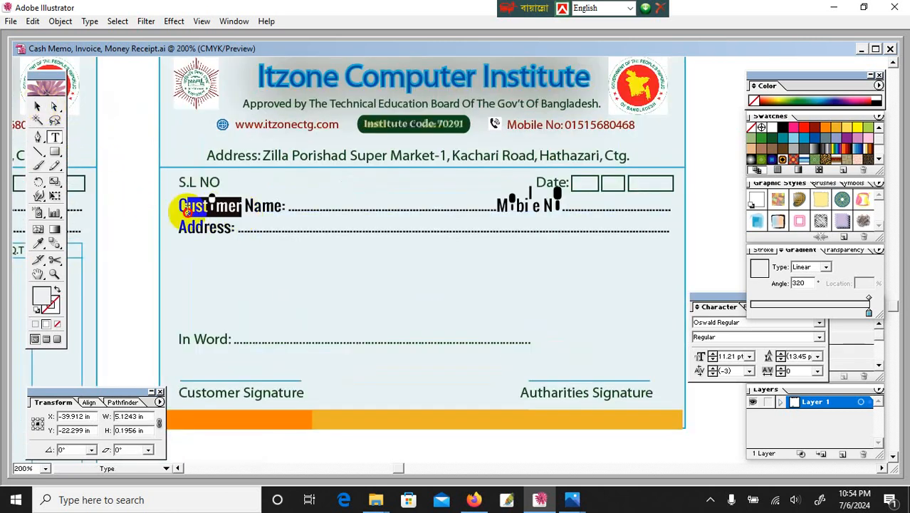
text(Student)
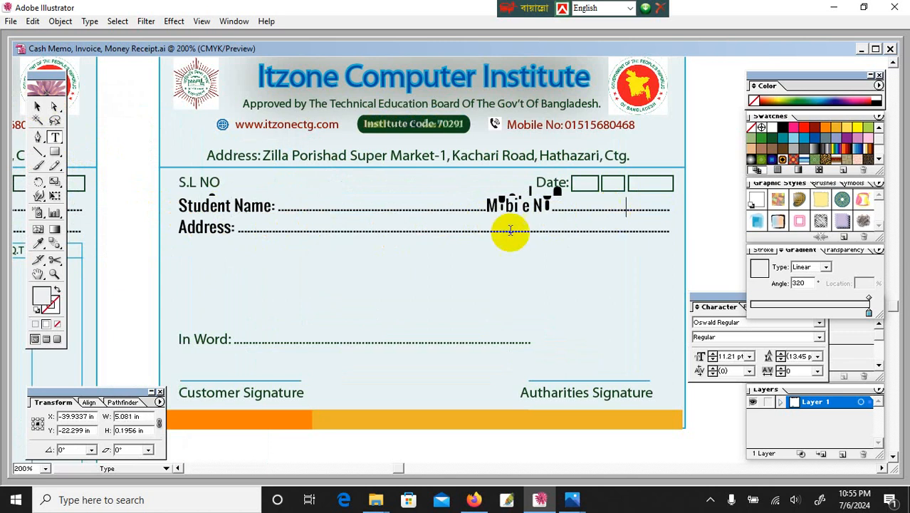
click(37, 108)
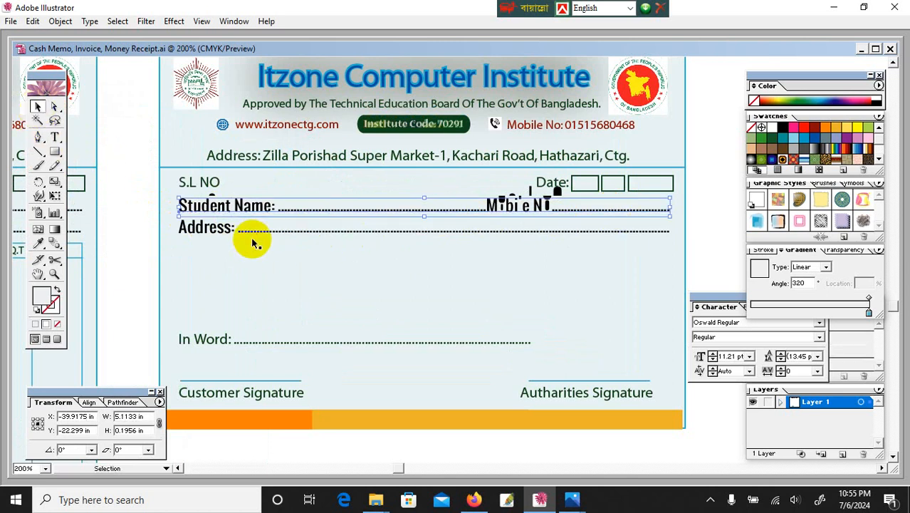
- Move the Student Name and Address lines down together, leaving room for one more text line below S.L NO
click(223, 228)
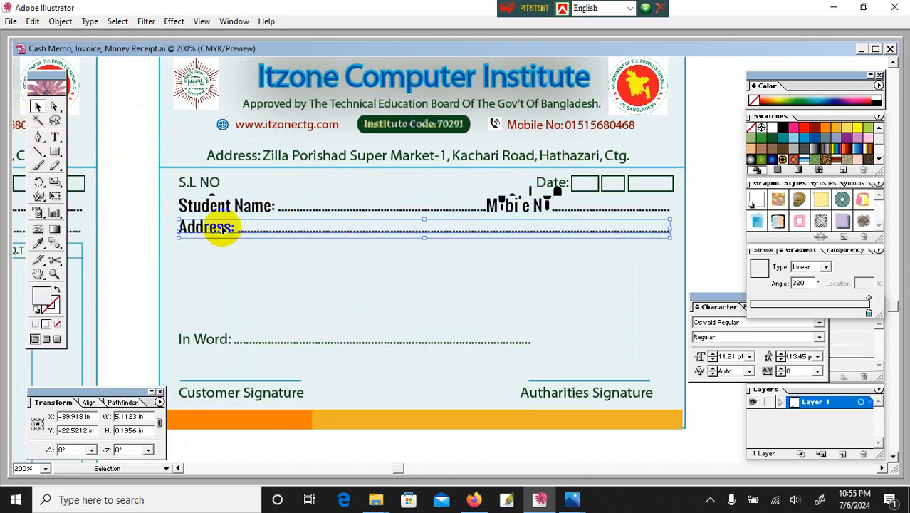
click(201, 184)
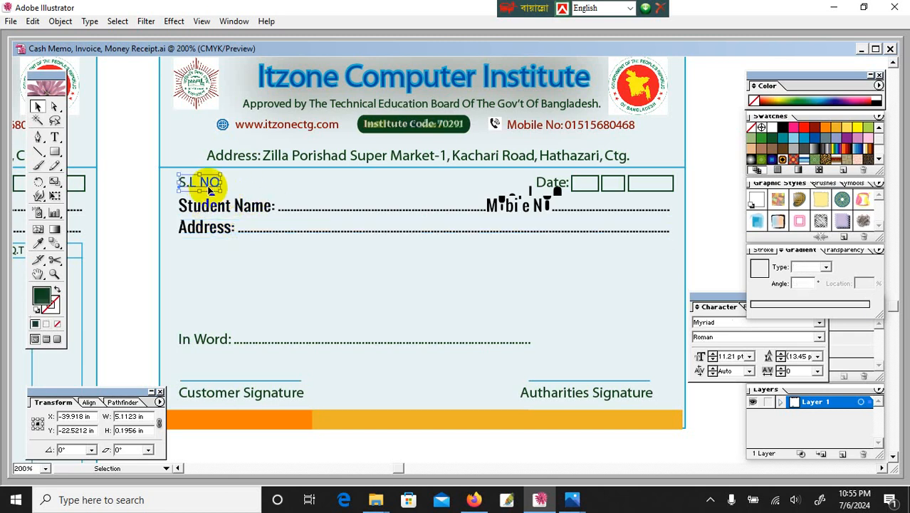
click(184, 206)
shift+click(205, 227)
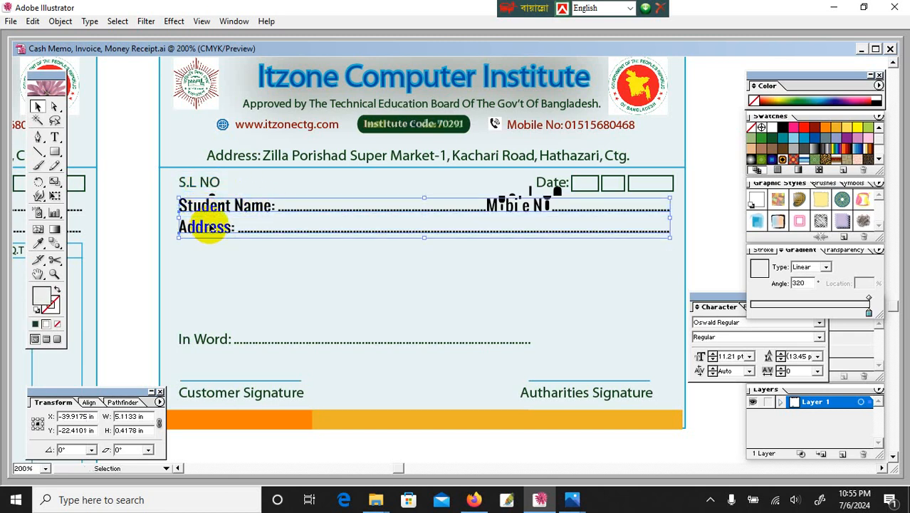
drag(217, 212, 218, 233)
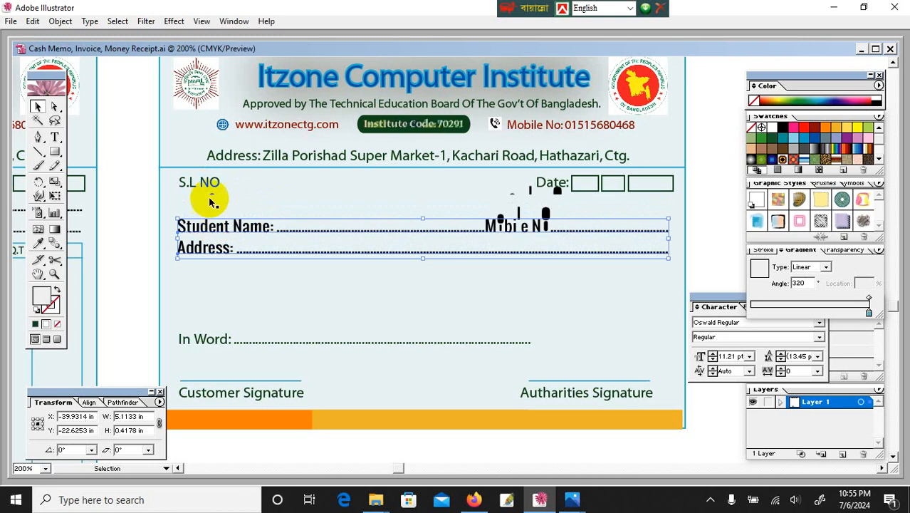
- Place a copy of the "S.L NO" text directly below it and change the copy to "Registration No."
click(204, 187)
drag(205, 188, 173, 207)
double_click(204, 206)
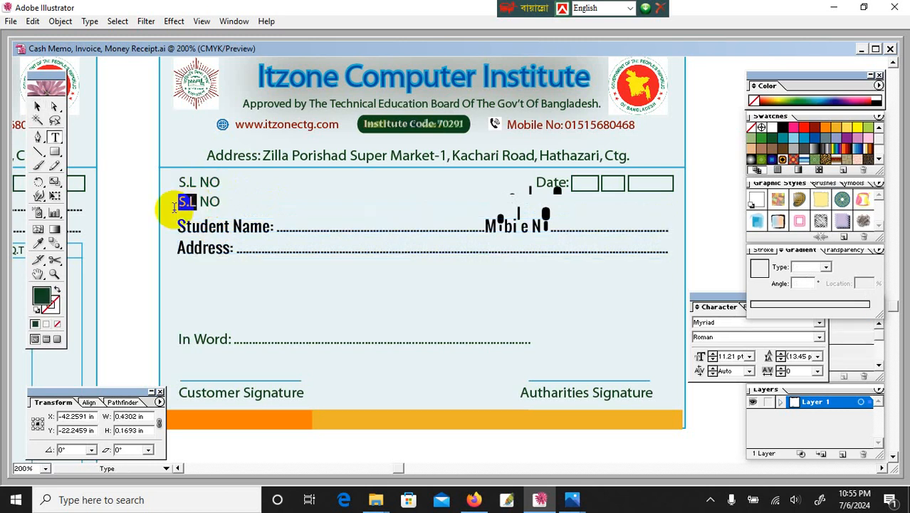
text(Registration)
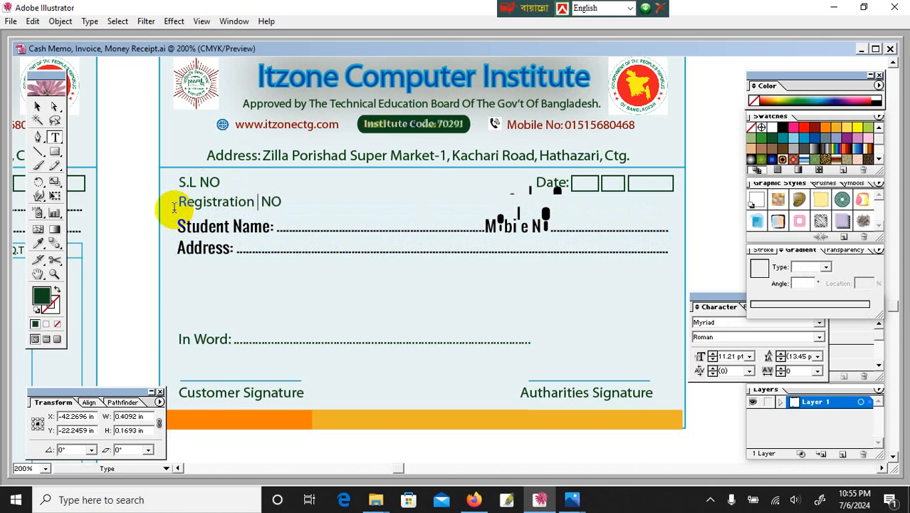
double_click(268, 203)
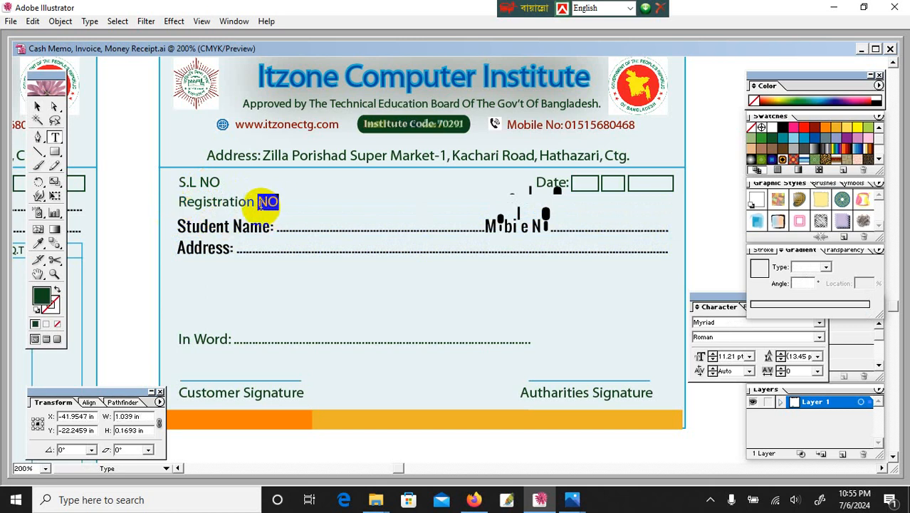
text(No.)
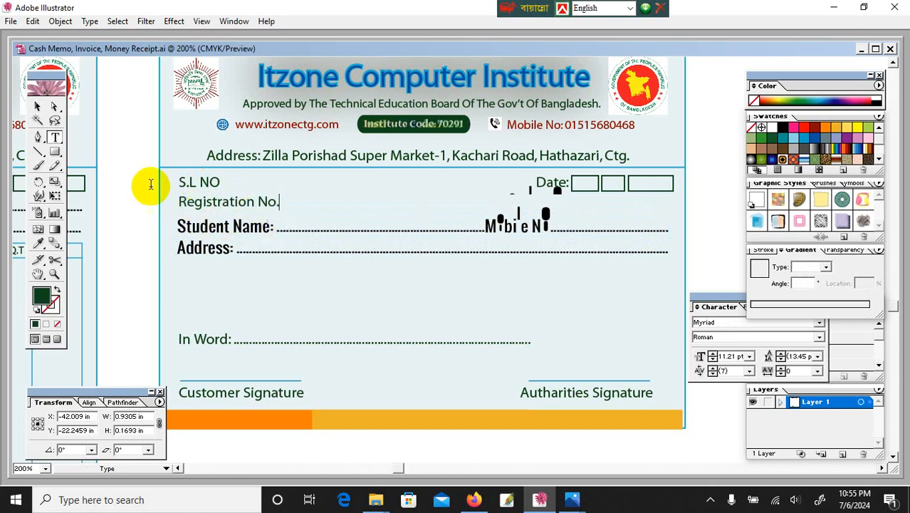
click(38, 107)
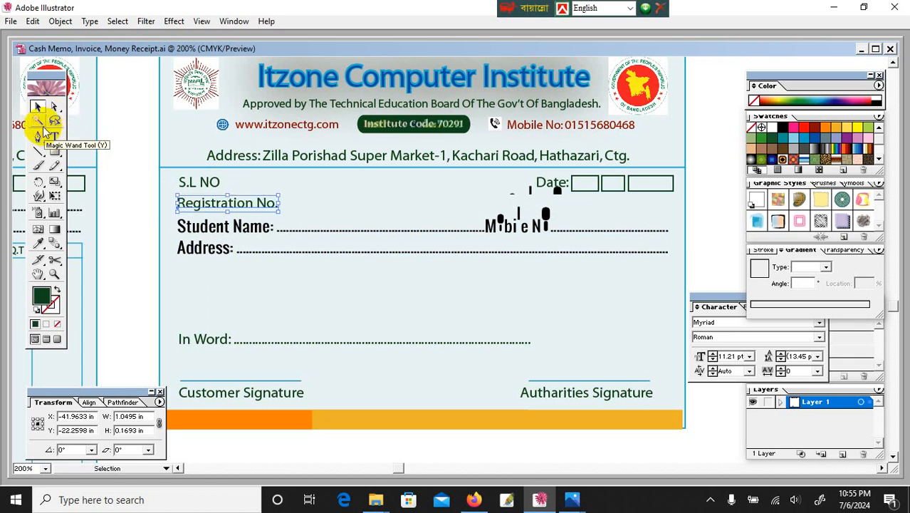
click(132, 123)
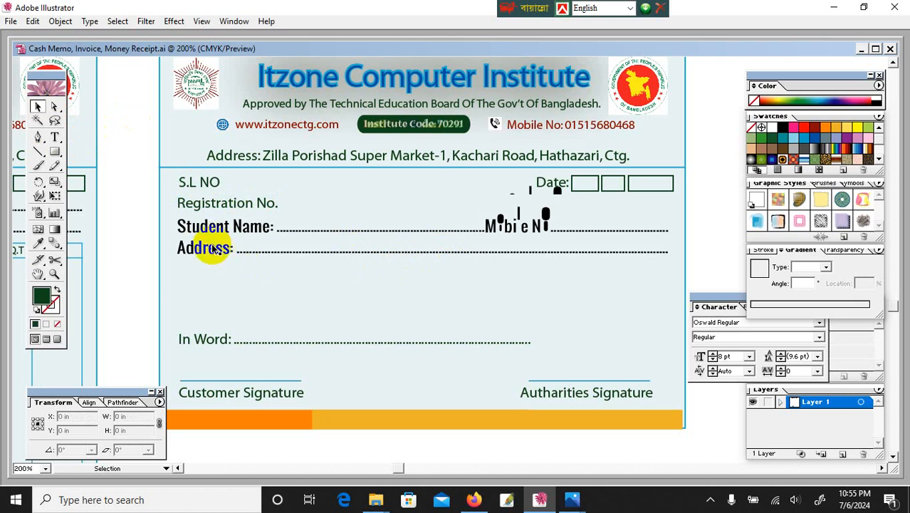
- Copy the Address line directly below itself and replace the copy's whole text with "Course:"
drag(204, 246, 215, 275)
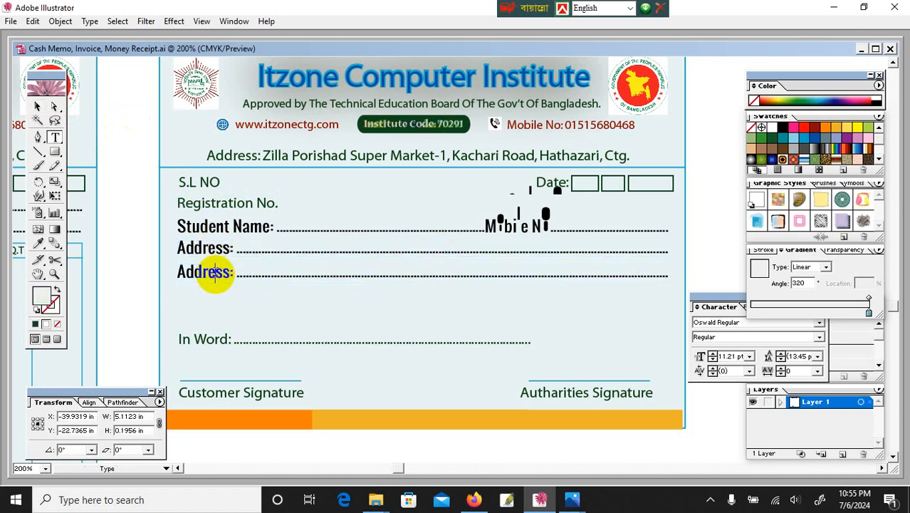
triple_click(215, 274)
text(Course:)
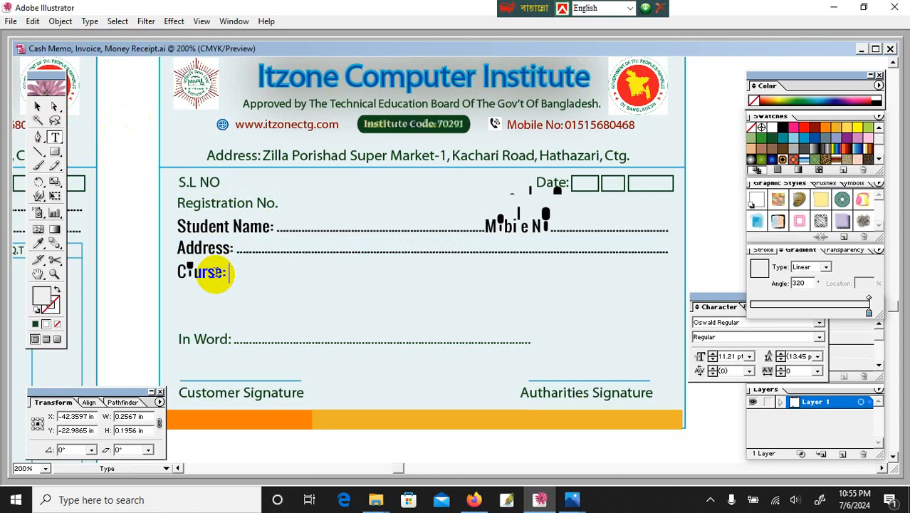
click(55, 152)
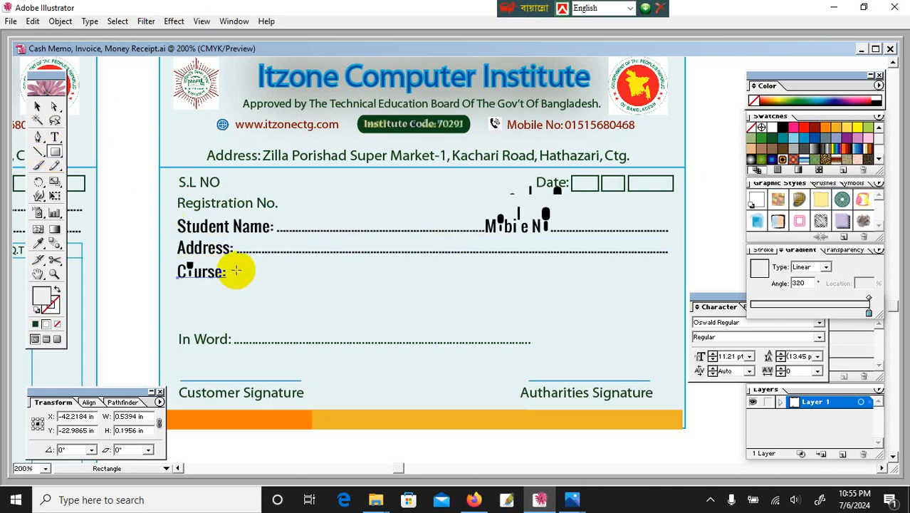
click(37, 105)
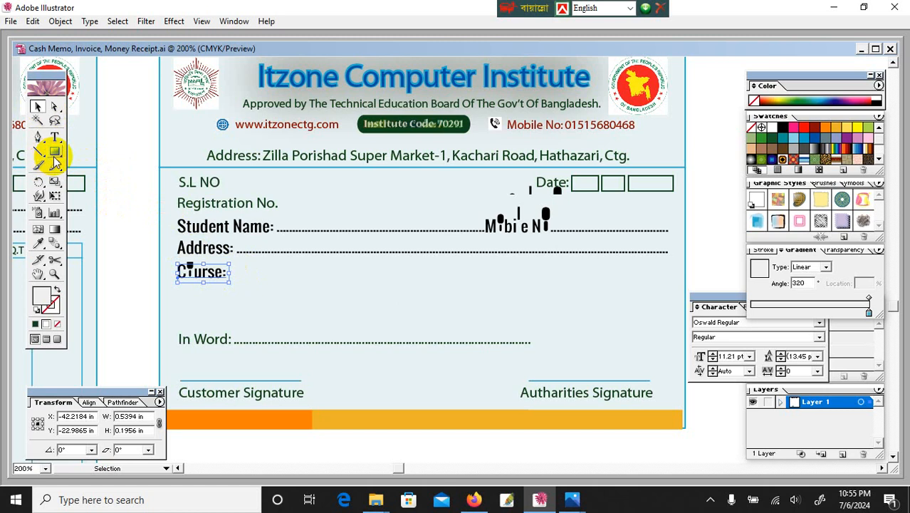
- Draw a small yellow rounded rectangle centred below the Address line and place the "Course:" label on it as a heading
drag(55, 152, 84, 153)
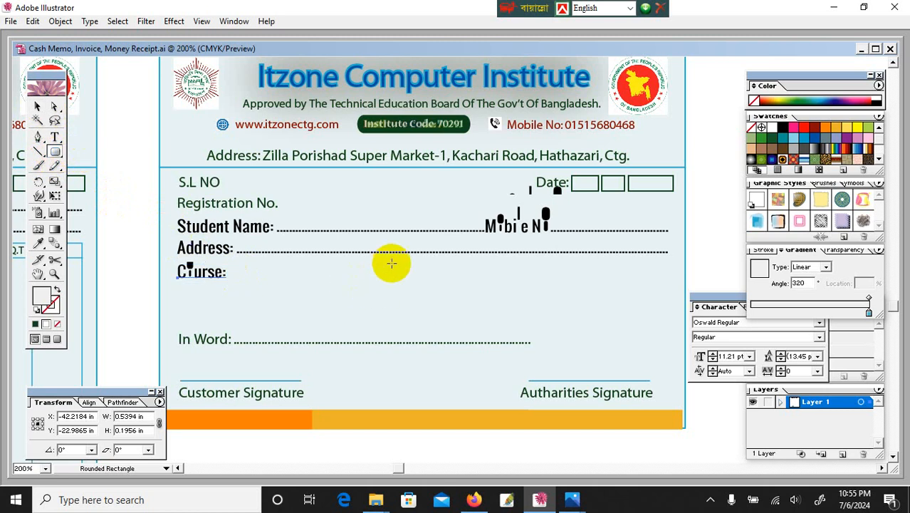
drag(393, 264, 432, 277)
click(38, 107)
drag(197, 278, 447, 274)
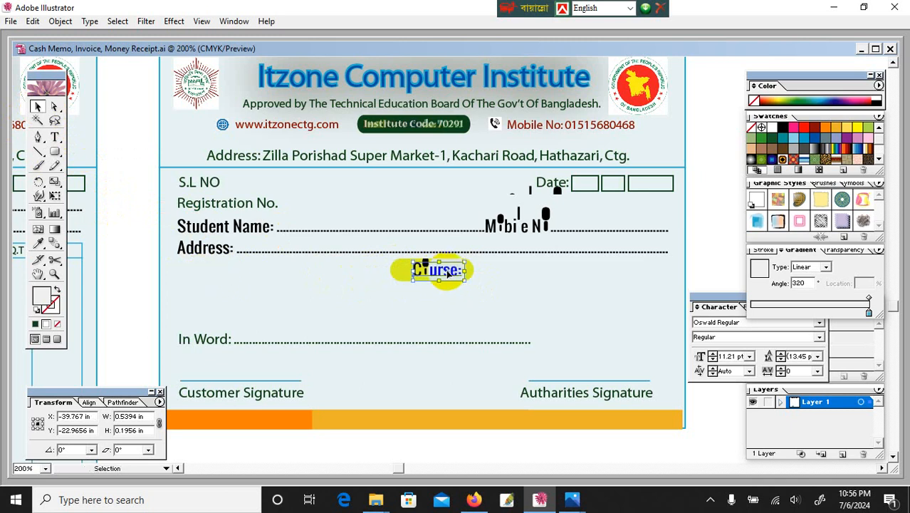
click(668, 265)
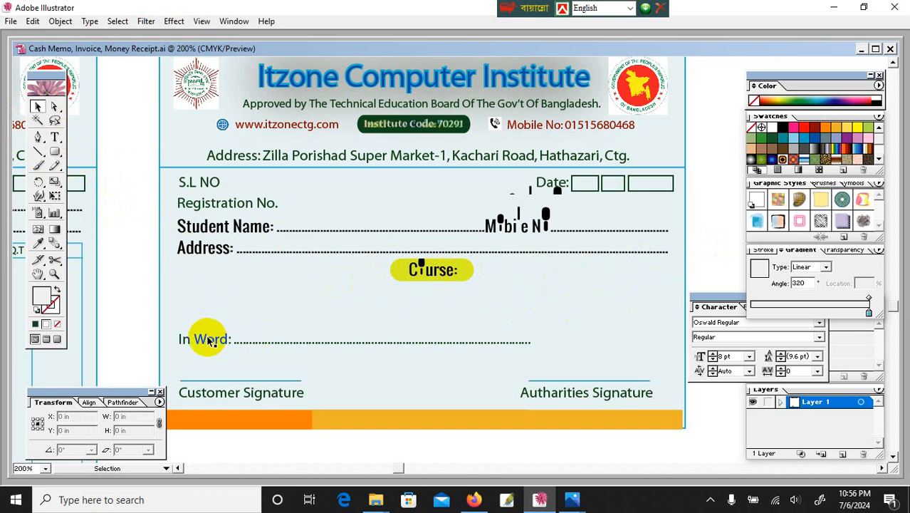
- Move the In Word line slightly down towards the signatures, and change "Customer Signature" to "Student Signature"
drag(208, 340, 209, 352)
key(t)
click(206, 392)
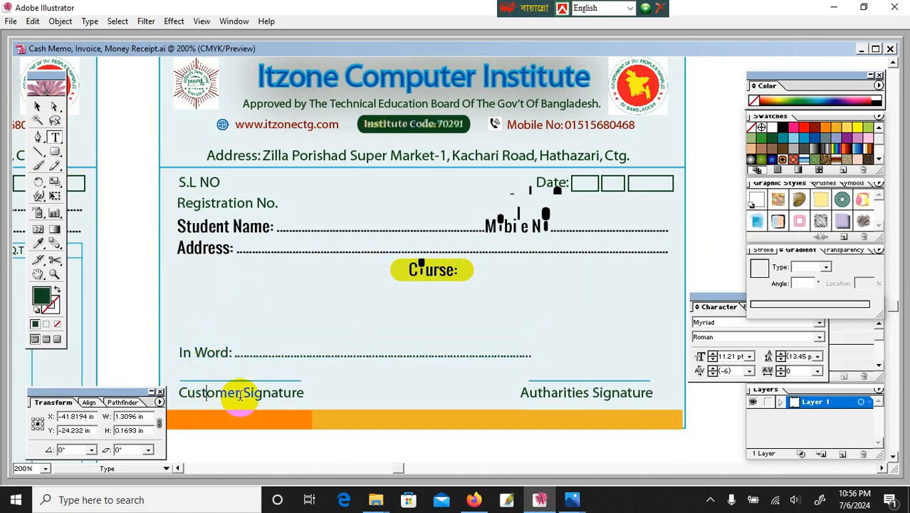
drag(238, 392, 165, 403)
text(Student)
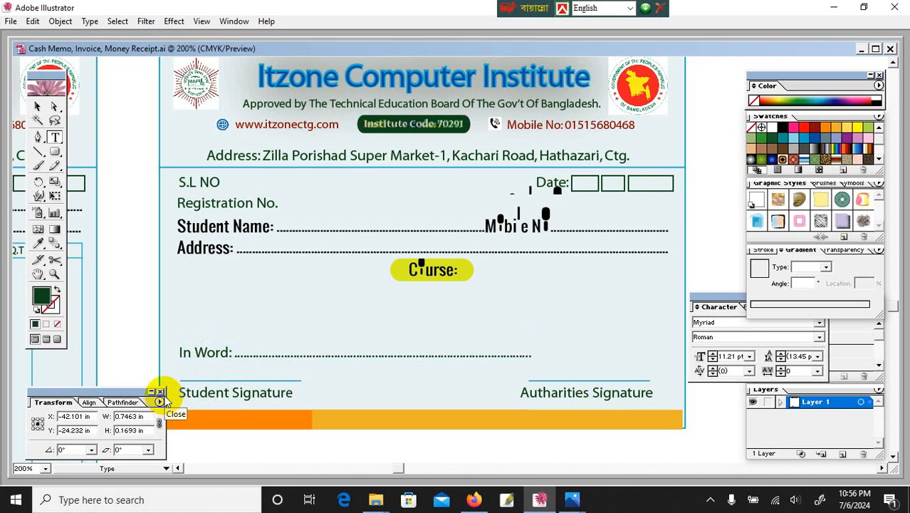
click(37, 106)
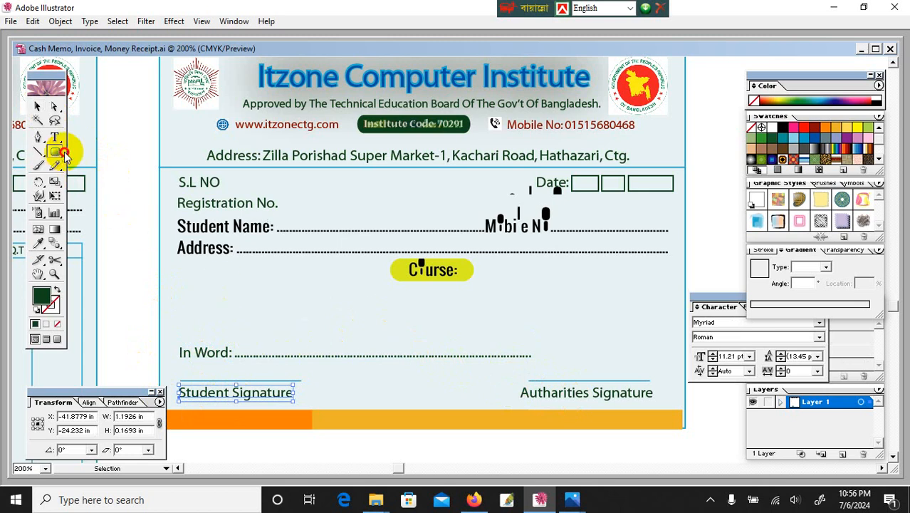
- Draw a small dark green checkbox rectangle, about 0.18 by 0.15 in, at the left margin below the Course heading
drag(56, 152, 68, 153)
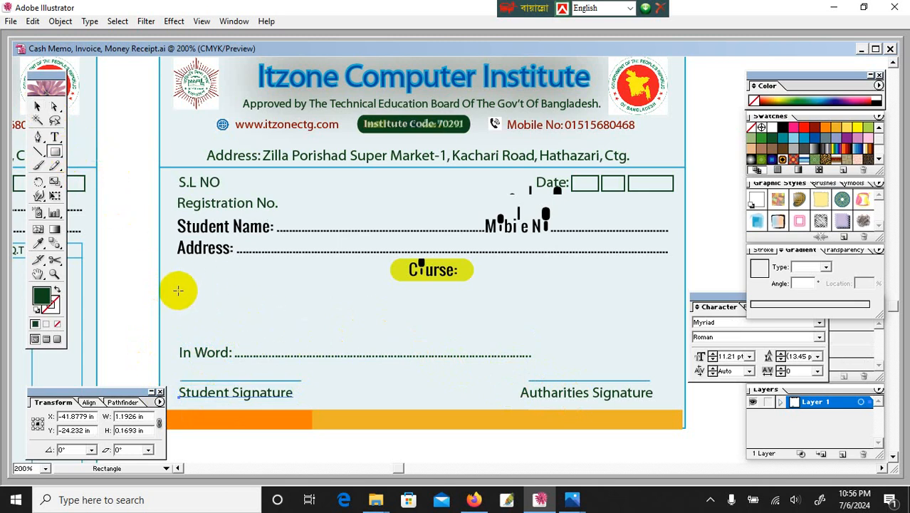
drag(185, 301, 195, 304)
click(37, 107)
click(119, 203)
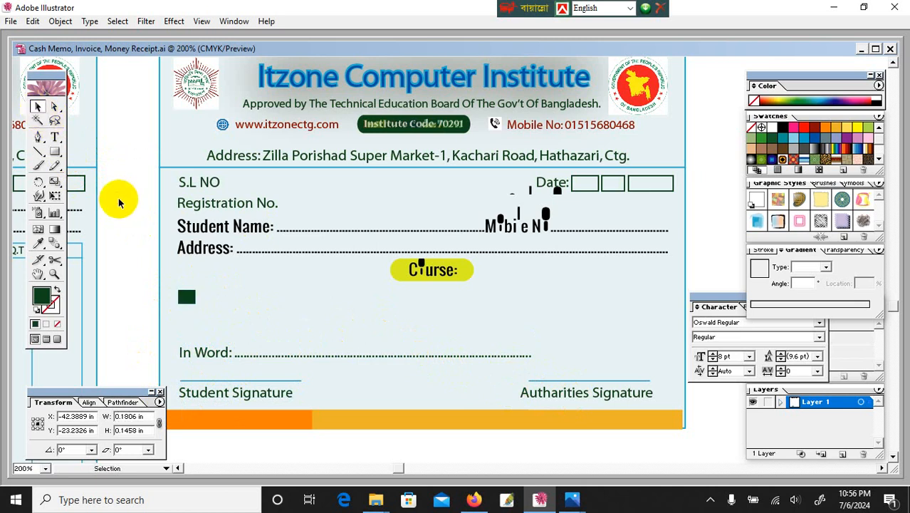
- Place a copy of the In Word line beside the green box and replace its text with "Computer Office Application"
drag(203, 352, 223, 304)
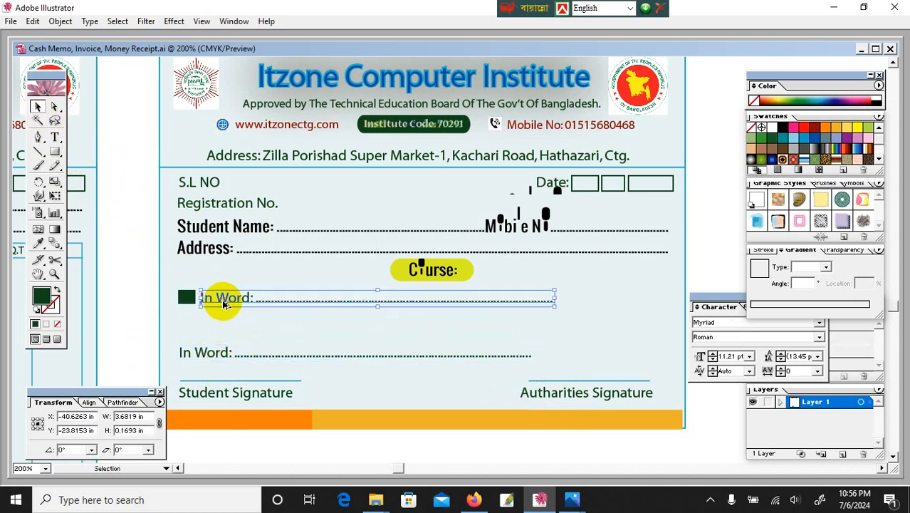
key(t)
click(226, 300)
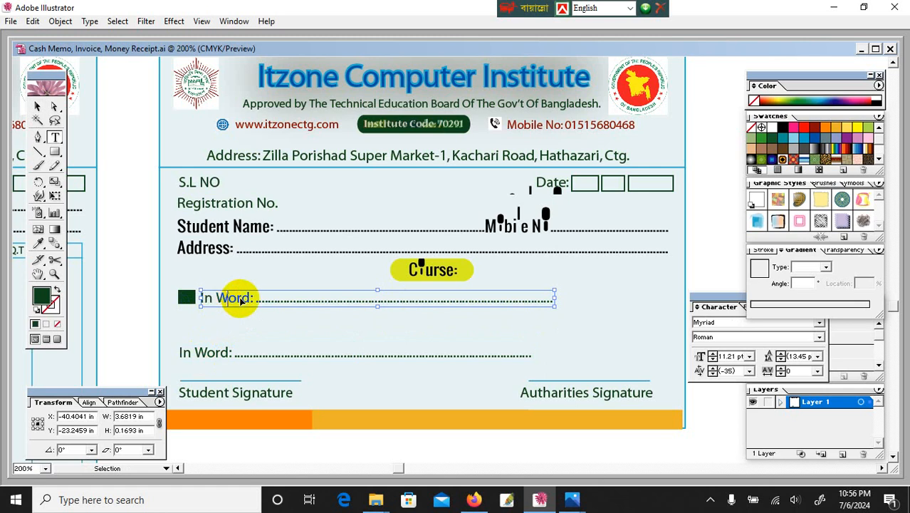
key(ctrl+a)
text(Co)
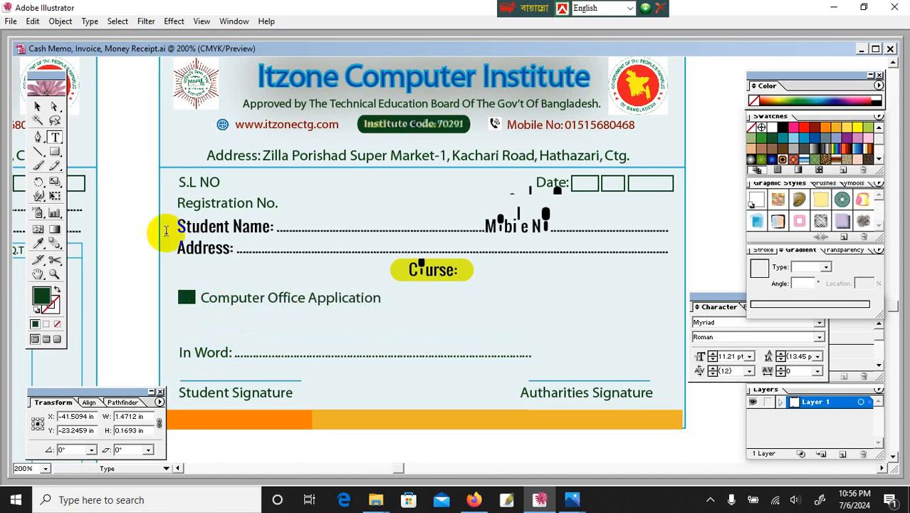
- Duplicate the green box with its course label one row down, and copy both rows across to form a second column
click(37, 106)
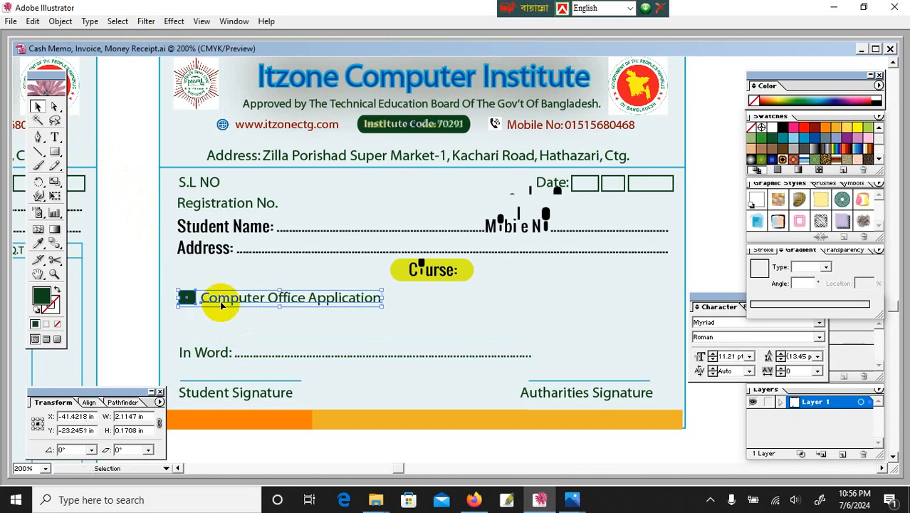
drag(236, 297, 235, 322)
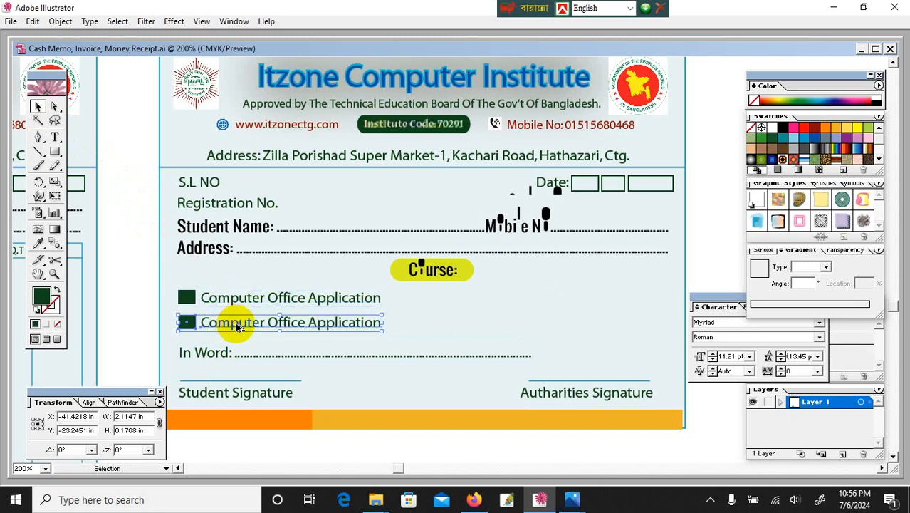
shift+click(187, 303)
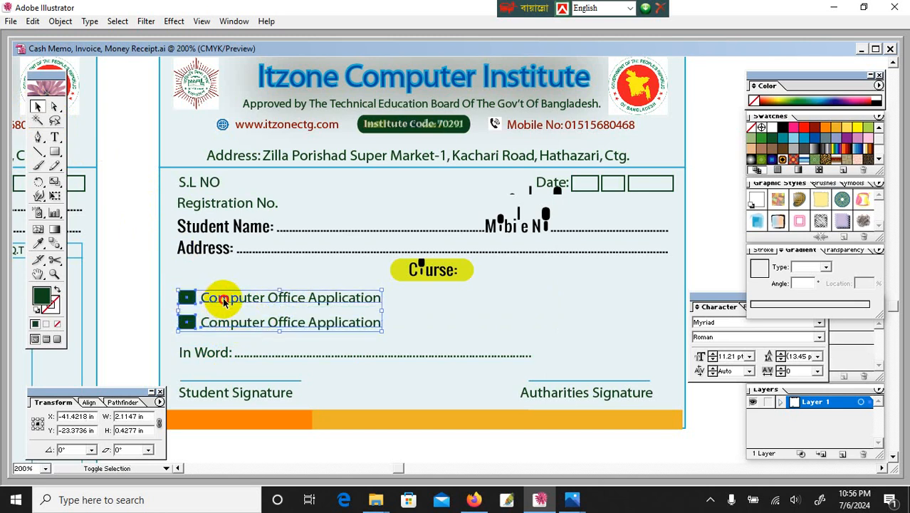
drag(187, 324, 401, 331)
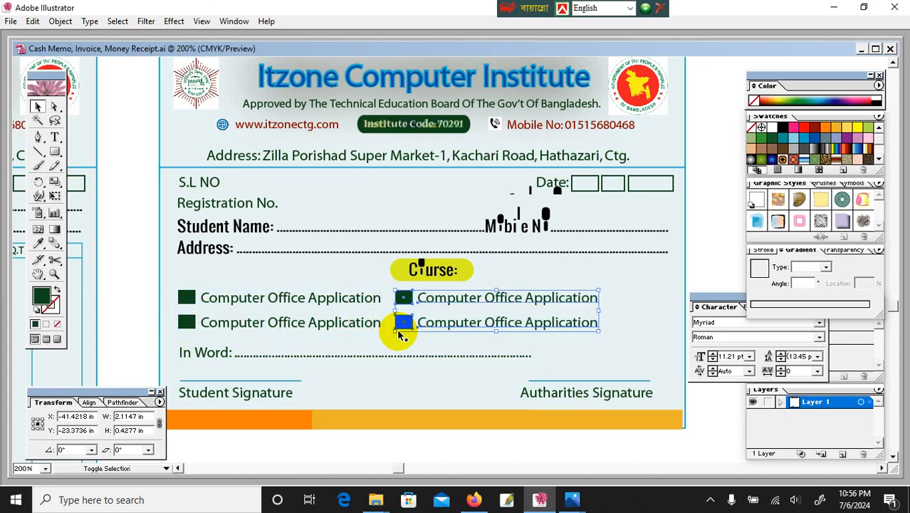
click(715, 251)
- Change the lower-left course label to "Graphics Design" and the upper-right course label to "Computer Hardware"
double_click(319, 329)
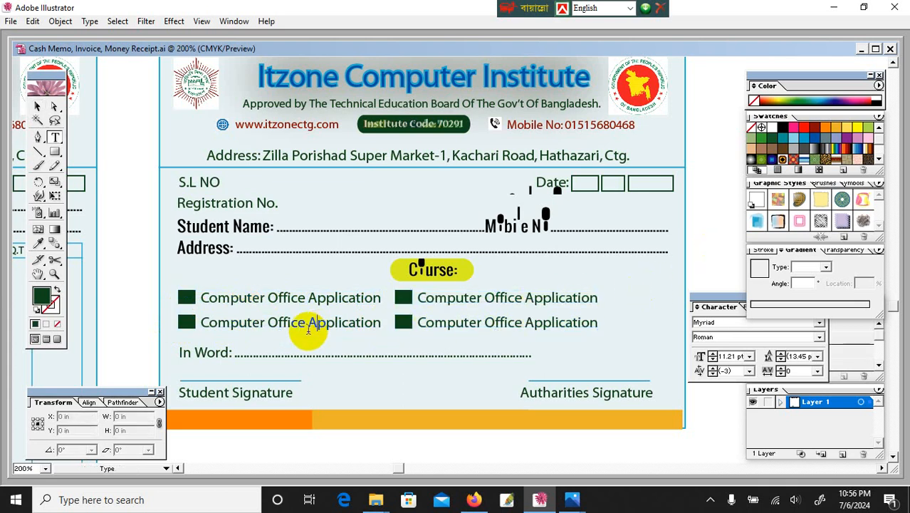
drag(203, 325, 386, 326)
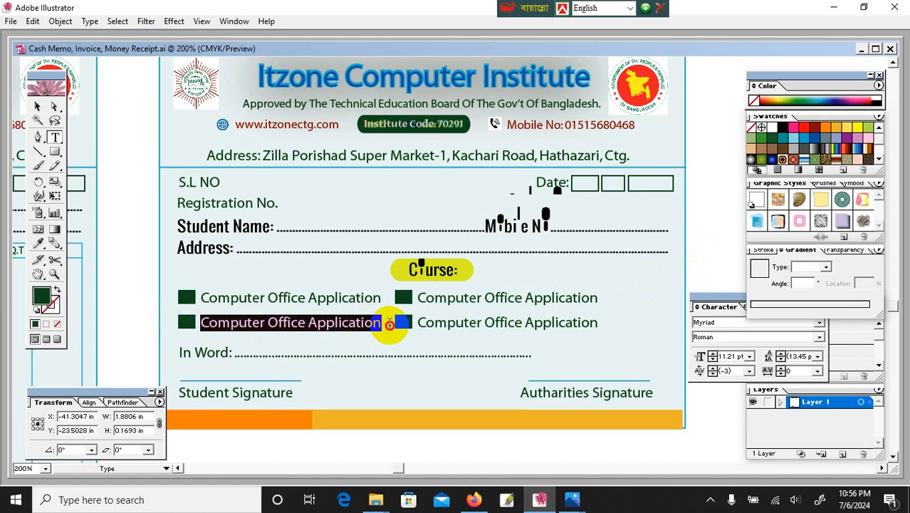
text(Graphics Design)
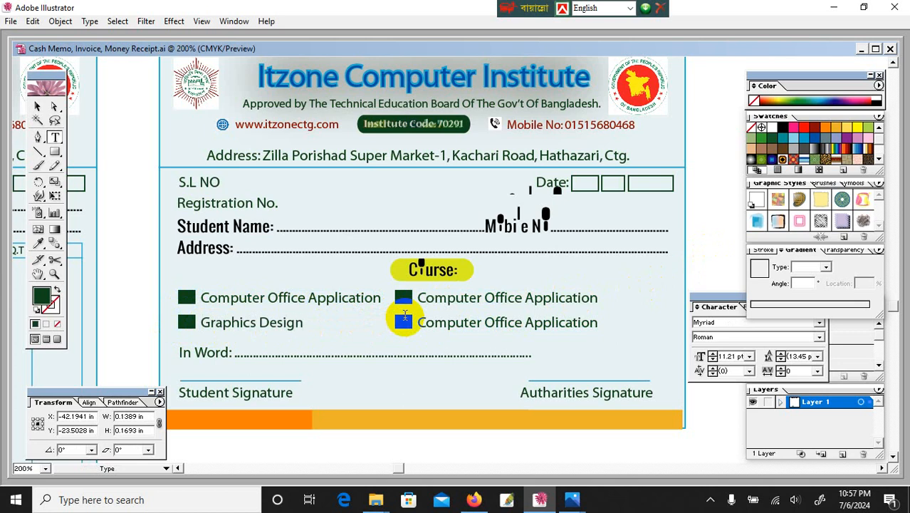
drag(485, 302, 625, 303)
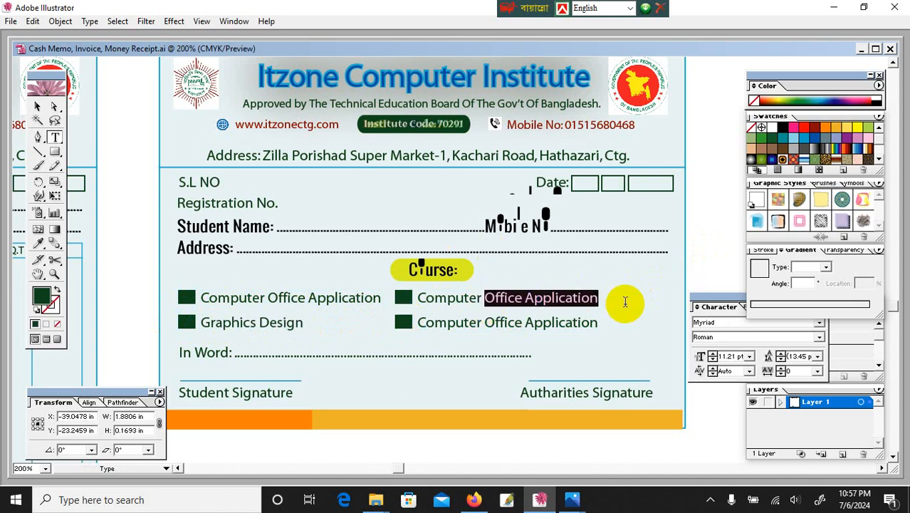
text(Hardware)
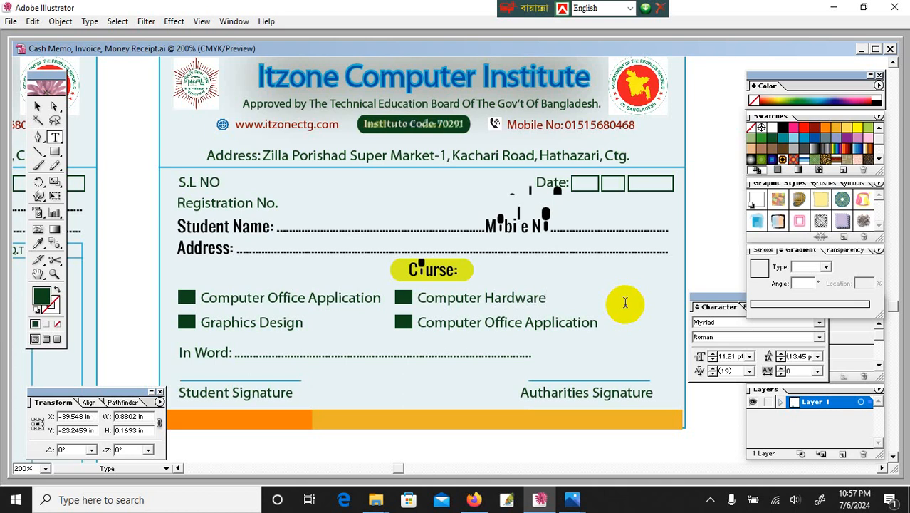
- Replace the lower-right course label under the Course heading with "Tally Prime"
drag(486, 323, 602, 323)
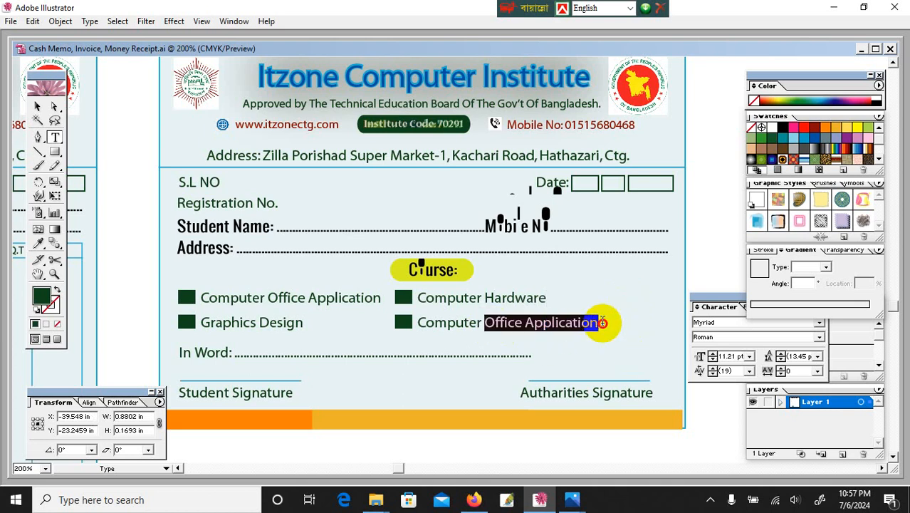
key(BackSpace)
key(BackSpace)
key(BackSpace)
key(BackSpace)
key(BackSpace)
key(BackSpace)
key(BackSpace)
key(BackSpace)
key(BackSpace)
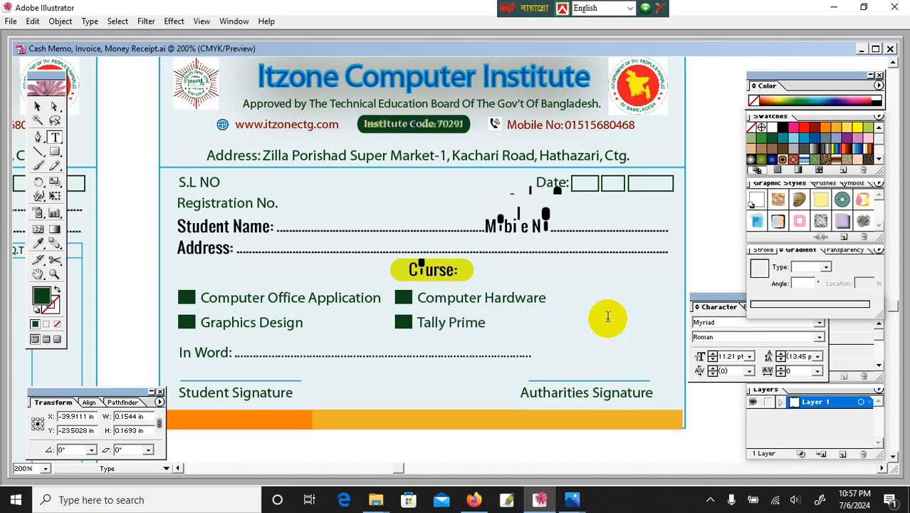
drag(484, 325, 425, 326)
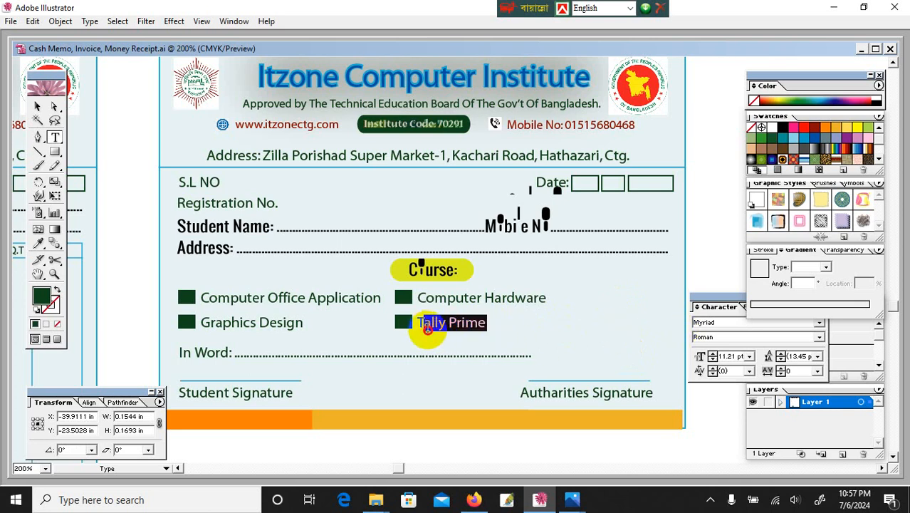
click(443, 324)
click(37, 106)
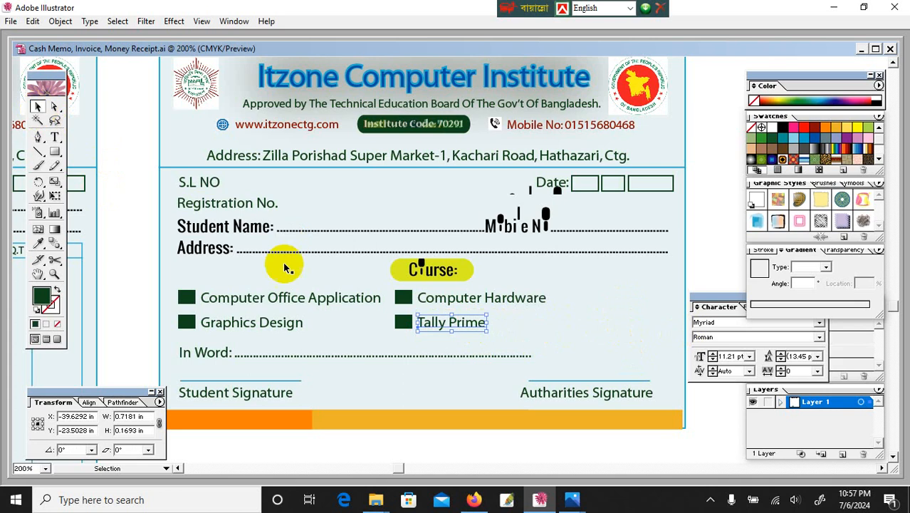
- Turn the Computer Office Application and Graphics Design checkboxes into dark green outlines with no fill
click(403, 322)
click(187, 298)
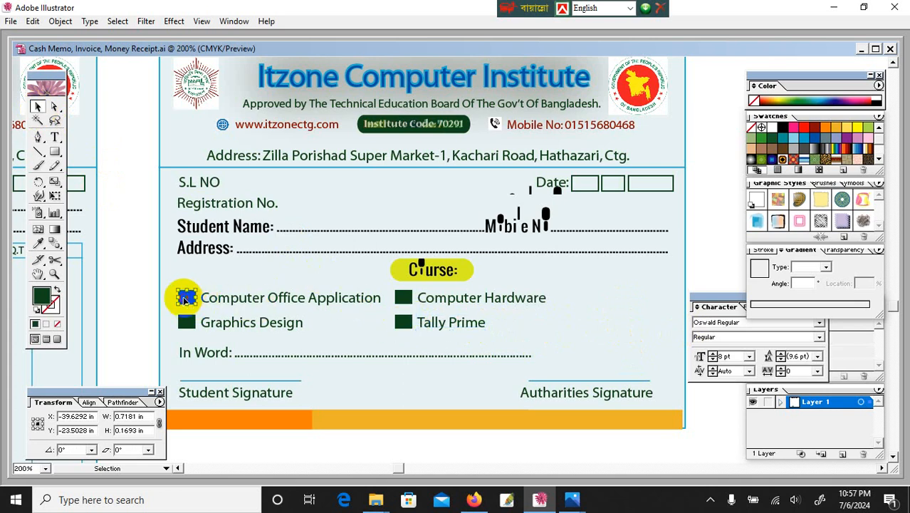
click(57, 325)
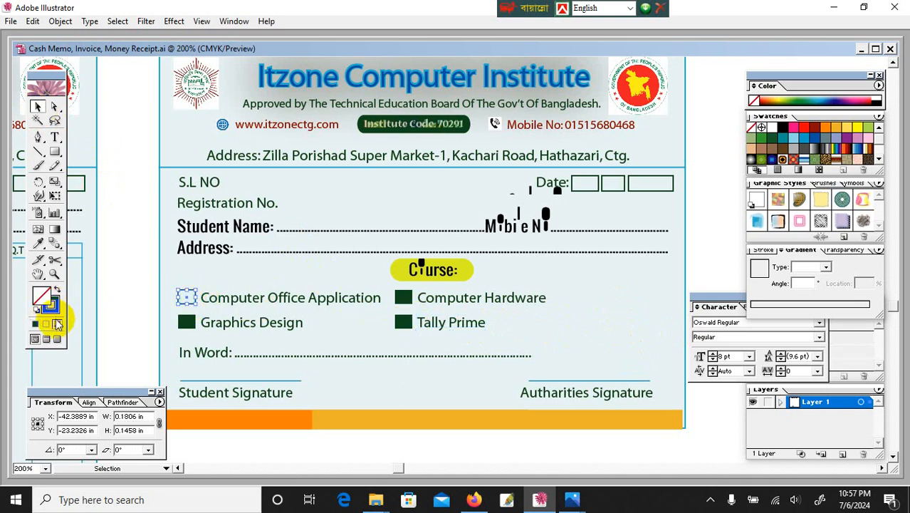
click(131, 262)
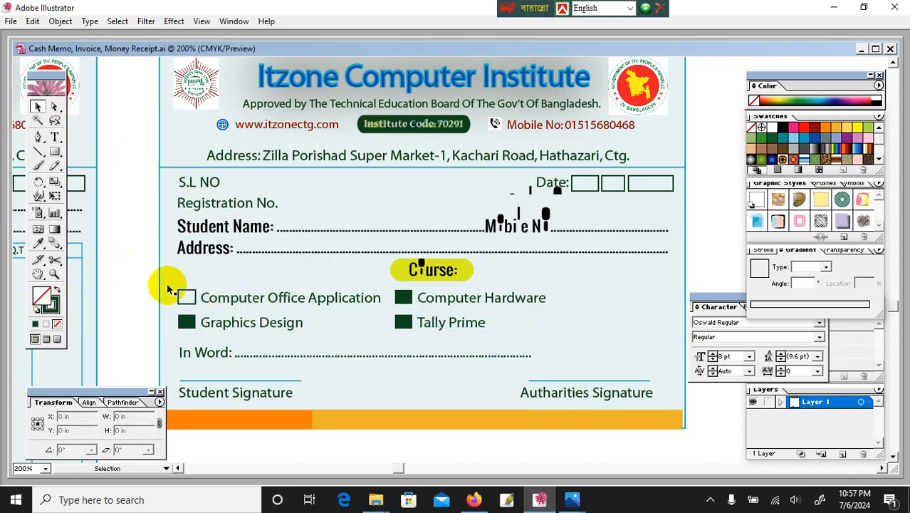
click(187, 322)
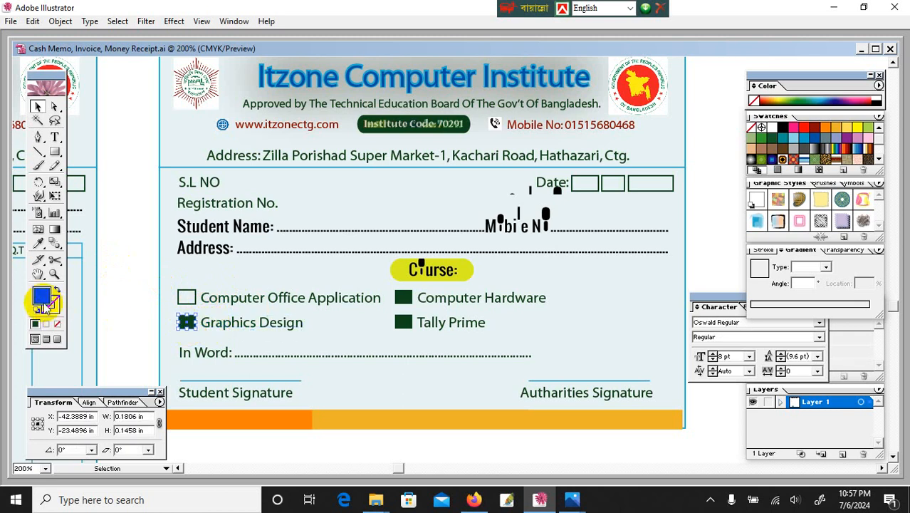
drag(41, 297, 50, 306)
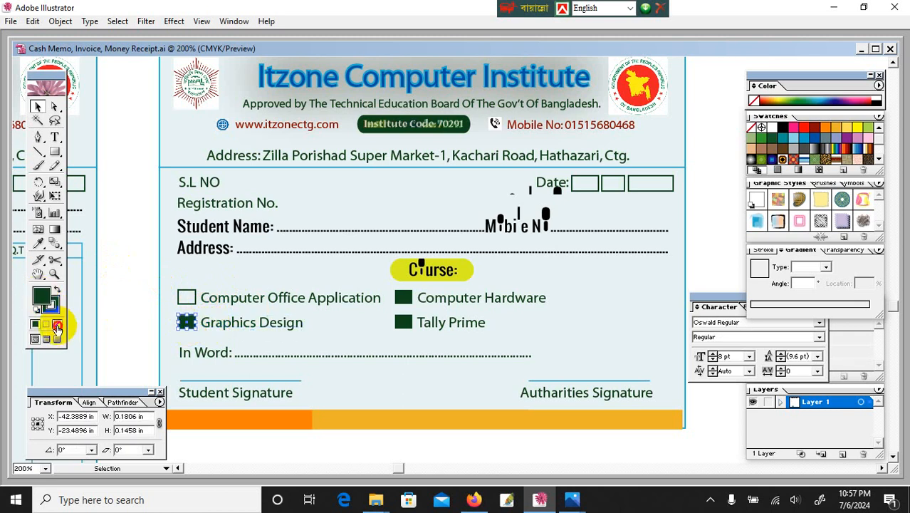
click(56, 327)
- Turn the Computer Hardware and Tally Prime checkboxes into dark green outlines with no fill
click(403, 298)
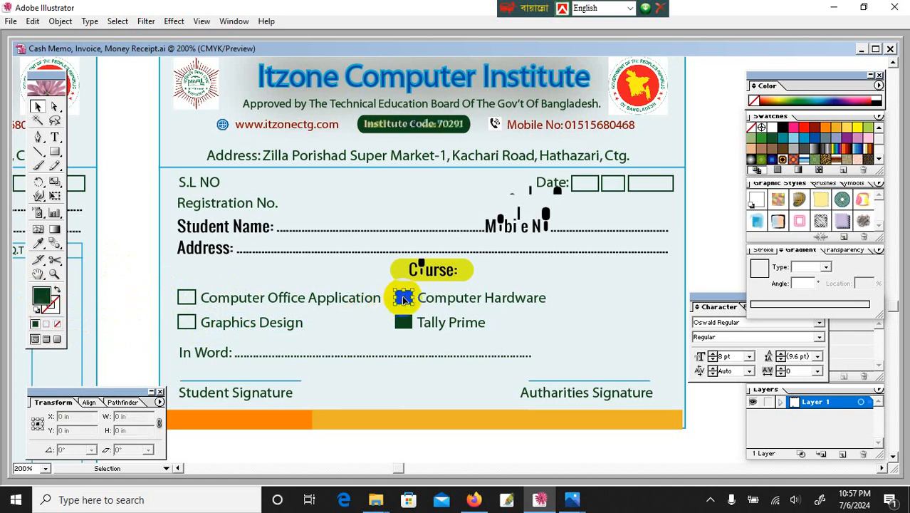
click(58, 325)
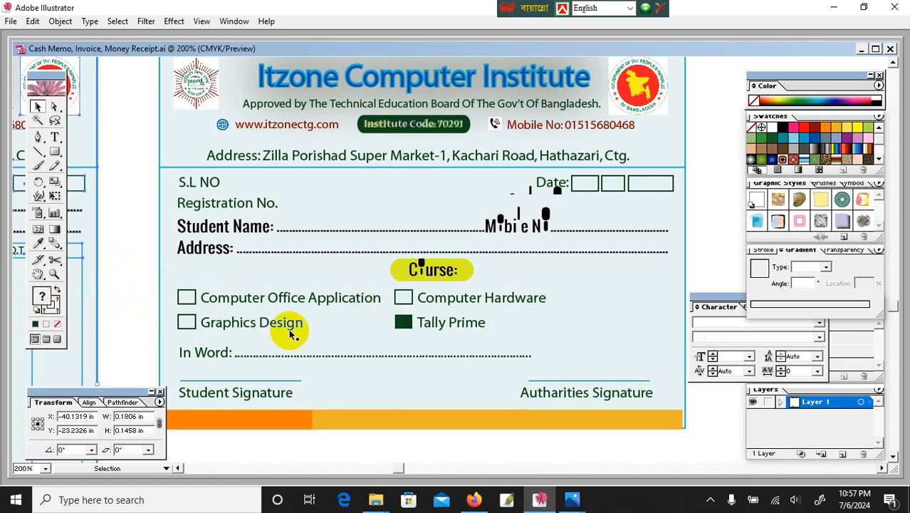
click(403, 322)
click(57, 305)
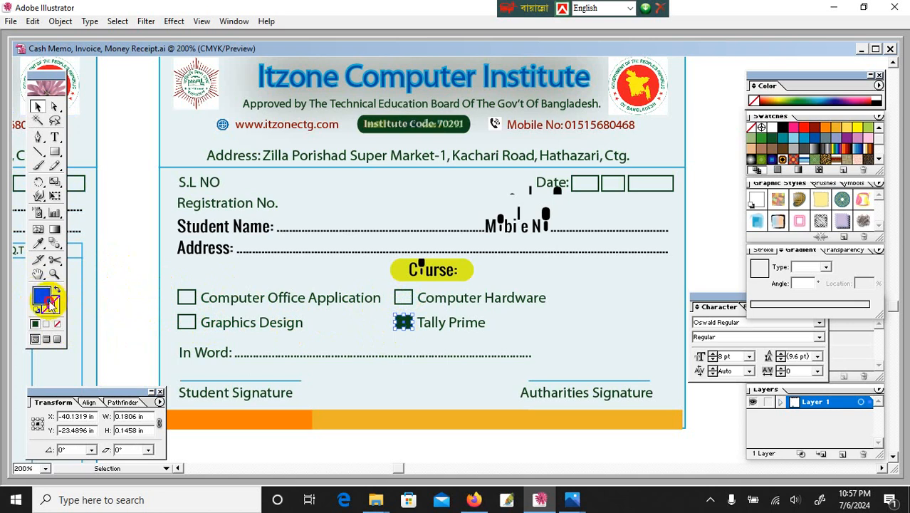
click(57, 325)
click(106, 283)
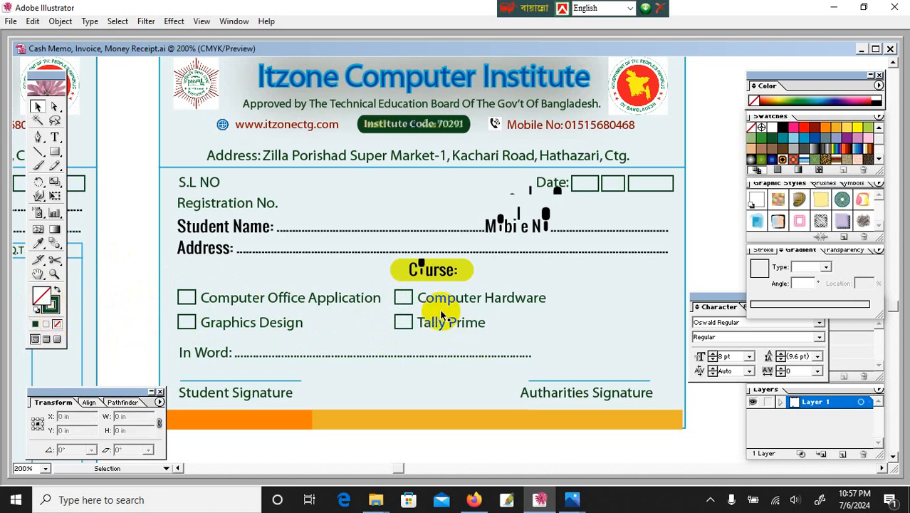
- Move the In Word line to the right and place a copy of the Graphics Design checkbox row in the space before it
click(247, 354)
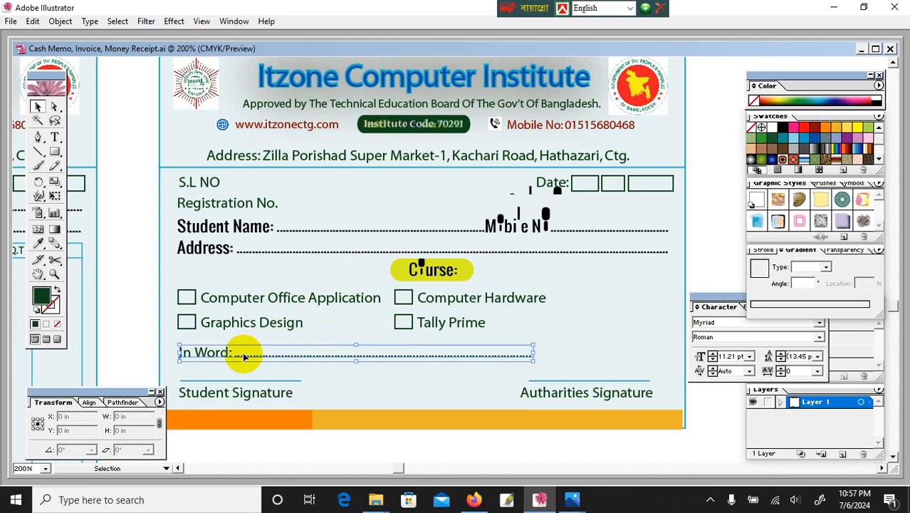
drag(228, 351, 345, 353)
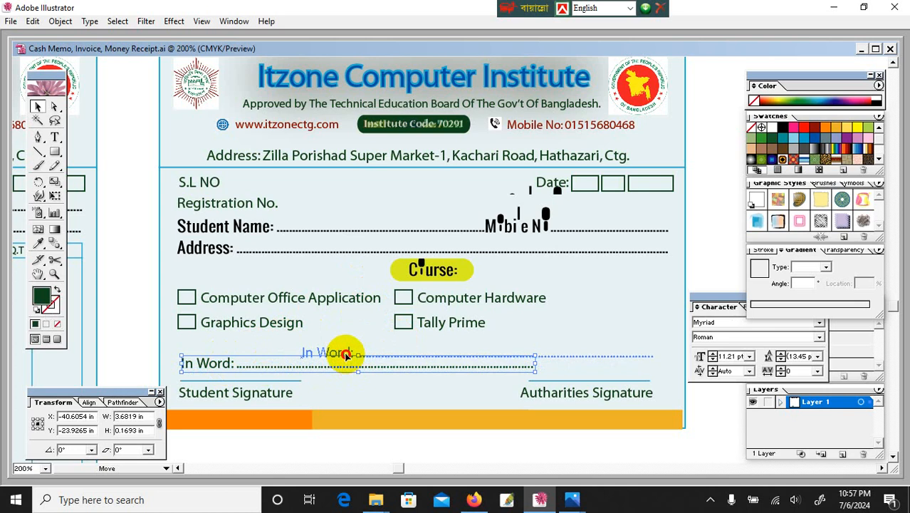
click(243, 325)
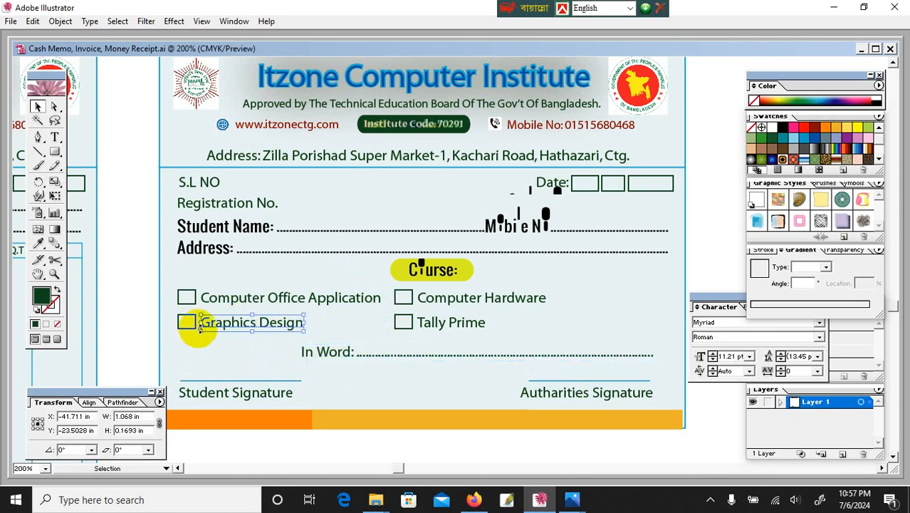
shift+click(187, 322)
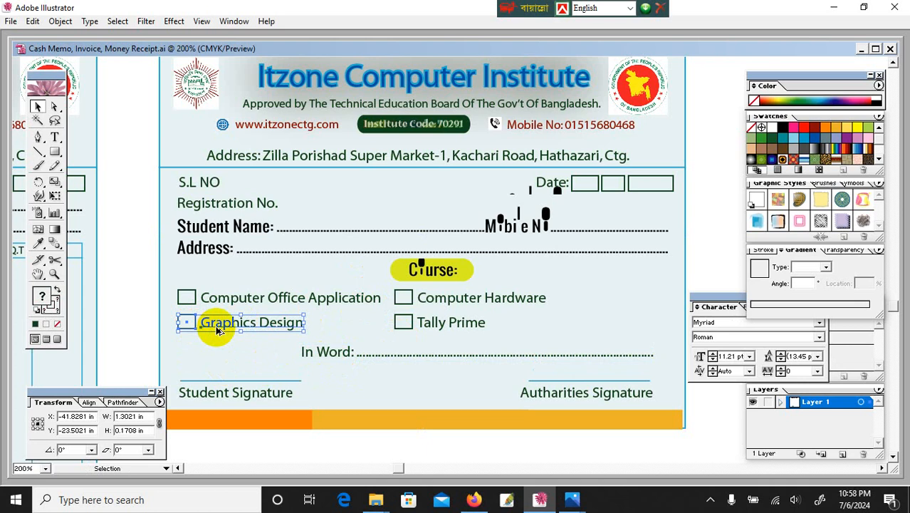
alt+drag(217, 327, 208, 349)
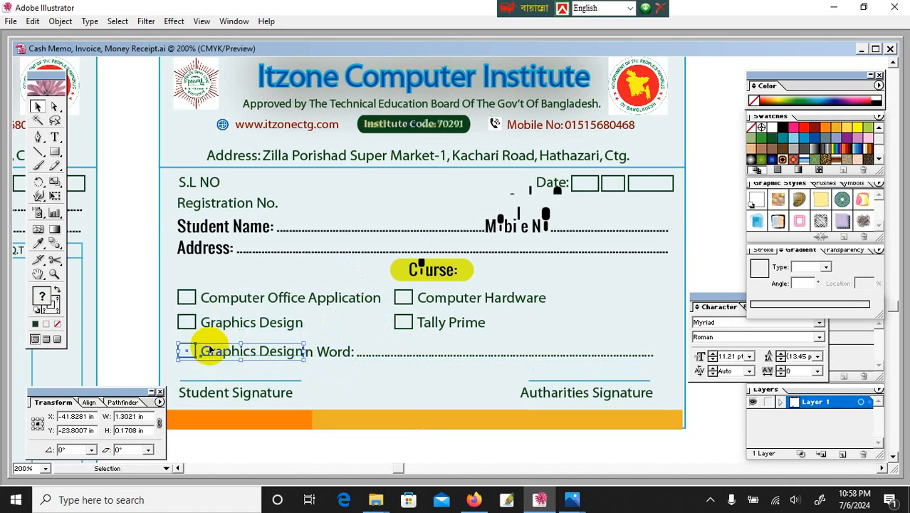
- Separate the copied box from its label, widening the box just before the In Word line and leaving the label near the left margin
drag(254, 349, 146, 342)
drag(223, 360, 274, 354)
right_click(275, 354)
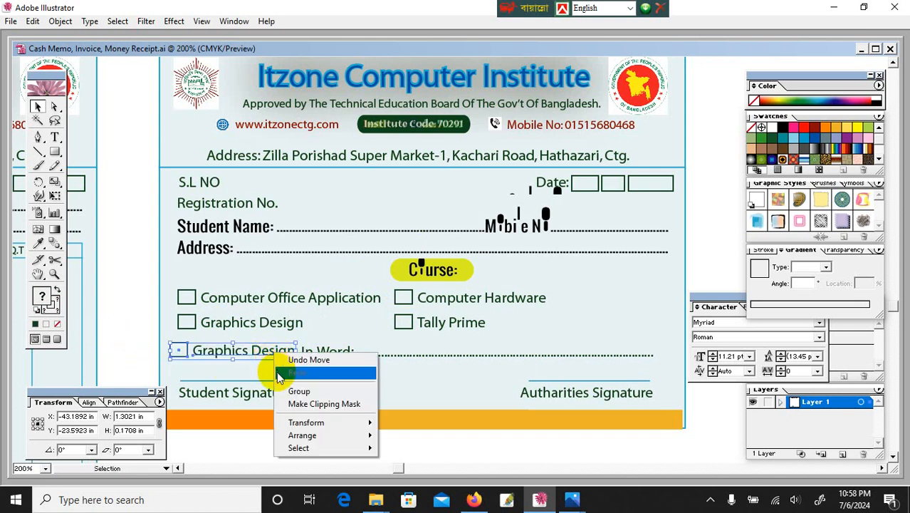
click(152, 341)
click(209, 354)
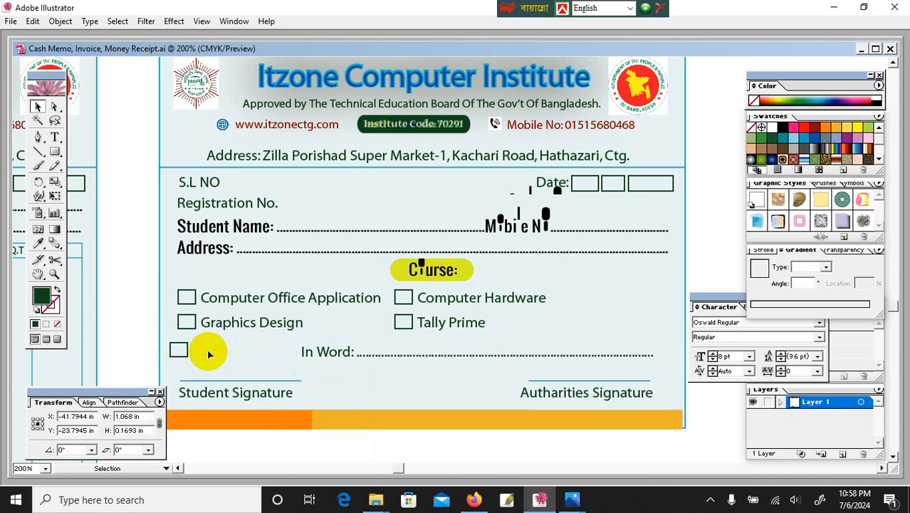
drag(209, 360, 255, 355)
- Replace the copied label's text with "Taka" and align it with the left margin on the In Word row
double_click(240, 355)
key(ctrl+a)
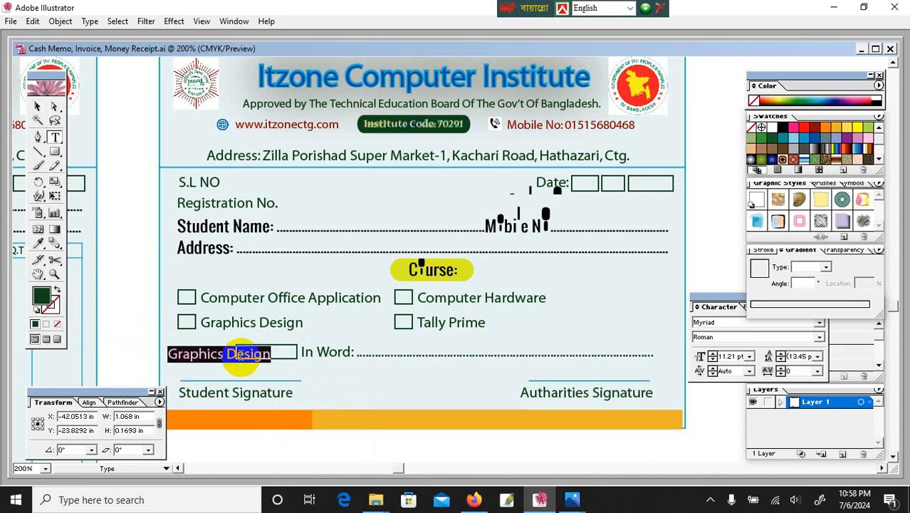
text(Taka)
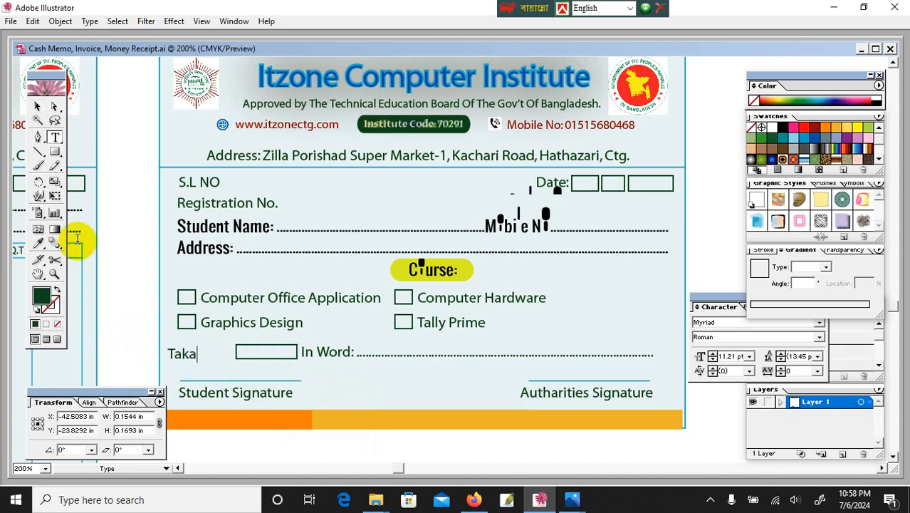
click(38, 106)
drag(194, 359, 206, 356)
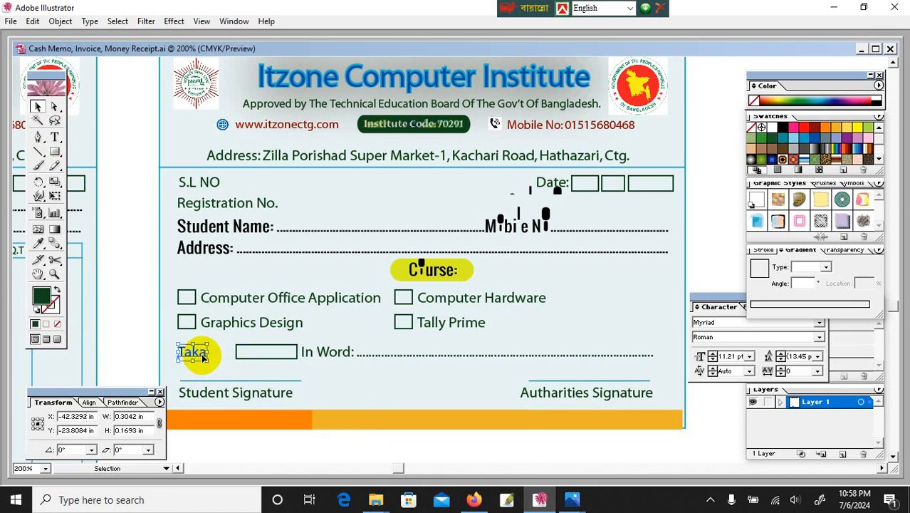
- Nudge the amount box and the In Word line left together so the box sits directly beside the Taka label
click(263, 357)
shift+click(312, 356)
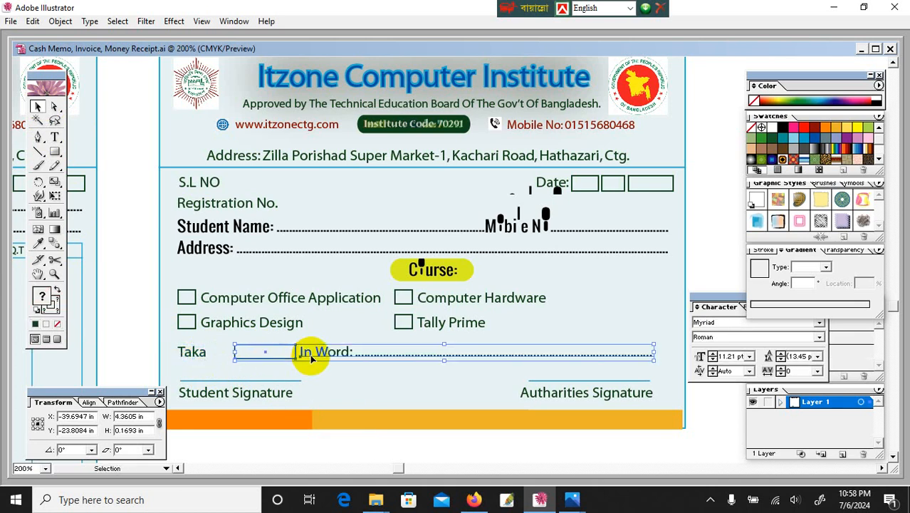
key(Left)
key(Left)
key(Left)
key(Left)
key(Left)
key(Left)
key(Left)
key(Left)
key(Left)
key(Left)
key(Left)
key(Left)
key(Left)
key(Left)
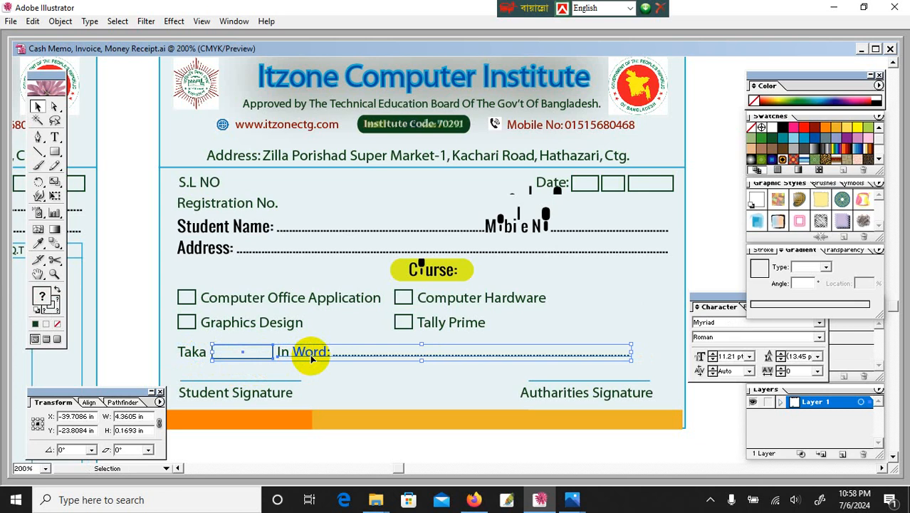
click(141, 330)
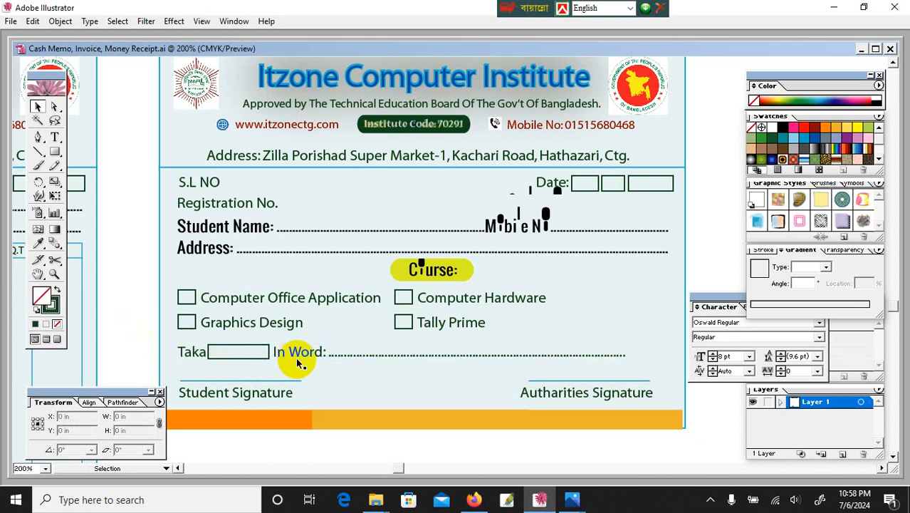
- Extend the dots of the In Word line to the right margin, in line with the address dots above
key(t)
click(612, 354)
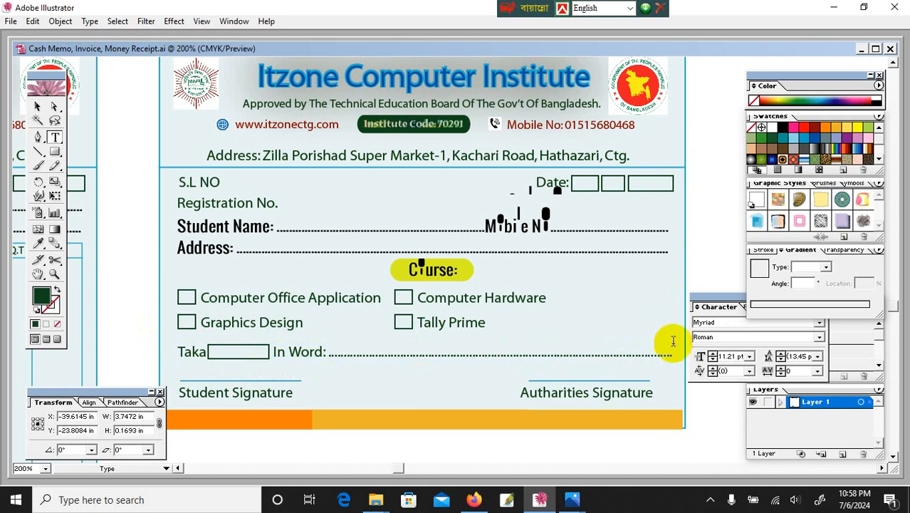
click(37, 106)
- Shift all four course checkboxes with their labels down about 0.07 in, toward the Taka row
click(214, 321)
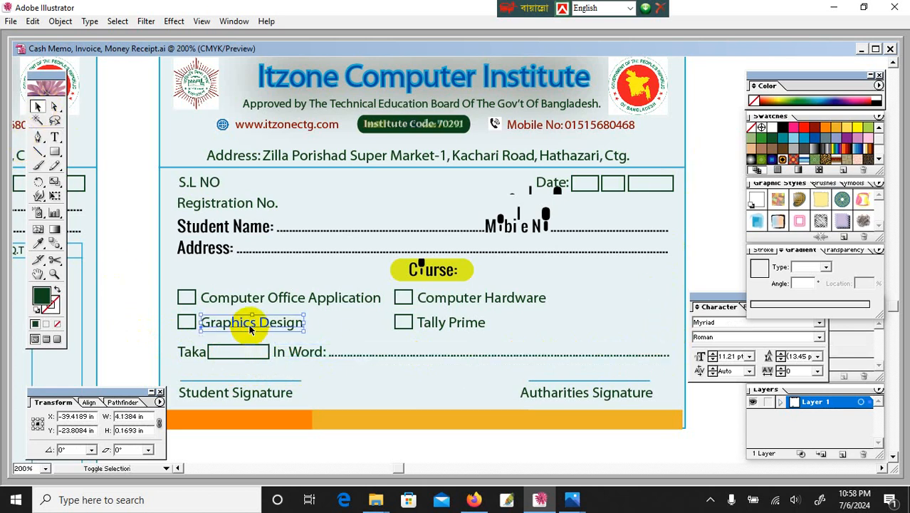
shift+click(188, 317)
shift+click(188, 303)
shift+click(213, 298)
shift+click(461, 326)
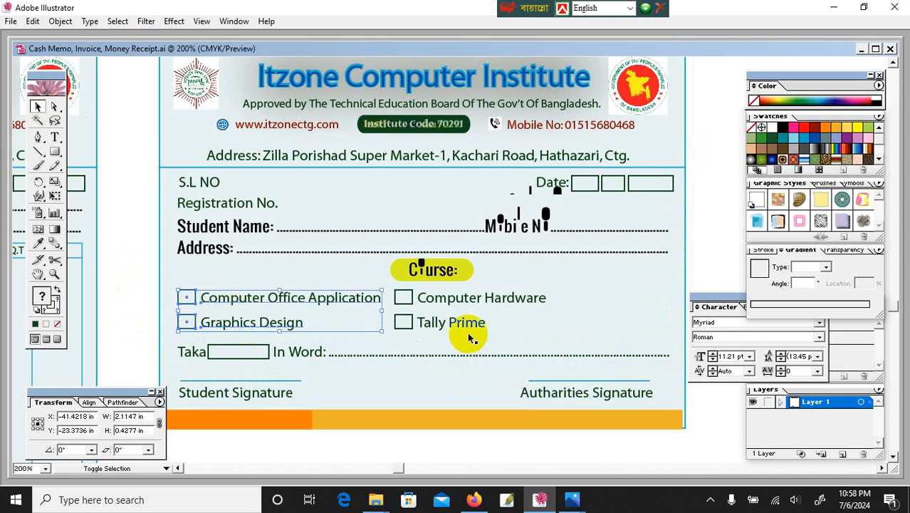
shift+click(407, 325)
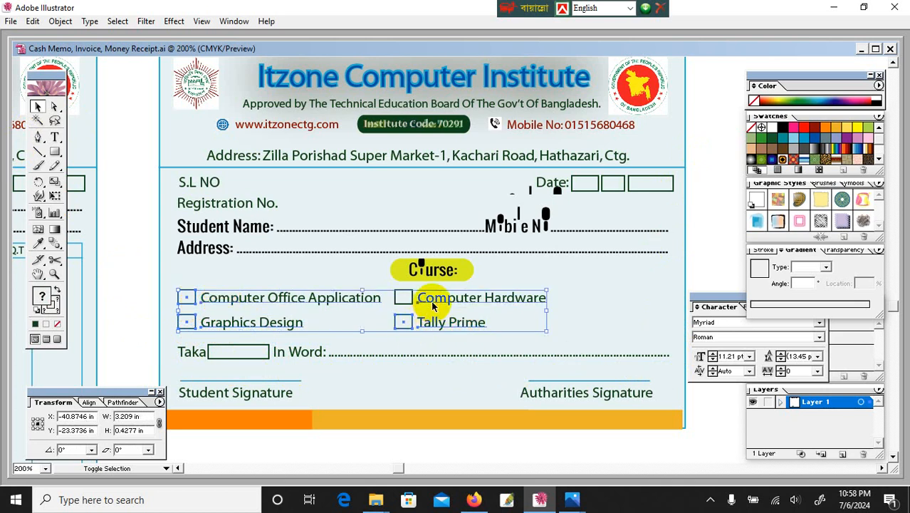
shift+click(410, 305)
shift+click(412, 303)
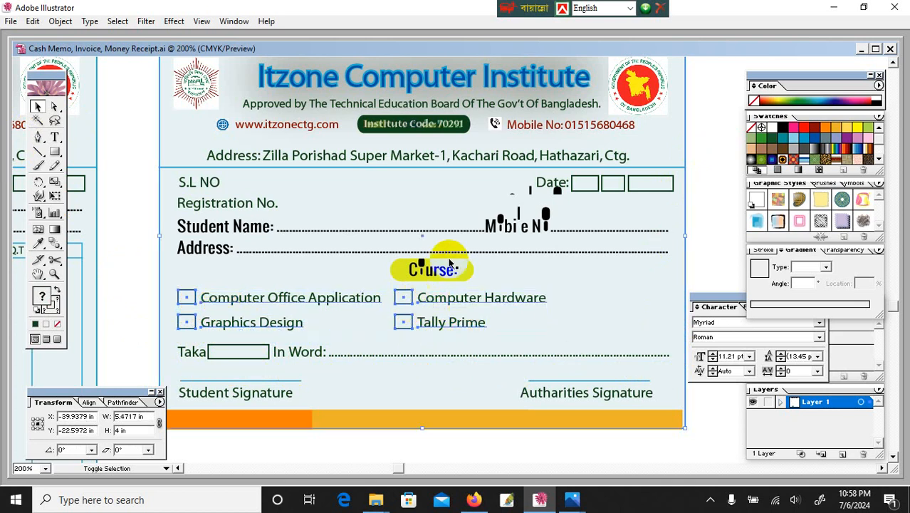
shift+click(440, 209)
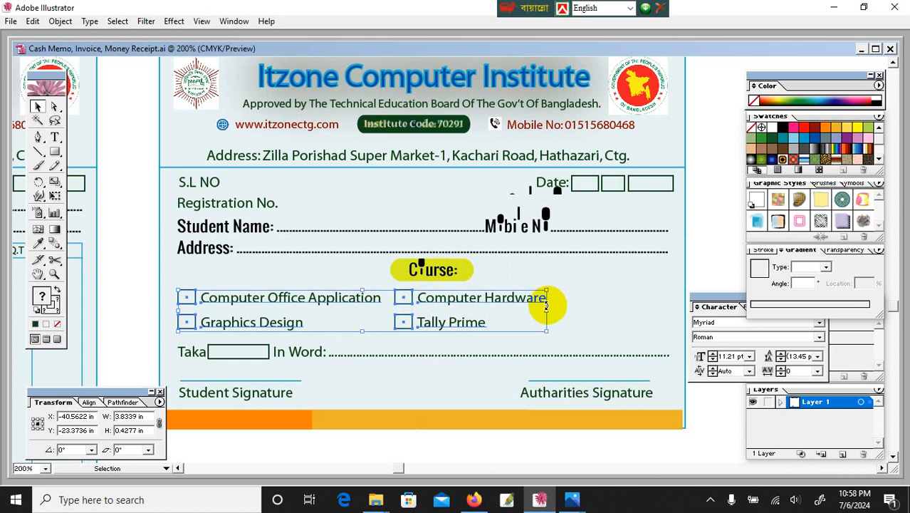
key(Down)
key(Down)
key(Down)
key(Down)
key(Down)
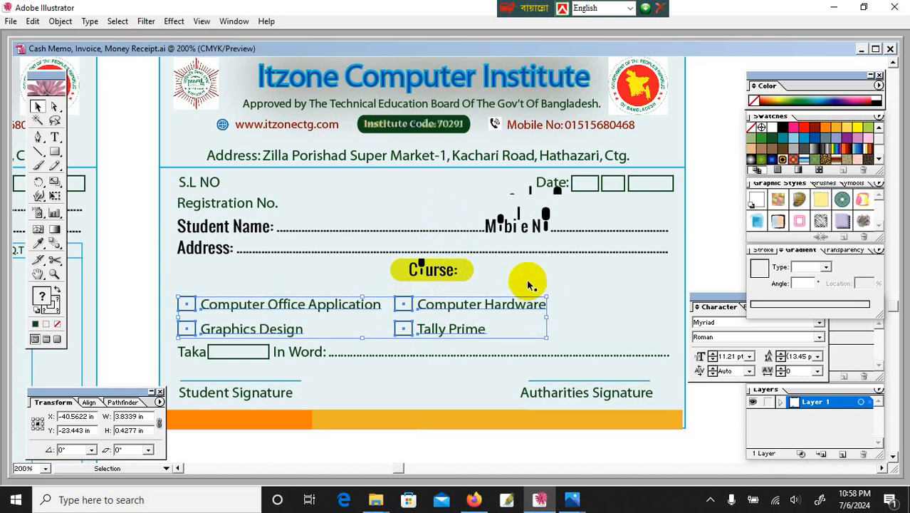
- Lower the yellow Course label slightly and move it to the receipt's left margin, above the Computer Office Application checkbox
click(466, 277)
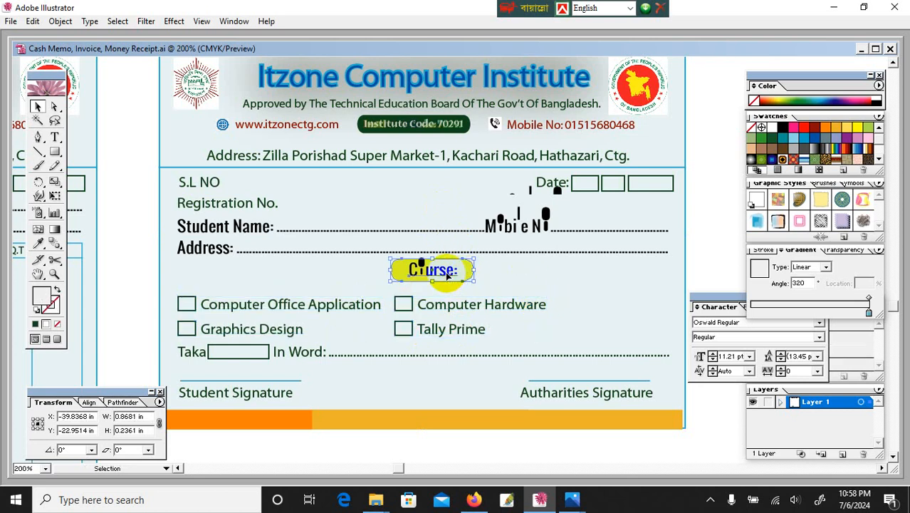
key(Down)
key(Down)
key(Down)
key(Down)
key(Down)
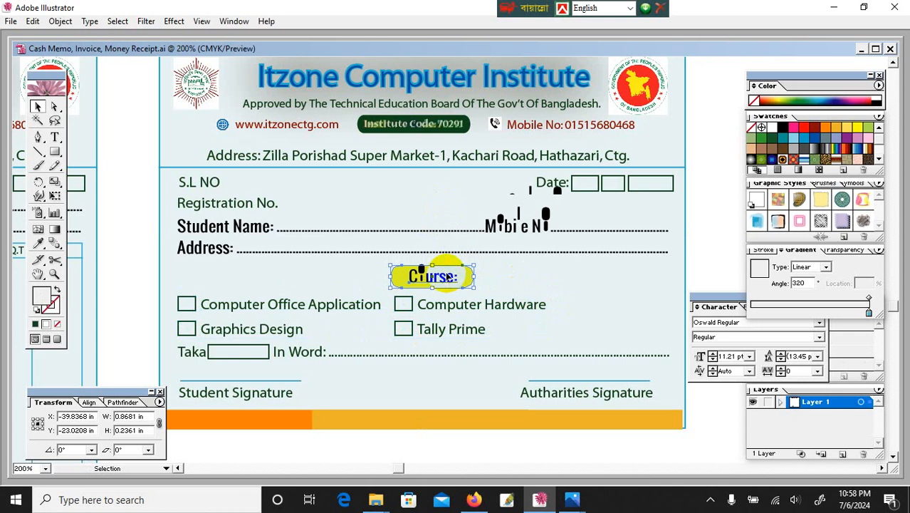
drag(434, 277, 211, 272)
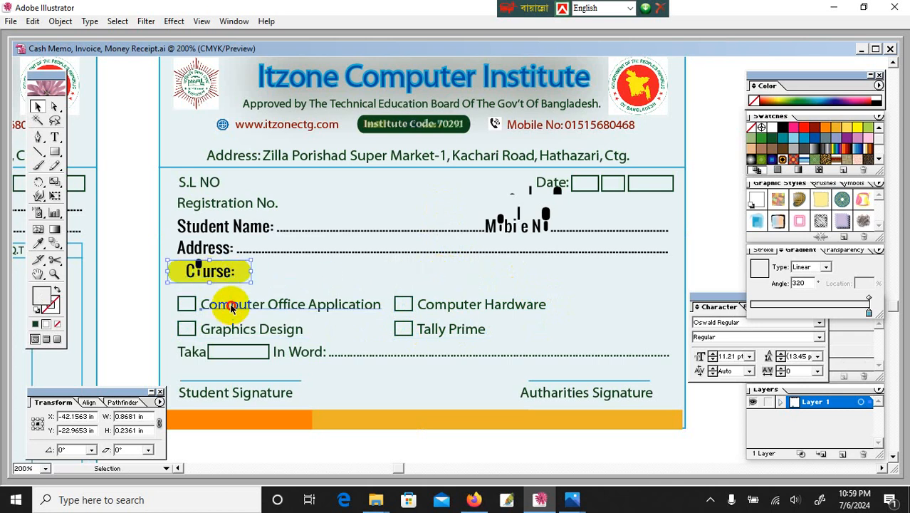
- Shift the four course checkboxes and their labels right about 0.29 in, leaving space beside the left margin
click(208, 306)
shift+click(185, 305)
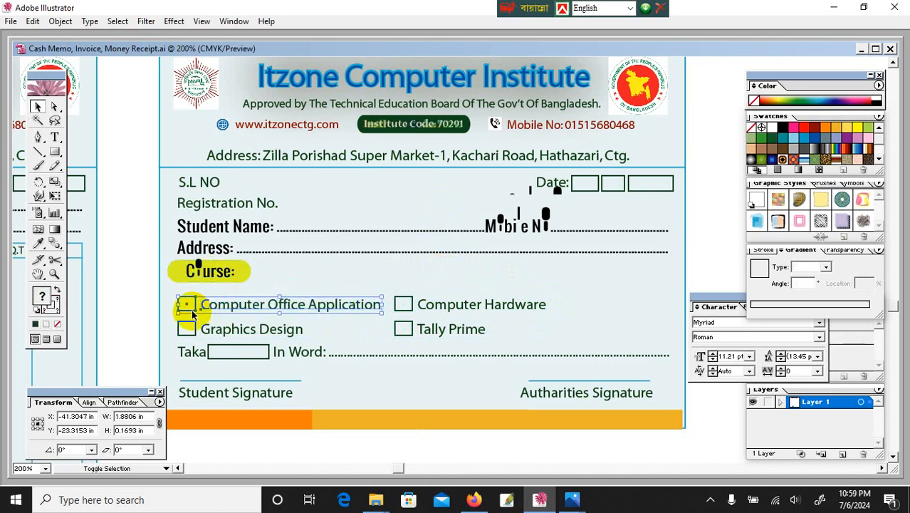
shift+click(185, 333)
shift+click(186, 335)
shift+click(216, 333)
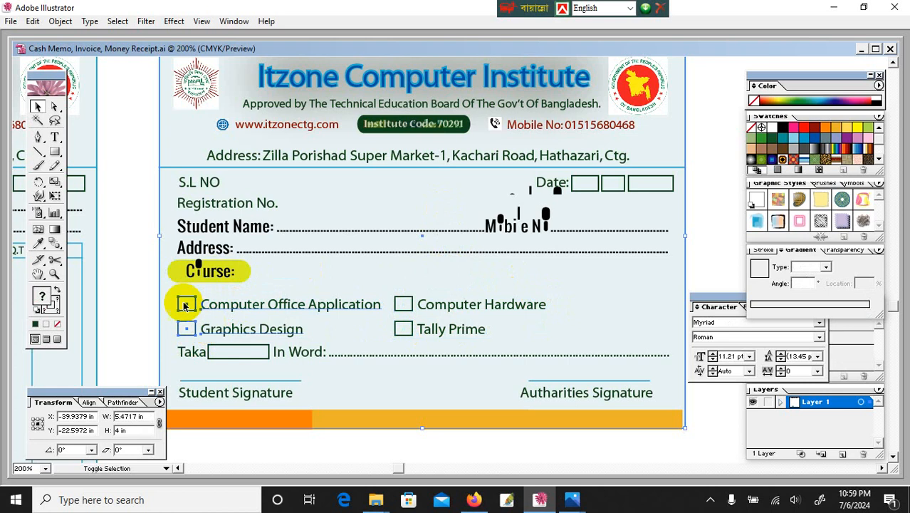
shift+click(165, 273)
click(403, 330)
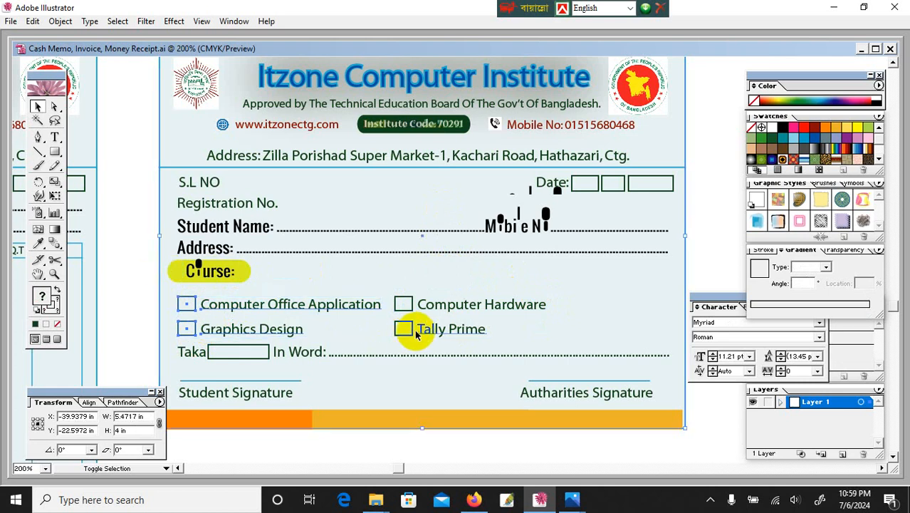
shift+click(411, 335)
shift+click(421, 309)
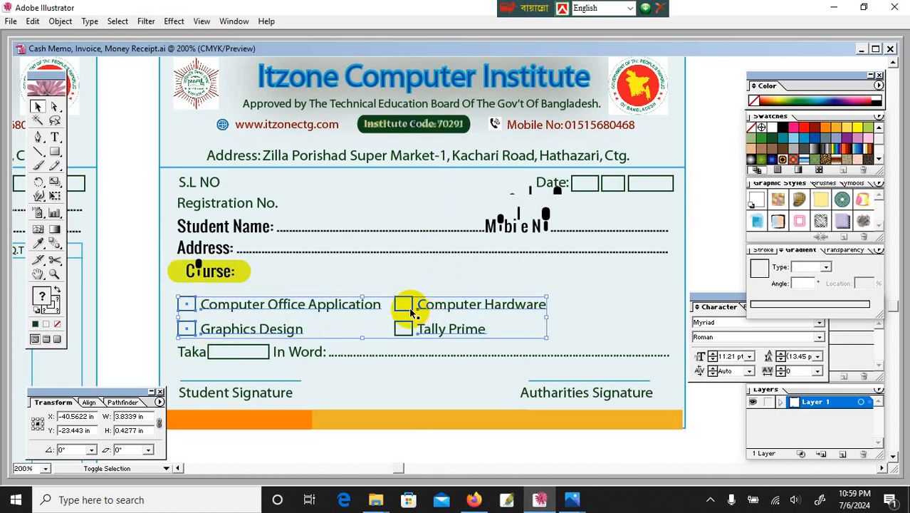
shift+click(411, 313)
shift+click(410, 311)
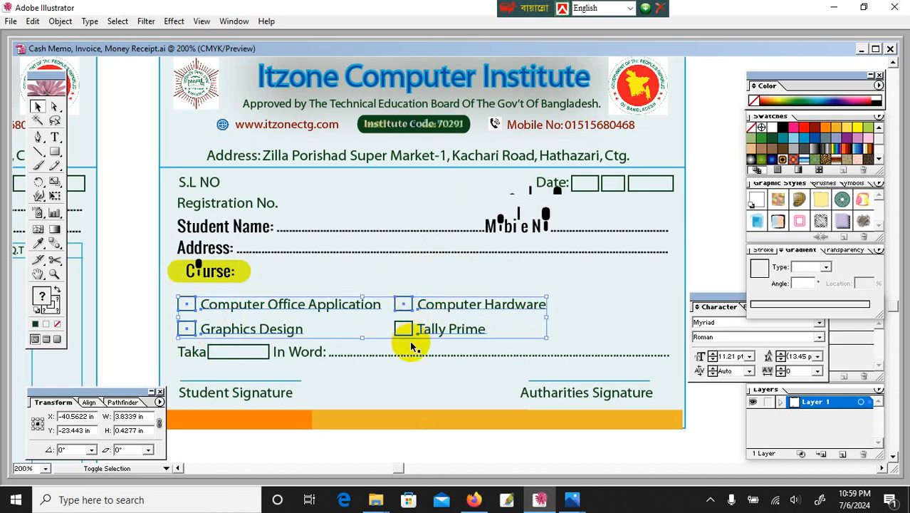
click(412, 329)
shift+click(408, 336)
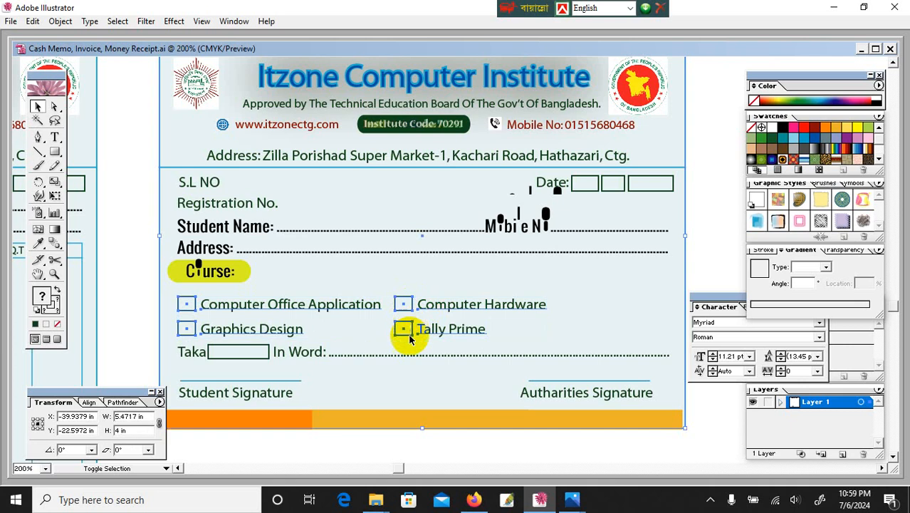
shift+click(172, 229)
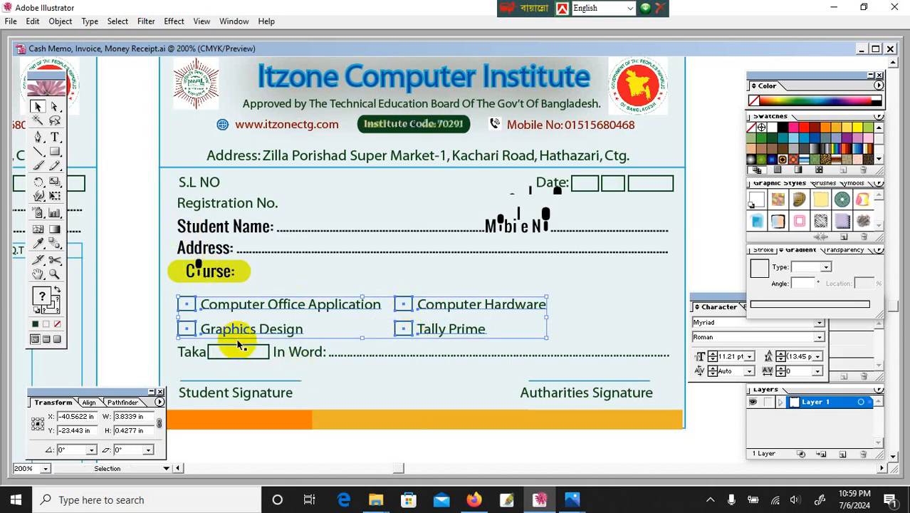
key(Right)
key(Right)
key(Right)
key(Right)
key(Right)
key(Right)
key(Right)
key(Right)
key(Right)
key(Right)
key(Right)
key(Right)
key(Right)
key(Right)
key(Right)
key(Right)
key(Right)
key(Right)
key(Right)
key(Right)
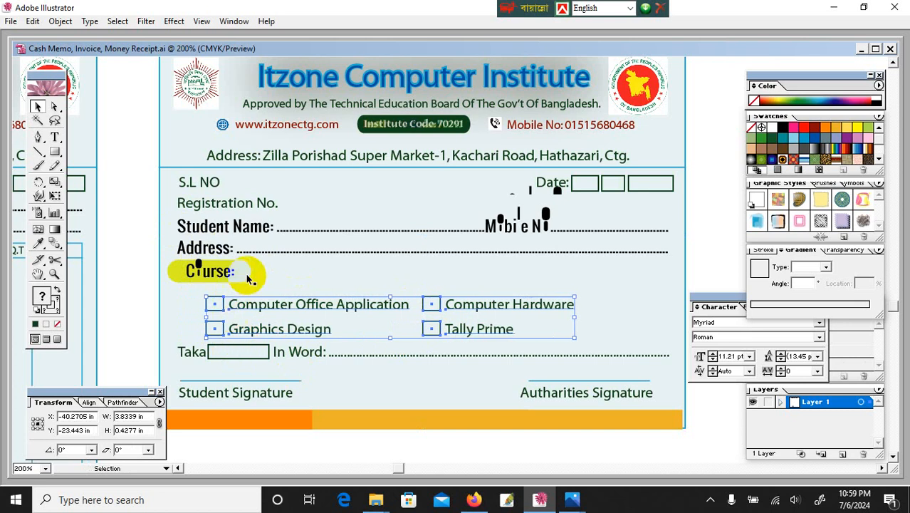
click(249, 279)
drag(252, 287, 229, 244)
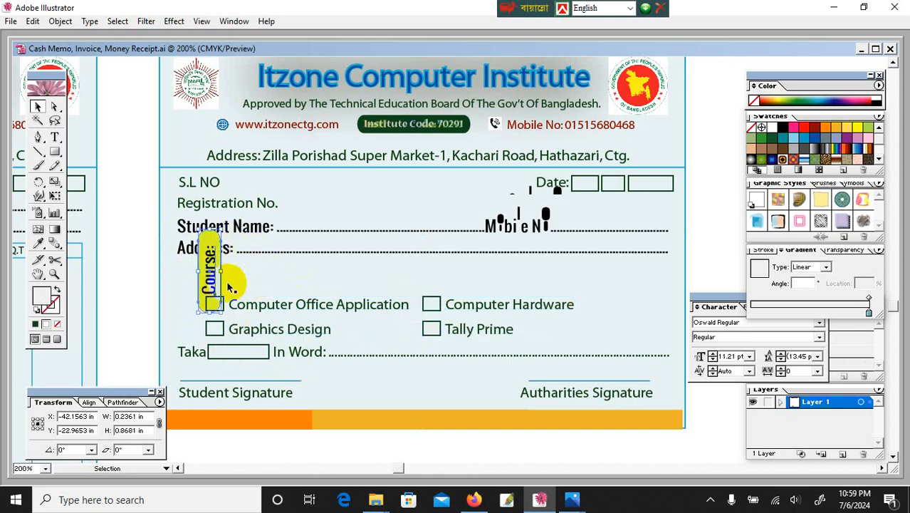
key(ctrl+z)
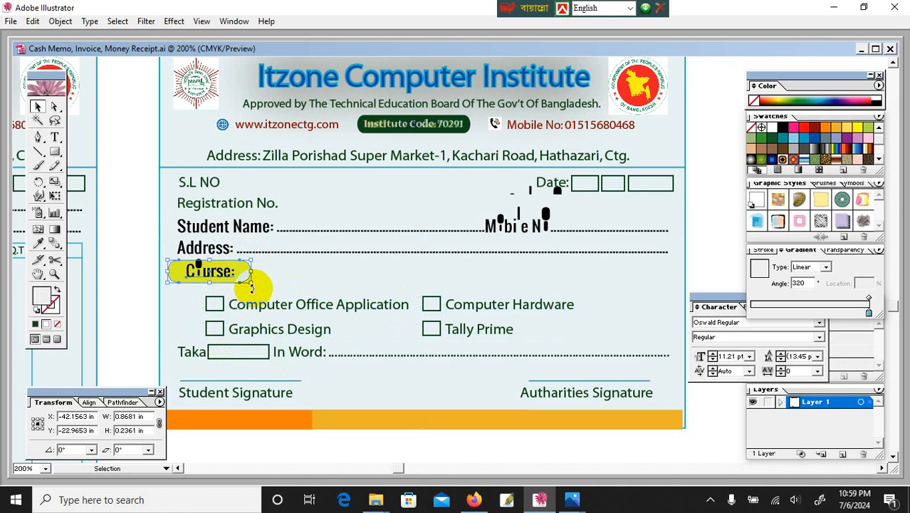
- Rotate the Course label to read vertically upward and place it at the left margin, beside the course checkboxes
drag(251, 287, 224, 246)
drag(212, 279, 188, 309)
- Ungroup the Course label, shorten its yellow background to about 0.64 in and lower the label beside the two checkbox rows
right_click(195, 272)
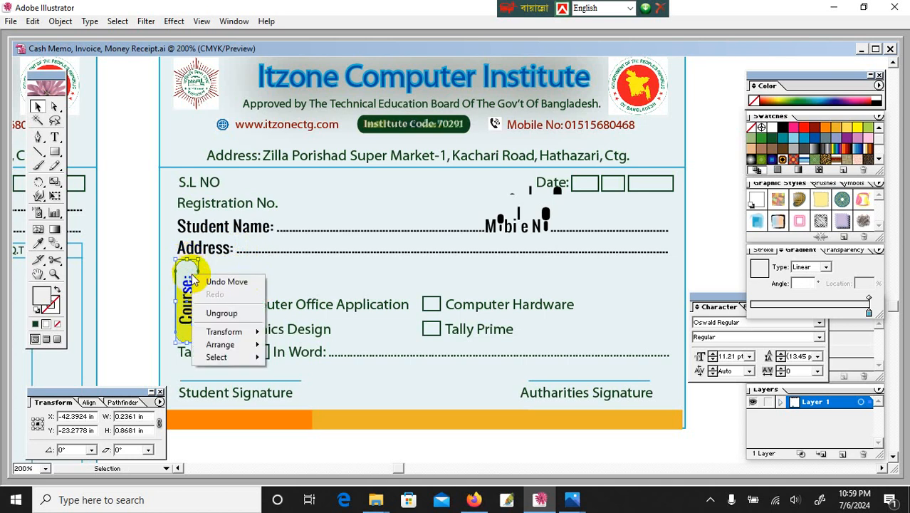
click(213, 313)
click(243, 312)
click(185, 268)
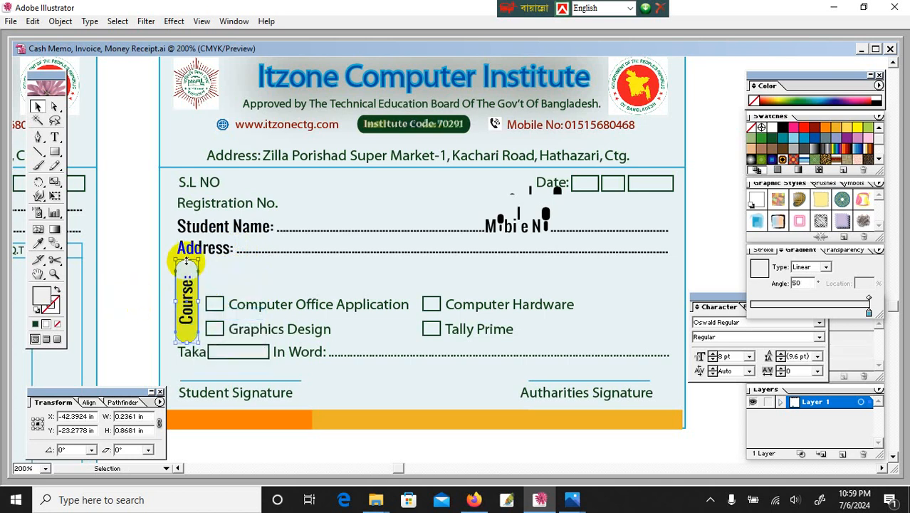
drag(187, 270, 187, 329)
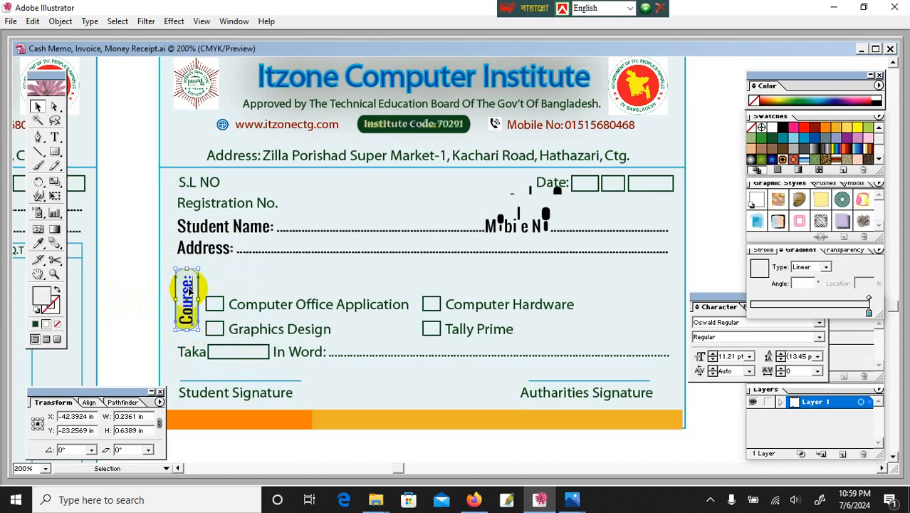
key(Down)
key(Down)
key(Down)
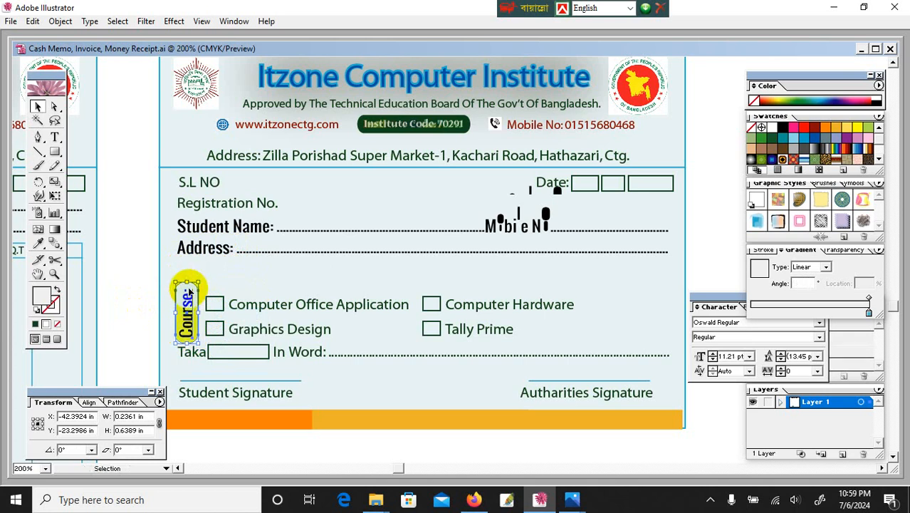
- Raise the course options to centre them beside the vertical Course label, and shift options and label slightly right together
click(240, 306)
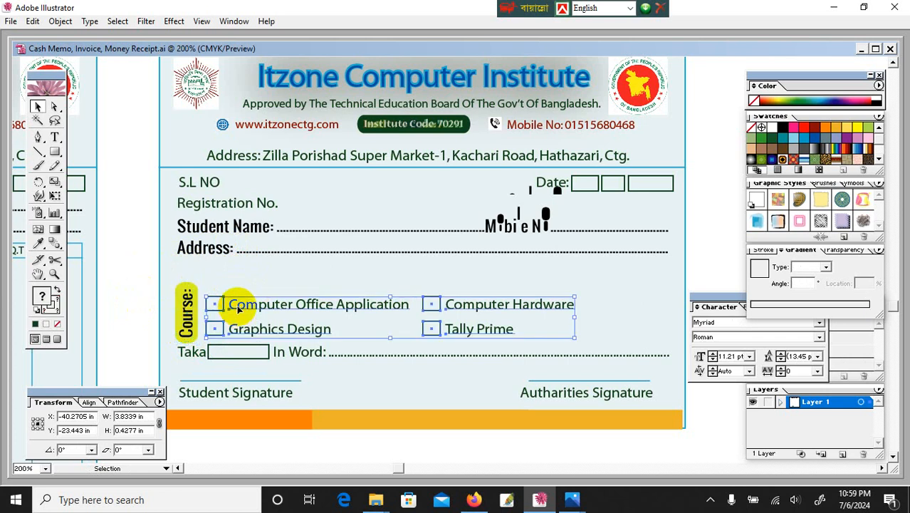
key(Up)
key(Up)
key(Up)
key(Up)
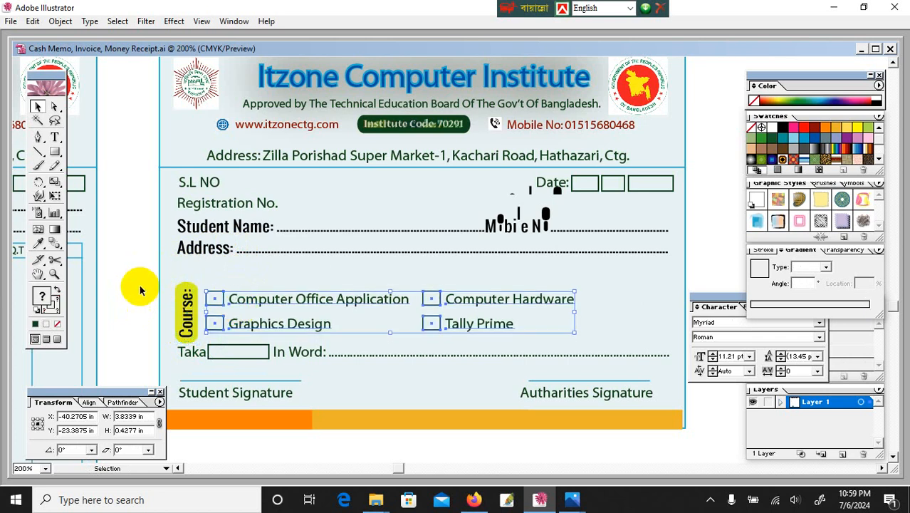
shift+click(187, 309)
key(Right)
key(Right)
key(Right)
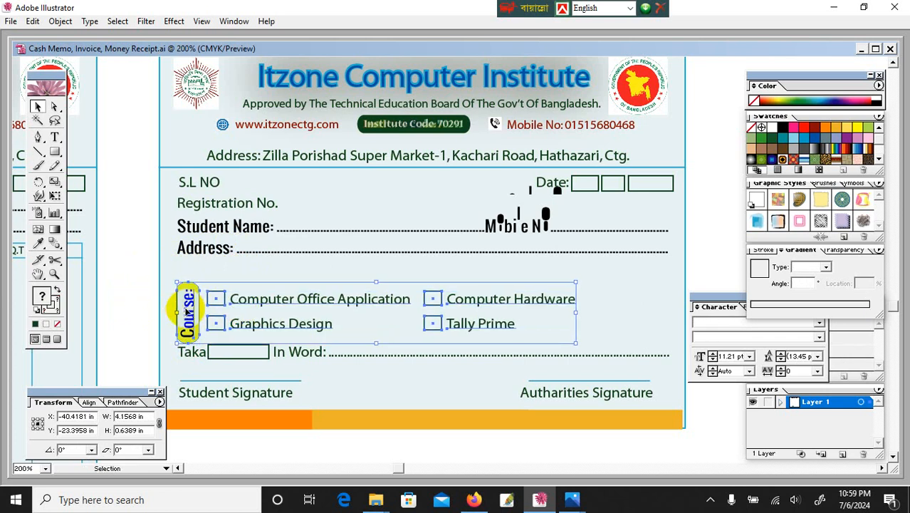
click(205, 265)
click(214, 248)
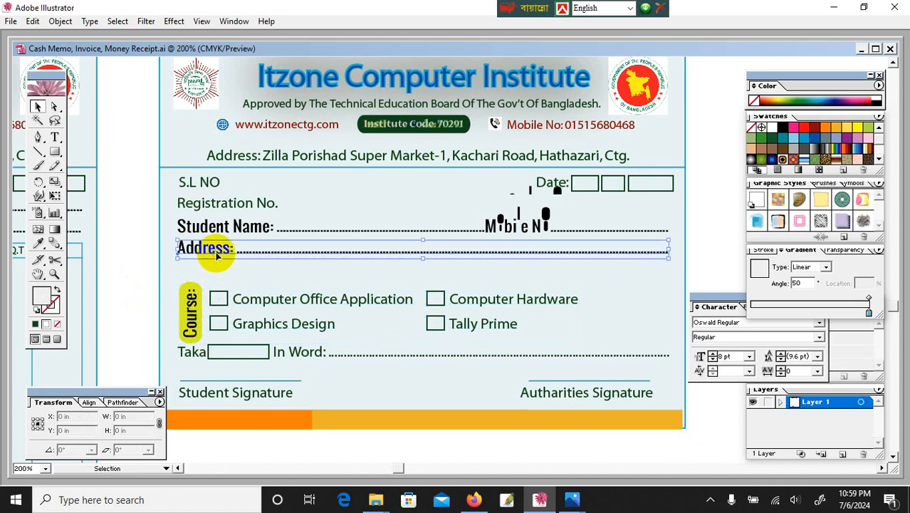
shift+click(229, 233)
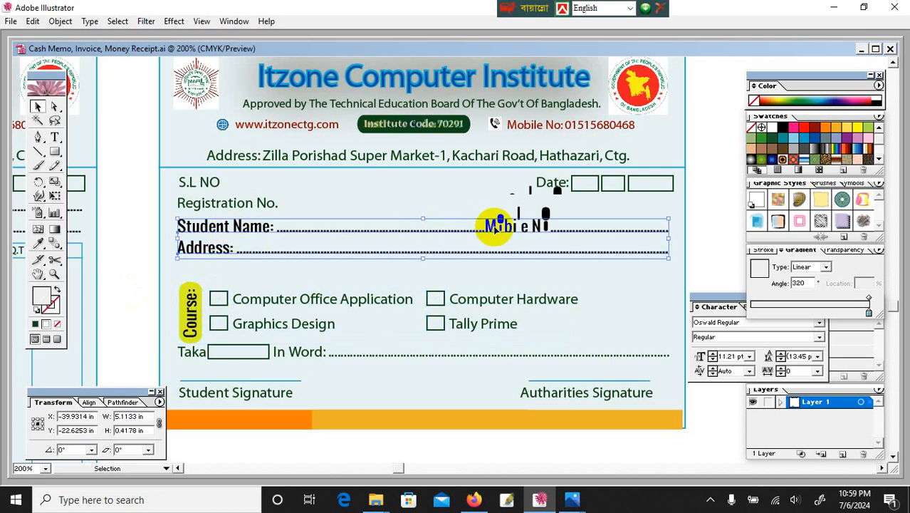
click(121, 261)
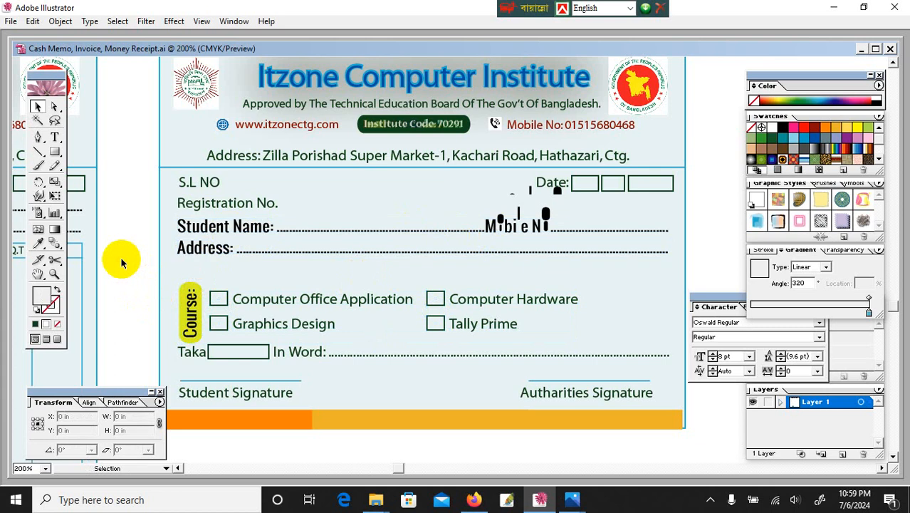
- Copy the Address line into the gap below it and replace the copy's text with "Registration Fee"
drag(210, 249, 208, 273)
double_click(208, 272)
key(ctrl+a)
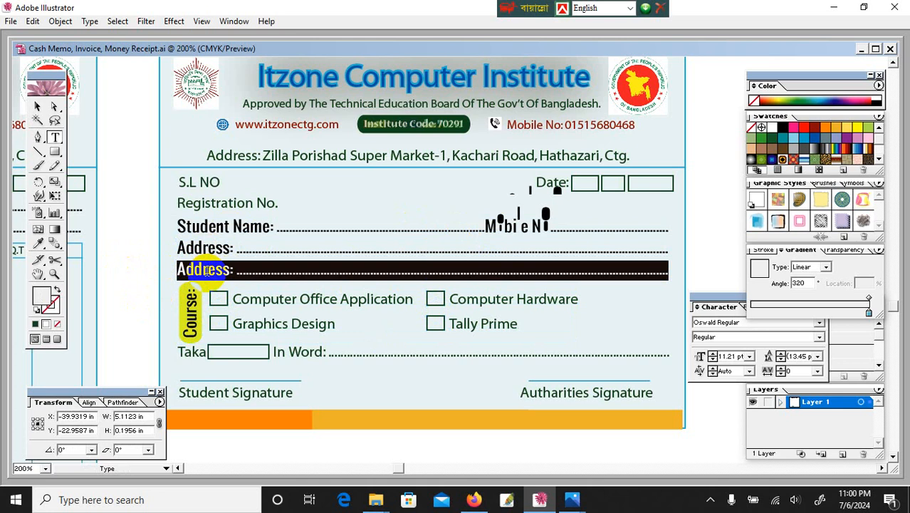
text(Registration Fee)
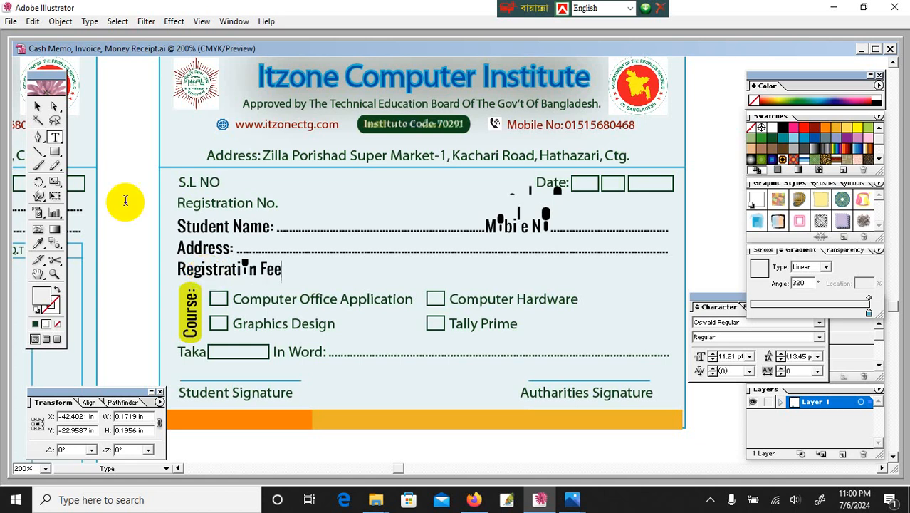
- Shift the Registration Fee label right about 0.56 in along its row, leaving space at the left margin
click(38, 107)
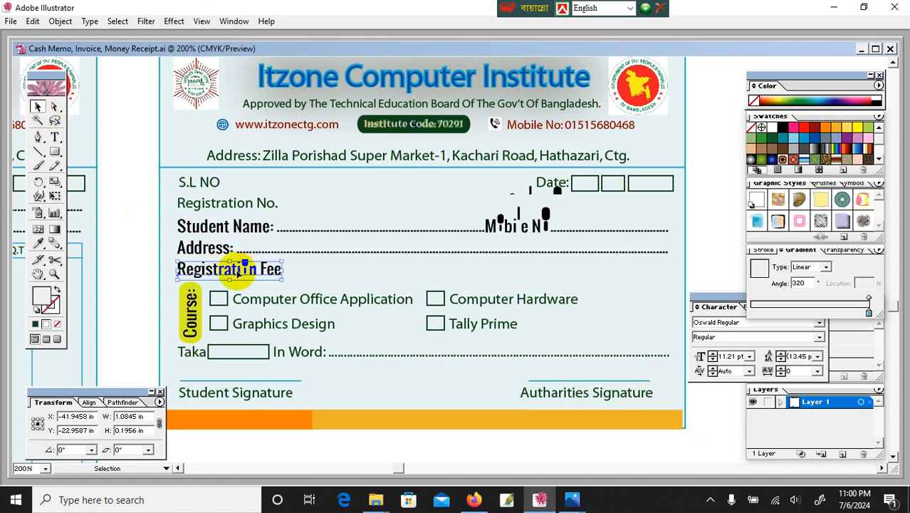
key(Right)
key(Right)
key(Right)
key(Right)
key(Right)
key(Right)
key(Right)
key(Right)
key(Right)
key(Right)
key(Right)
key(Right)
key(Right)
key(Right)
key(Right)
key(Right)
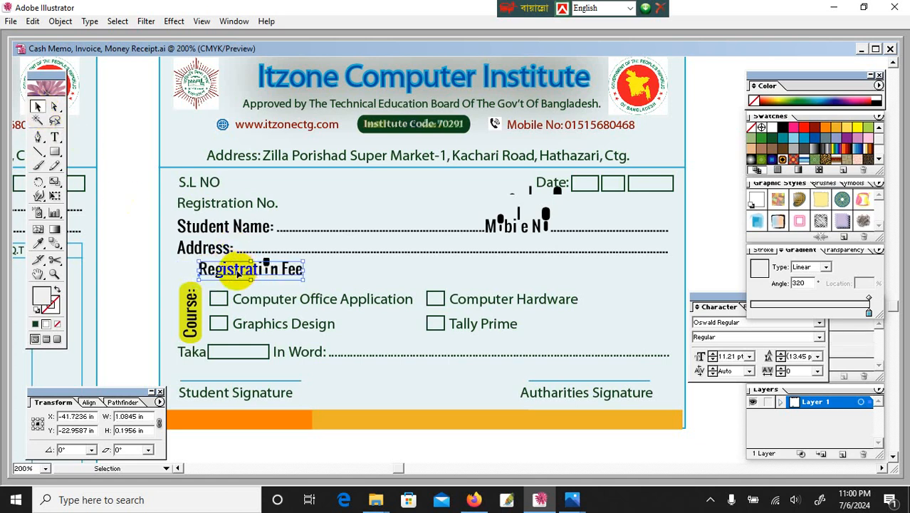
key(Right)
key(Right)
key(Right)
key(Right)
key(Right)
key(Right)
key(Right)
key(Right)
key(Right)
key(Right)
key(Right)
key(Right)
key(Right)
key(Right)
key(Right)
key(Right)
key(Right)
key(Right)
key(Right)
key(Right)
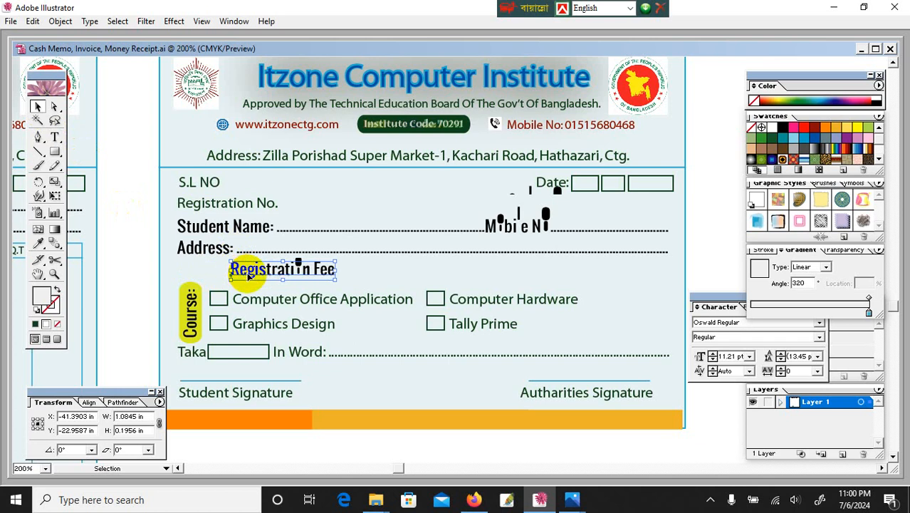
- Copy the Registration Fee label twice along its row and change the copies to "Re-Admission Fee" and "Certificate Fee"
drag(250, 276, 584, 270)
key(t)
drag(461, 271, 371, 277)
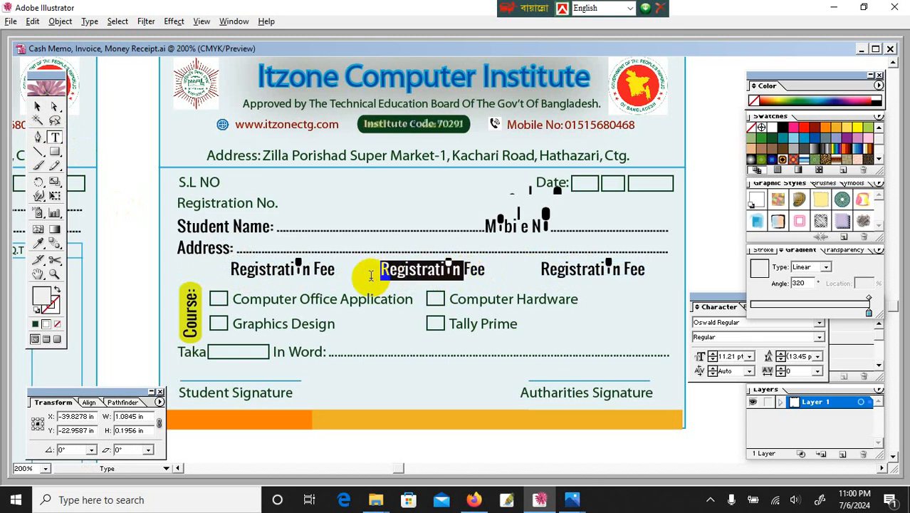
text(Re)
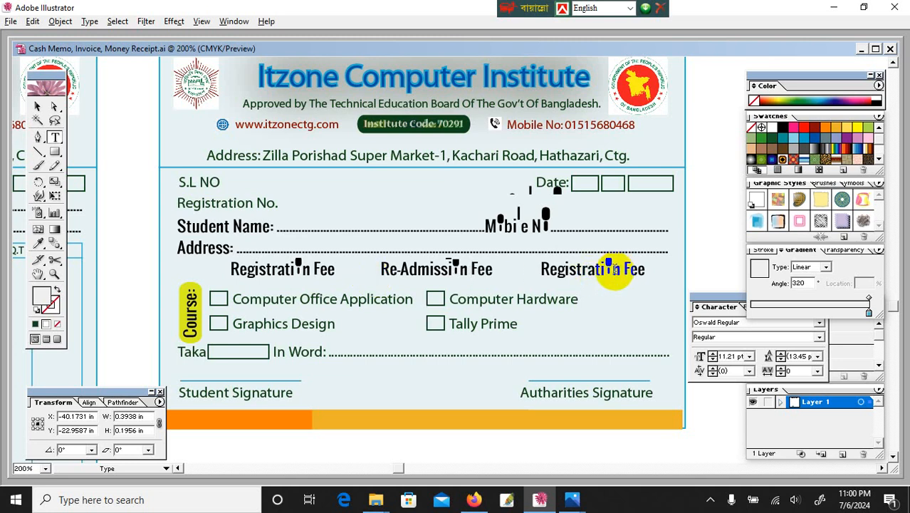
drag(620, 272, 536, 285)
text(Certificate)
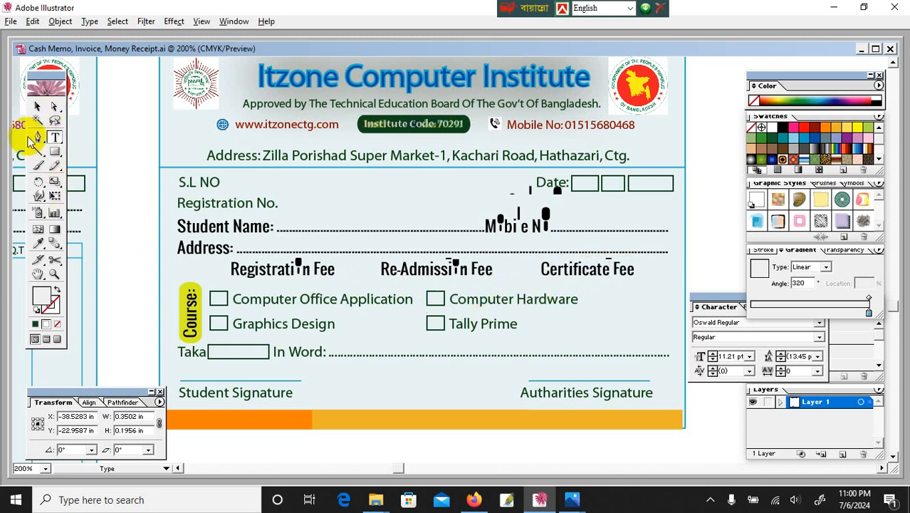
- Ungroup the course options block and select the checkbox beside Computer Office Application on its own
click(37, 106)
click(226, 307)
right_click(226, 306)
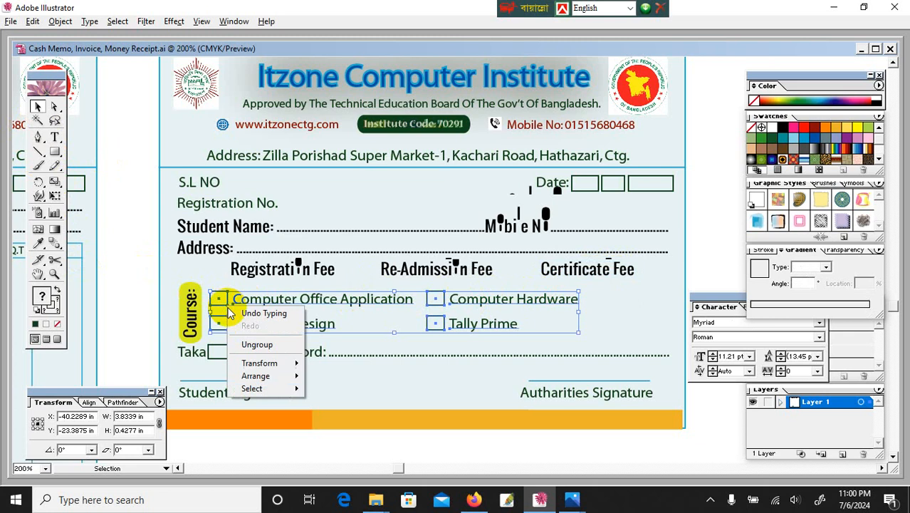
click(251, 344)
click(149, 303)
click(225, 307)
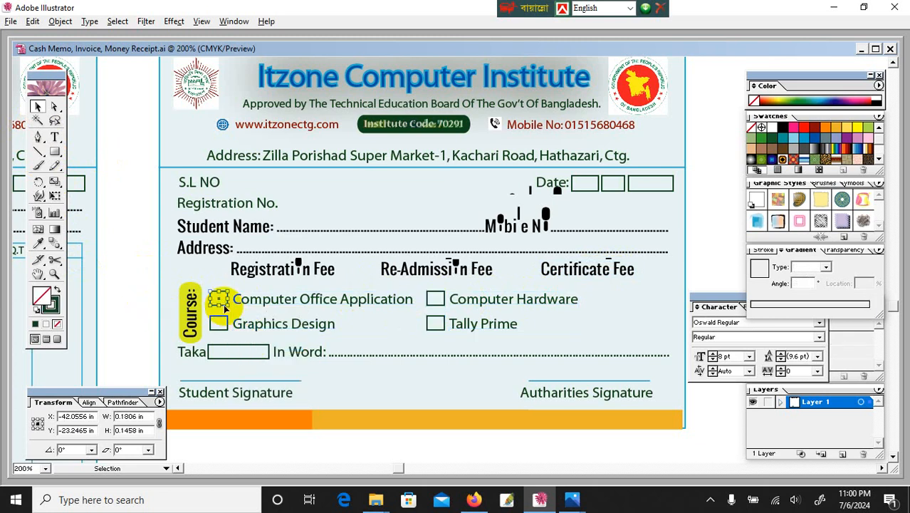
click(226, 300)
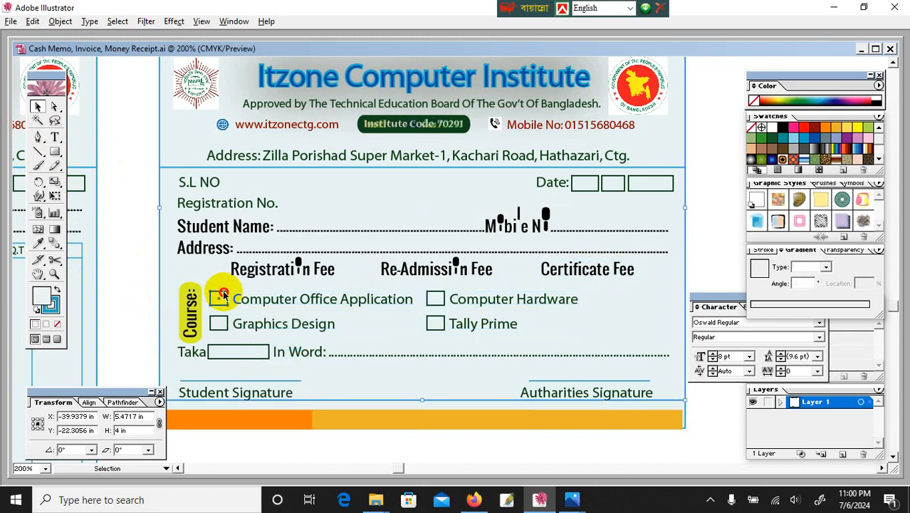
mouse_move(223, 295)
mouse_down()
mouse_move(223, 274)
mouse_move(225, 301)
mouse_up()
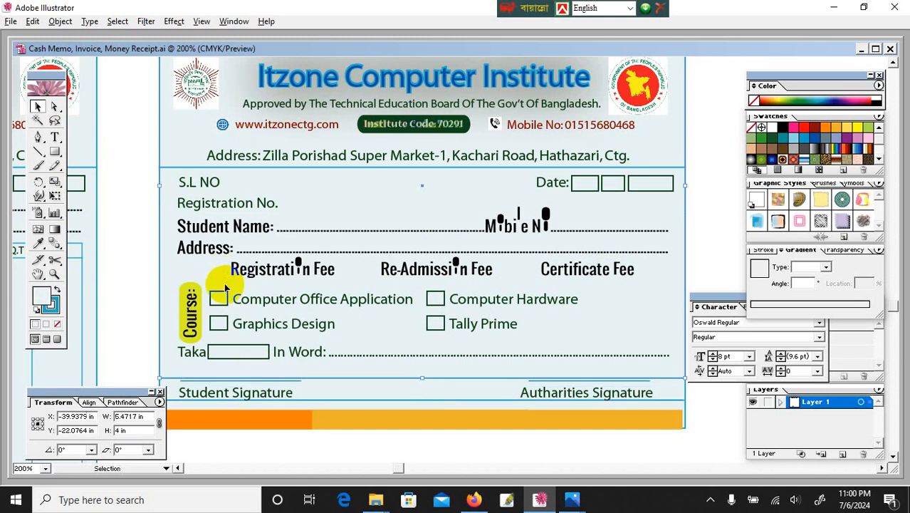
click(113, 281)
click(226, 296)
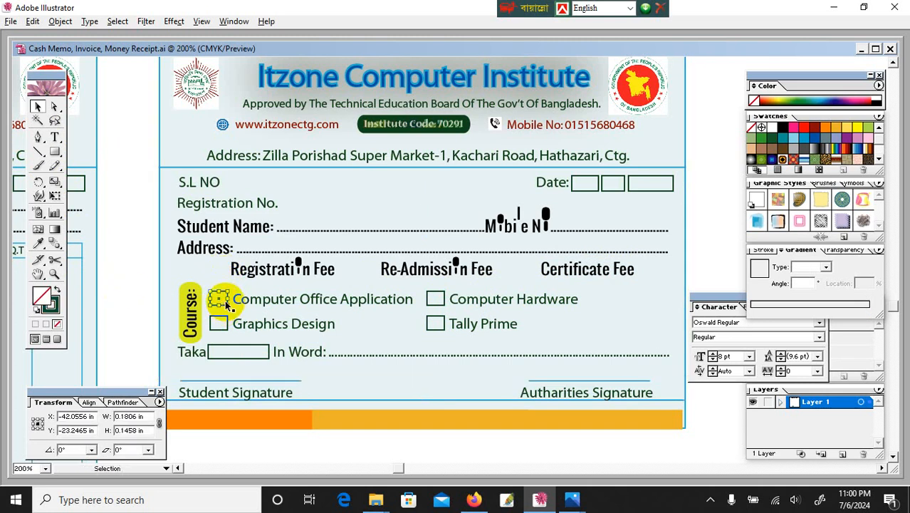
click(223, 300)
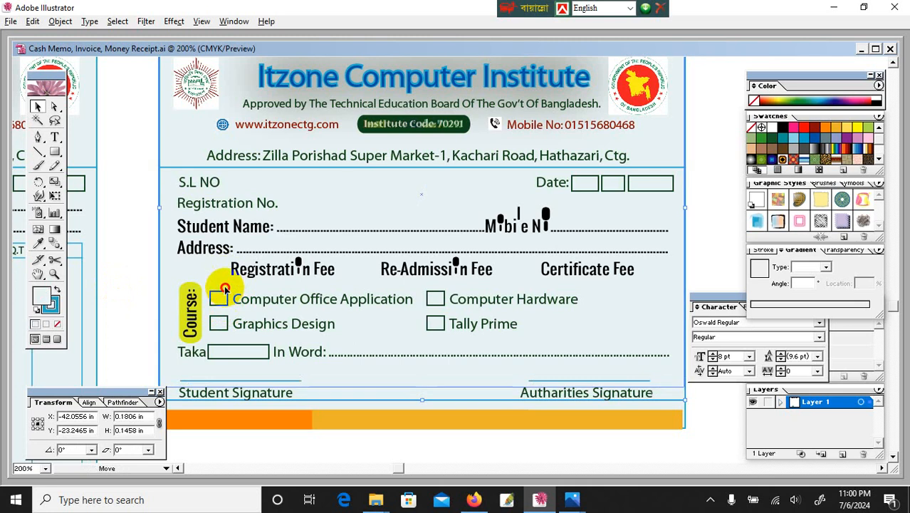
- Move the Computer Office Application checkbox up beside Registration Fee and copy it in front of Re-Admission Fee and Certificate Fee
click(220, 297)
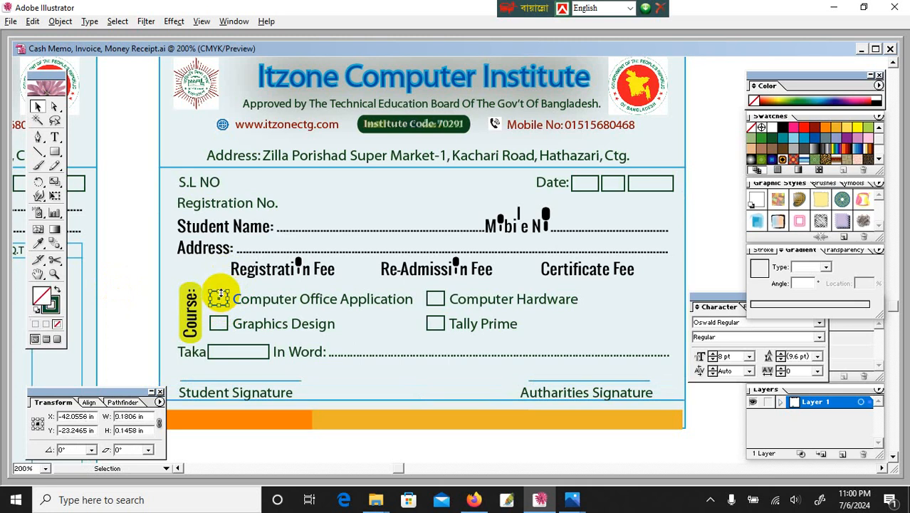
drag(223, 290, 223, 272)
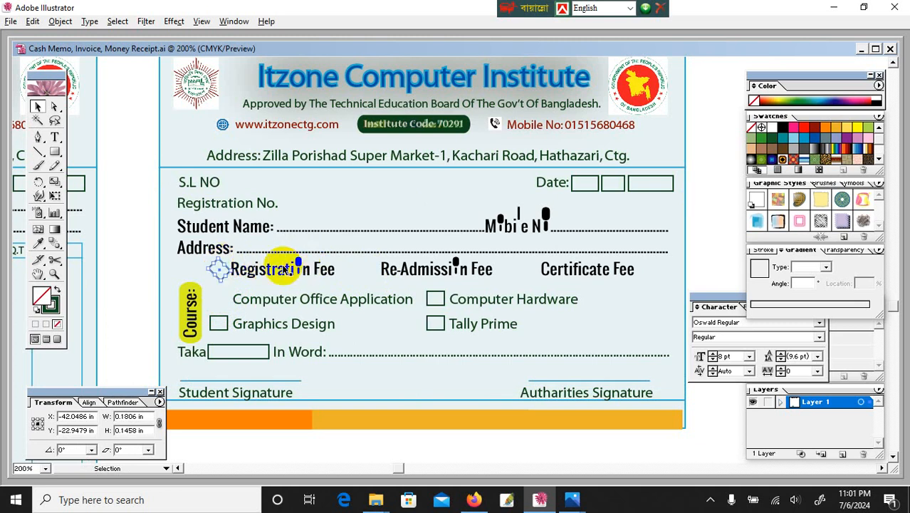
drag(224, 262, 534, 278)
click(725, 247)
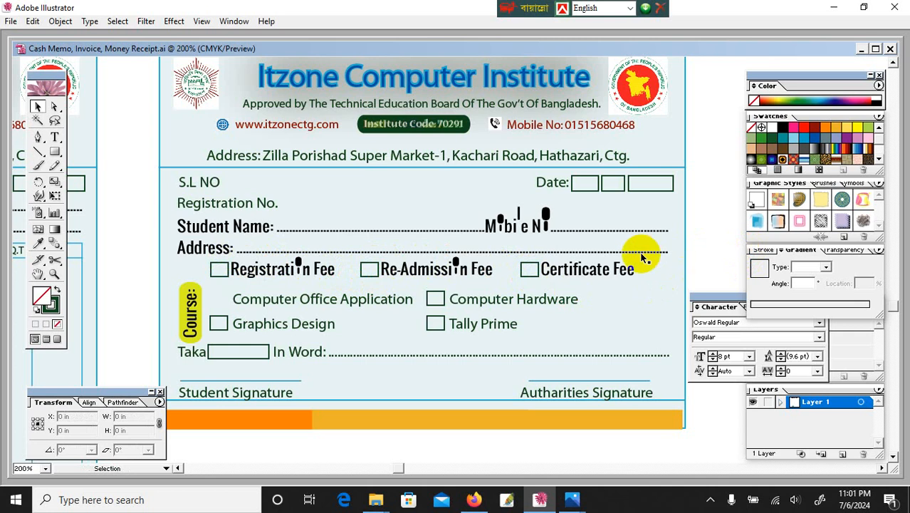
- Select both overlapping pale background panels of the receipt and move them down together about 0.33 in
key(ctrl+minus)
click(652, 383)
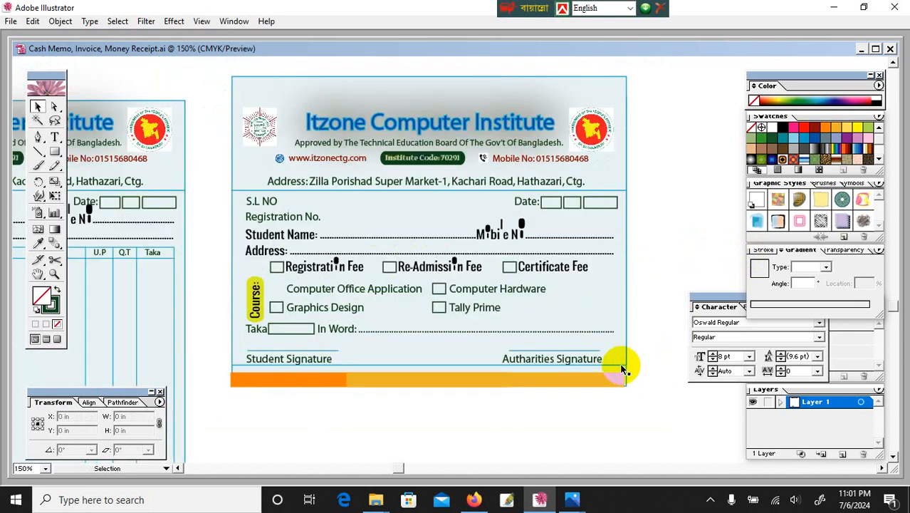
click(627, 267)
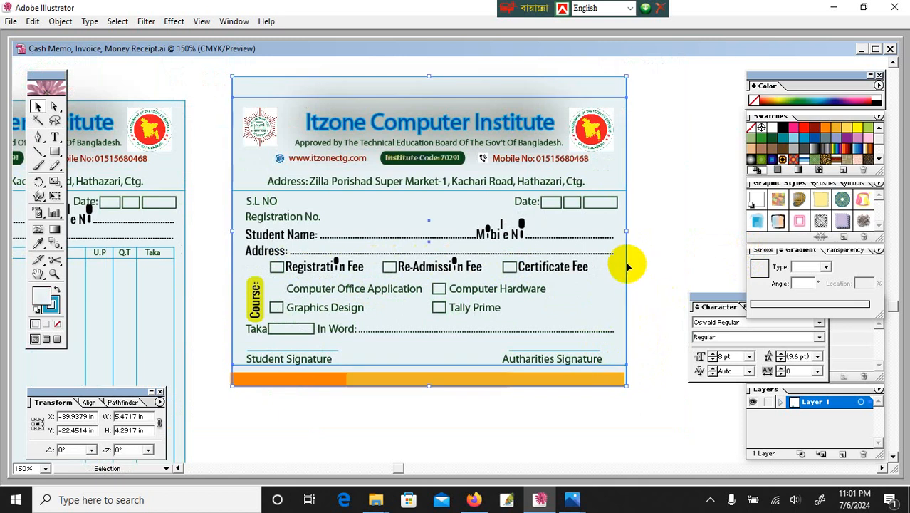
key(Down)
key(Down)
key(Down)
key(Down)
key(Down)
key(Down)
key(Down)
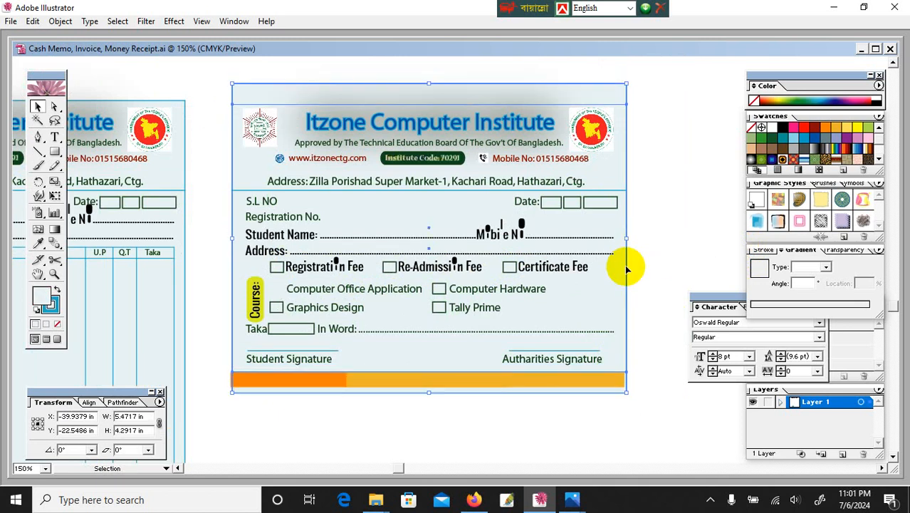
key(Down)
key(Down)
key(Down)
key(Down)
key(Down)
key(Down)
key(Down)
key(Down)
key(Down)
key(Down)
key(Down)
key(Down)
key(Down)
key(Down)
key(Down)
key(Down)
key(Down)
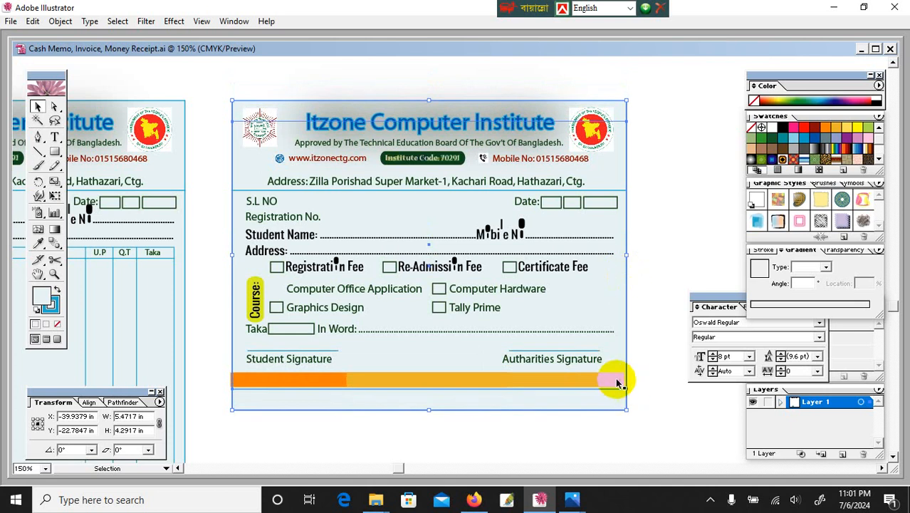
- Shift the amber footer strip down and delete the duplicate background panel that extends below the receipt
drag(614, 380, 613, 401)
click(636, 405)
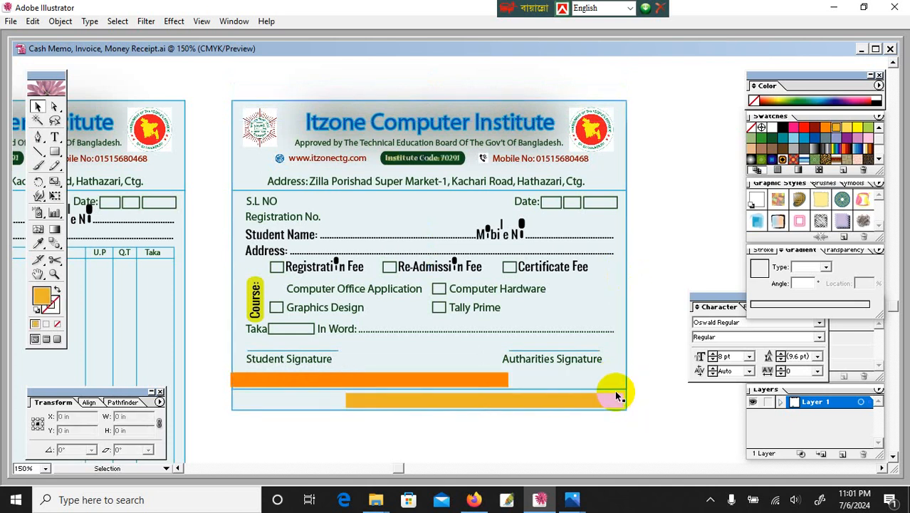
key(ctrl+shift+a)
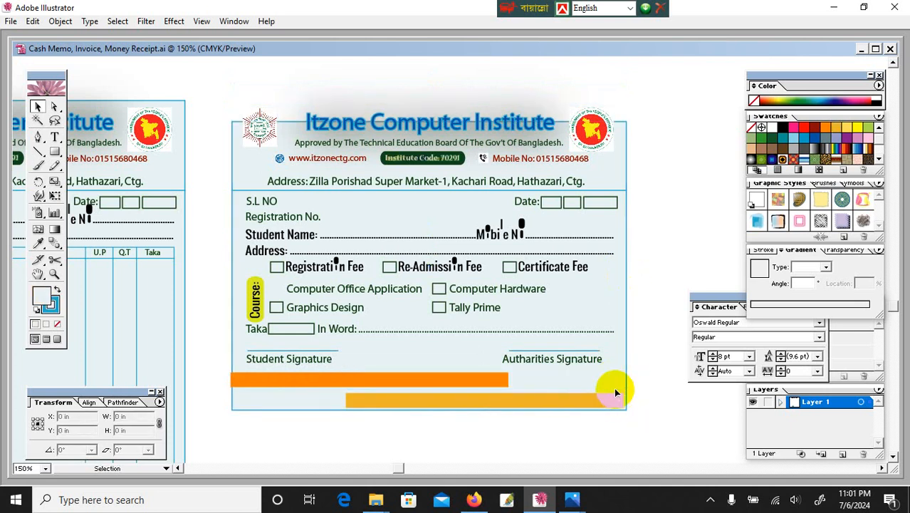
click(614, 388)
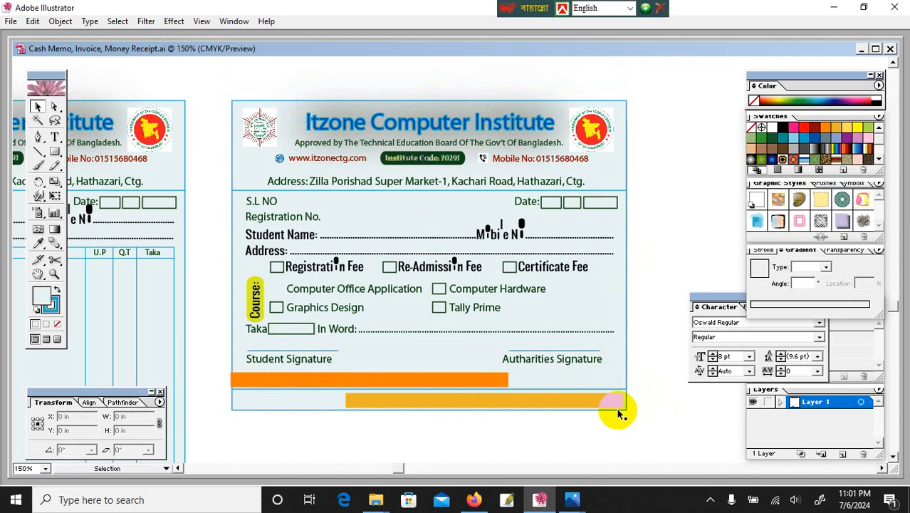
click(619, 412)
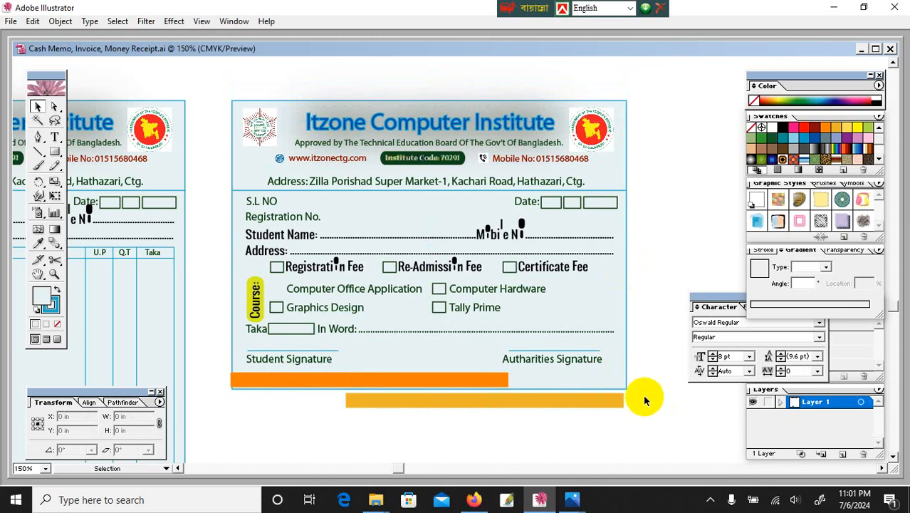
- Align the amber and orange footer strips with the lower edge of the remaining background panel
click(594, 396)
drag(593, 396, 595, 385)
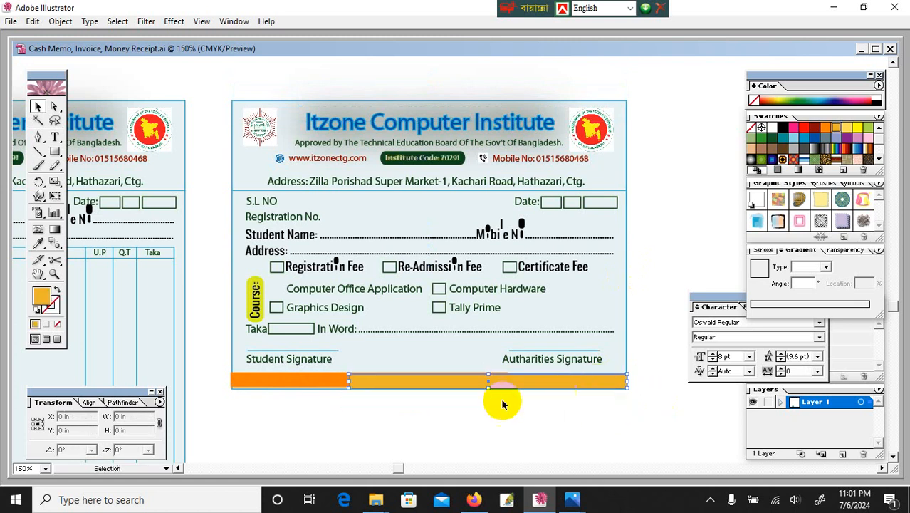
click(327, 381)
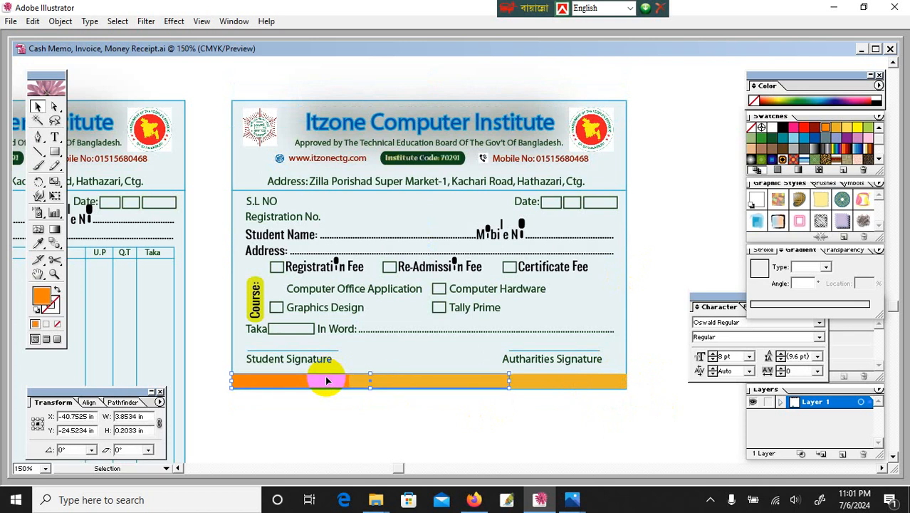
click(400, 415)
click(524, 382)
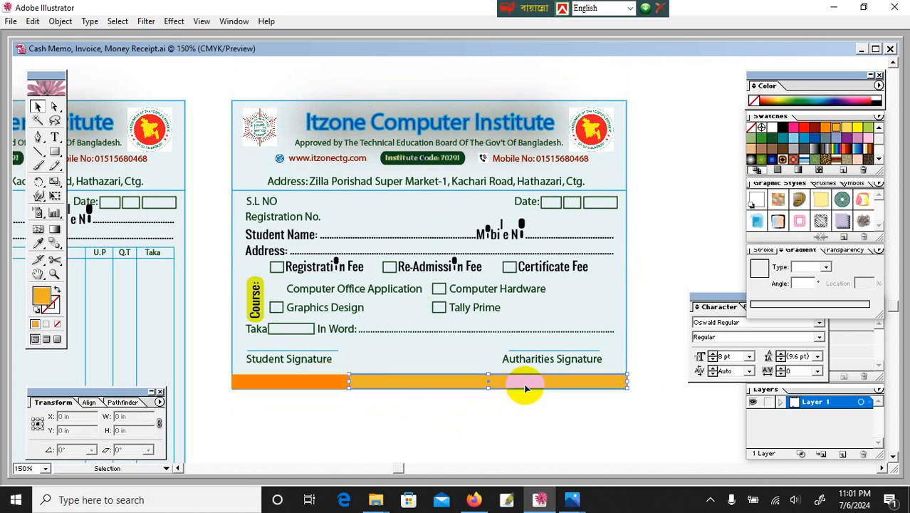
click(568, 430)
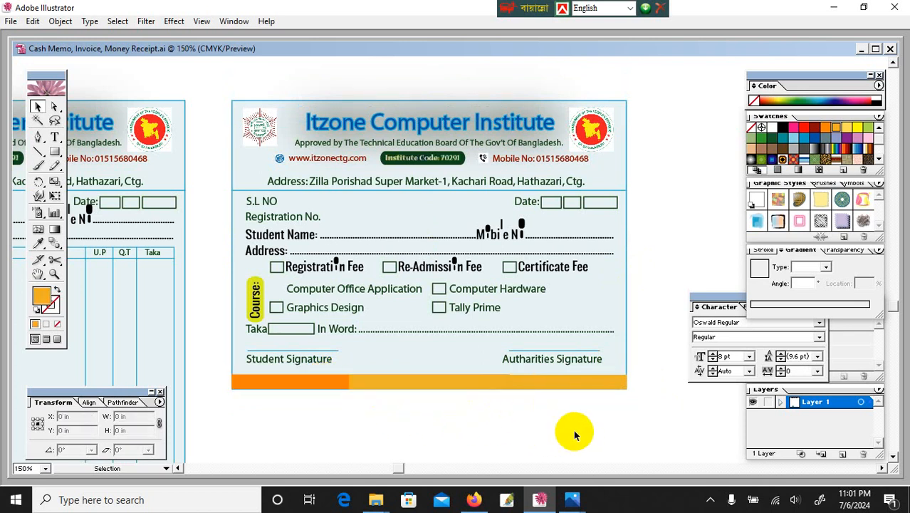
- Lower the Student Signature label and its line together by about 0.06 in
click(322, 358)
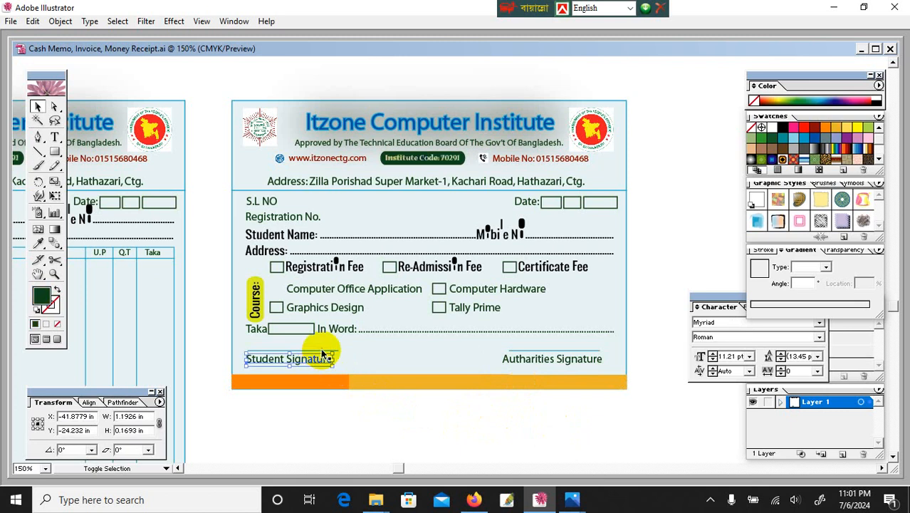
key(Down)
key(Down)
key(Down)
key(Down)
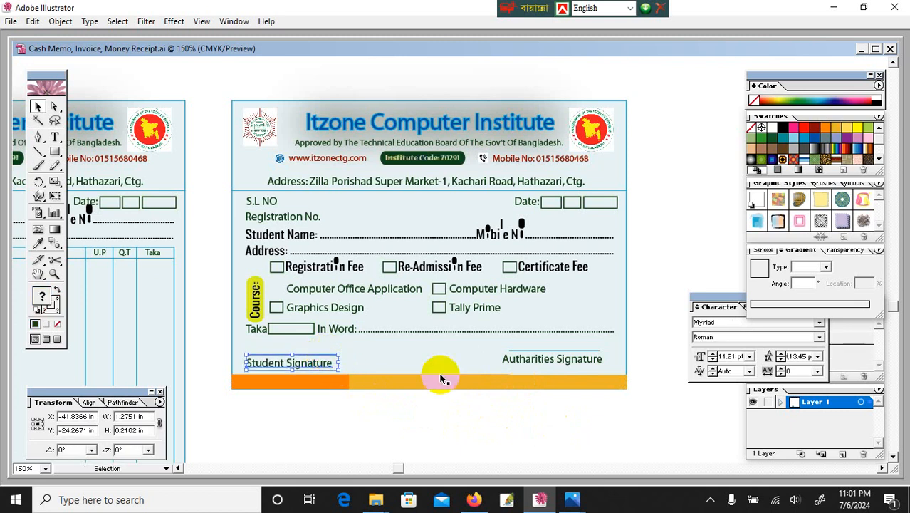
- Lower the Autharities Signature label and its line together by about 0.08 in
click(568, 361)
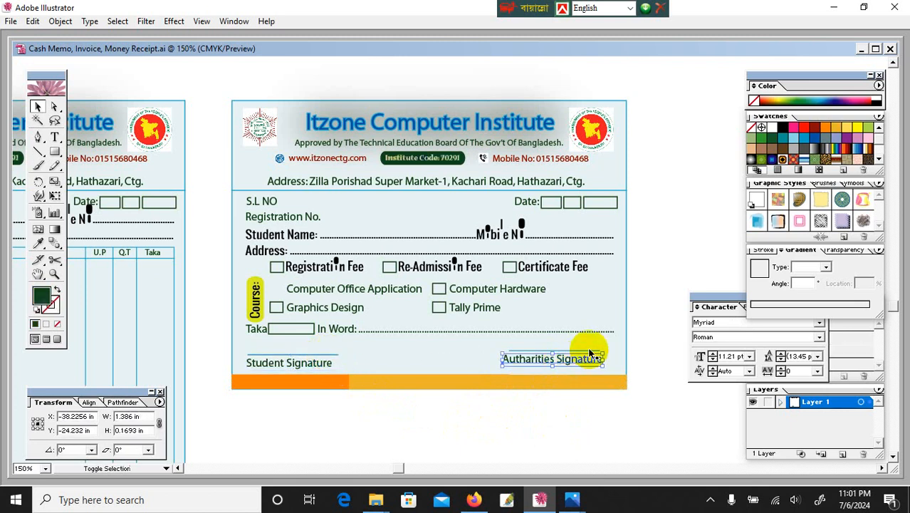
shift+click(589, 352)
key(Down)
key(Down)
key(Down)
key(Down)
key(Down)
key(Down)
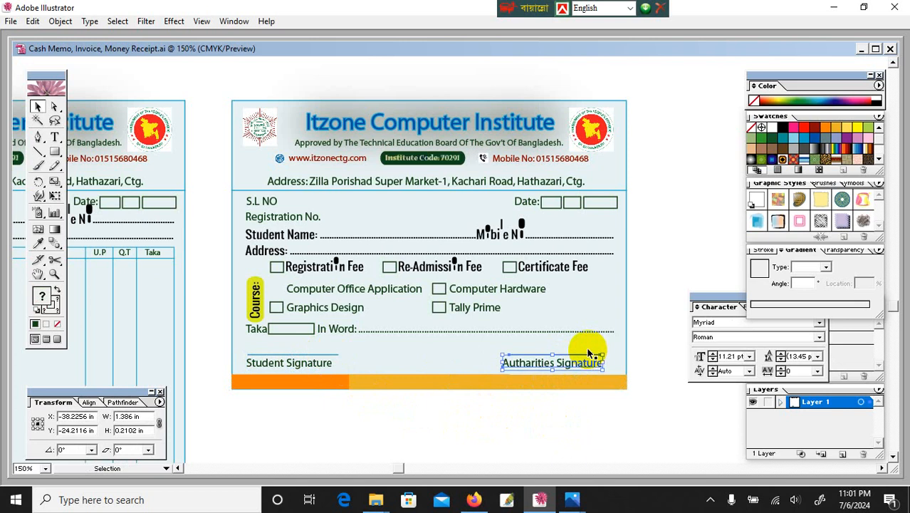
click(558, 422)
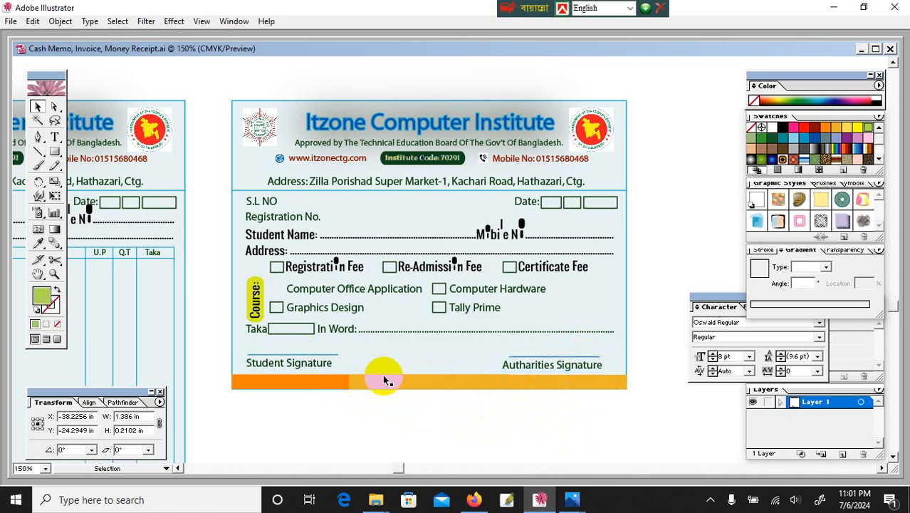
- Shift the line above Student Signature slightly left to centre it over the label
click(317, 359)
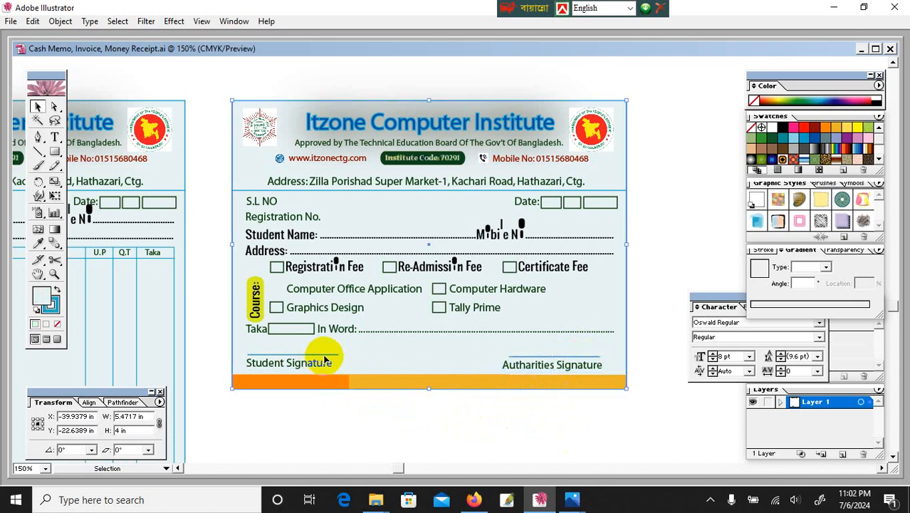
click(326, 356)
key(Left)
key(Left)
key(Left)
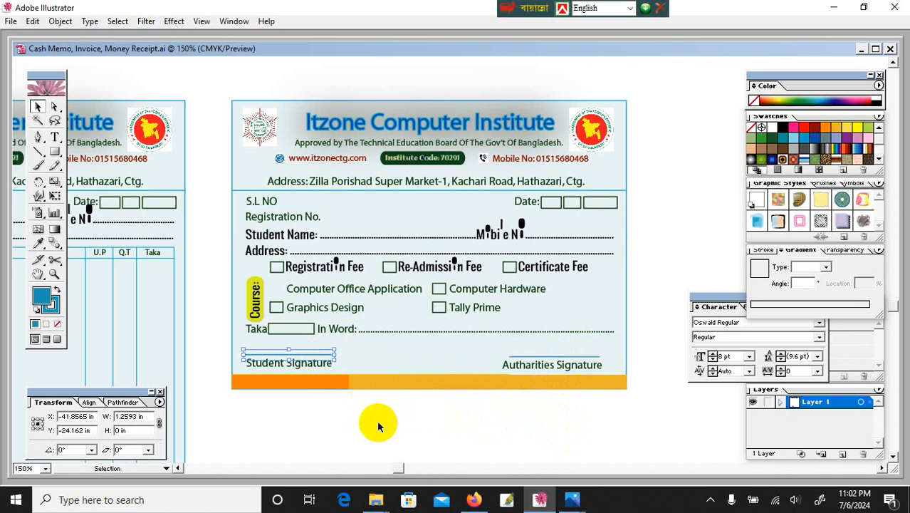
click(377, 421)
- Recolour both signature labels with the orange sampled from the footer strip
click(316, 366)
shift+click(524, 369)
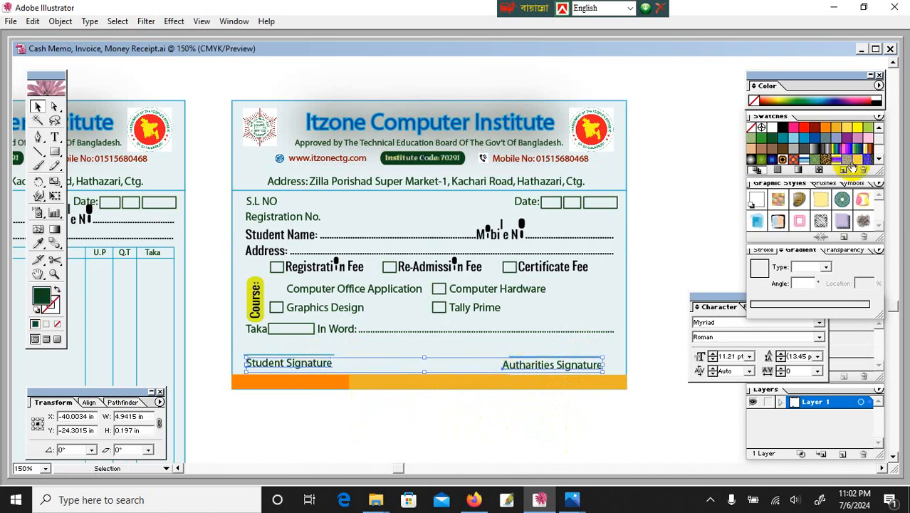
click(38, 244)
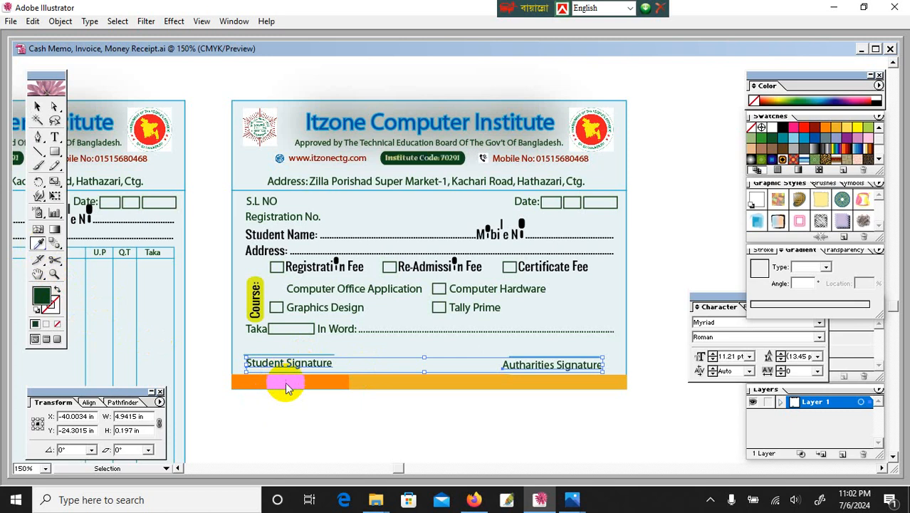
click(37, 106)
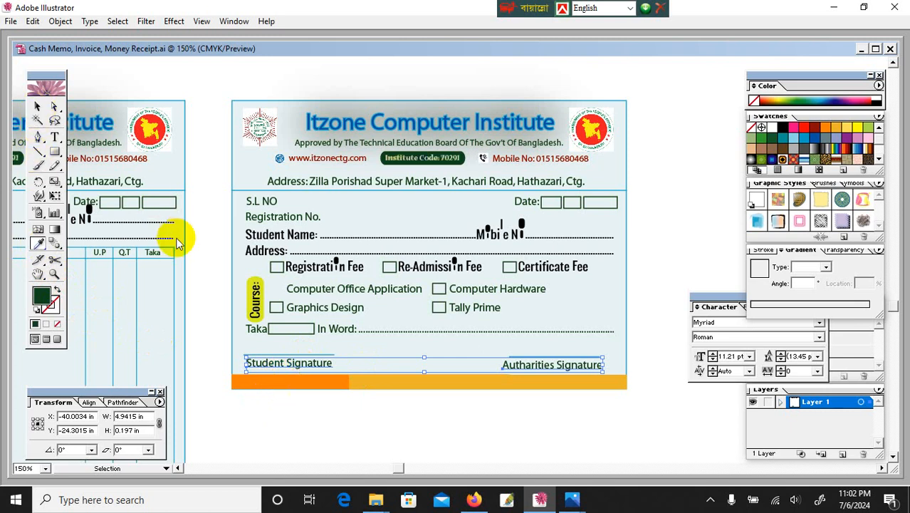
click(205, 253)
click(274, 408)
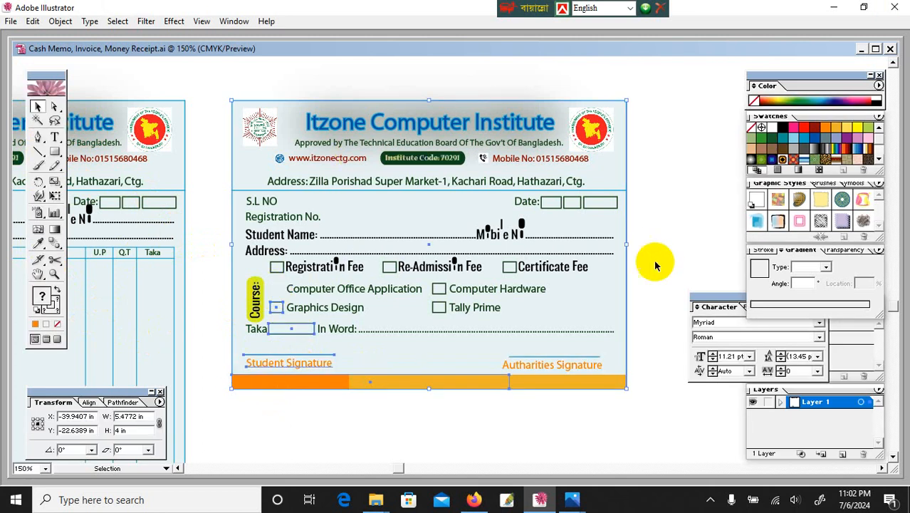
click(298, 386)
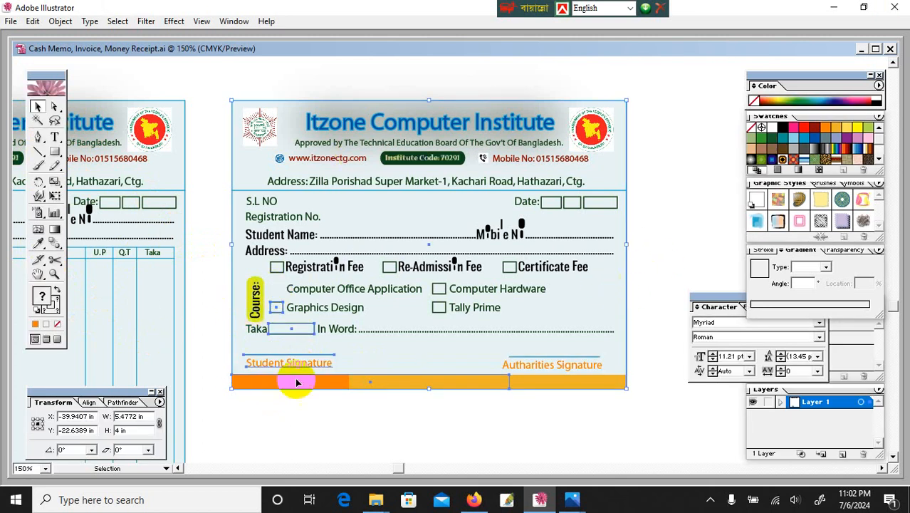
click(284, 364)
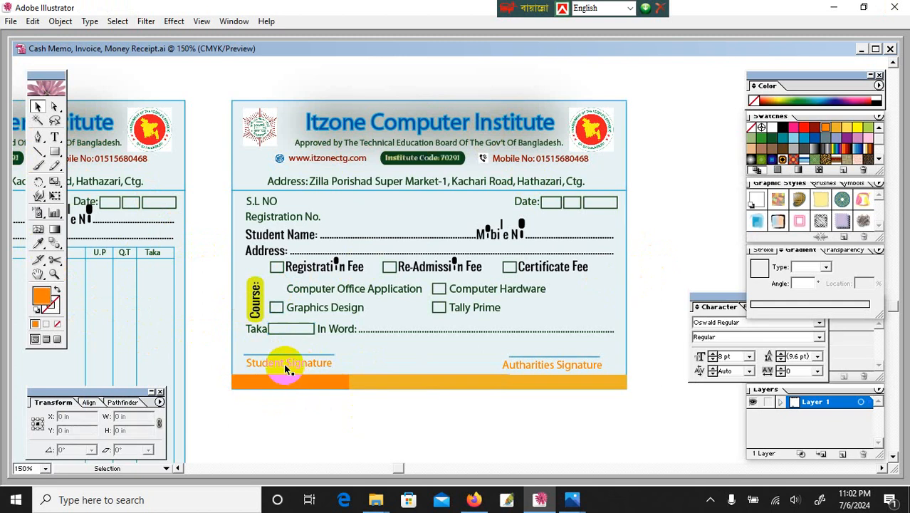
click(386, 414)
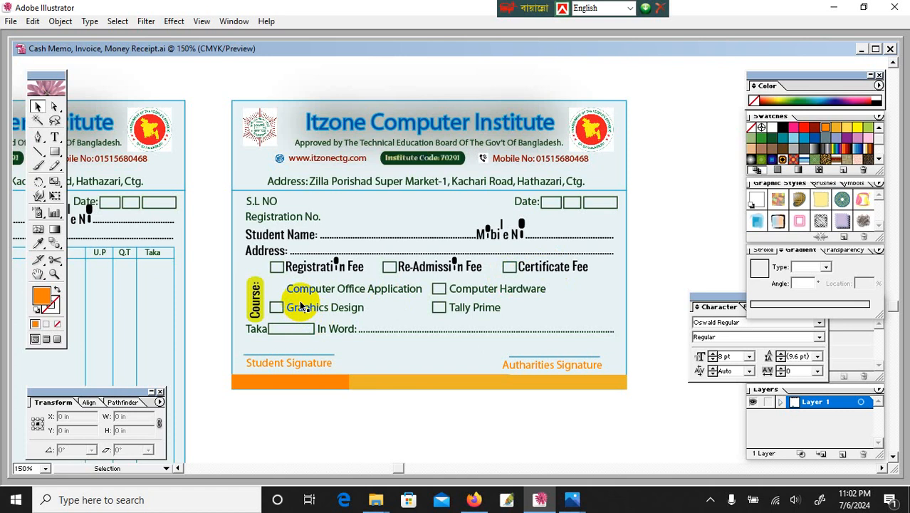
click(276, 268)
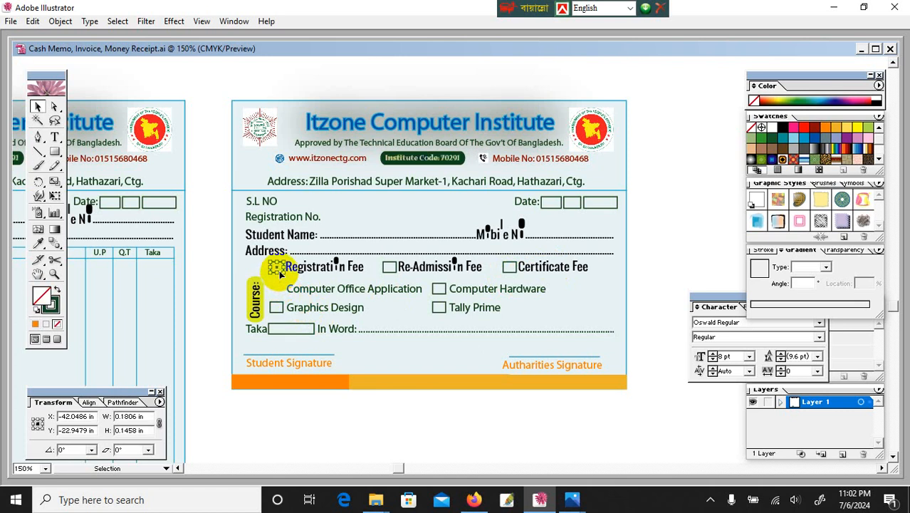
drag(280, 269, 277, 290)
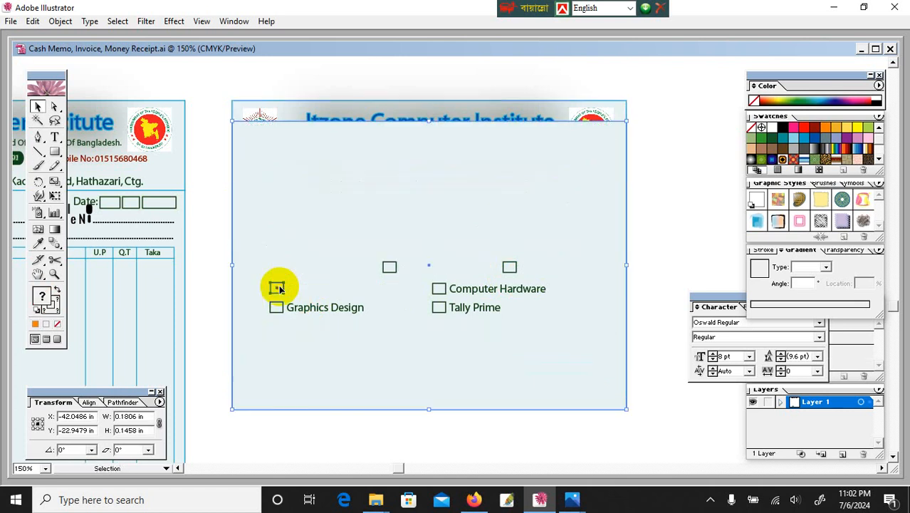
key(ctrl+z)
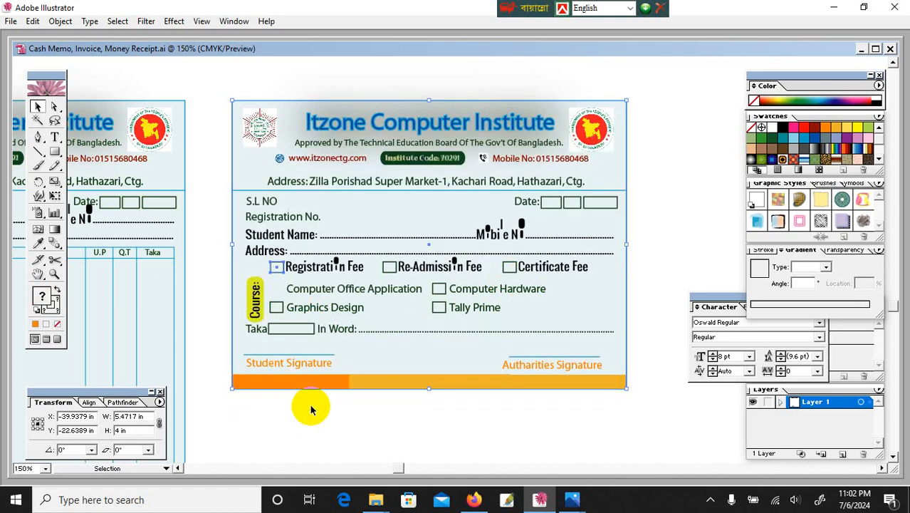
- Copy the Registration Fee checkbox straight down to the empty spot in front of Computer Office Application
drag(280, 269, 281, 294)
click(399, 387)
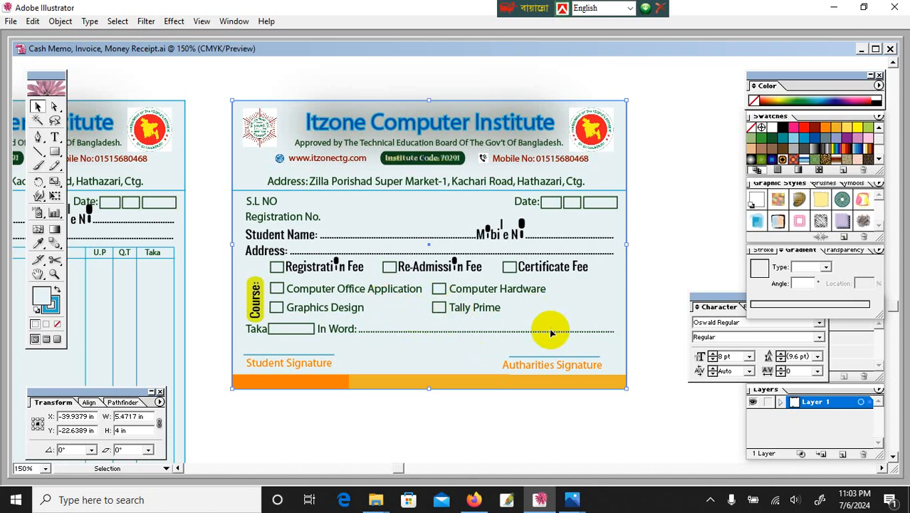
- Clear the selection of the finished money receipt and save the document under its existing file name
drag(217, 84, 612, 388)
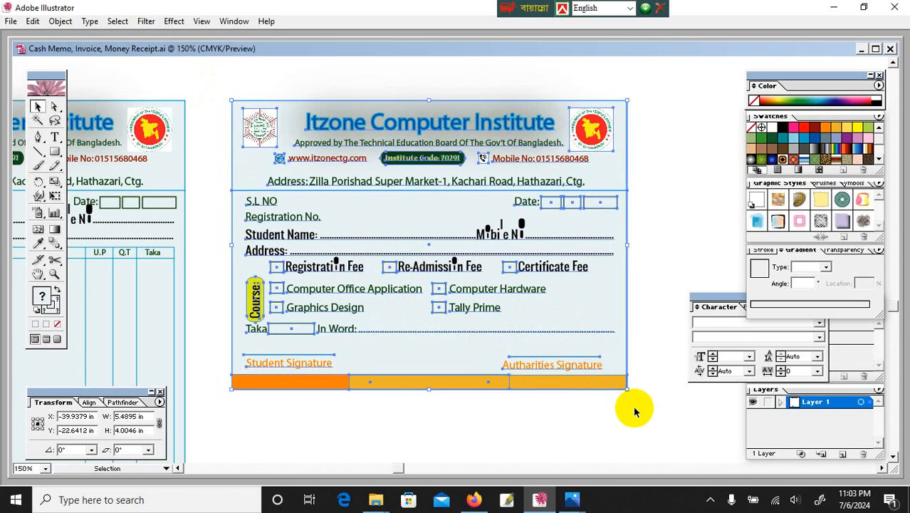
click(677, 260)
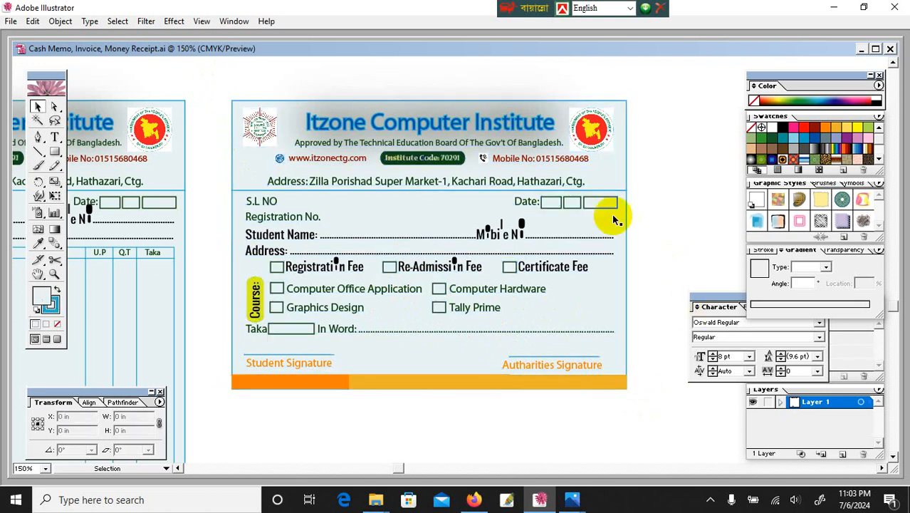
click(10, 22)
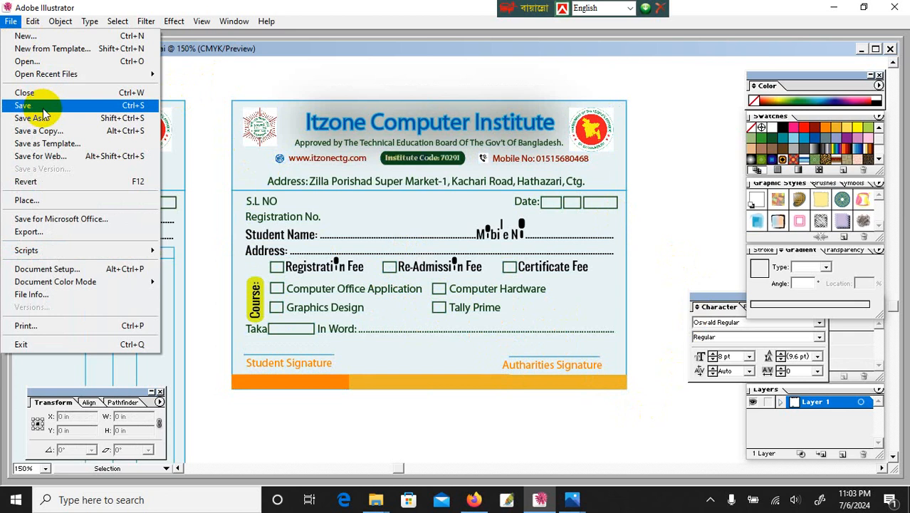
click(35, 105)
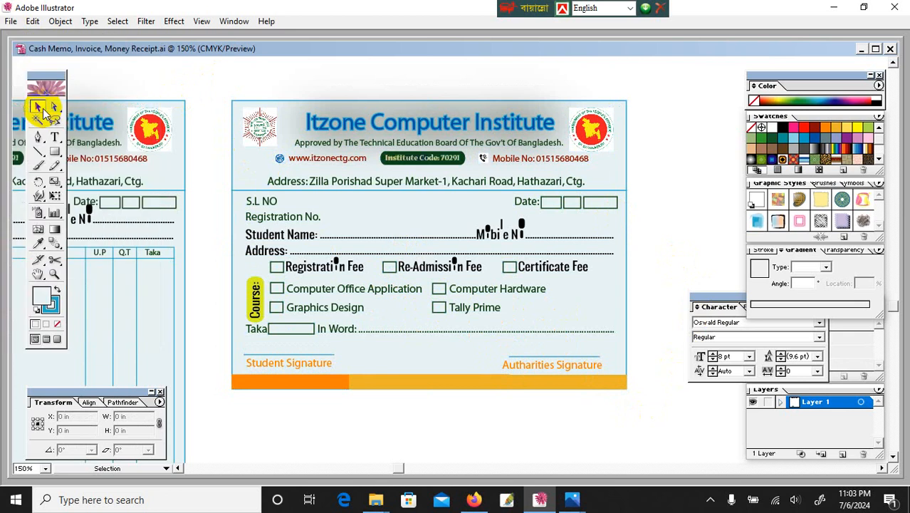